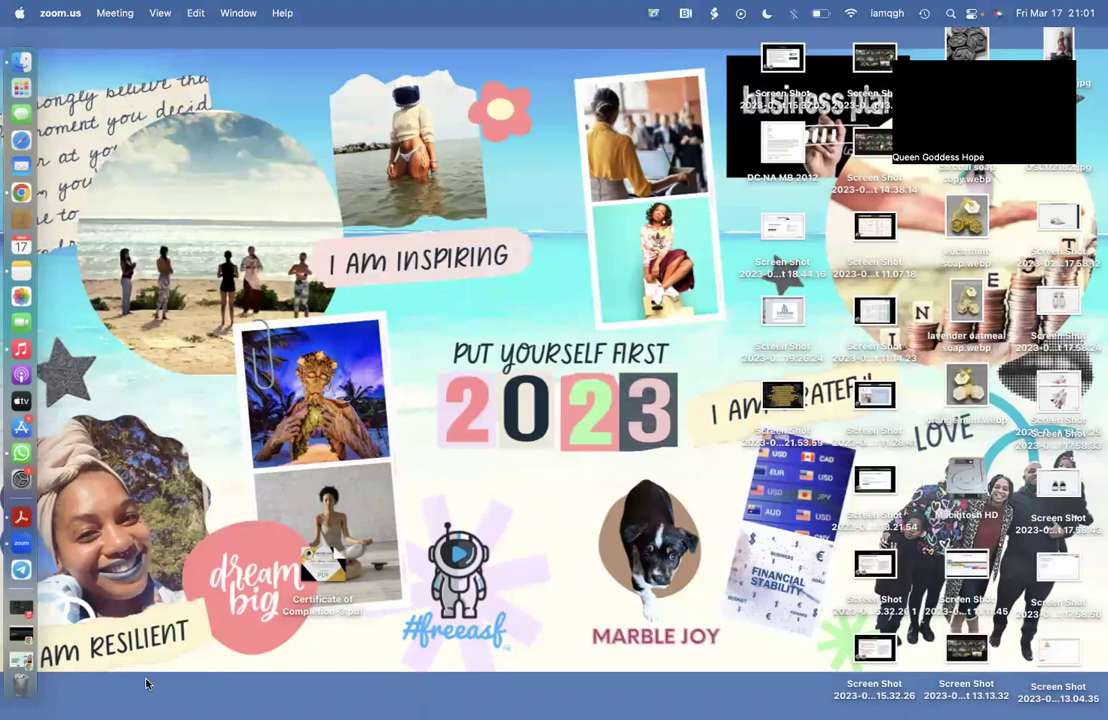
Step: Switch to Chrome and show the Canva home page
left_click(15, 664)
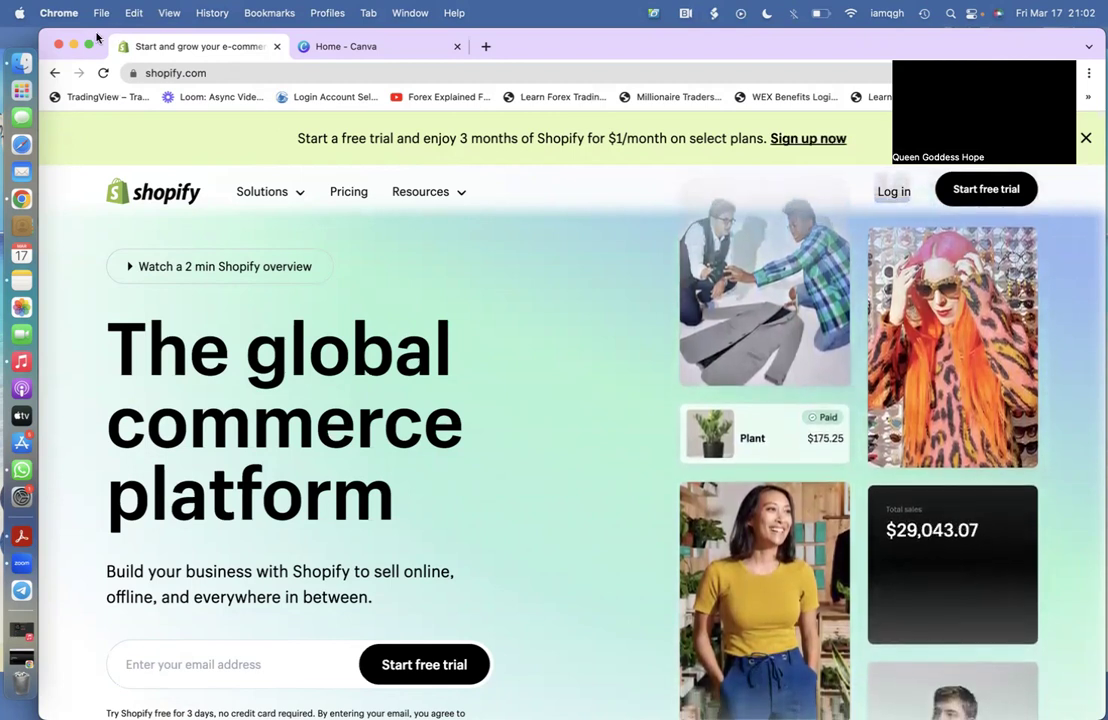
left_click_drag(95, 37, 96, 119)
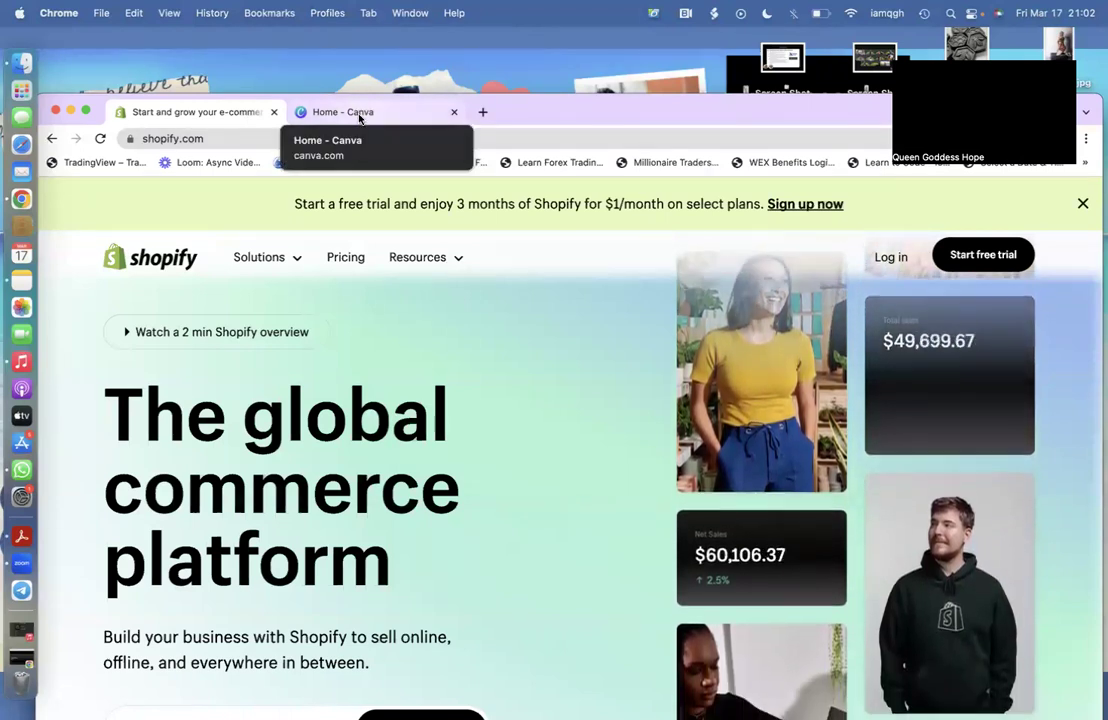
left_click(359, 113)
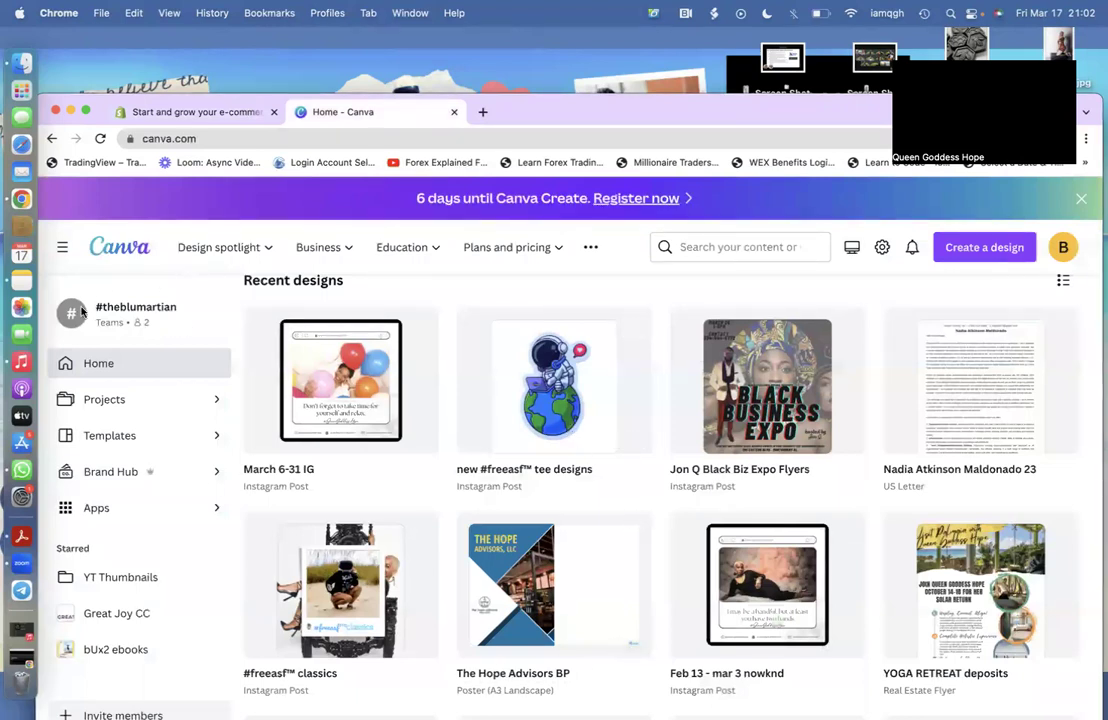
left_click_drag(697, 108, 697, 96)
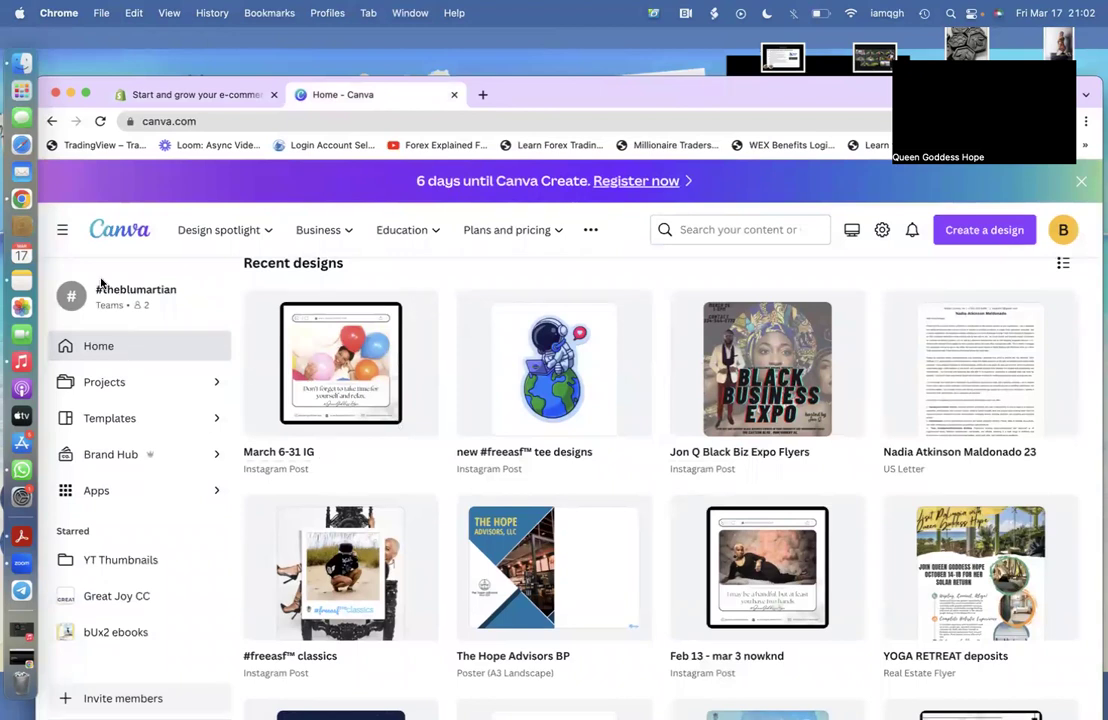
left_click(984, 233)
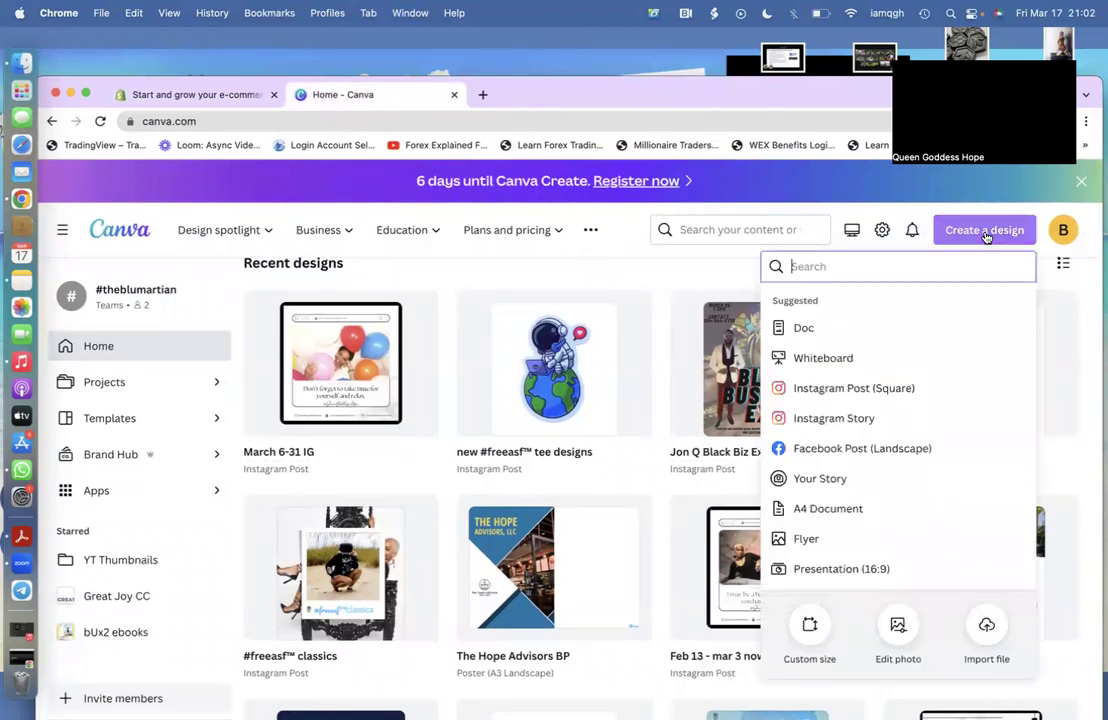
left_click(845, 420)
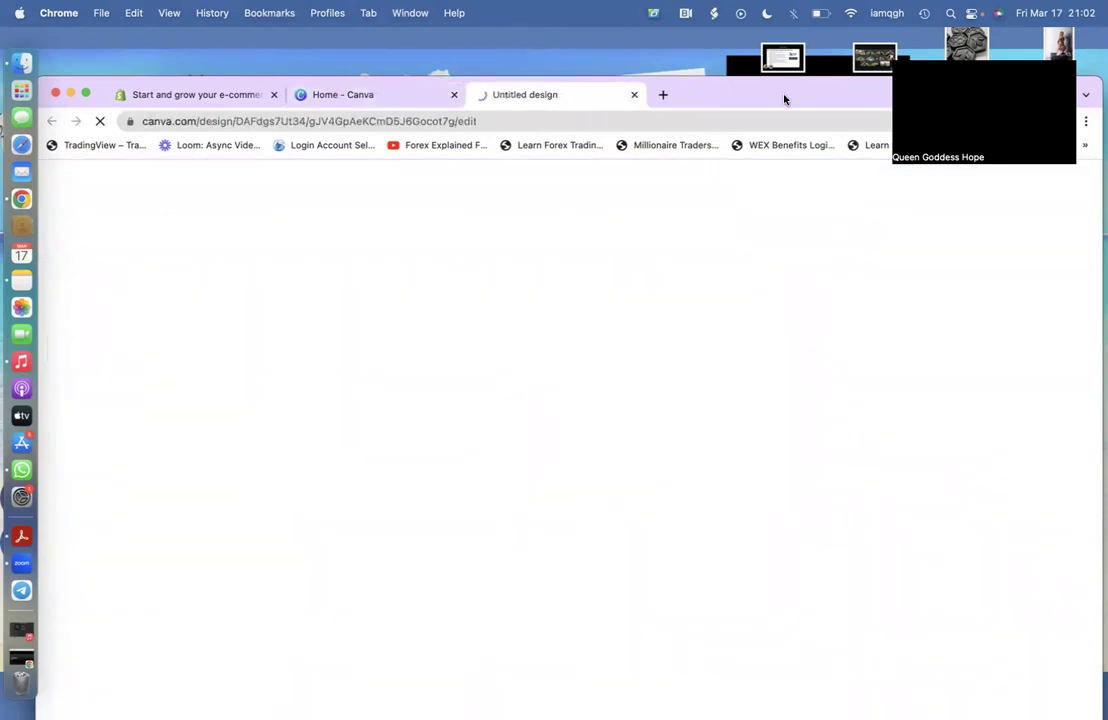
left_click_drag(784, 98, 780, 46)
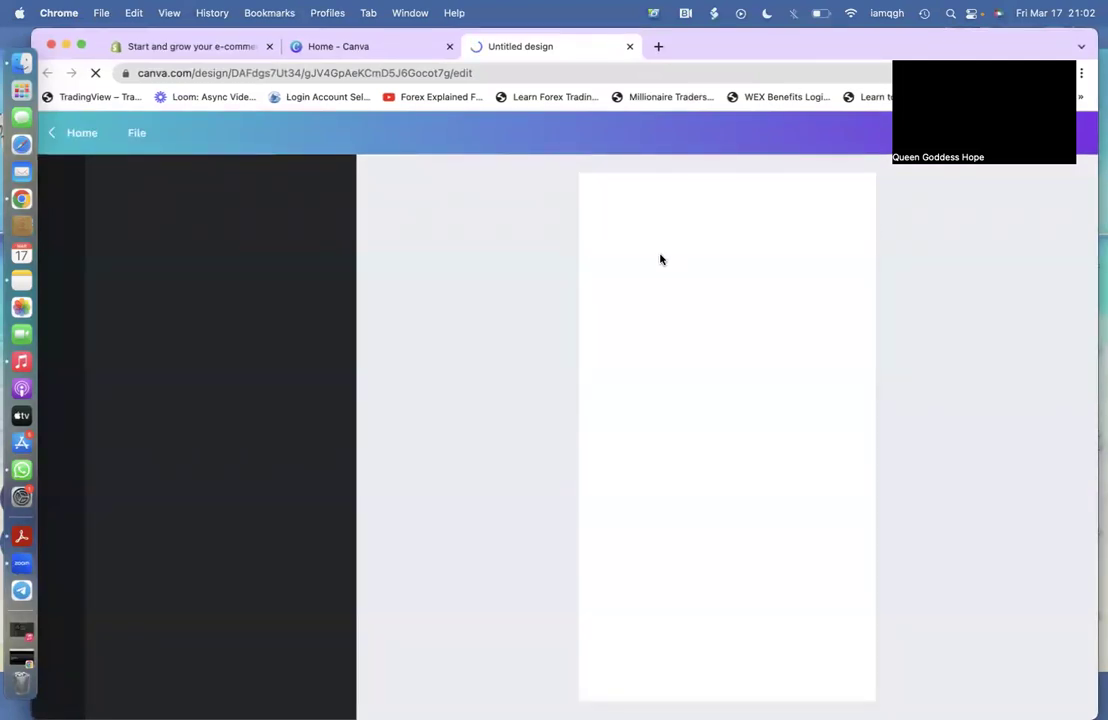
left_click(78, 133)
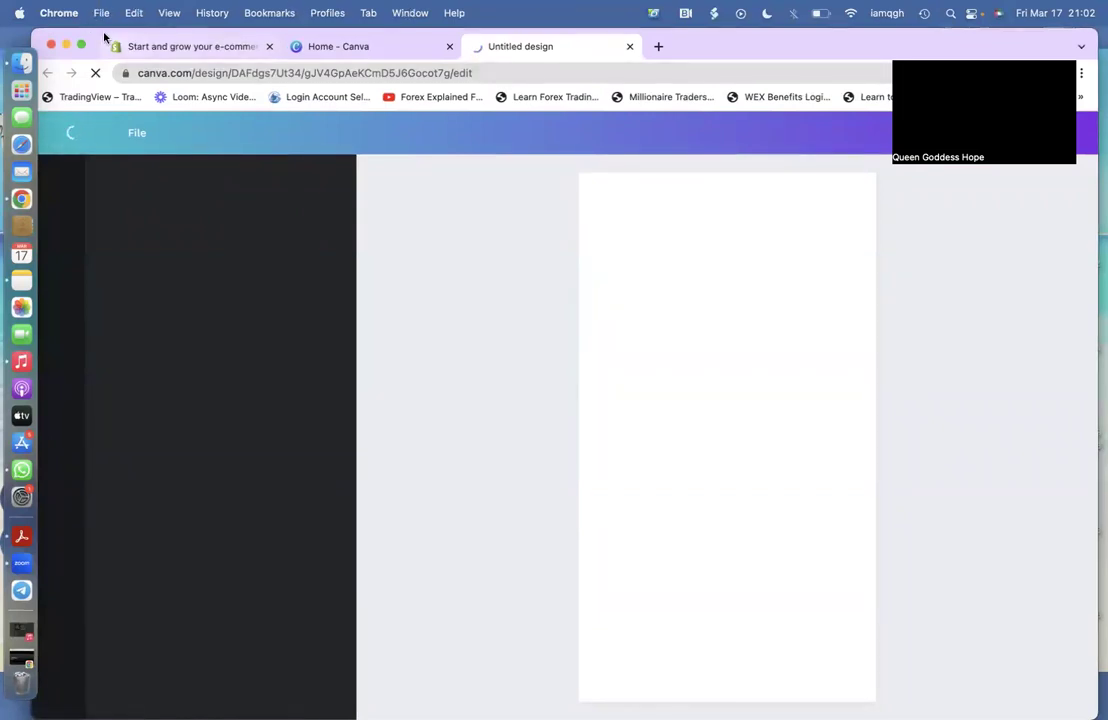
left_click_drag(104, 37, 106, 96)
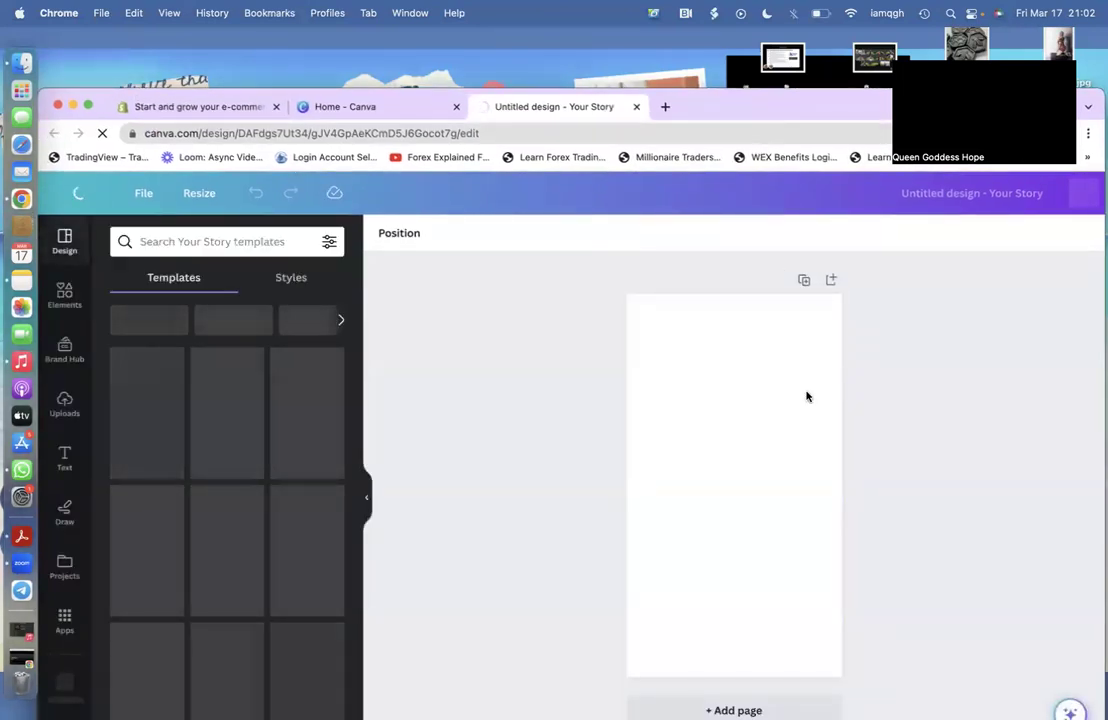
Step: Create a new square Instagram Post design from the Canva home page and close the leftover extra Canva tab
left_click(405, 105)
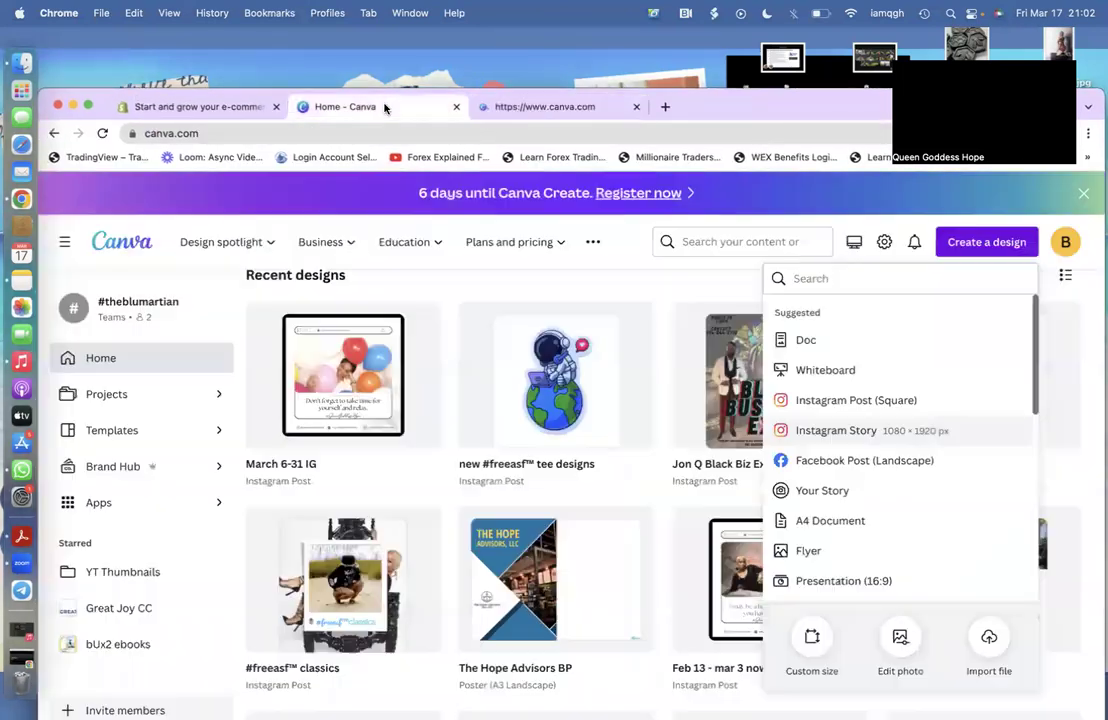
left_click(870, 401)
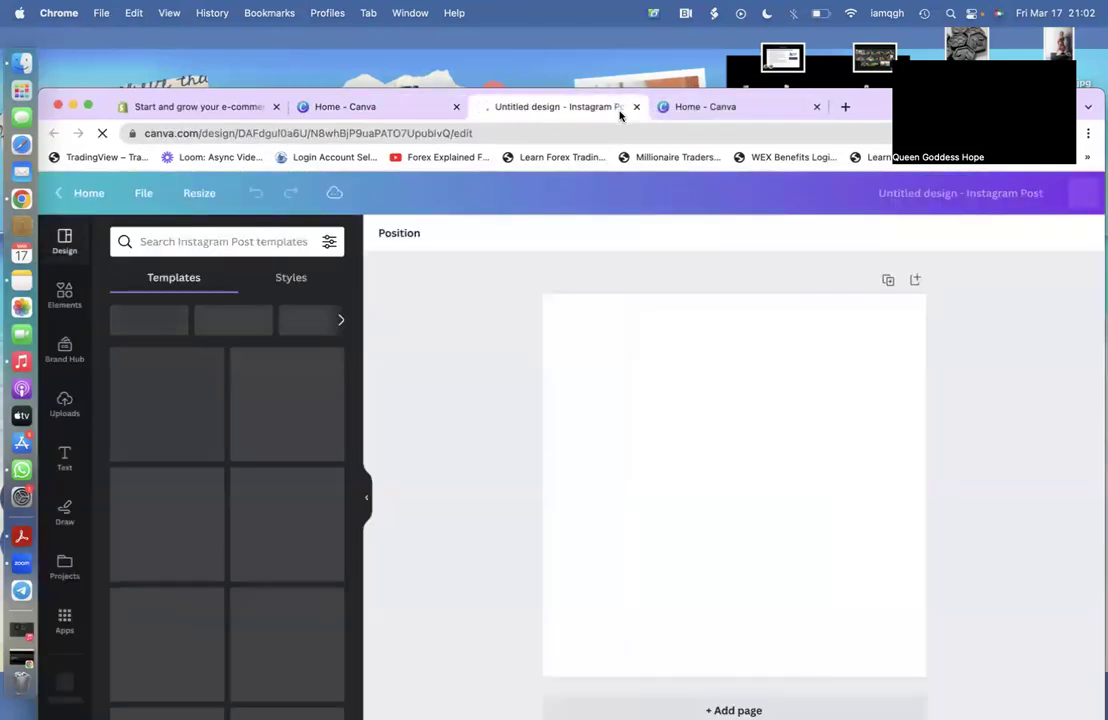
left_click(817, 107)
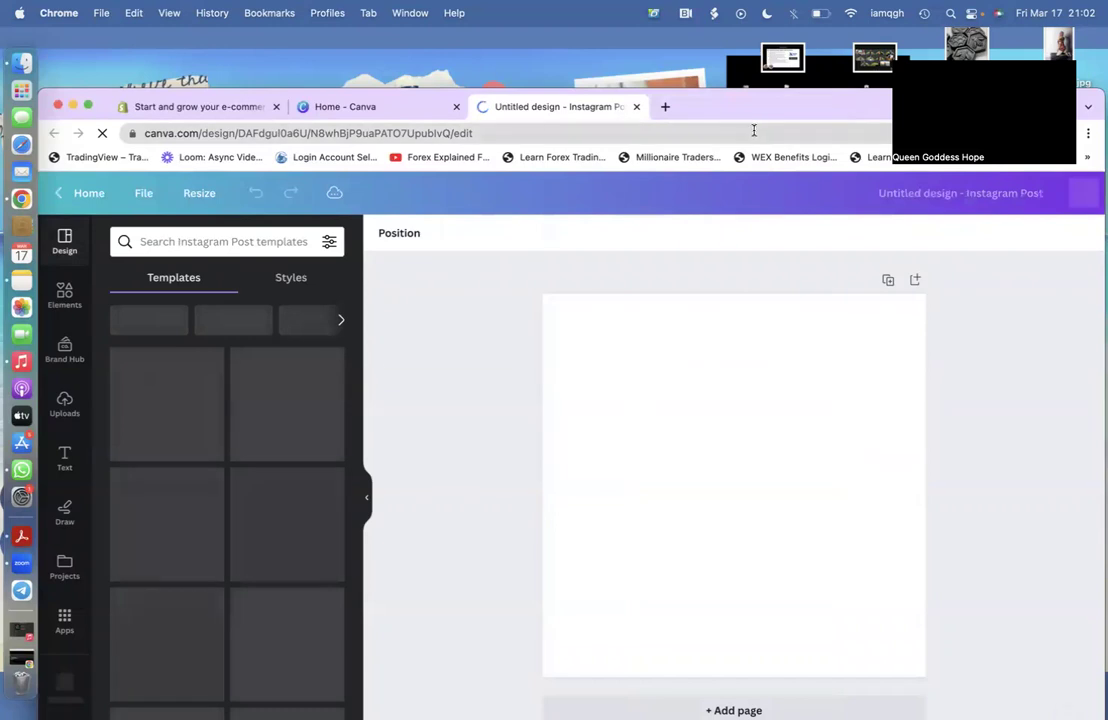
left_click_drag(754, 110, 749, 49)
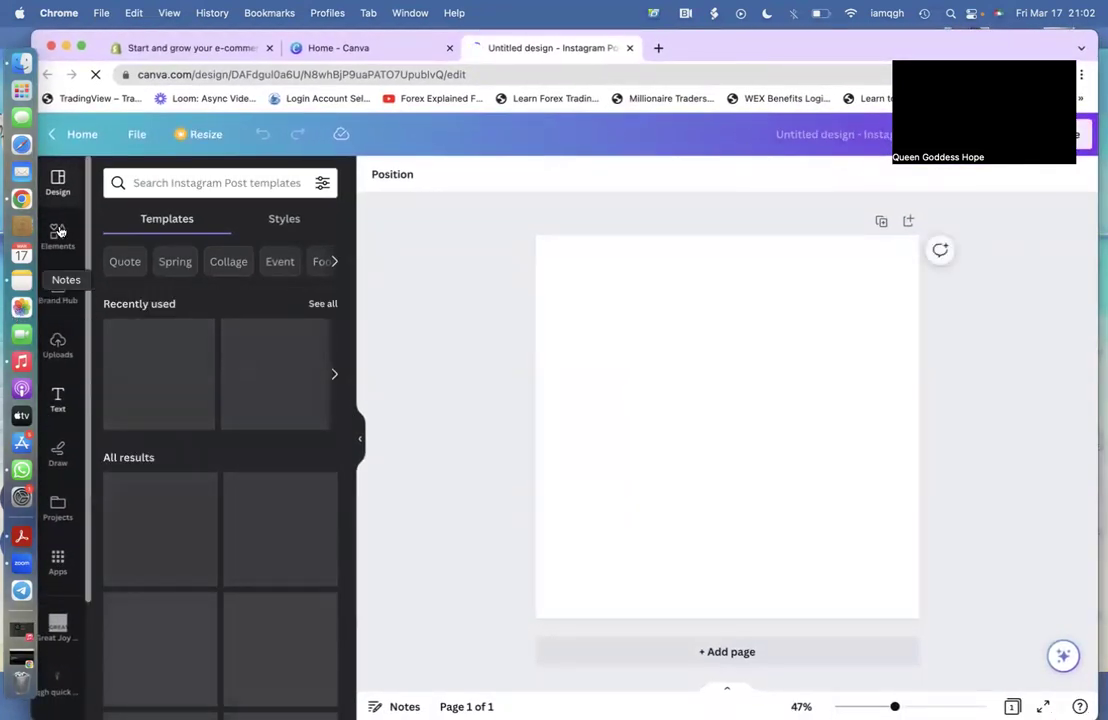
Step: Make the browser full screen and place the uploaded photo of the astronaut-with-laptop-on-Earth sticker on the page
left_click(62, 347)
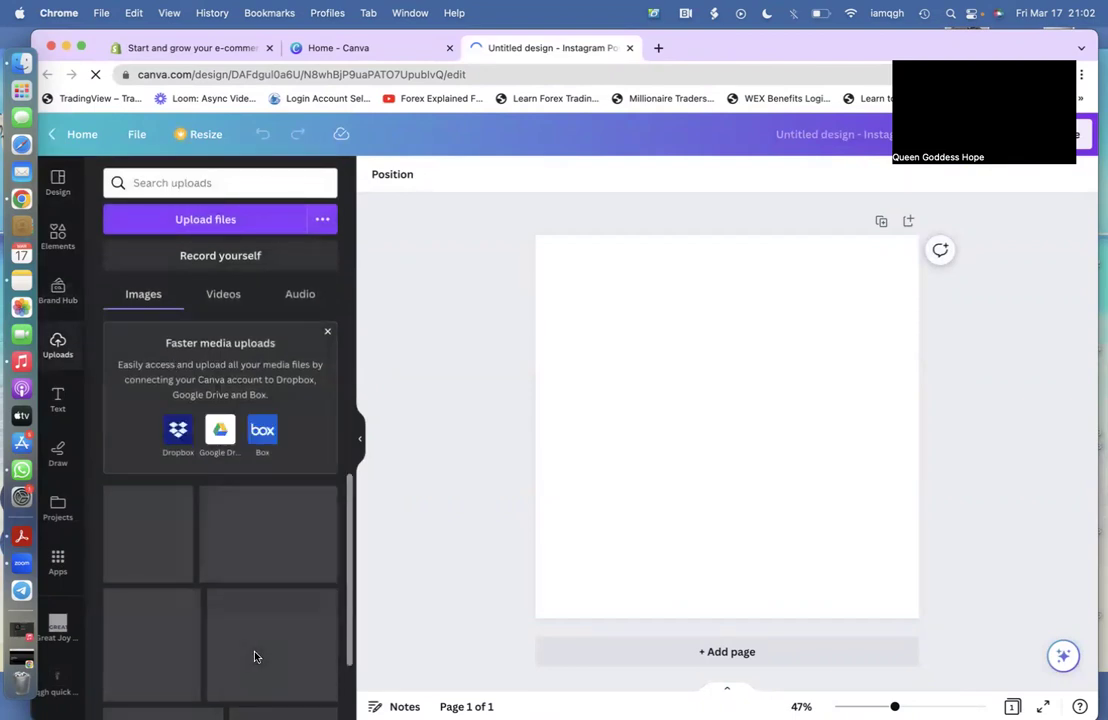
left_click(327, 331)
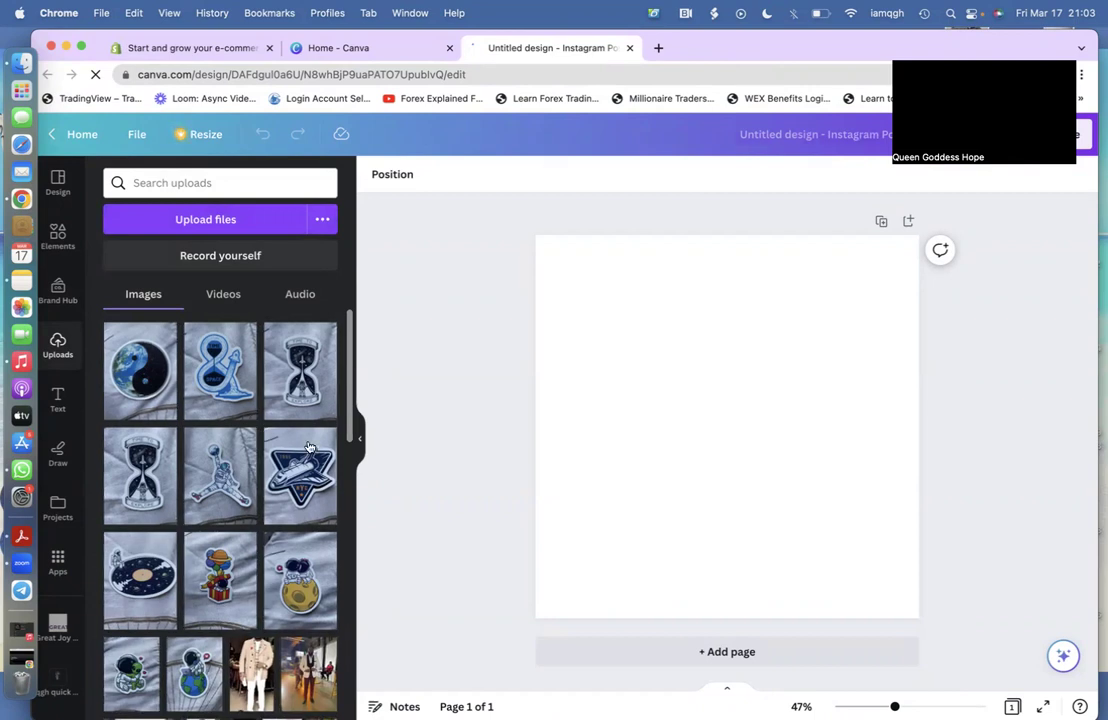
left_click(80, 47)
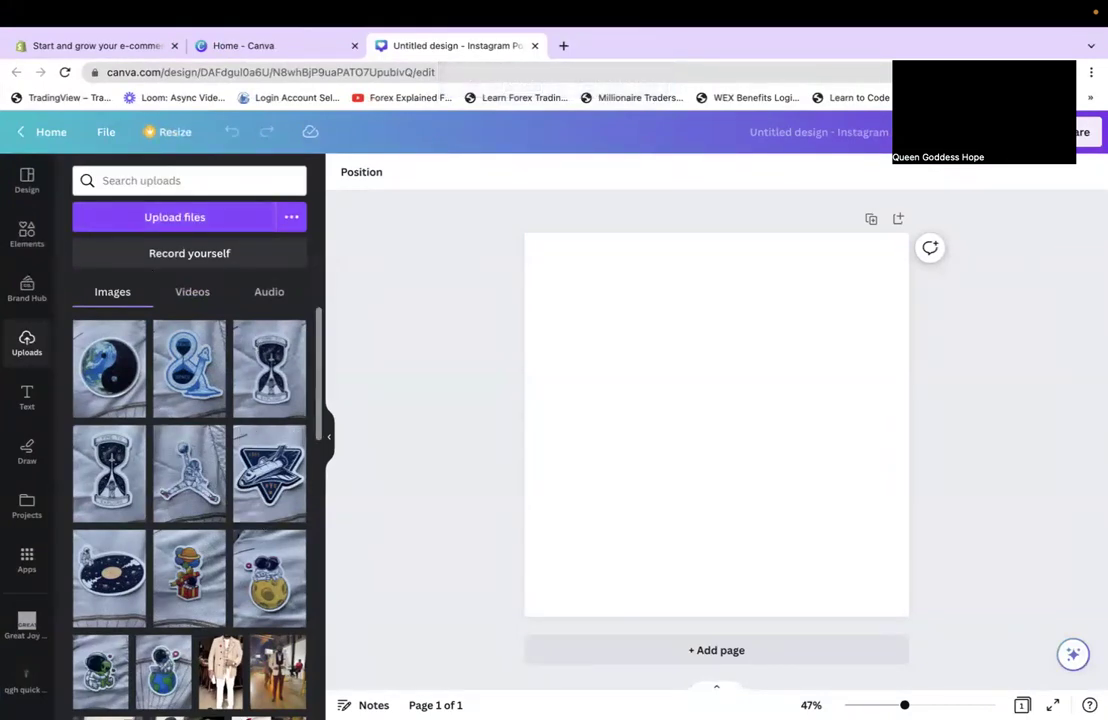
mouse_move(100, 672)
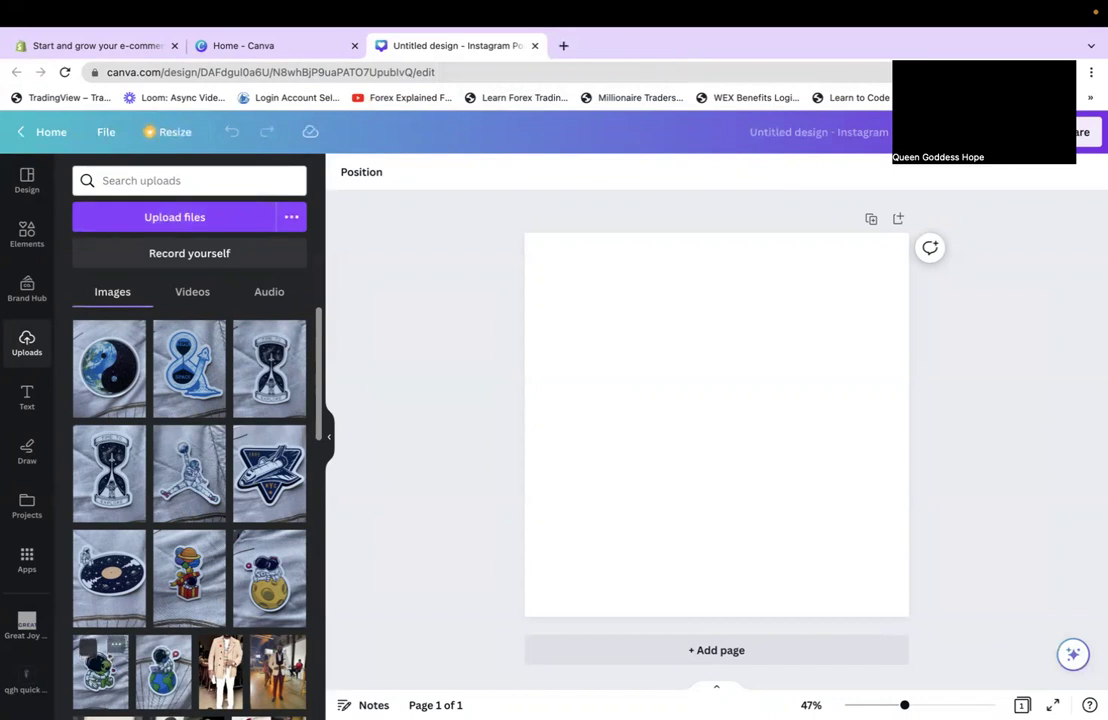
left_click(155, 675)
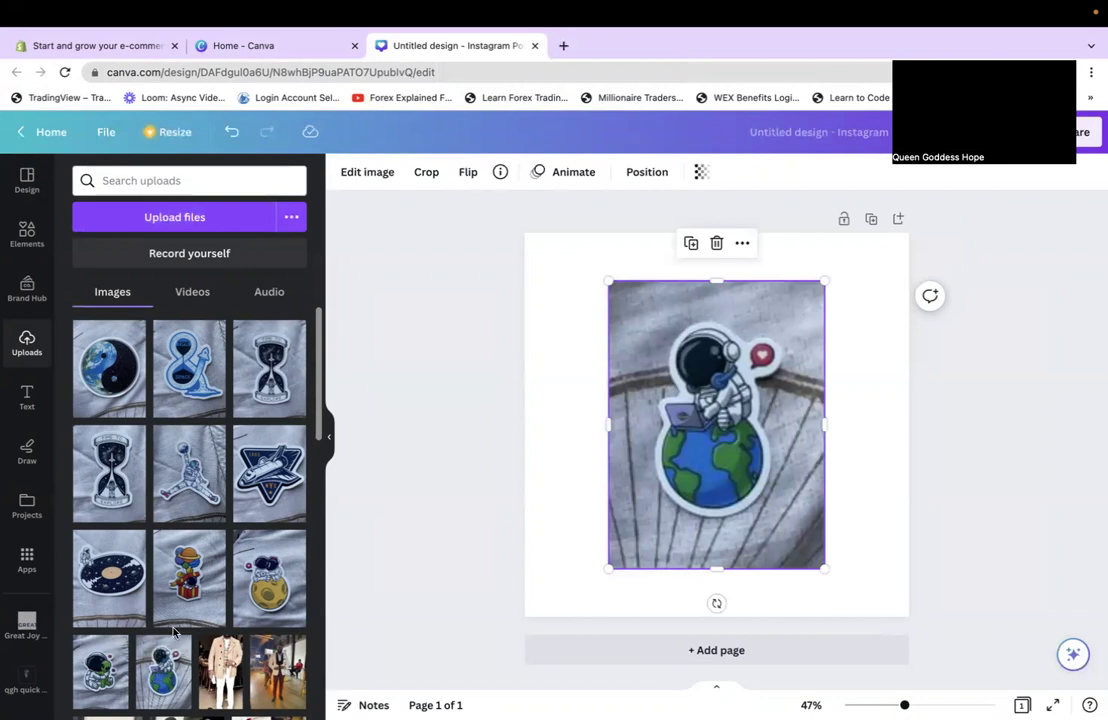
Step: Search the elements library for "astronaut"
left_click(27, 232)
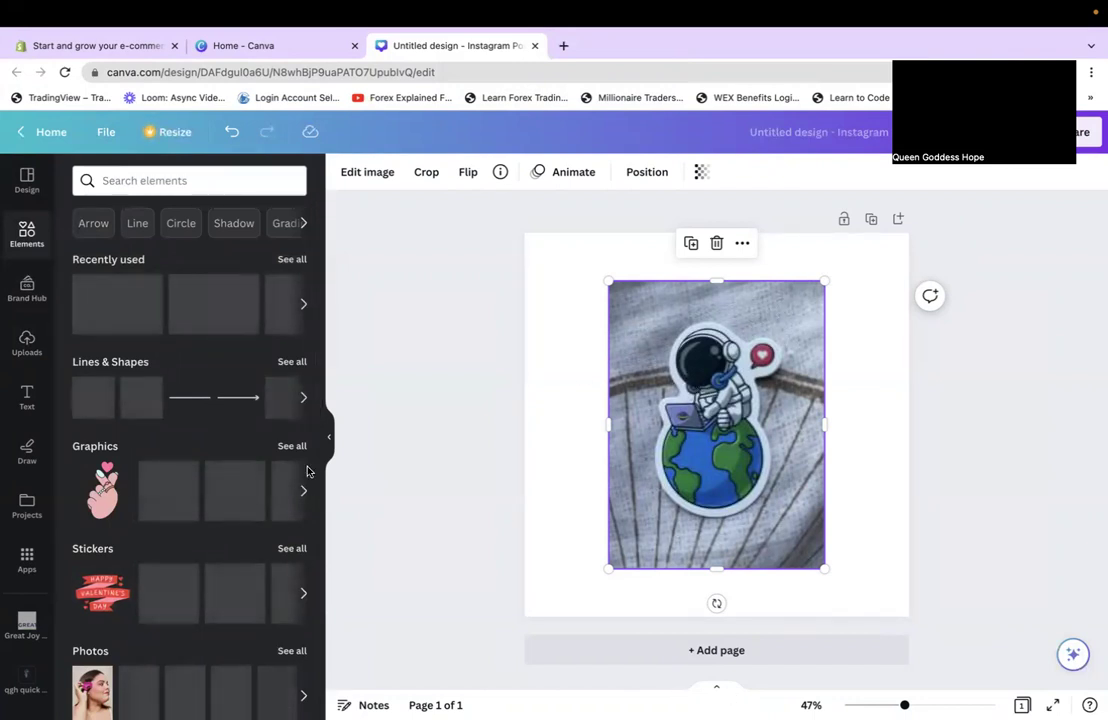
left_click(175, 183)
type("astronaut")
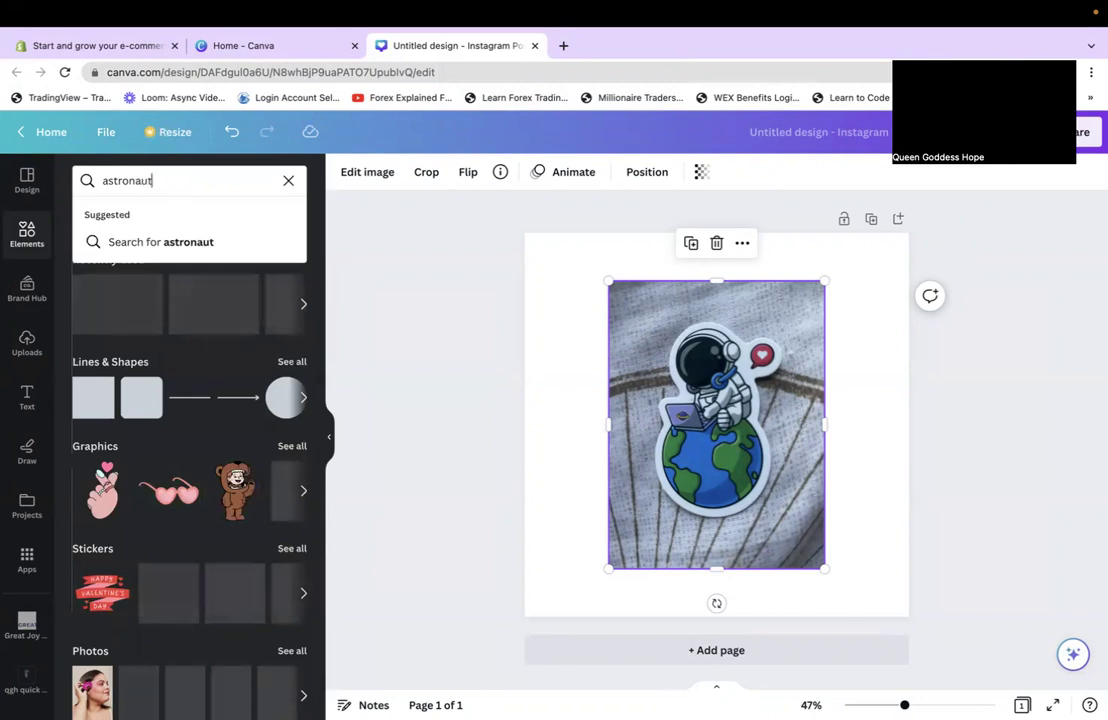
key("Return")
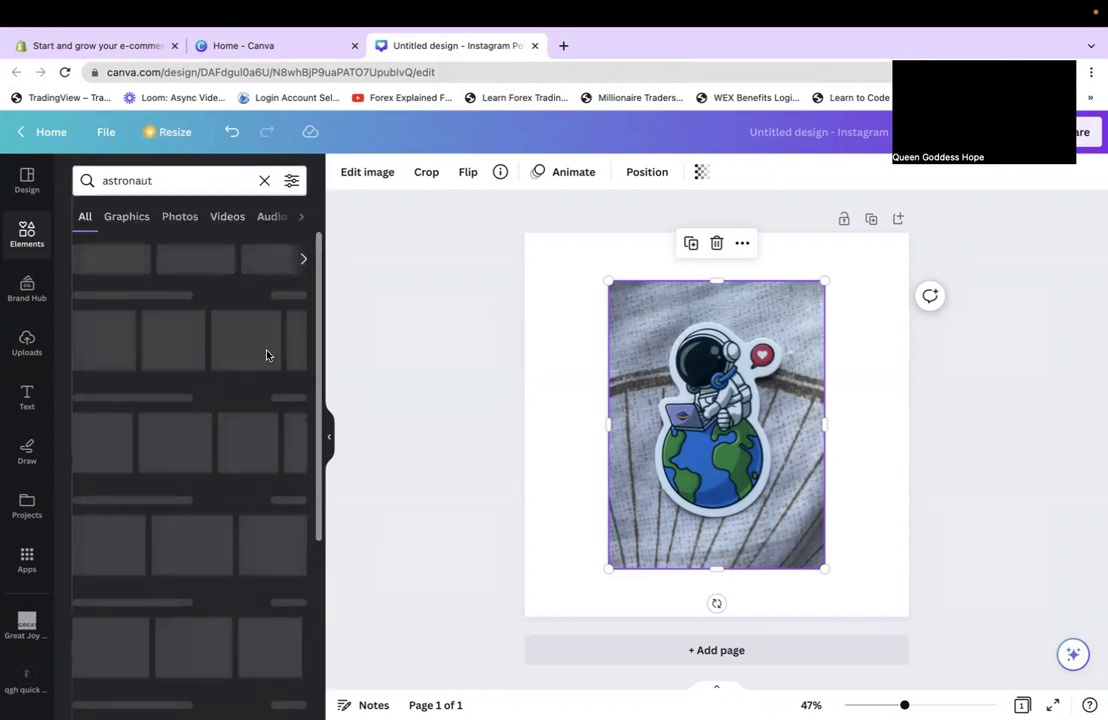
Step: Add a second blank page and enlarge the sticker photo on page 1 to the full page height
left_click(700, 650)
scroll(669, 488, "up", 5)
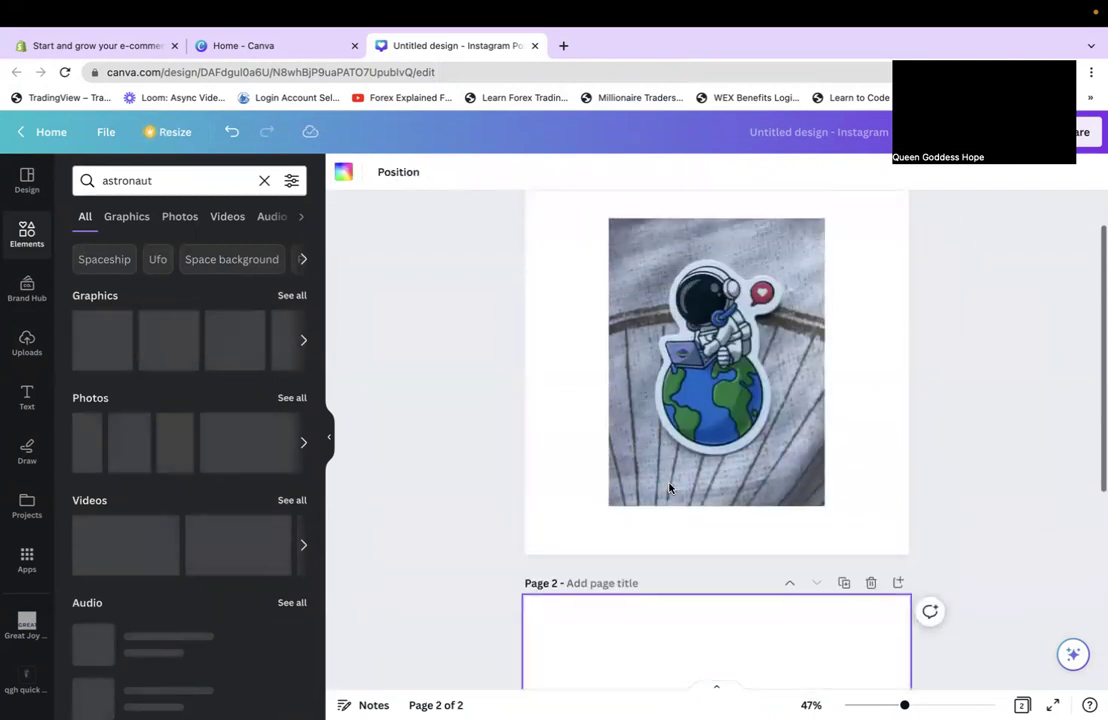
left_click(730, 300)
left_click_drag(827, 287, 874, 242)
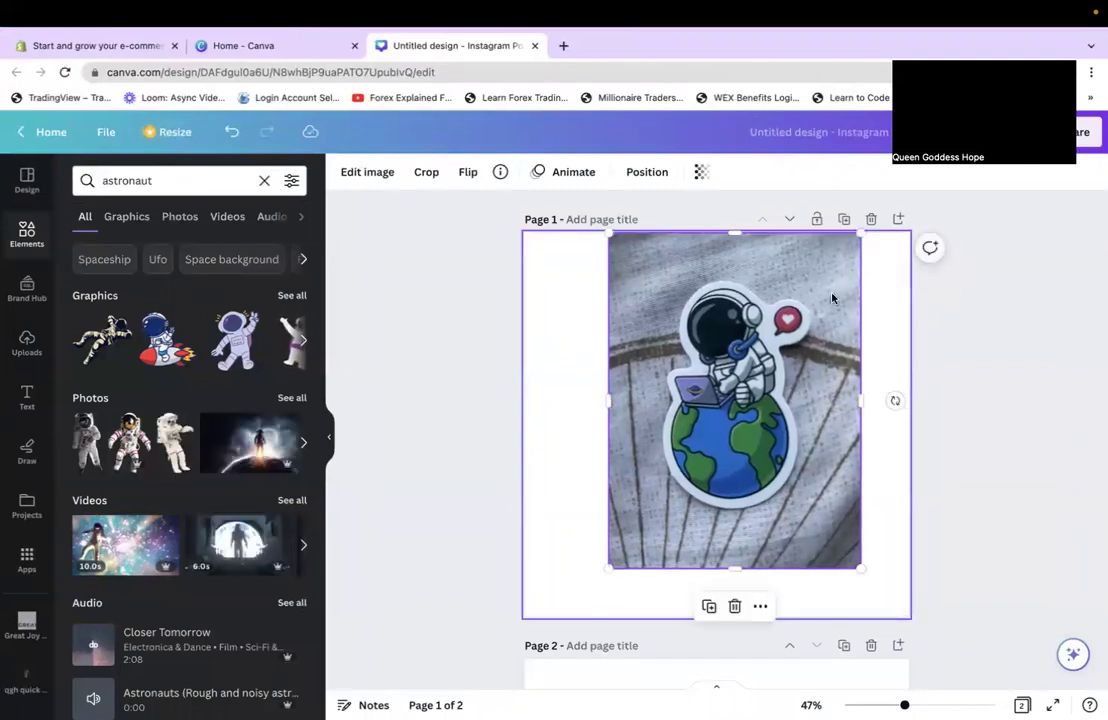
left_click_drag(605, 567, 555, 607)
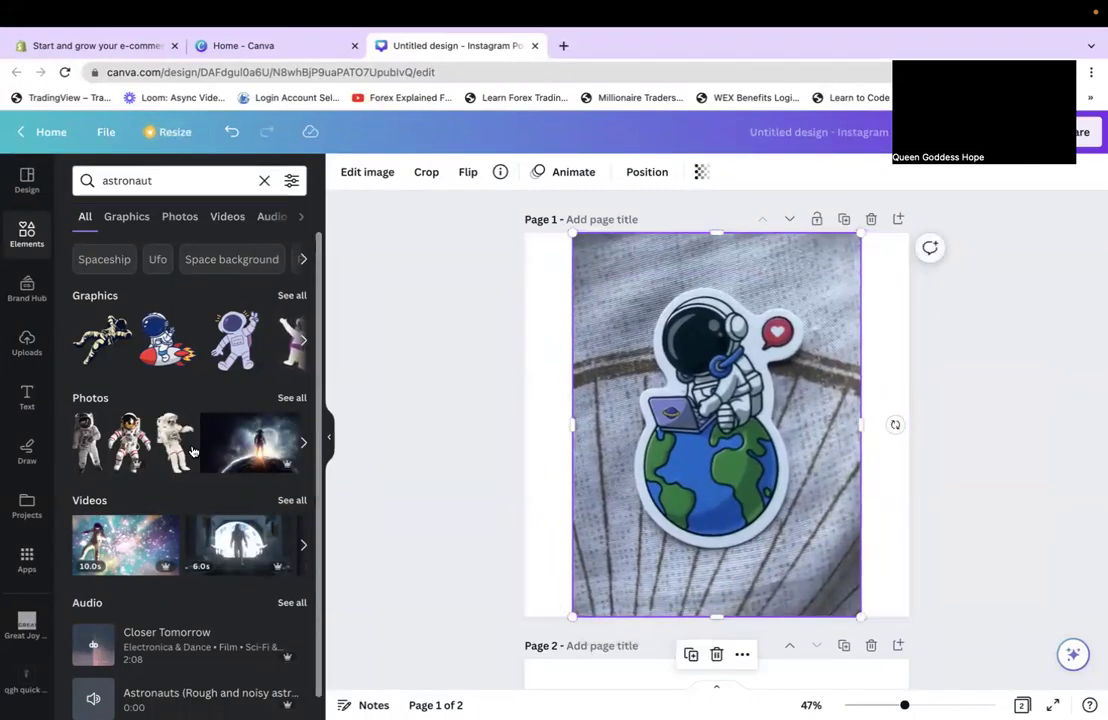
Step: List all astronaut photos and add the white toy astronaut with raised arms to page 1
scroll(704, 577, "down", 5)
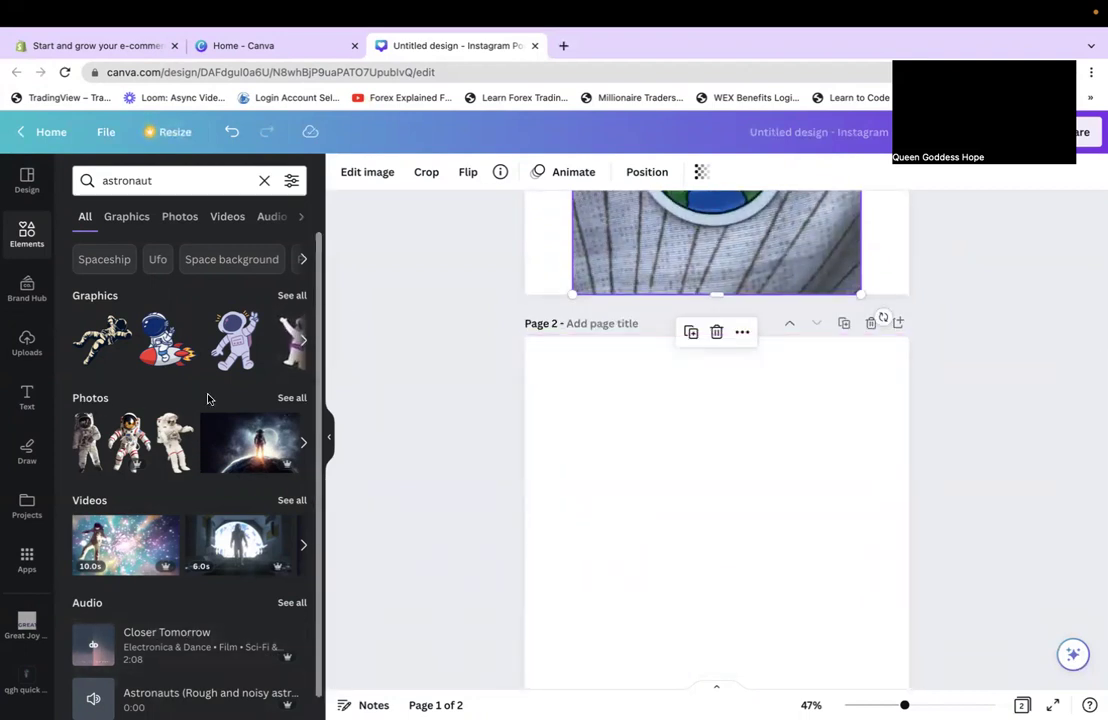
left_click(292, 399)
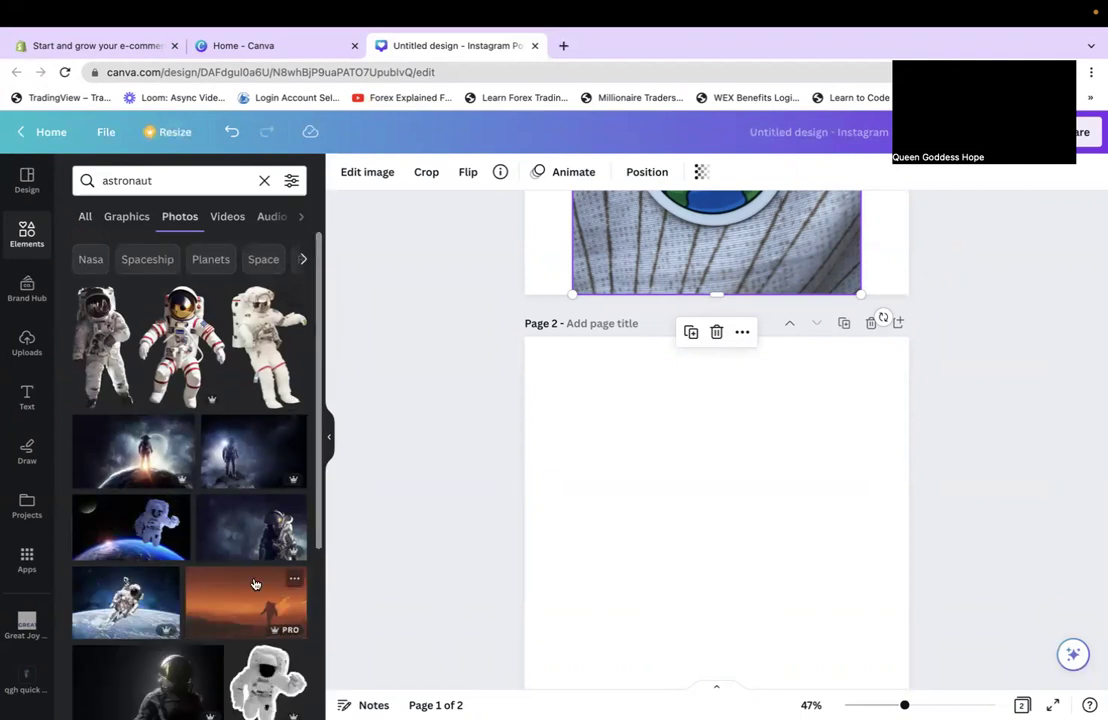
scroll(255, 584, "down", 5)
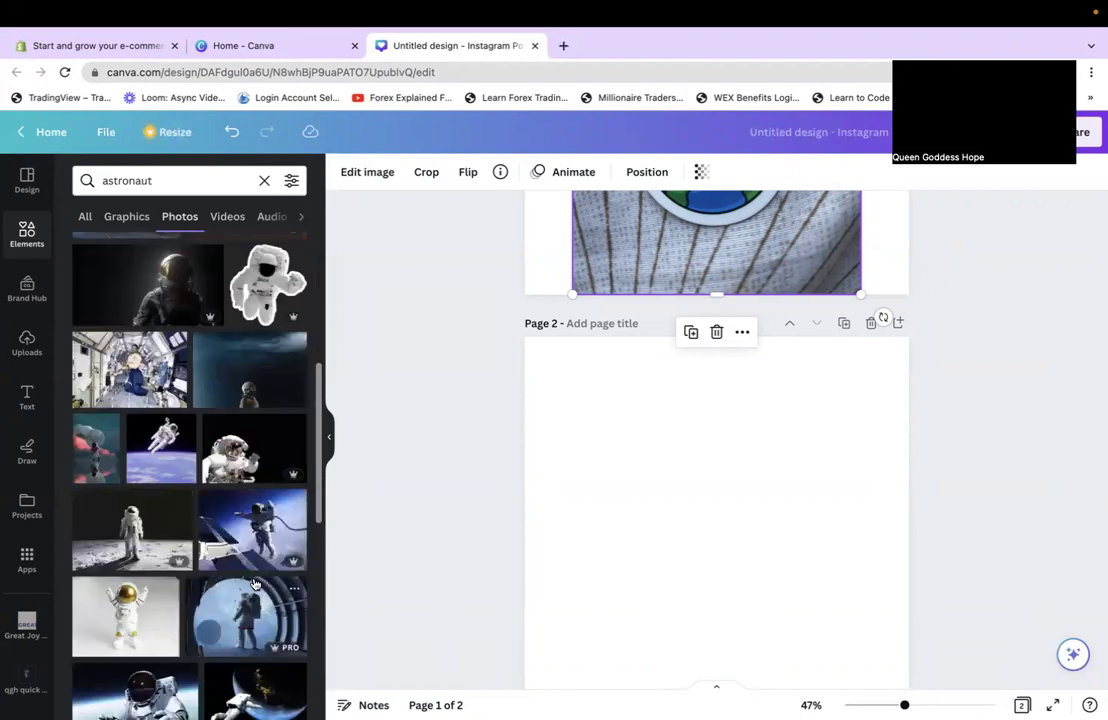
scroll(230, 560, "down", 3)
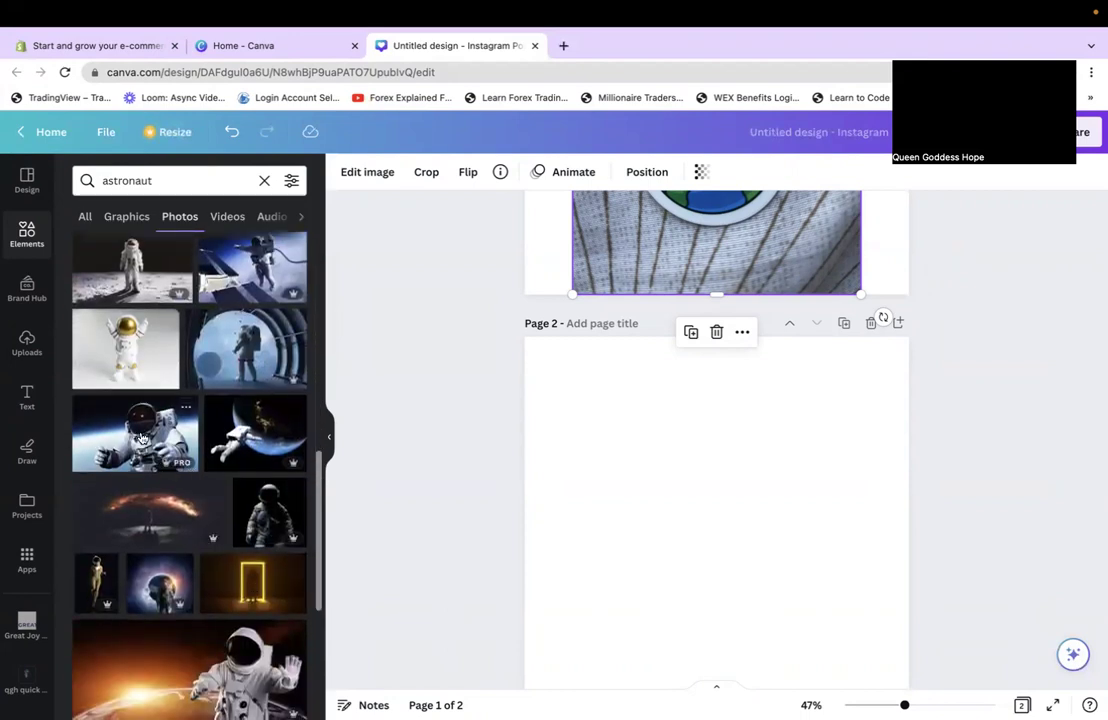
left_click(118, 348)
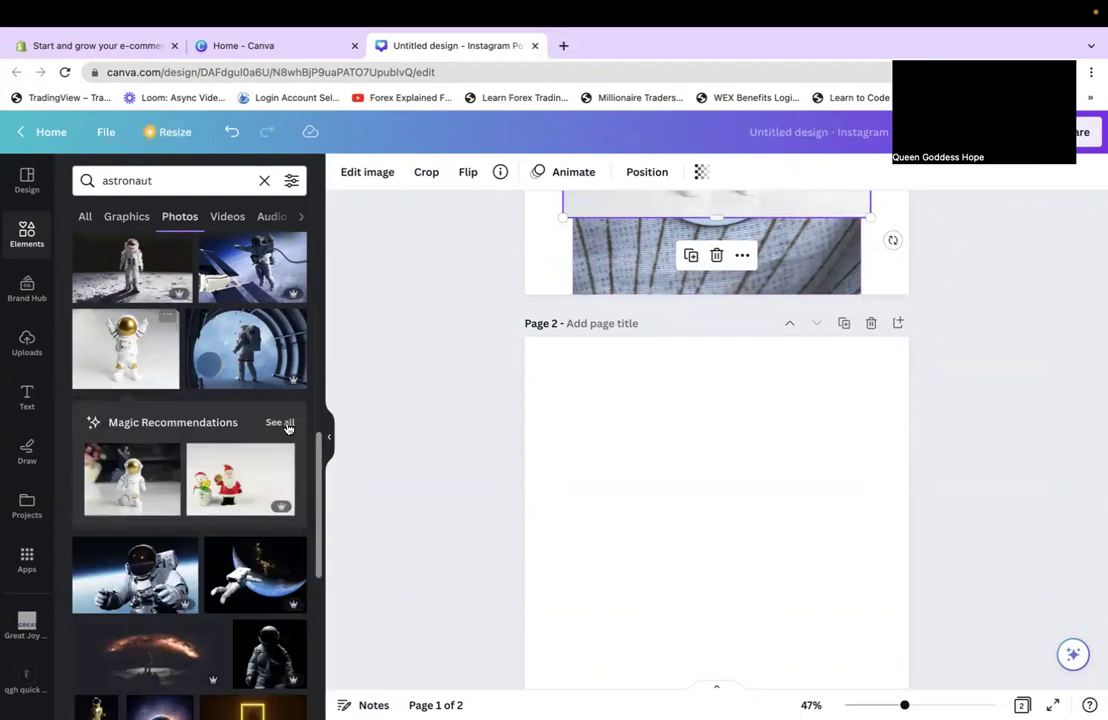
Step: From all Magic Recommendations, add the standing toy astronaut photo to page 1 and the raised-arms toy astronaut photo to page 2
left_click(284, 423)
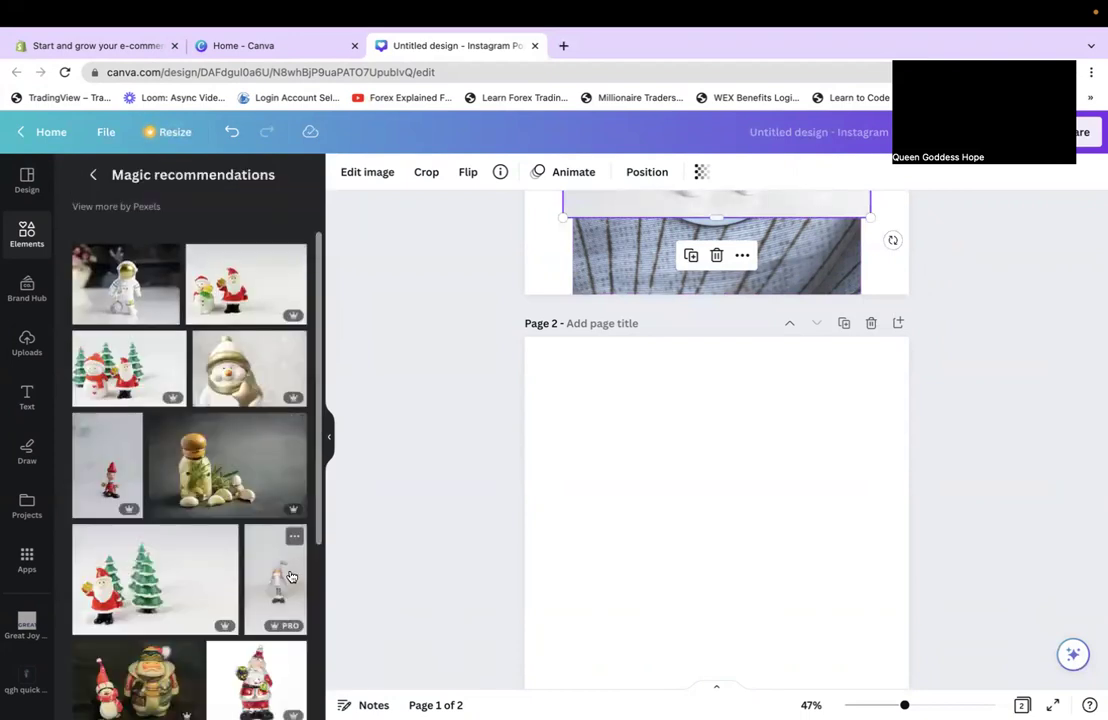
scroll(290, 577, "down", 5)
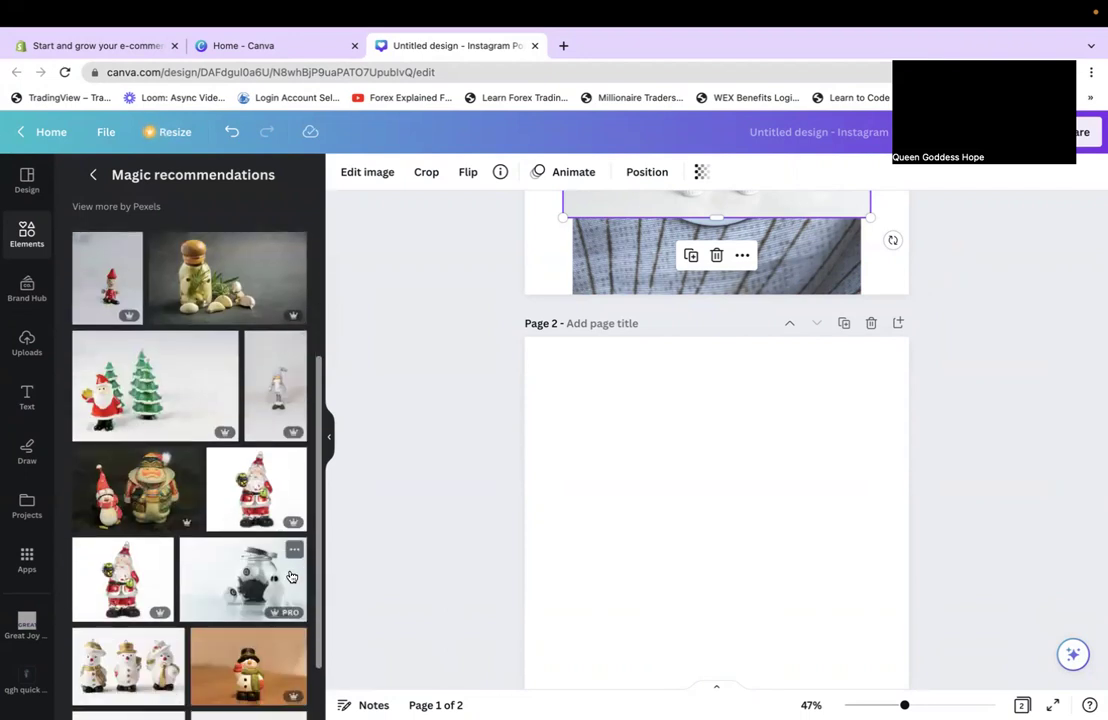
scroll(290, 577, "up", 5)
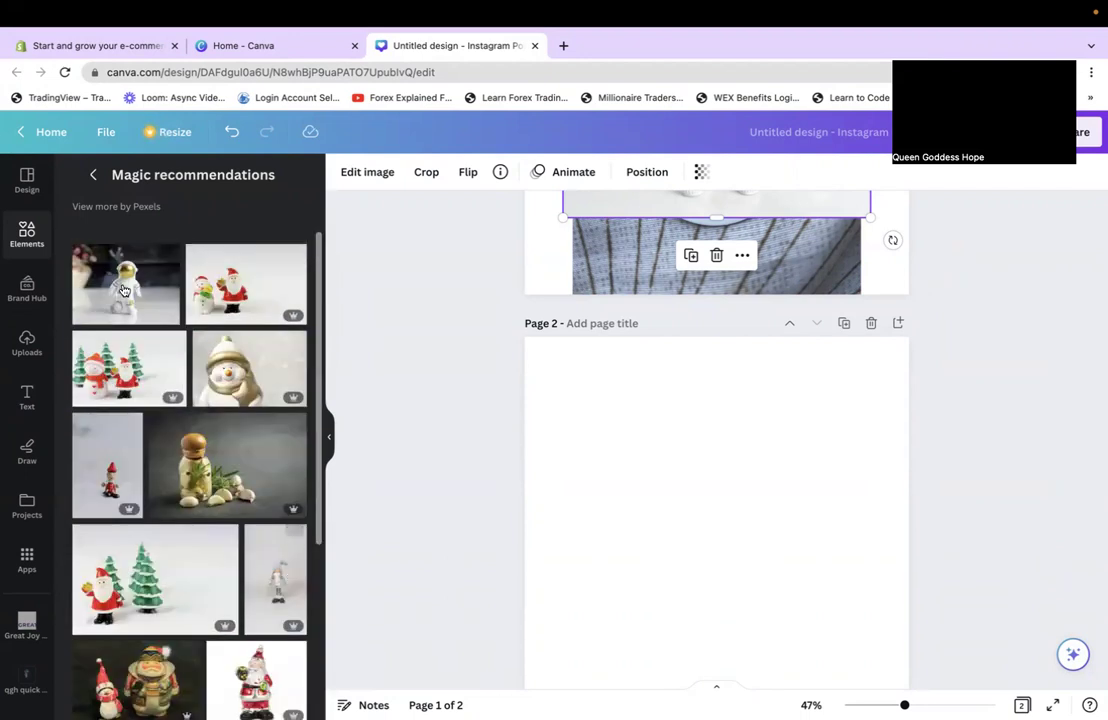
left_click(125, 289)
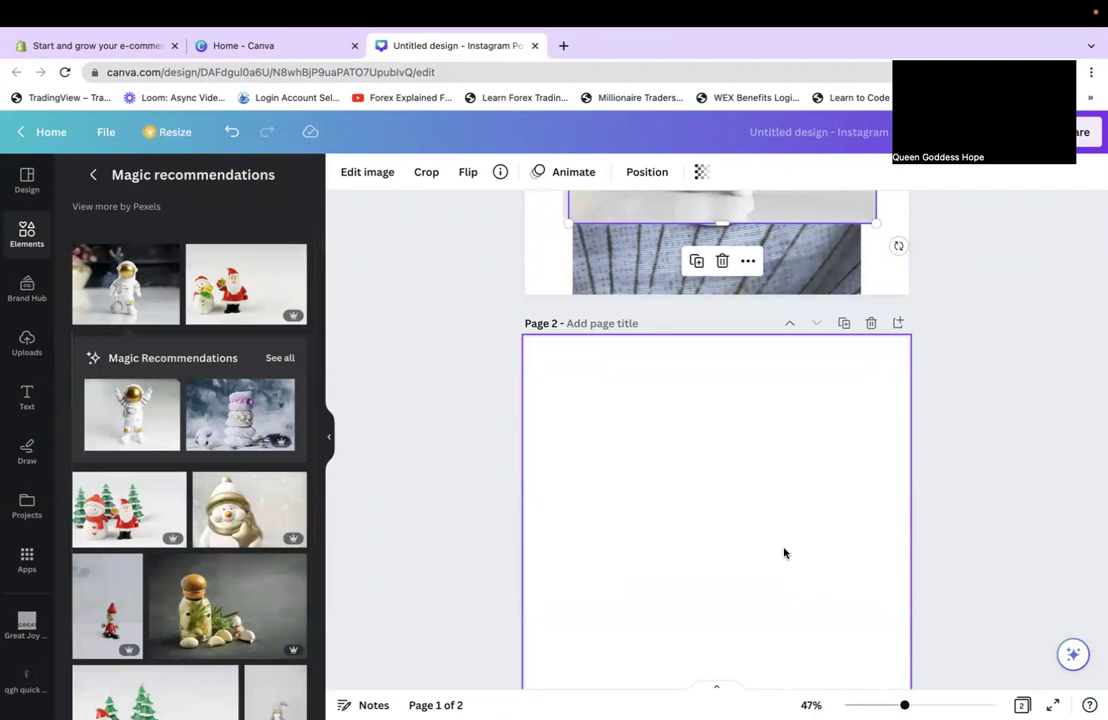
left_click(784, 553)
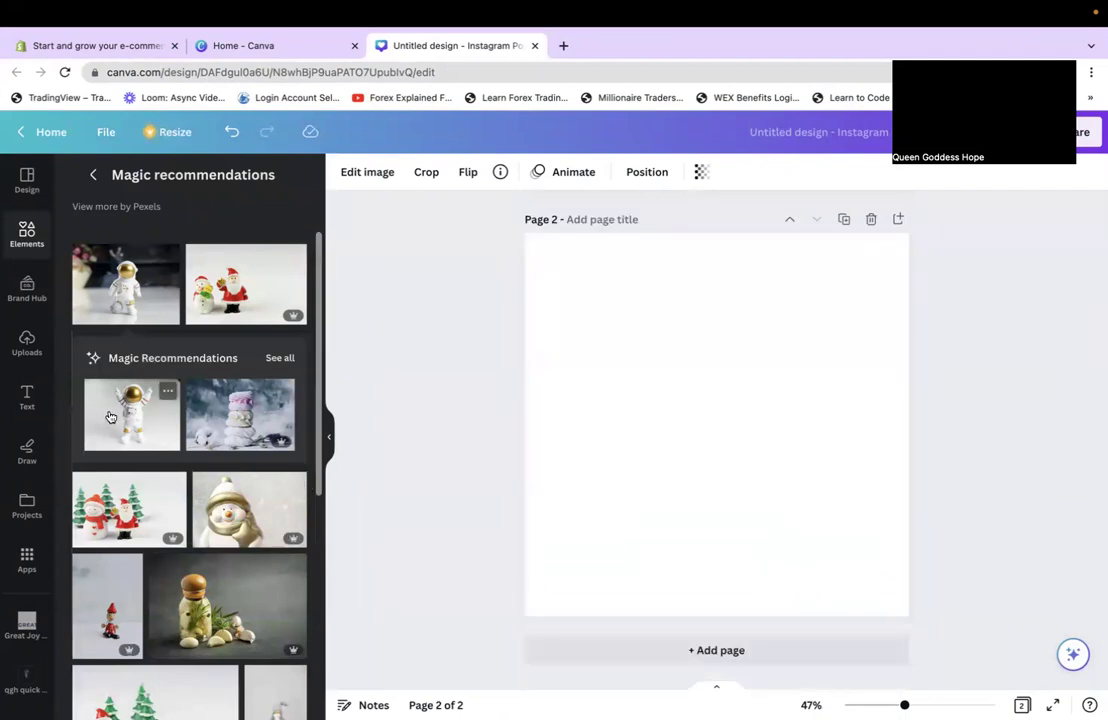
left_click(140, 406)
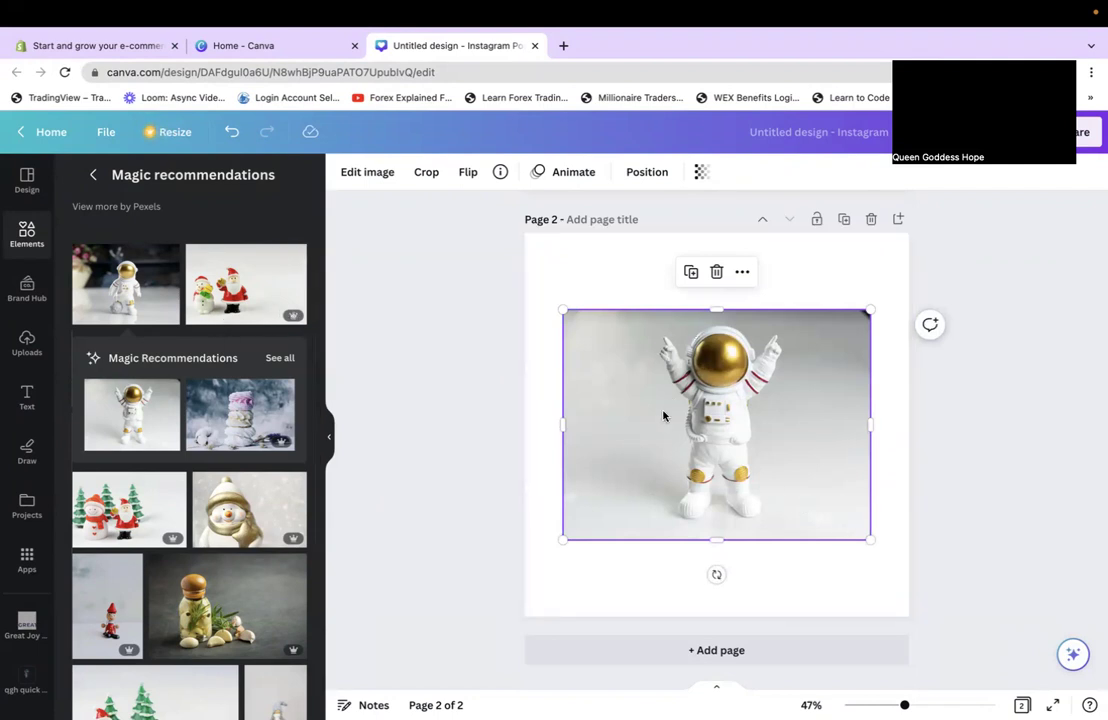
Step: Remove the background from the raised-arms astronaut photo on page 2 and crop the empty area on the image's left side
left_click(366, 172)
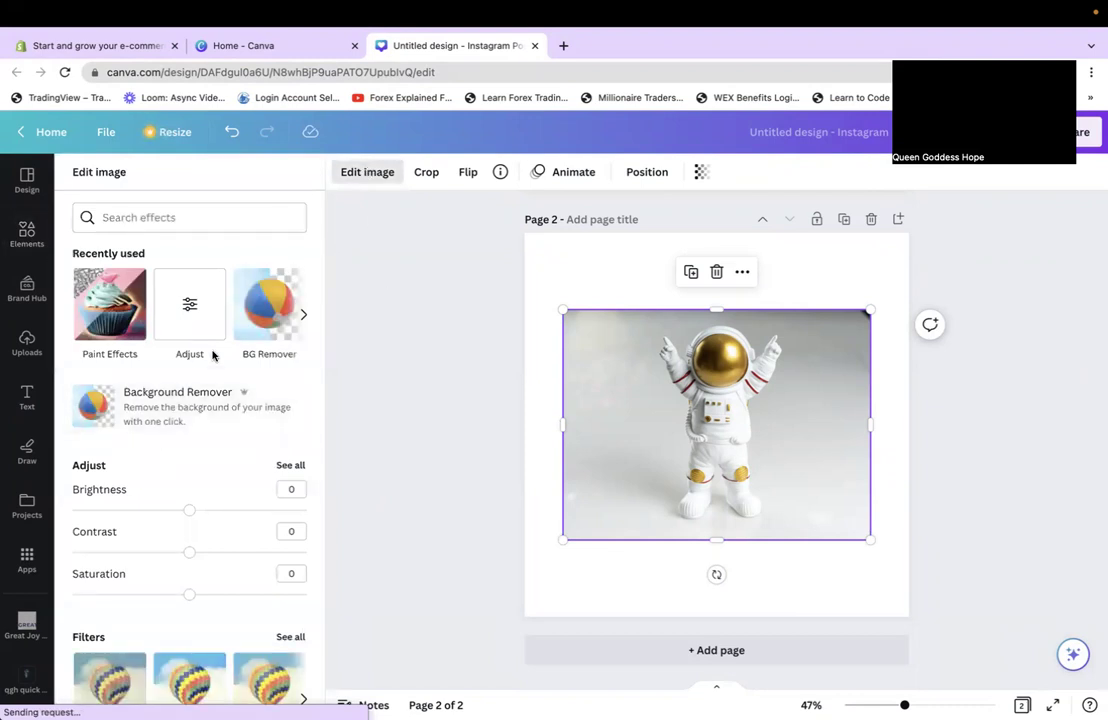
left_click(153, 425)
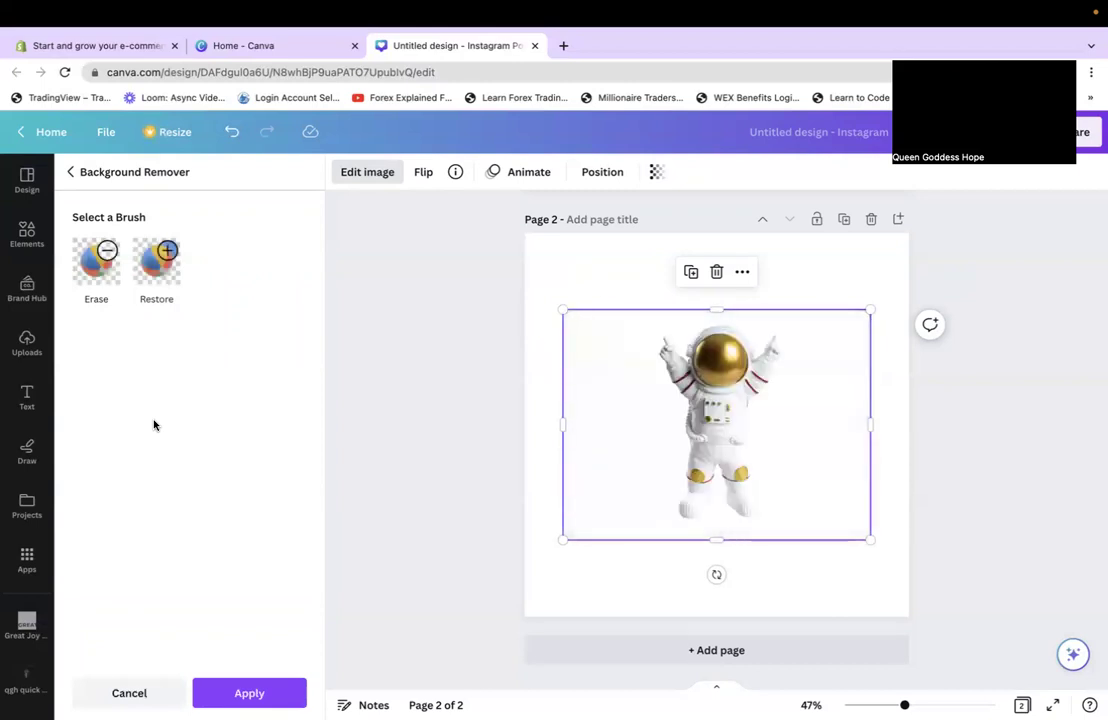
left_click_drag(563, 424, 616, 425)
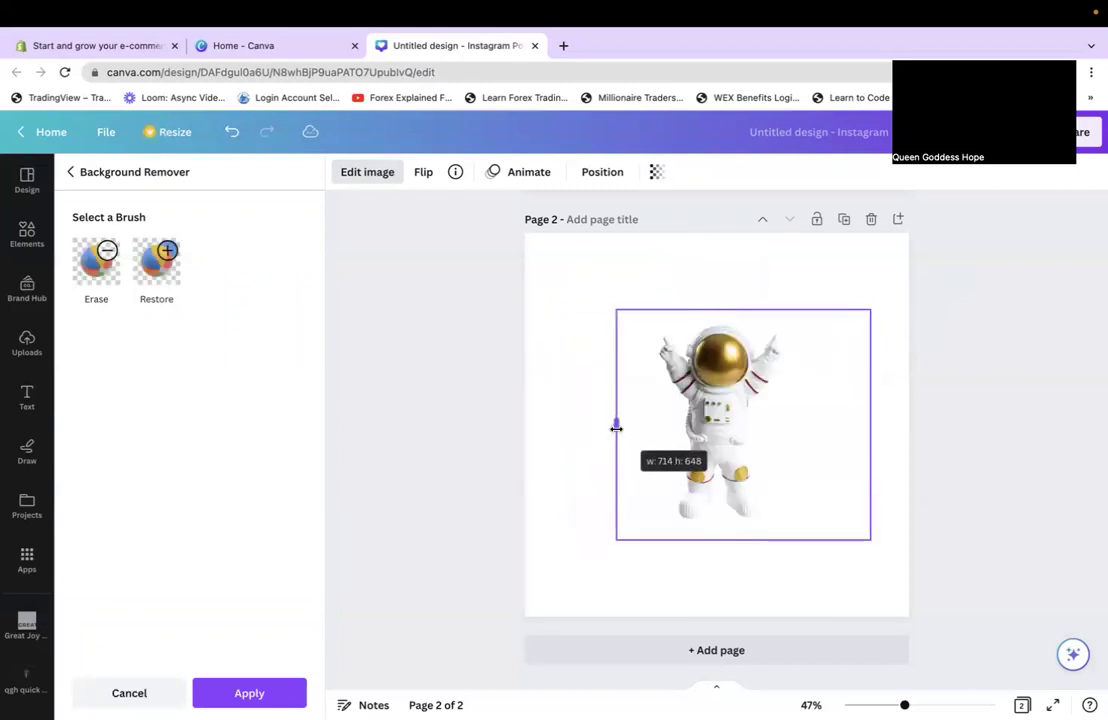
left_click(262, 692)
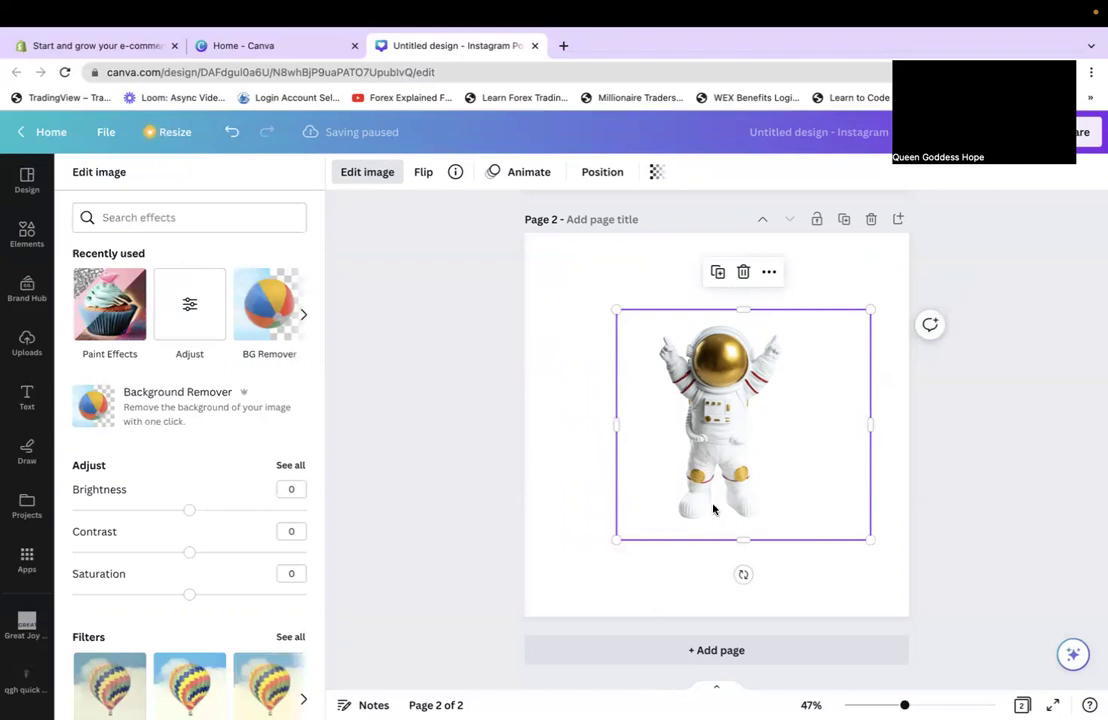
Step: Crop the empty right side of the page 2 astronaut image and enlarge it to the full page height, centered on the page
left_click_drag(870, 424, 827, 424)
left_click_drag(828, 309, 910, 251)
left_click_drag(916, 247, 917, 250)
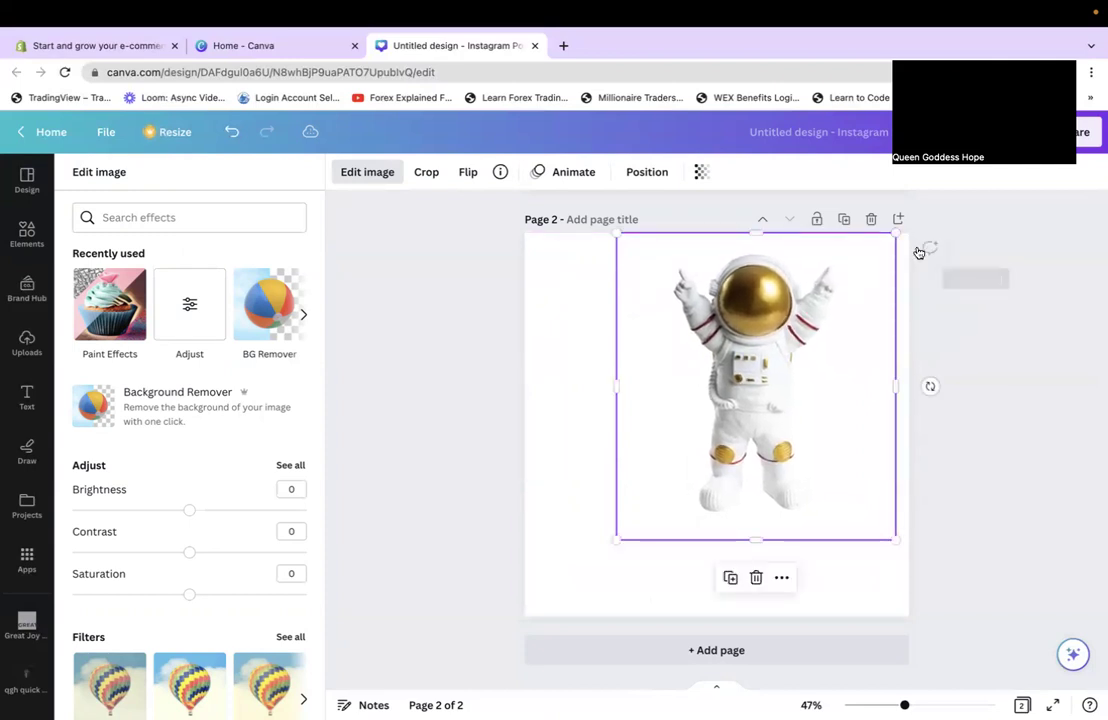
left_click_drag(617, 538, 532, 607)
left_click_drag(856, 460, 850, 458)
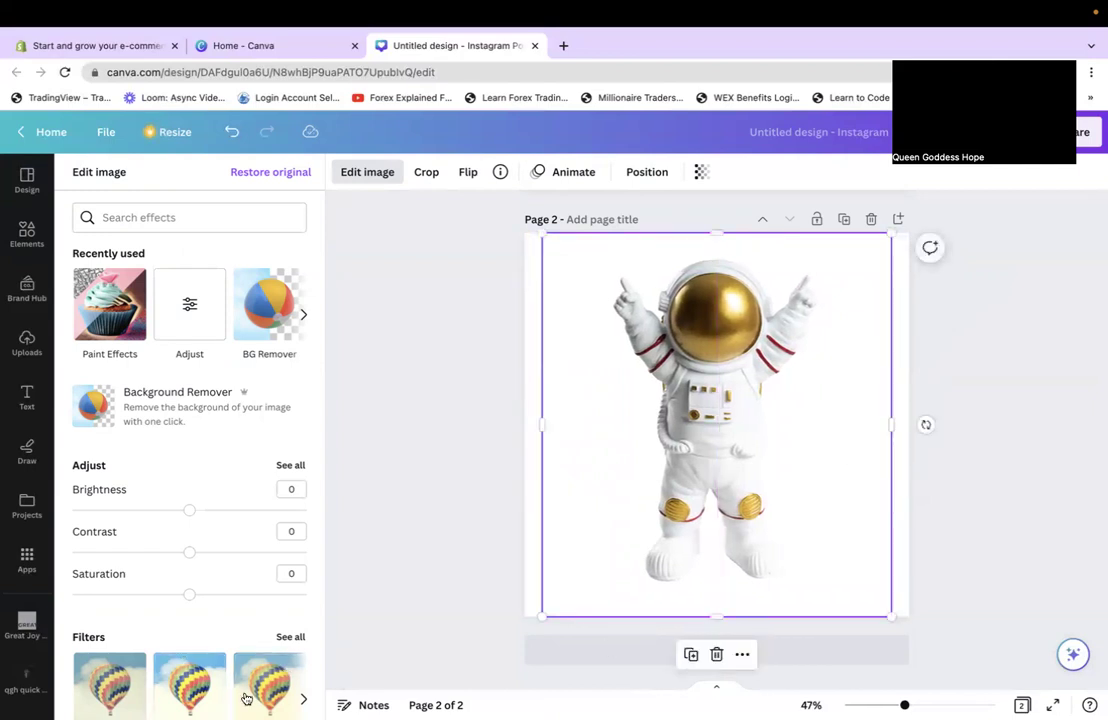
Step: Try filters such as Festive, Epic, Afterglow, Cali and Retro on the page 2 astronaut, then reset the filter to None
left_click(288, 637)
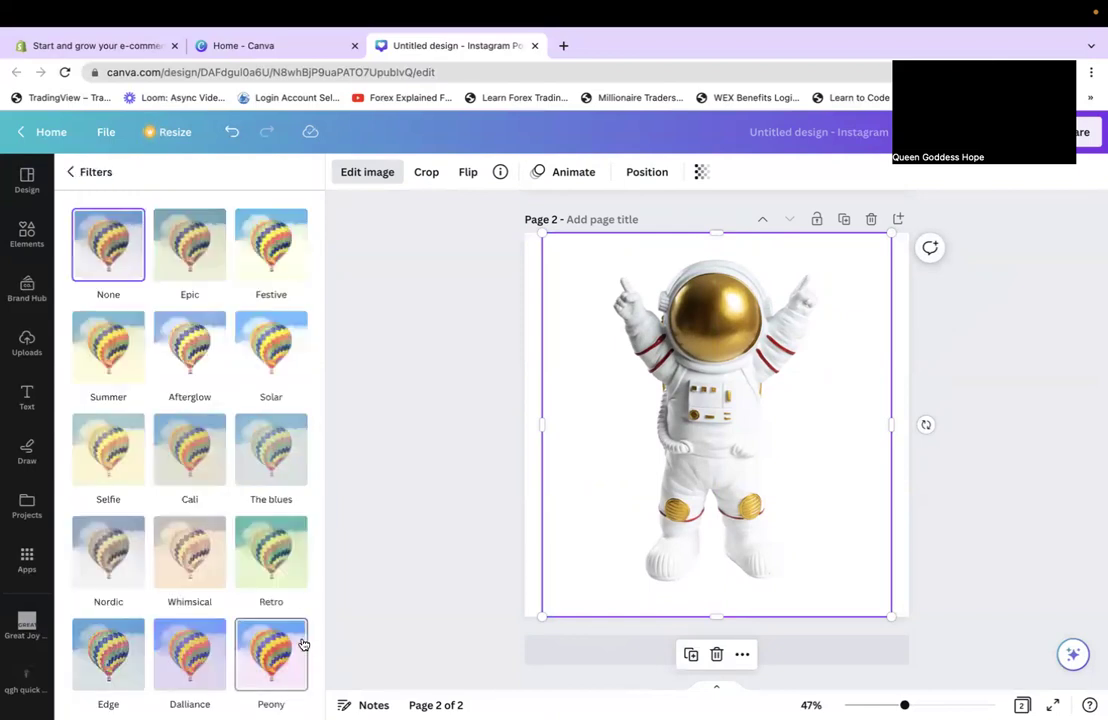
left_click(260, 248)
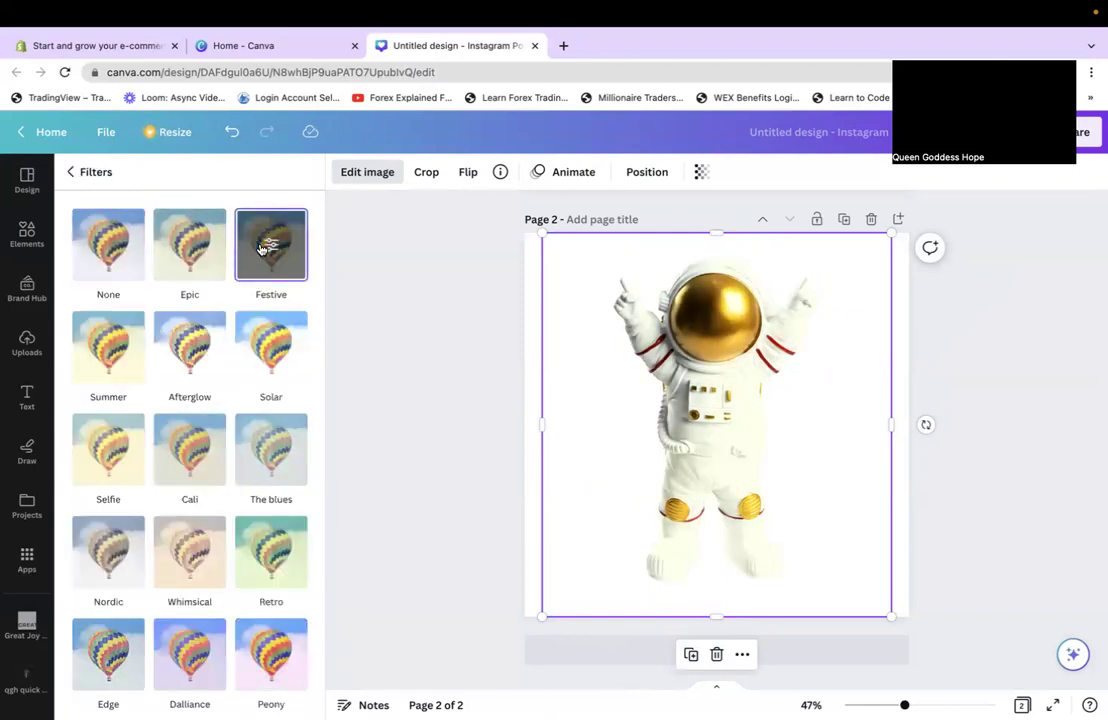
left_click(165, 222)
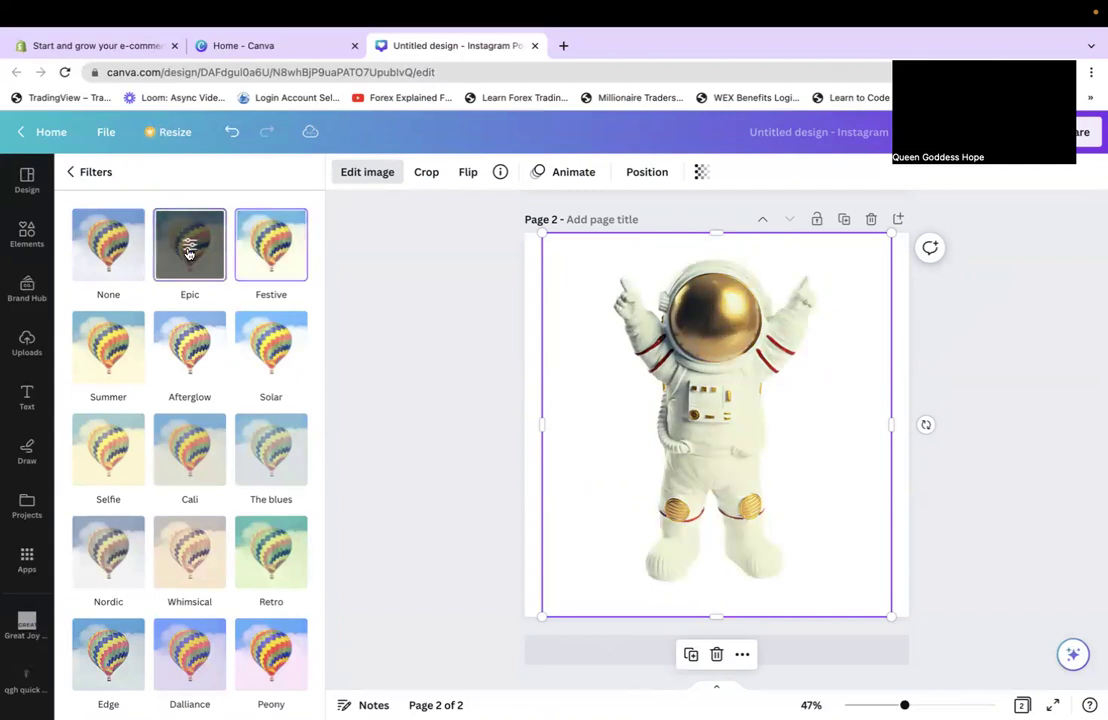
left_click(127, 335)
left_click(190, 345)
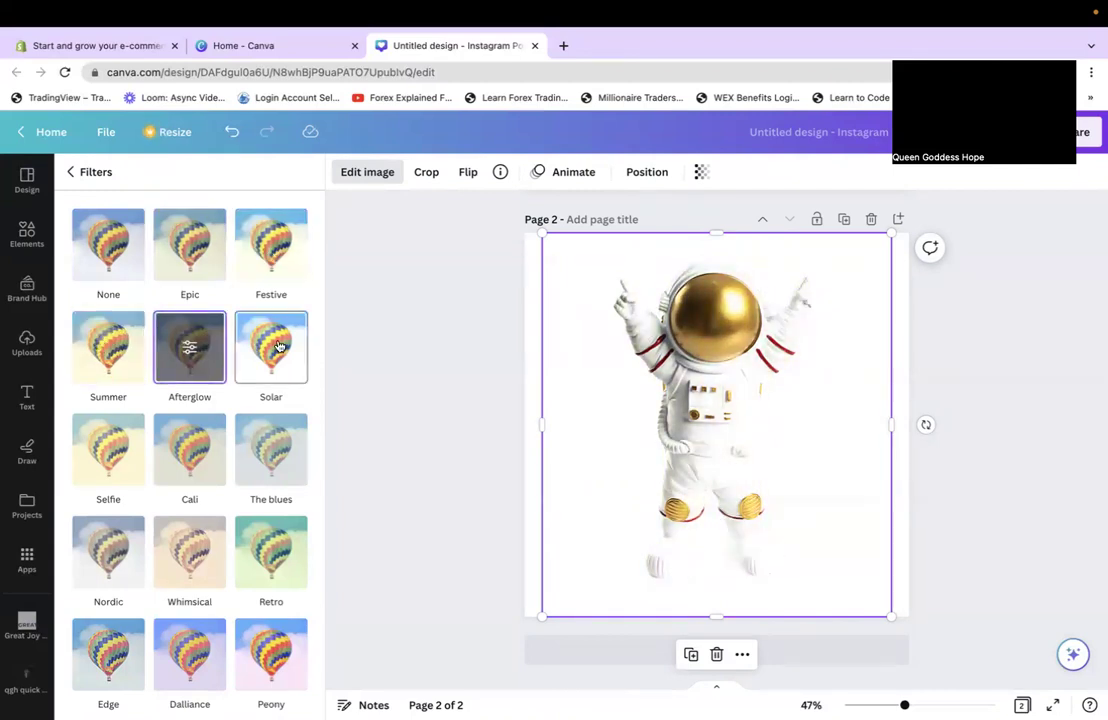
left_click(278, 346)
left_click(275, 455)
left_click(165, 440)
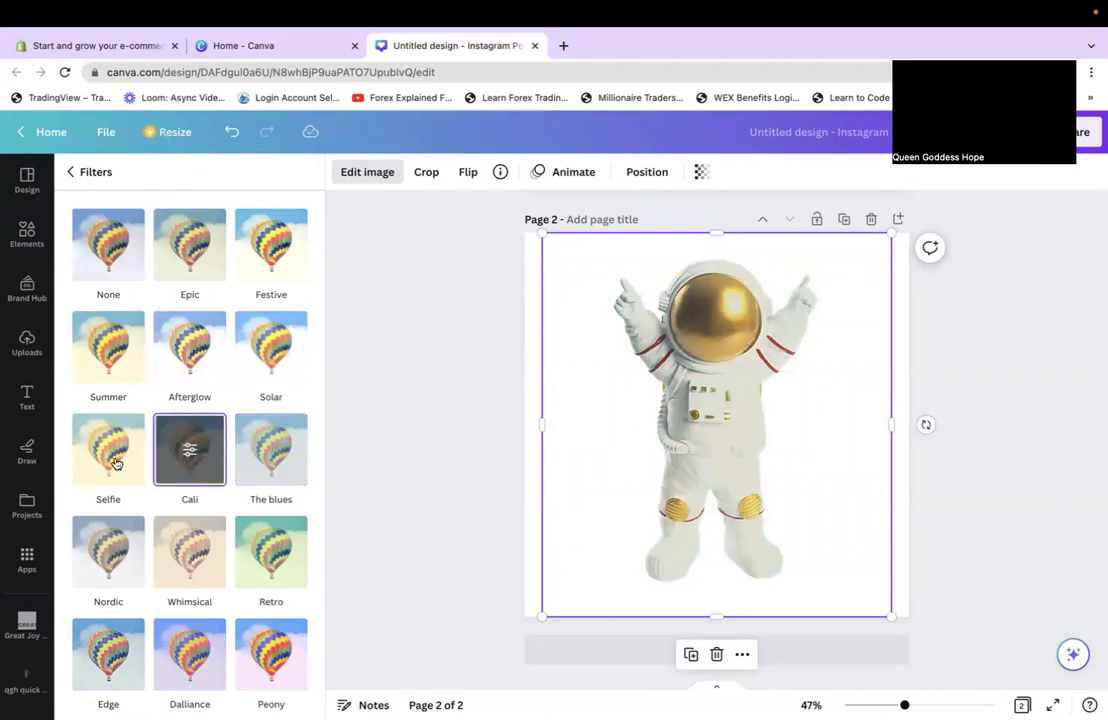
left_click(110, 460)
left_click(190, 548)
left_click(278, 558)
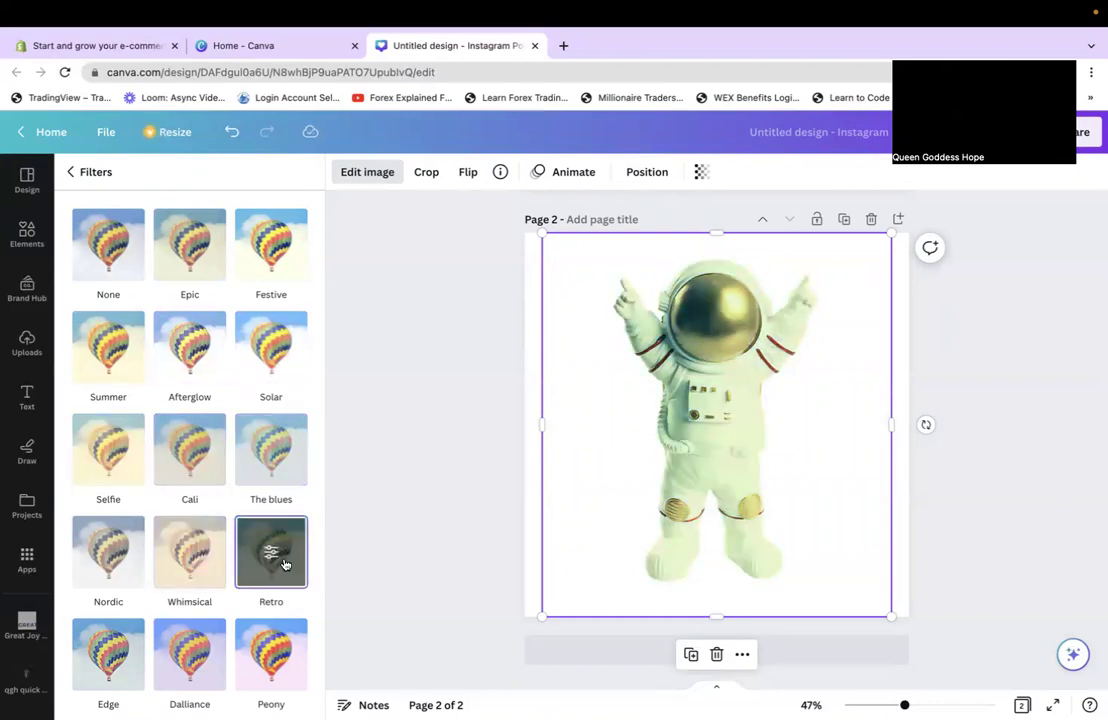
left_click(214, 265)
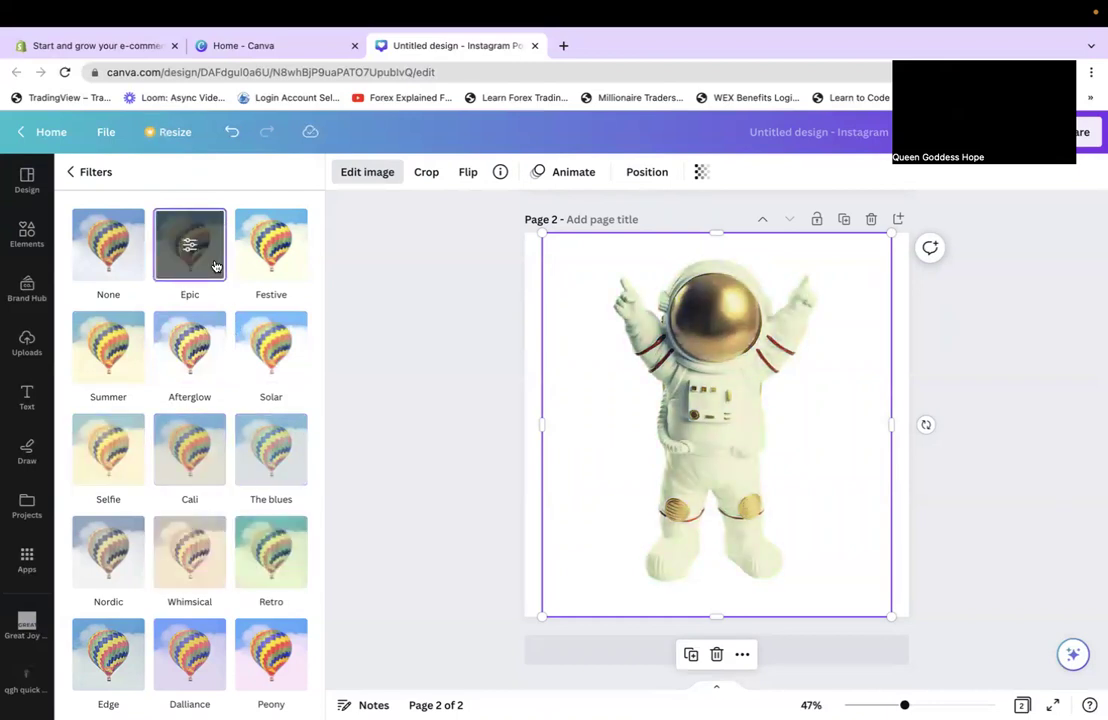
left_click(285, 267)
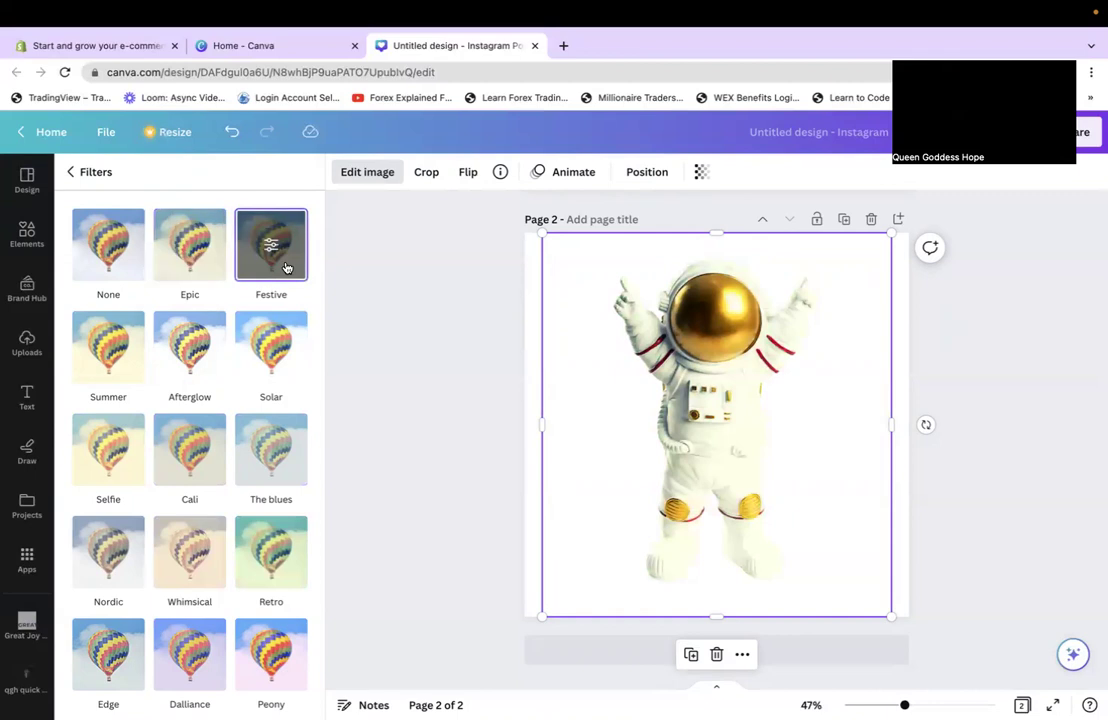
left_click(162, 252)
left_click(125, 251)
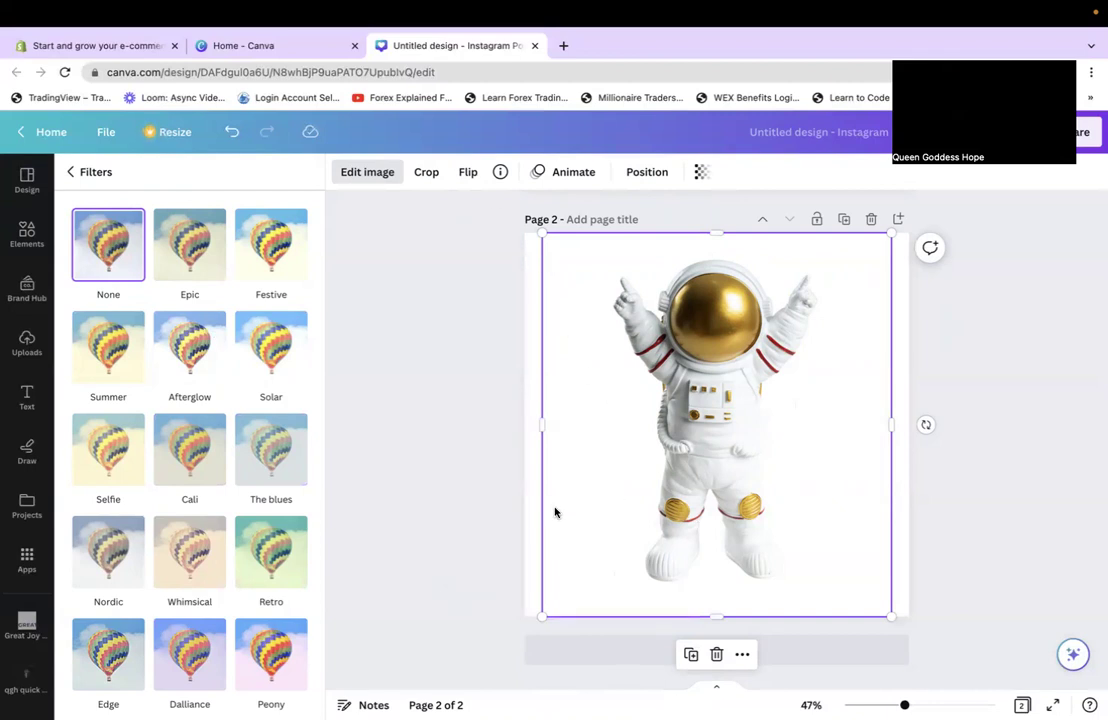
Step: Delete the standing and raised-arms toy astronaut photos that cover the sticker photo on page 1
left_click(505, 506)
scroll(505, 506, "up", 5)
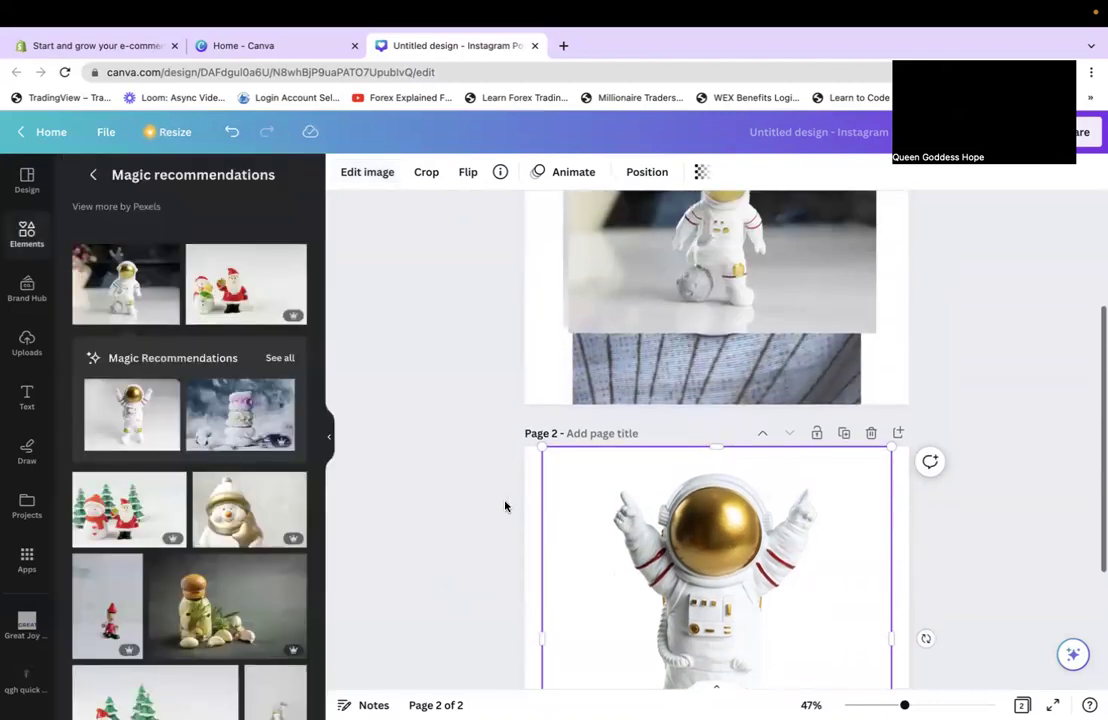
left_click(730, 466)
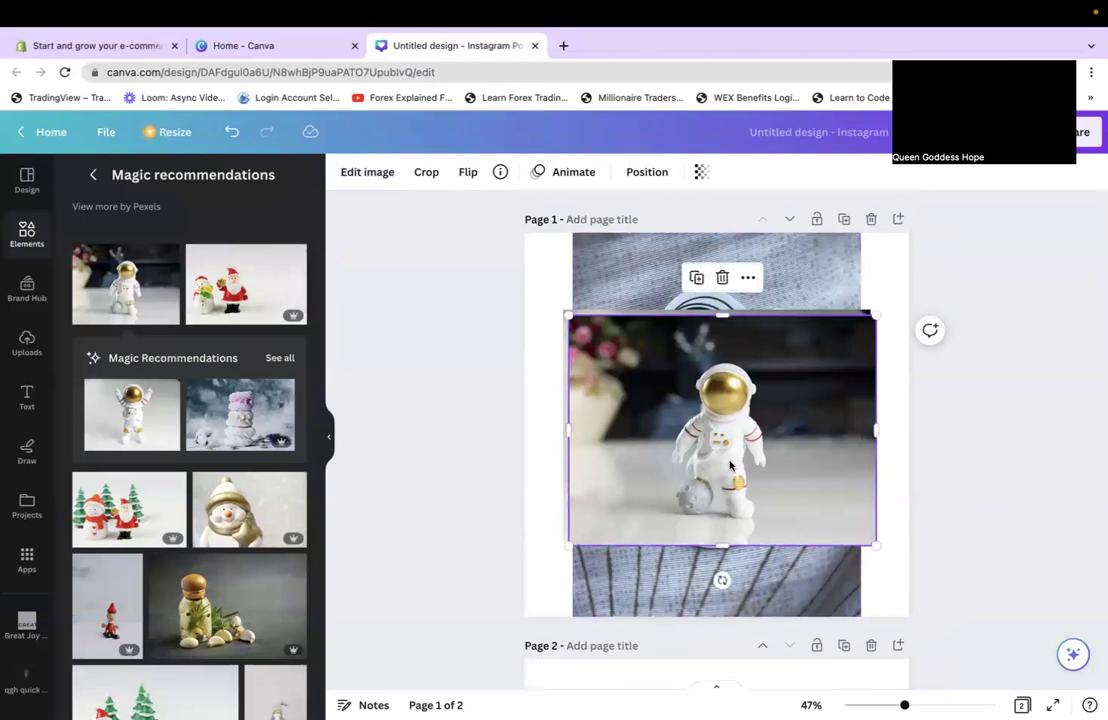
left_click(132, 414)
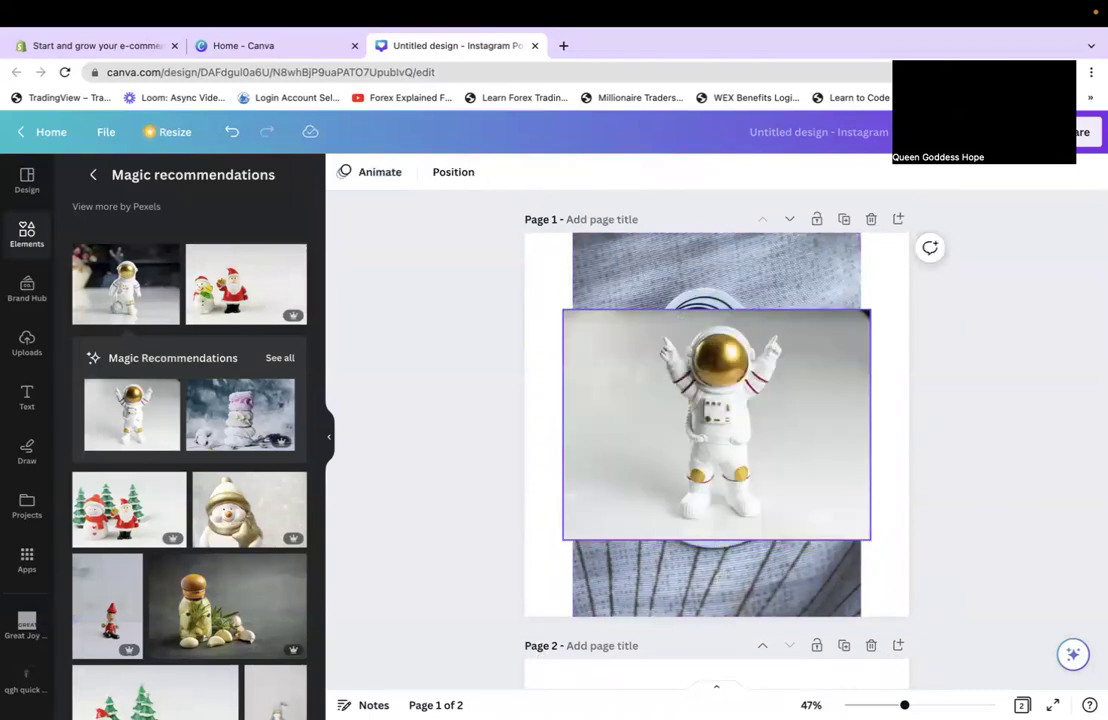
left_click(733, 472)
key("Delete")
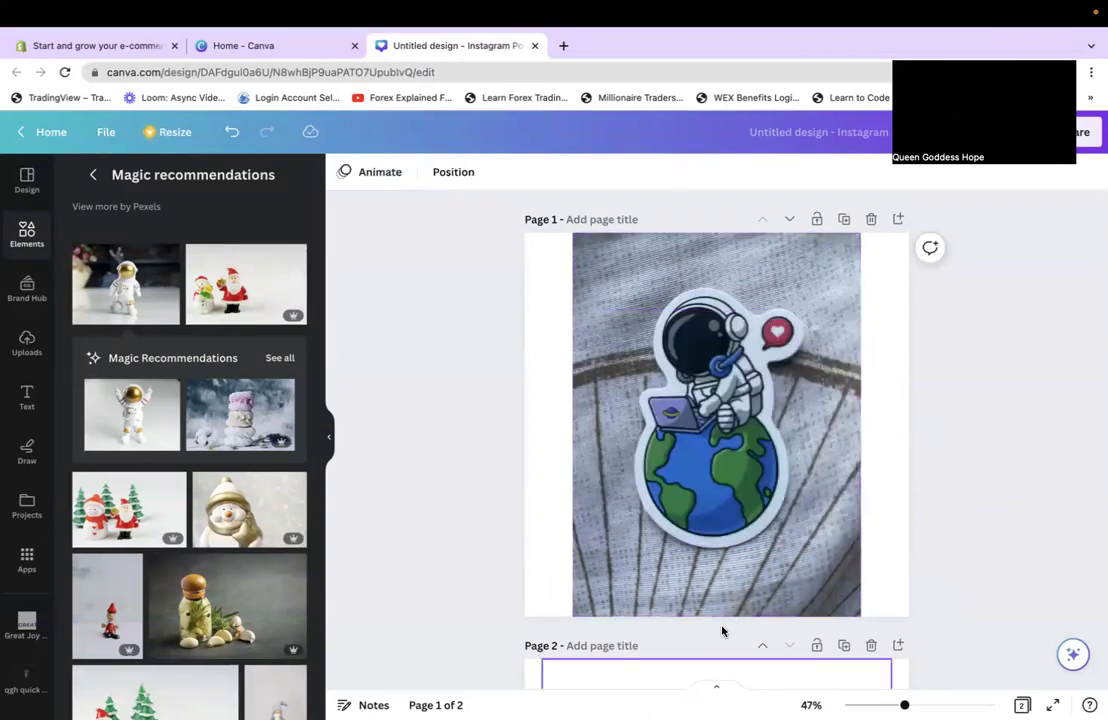
Step: Remove the background from the astronaut sticker photo on page 1
left_click(744, 481)
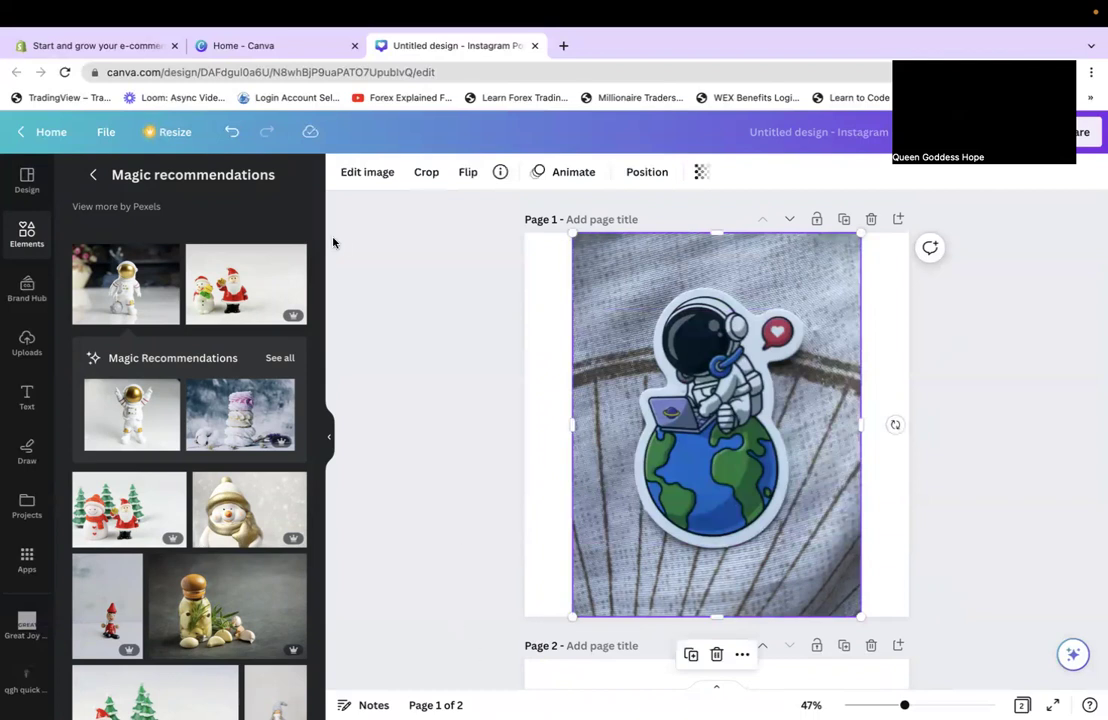
left_click(372, 176)
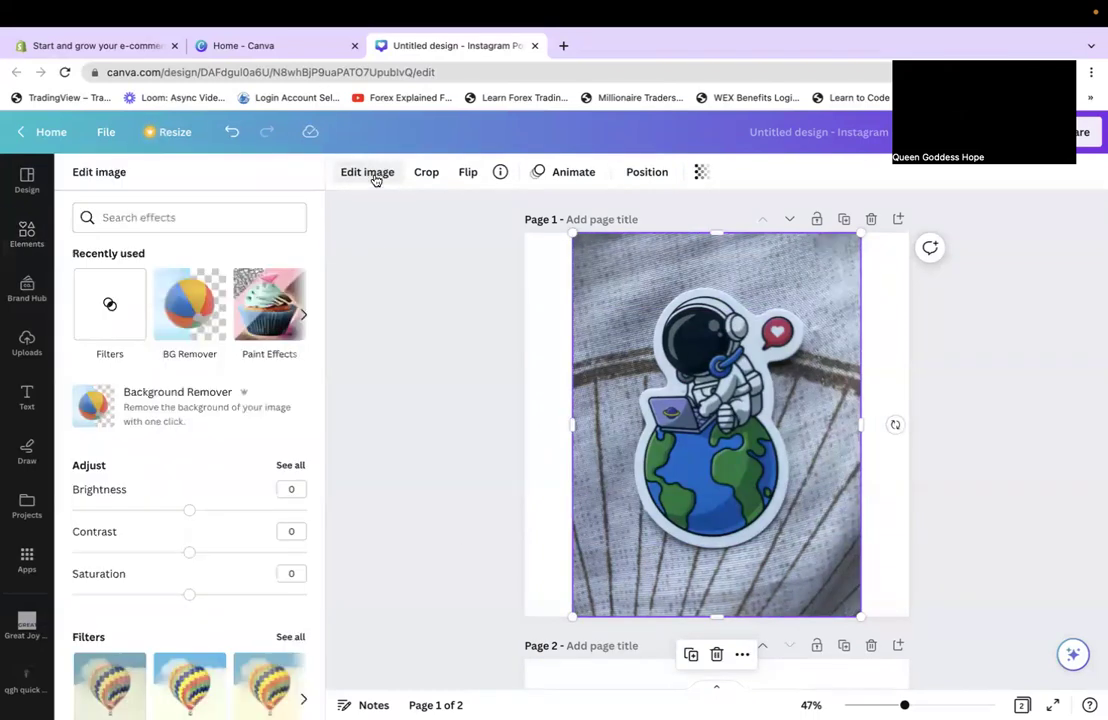
left_click(190, 404)
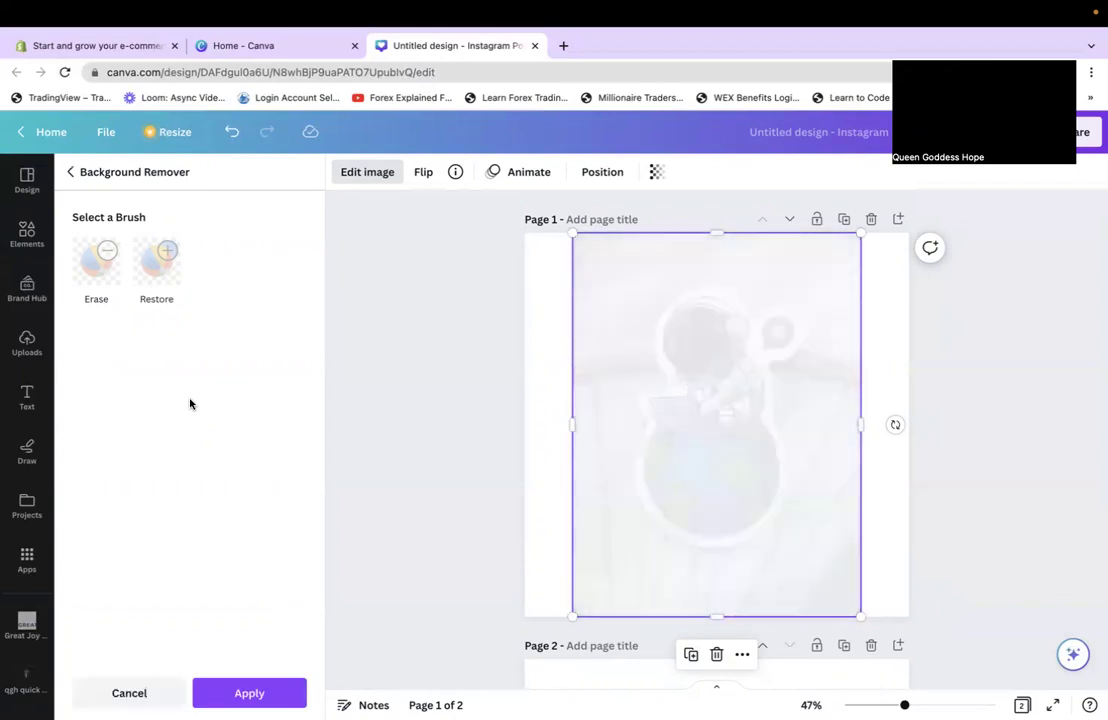
left_click(222, 697)
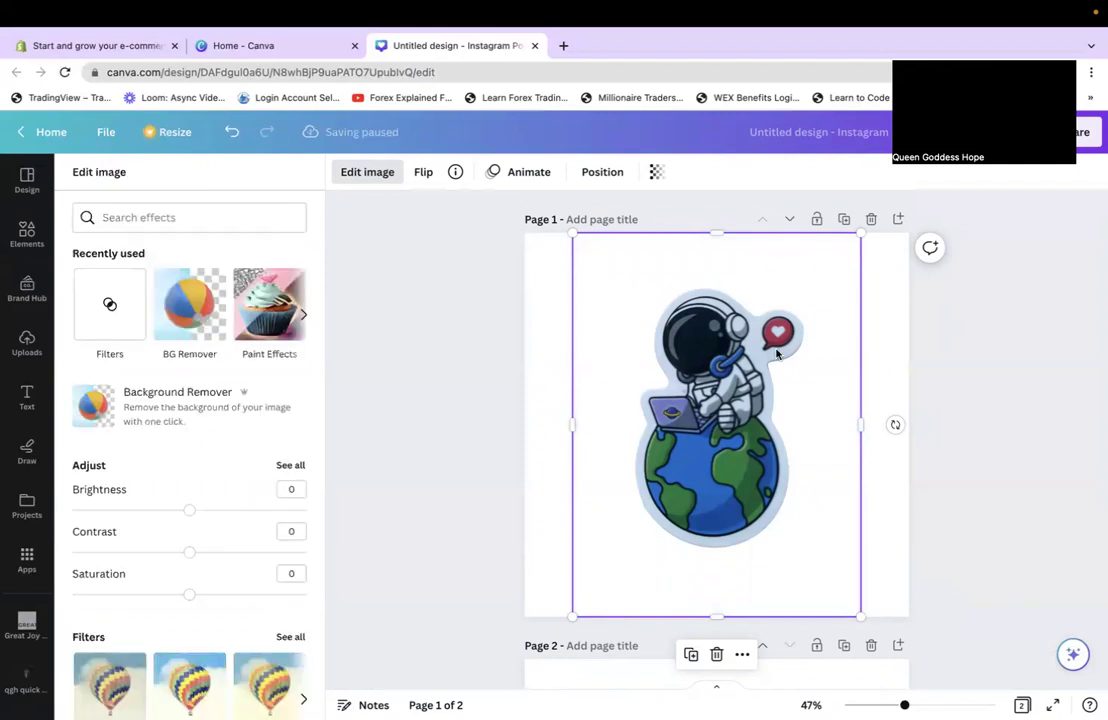
Step: Compare the Summer and Festive filters on the page 1 astronaut sticker and apply Festive
left_click(290, 638)
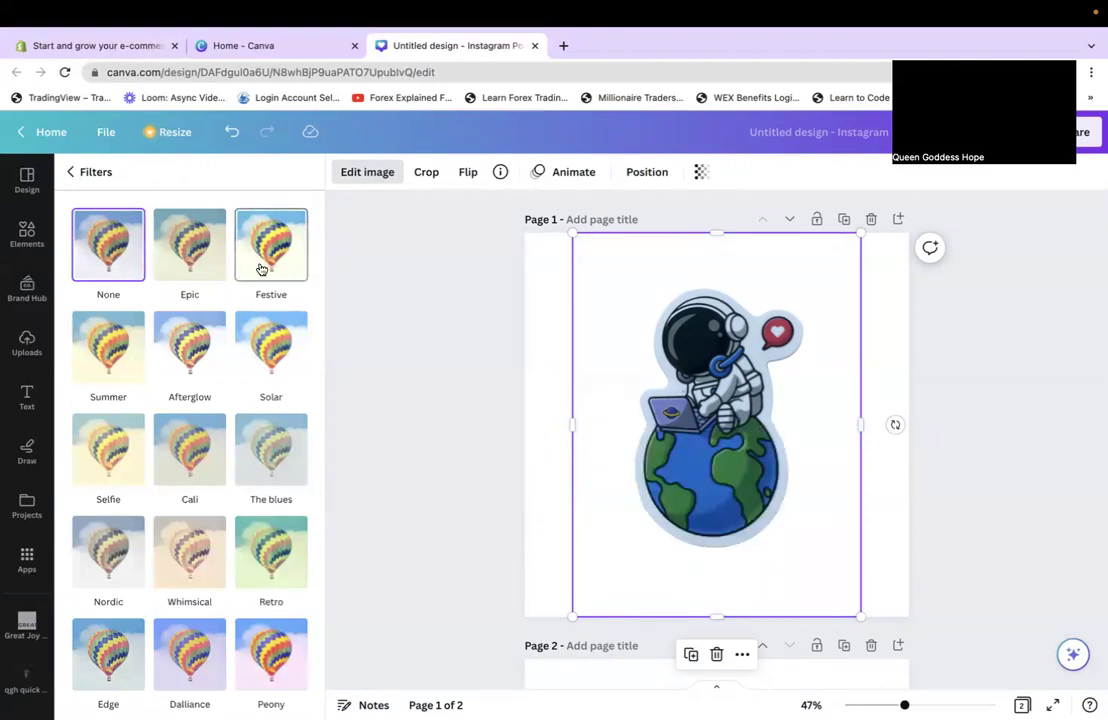
left_click(136, 344)
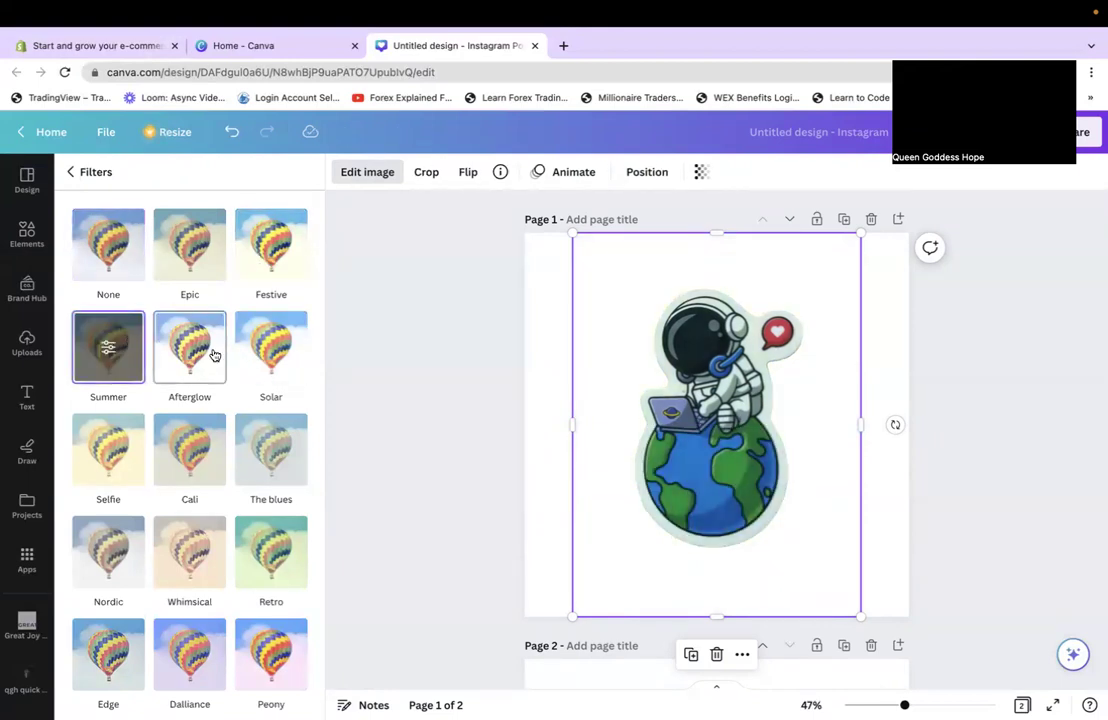
left_click(245, 214)
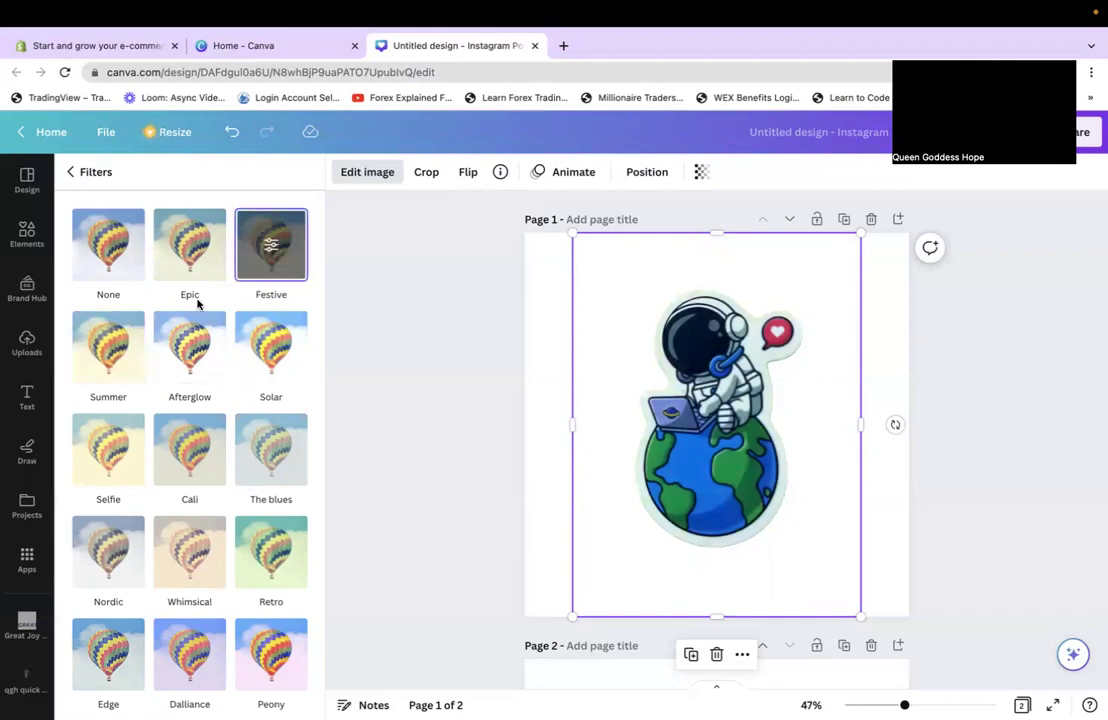
left_click(90, 326)
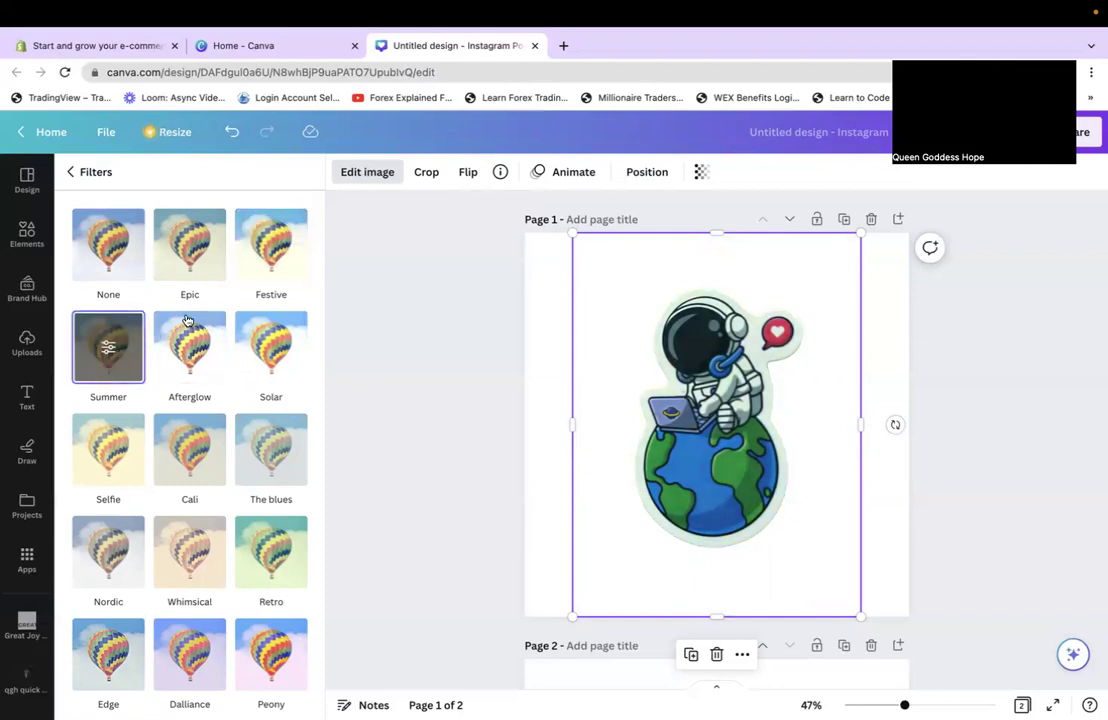
left_click(266, 266)
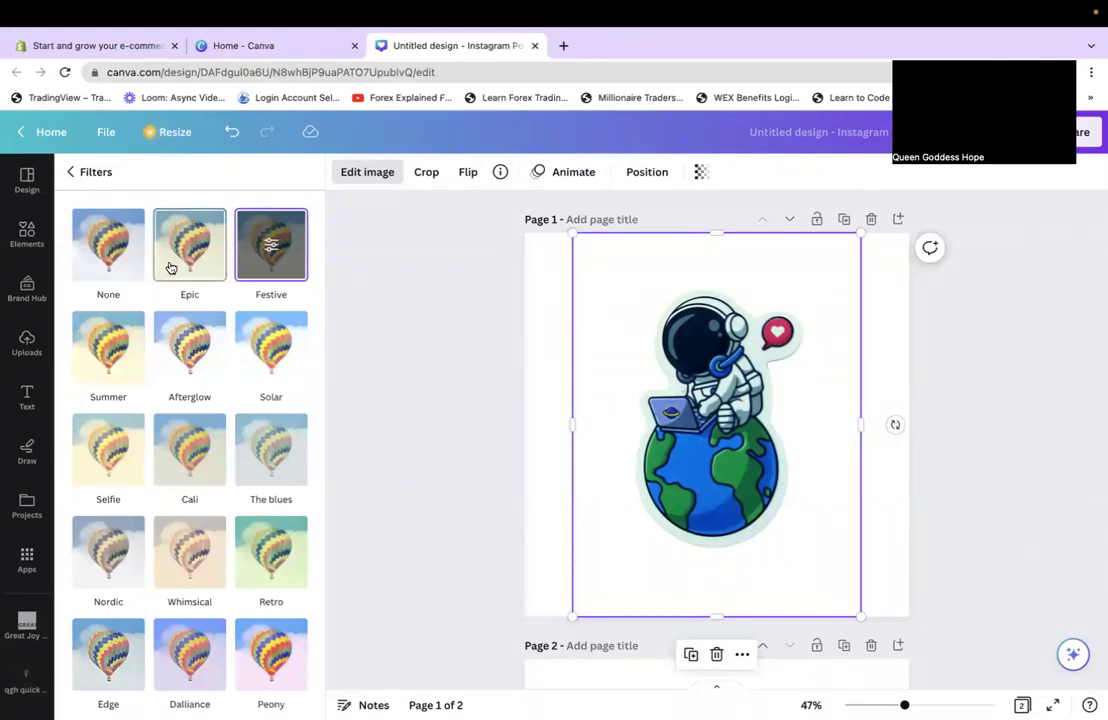
left_click(72, 171)
scroll(246, 566, "down", 1)
Step: Crop the empty top and bottom of the page 1 sticker image and enlarge it to fill the whole page
left_click_drag(716, 615, 716, 561)
left_click_drag(706, 229, 708, 269)
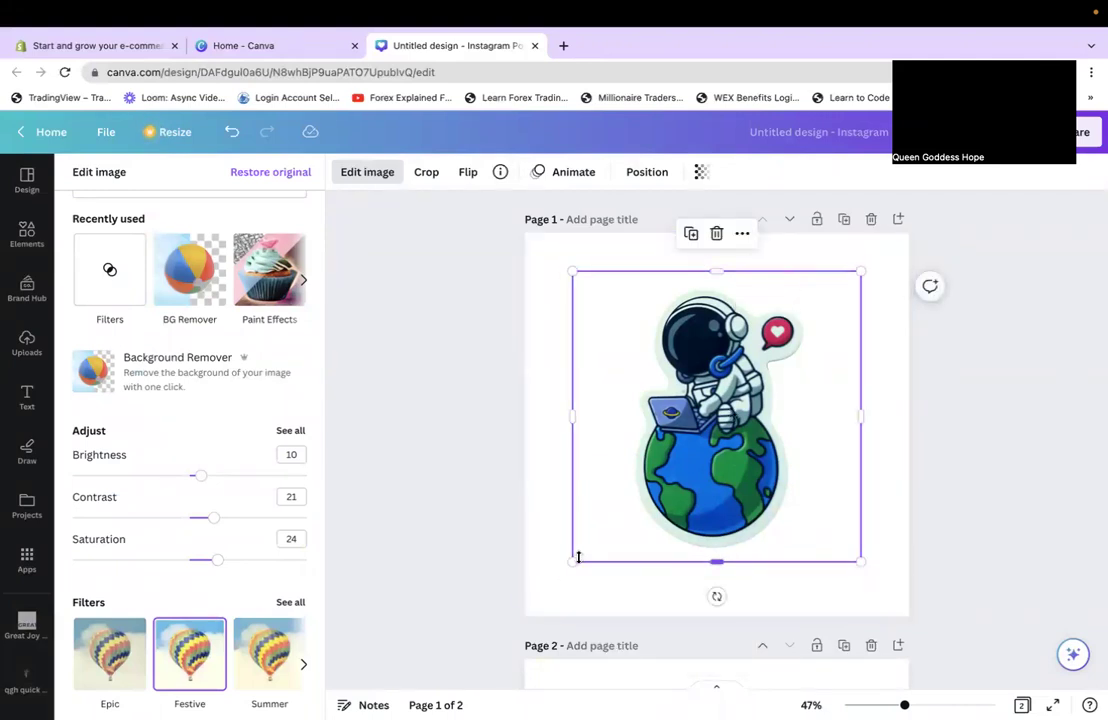
left_click_drag(573, 560, 524, 606)
left_click_drag(859, 272, 912, 254)
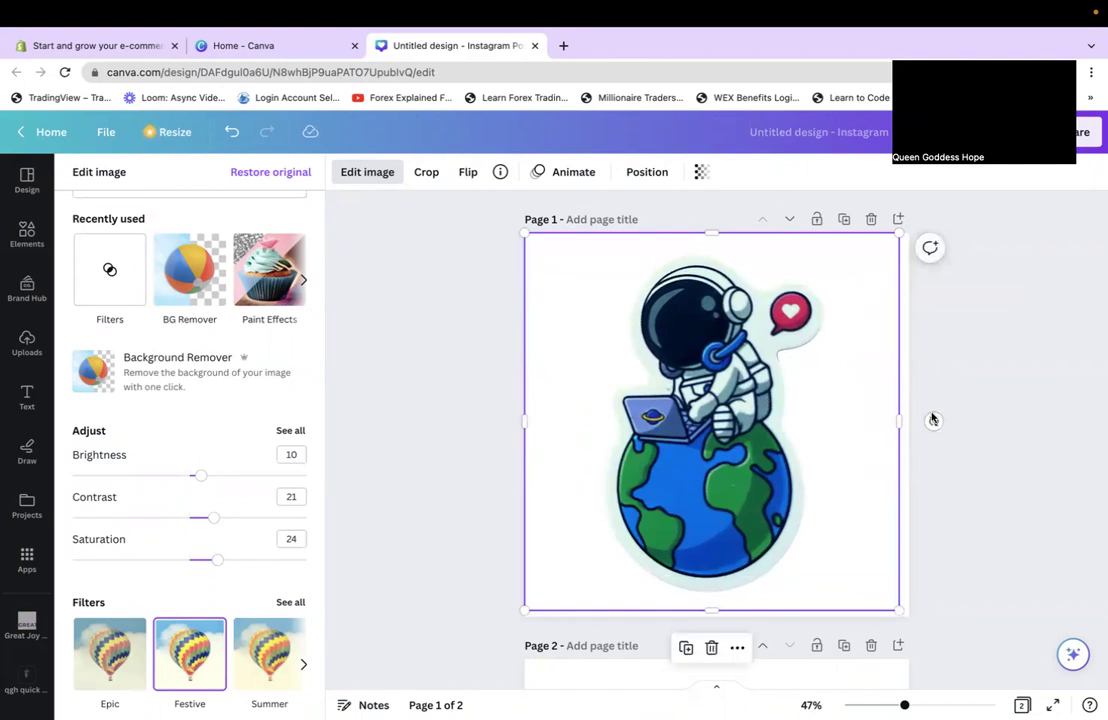
left_click_drag(900, 418, 908, 420)
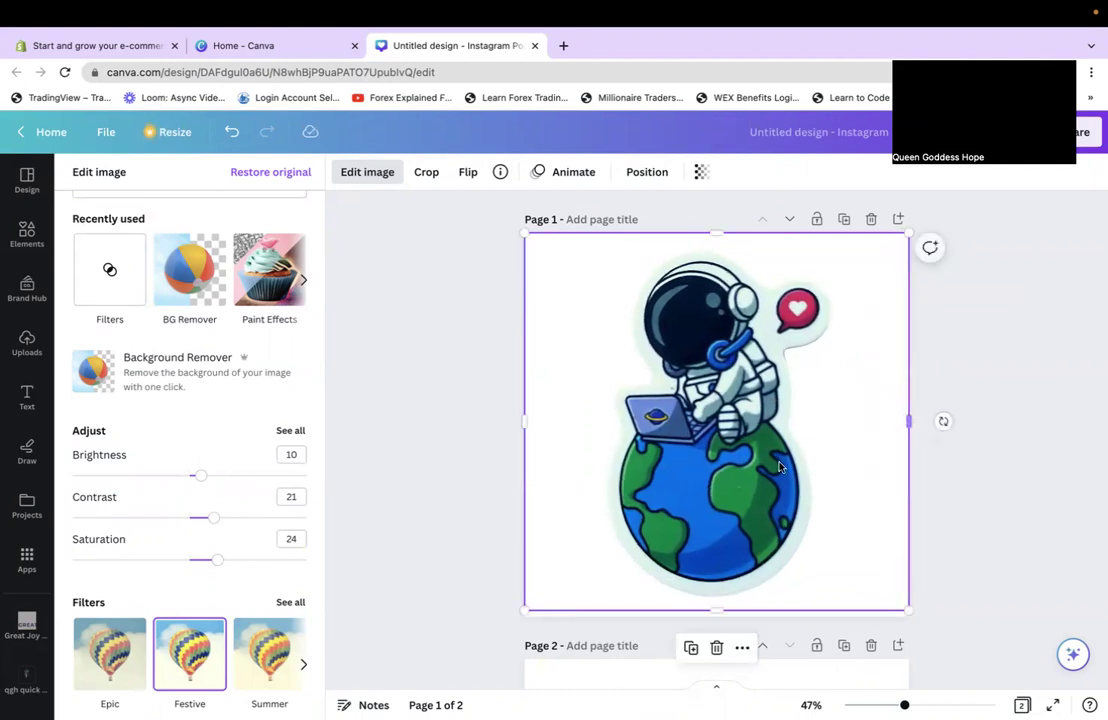
left_click_drag(715, 607, 715, 616)
left_click(754, 511)
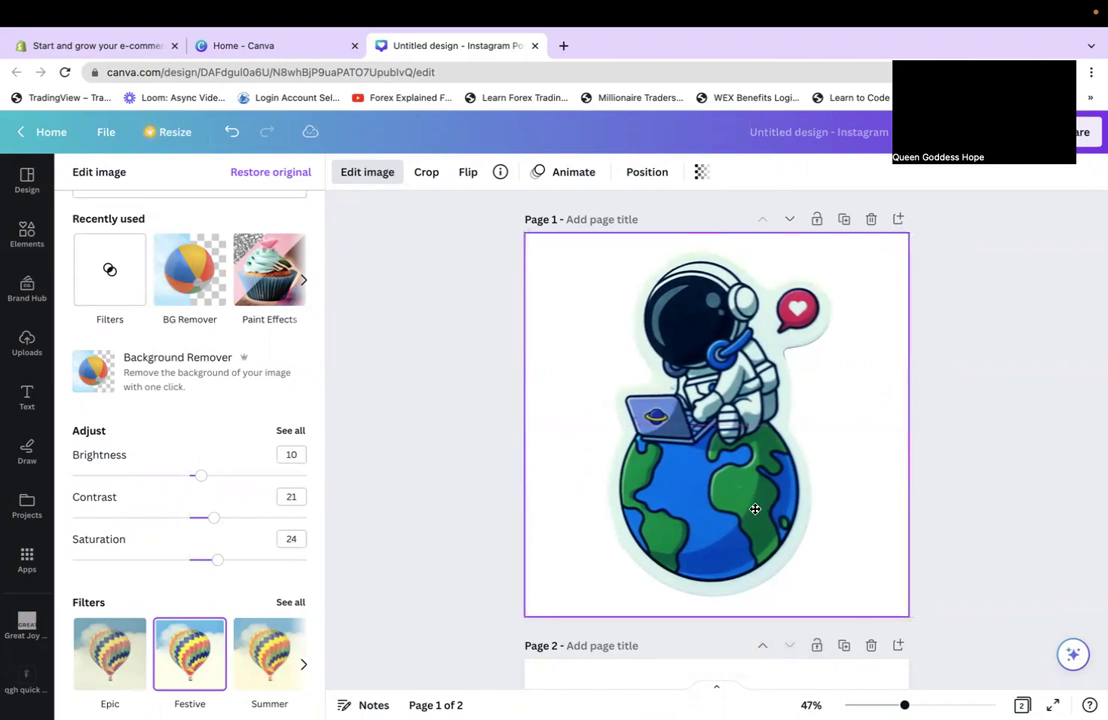
left_click(758, 509)
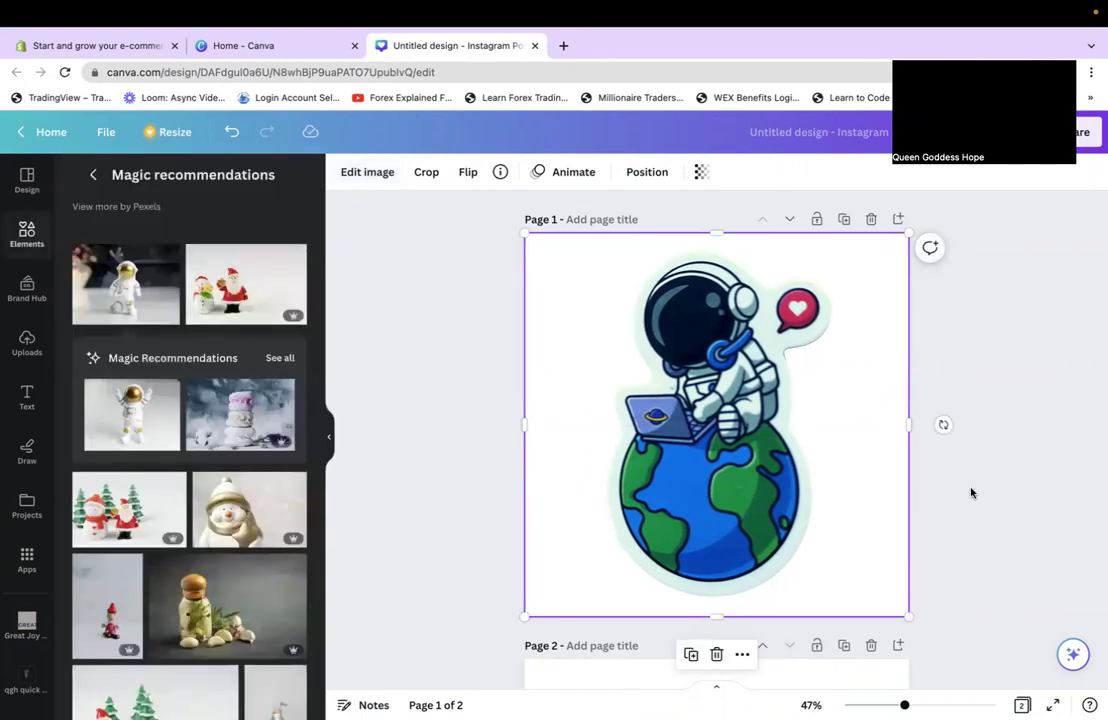
left_click(611, 361)
Step: Title the design "astrotee design"
scroll(610, 363, "down", 1)
scroll(620, 350, "up", 1)
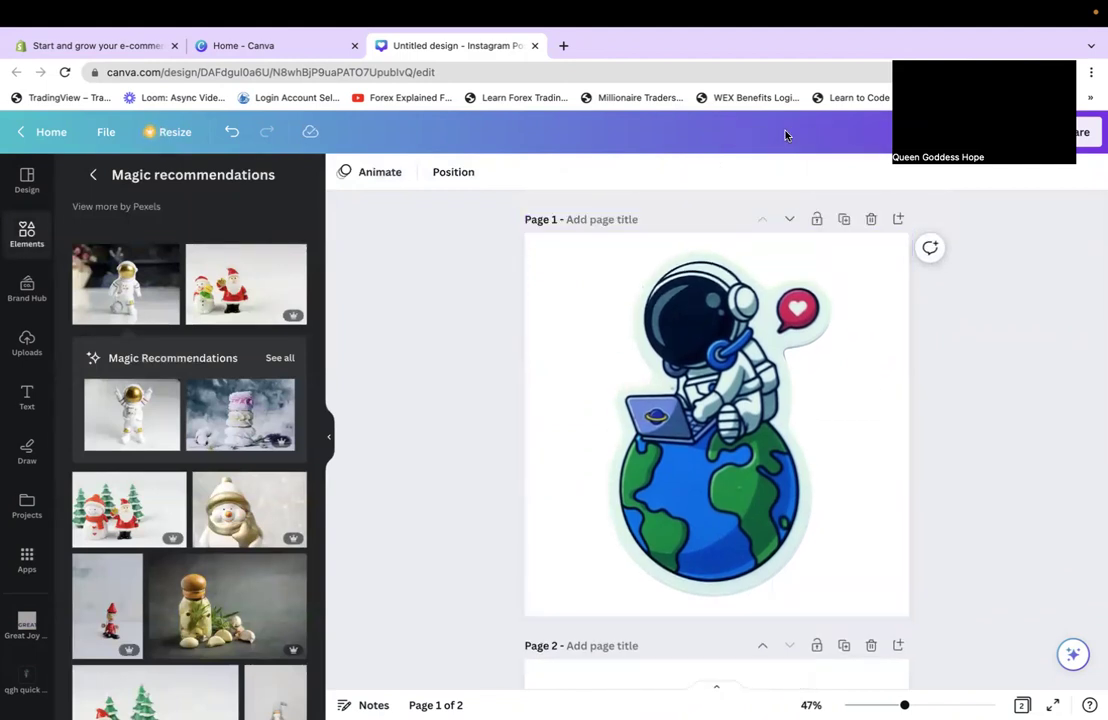
type("astronautsign")
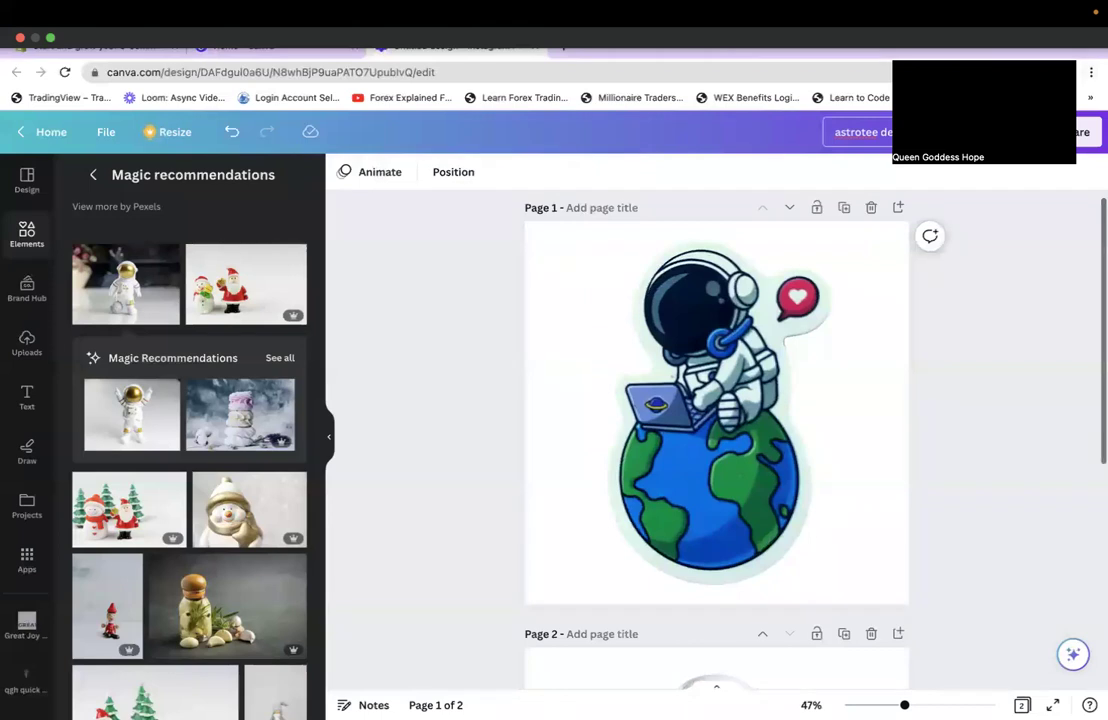
left_click(1082, 131)
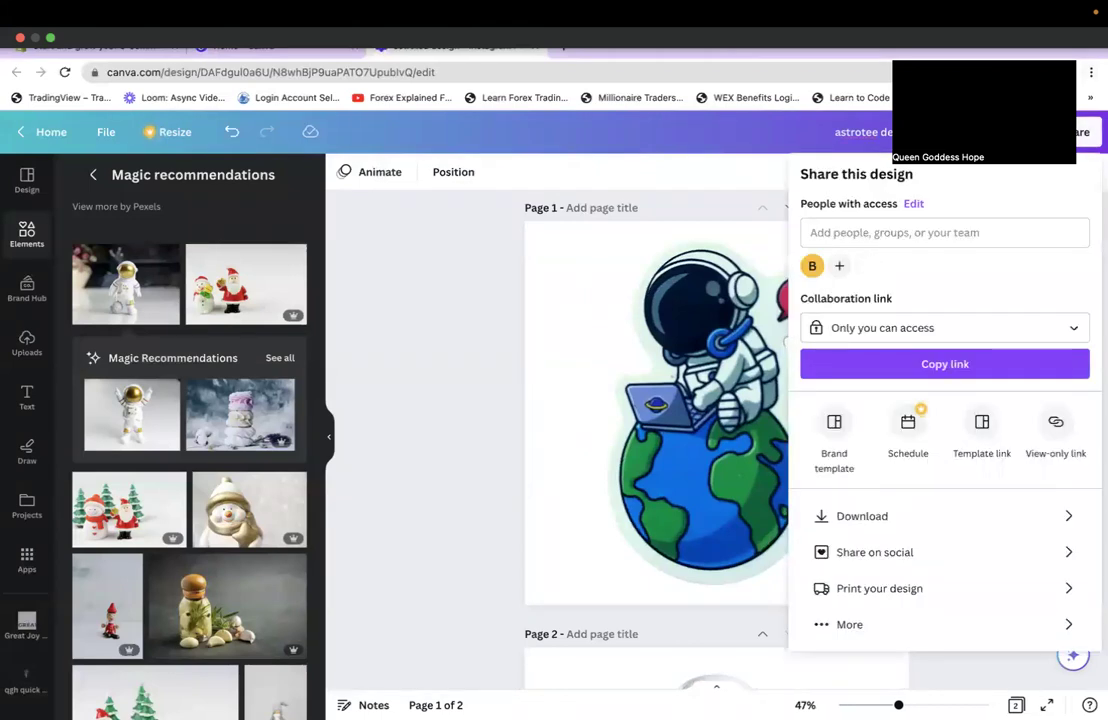
left_click(884, 518)
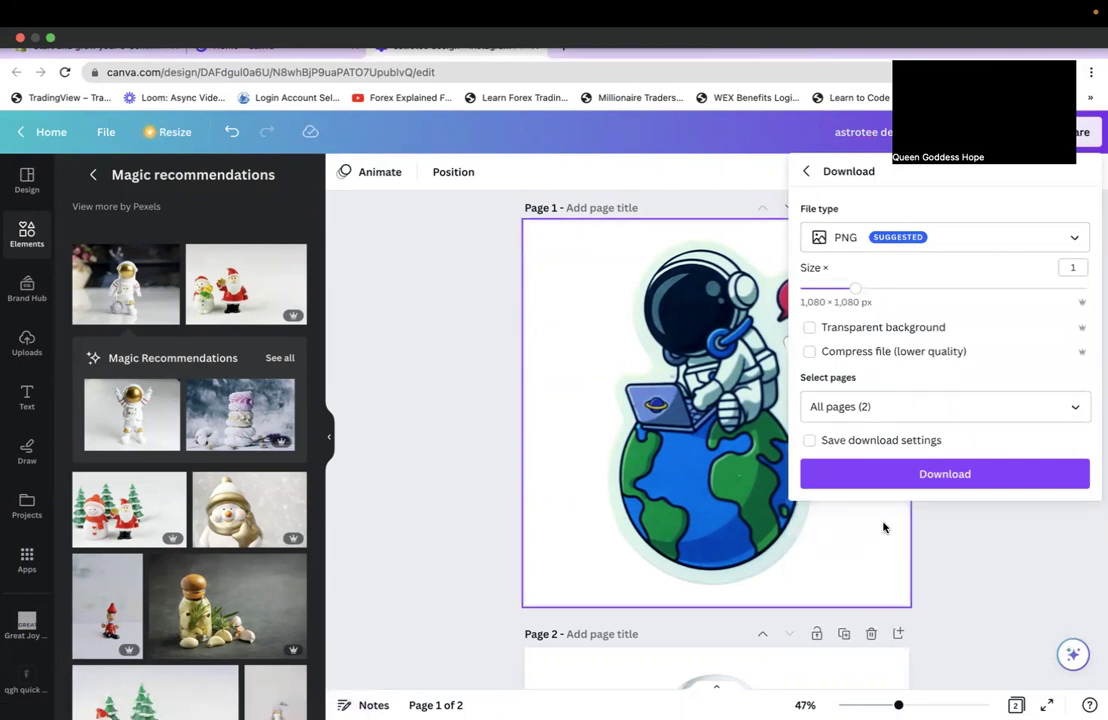
left_click_drag(855, 288, 908, 289)
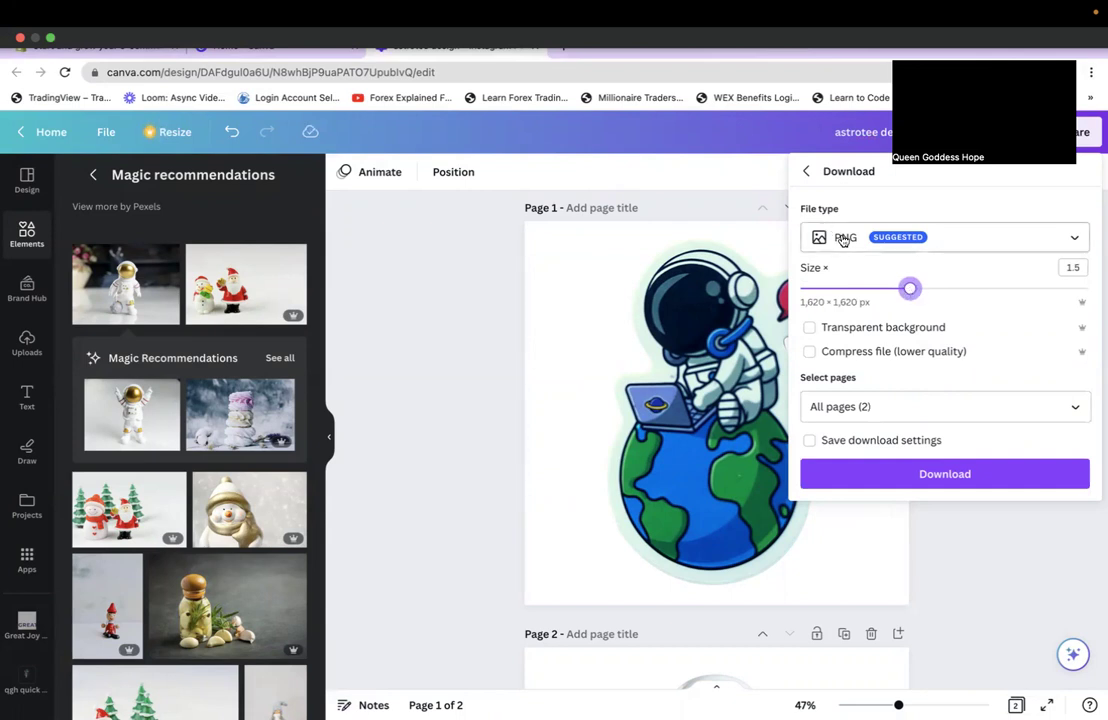
left_click(808, 327)
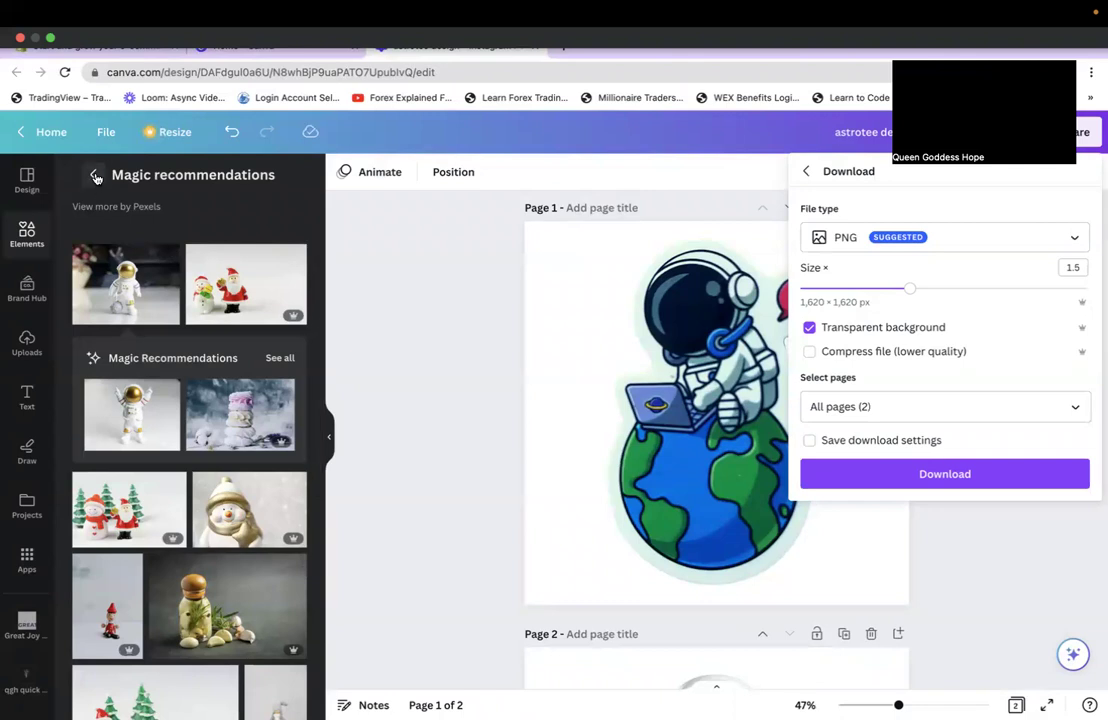
Step: Browse the astronaut photo results for more images and review both pages of the design
scroll(213, 527, "down", 5)
scroll(213, 530, "down", 5)
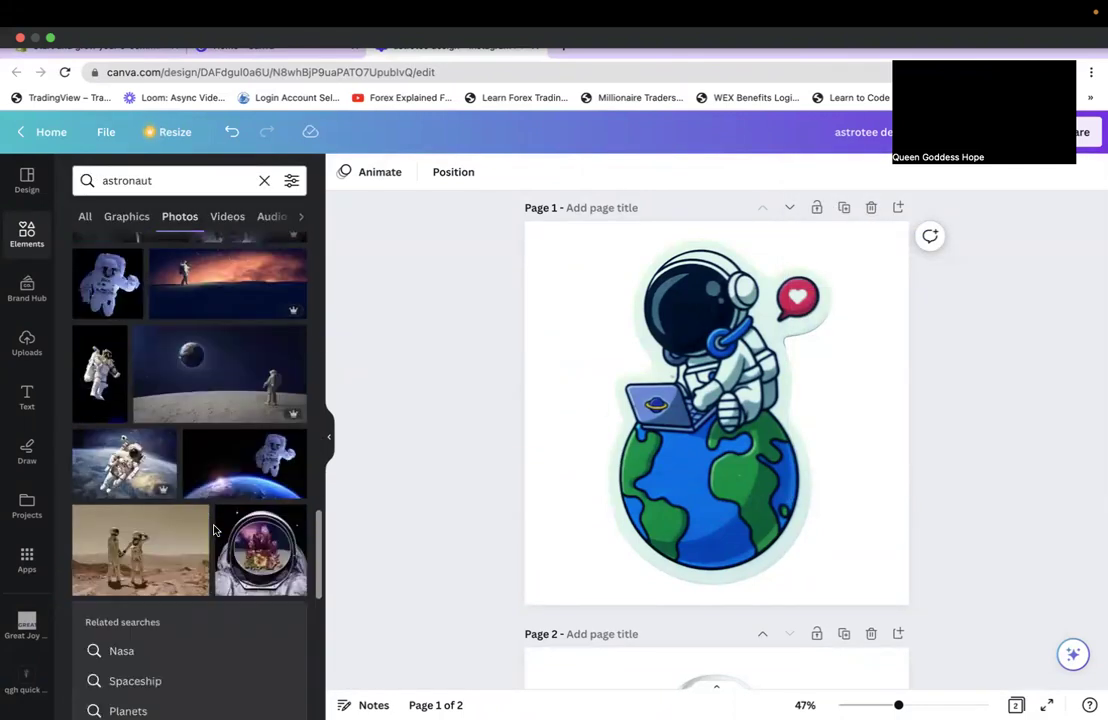
scroll(213, 530, "down", 5)
scroll(214, 531, "down", 5)
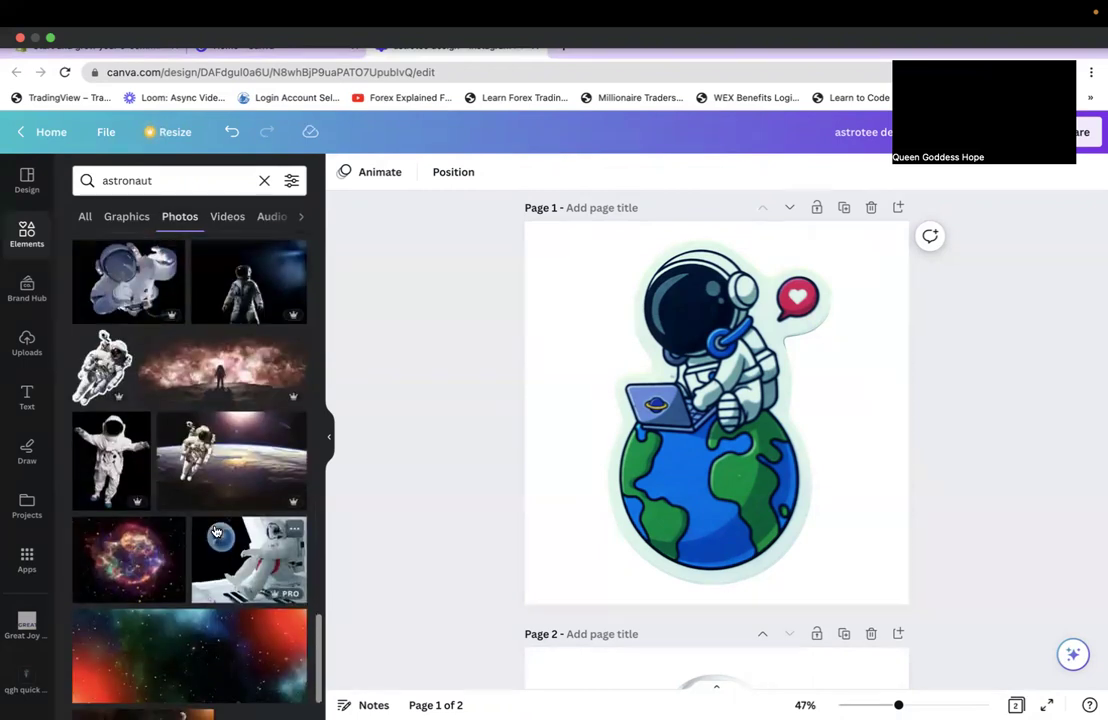
scroll(214, 531, "down", 5)
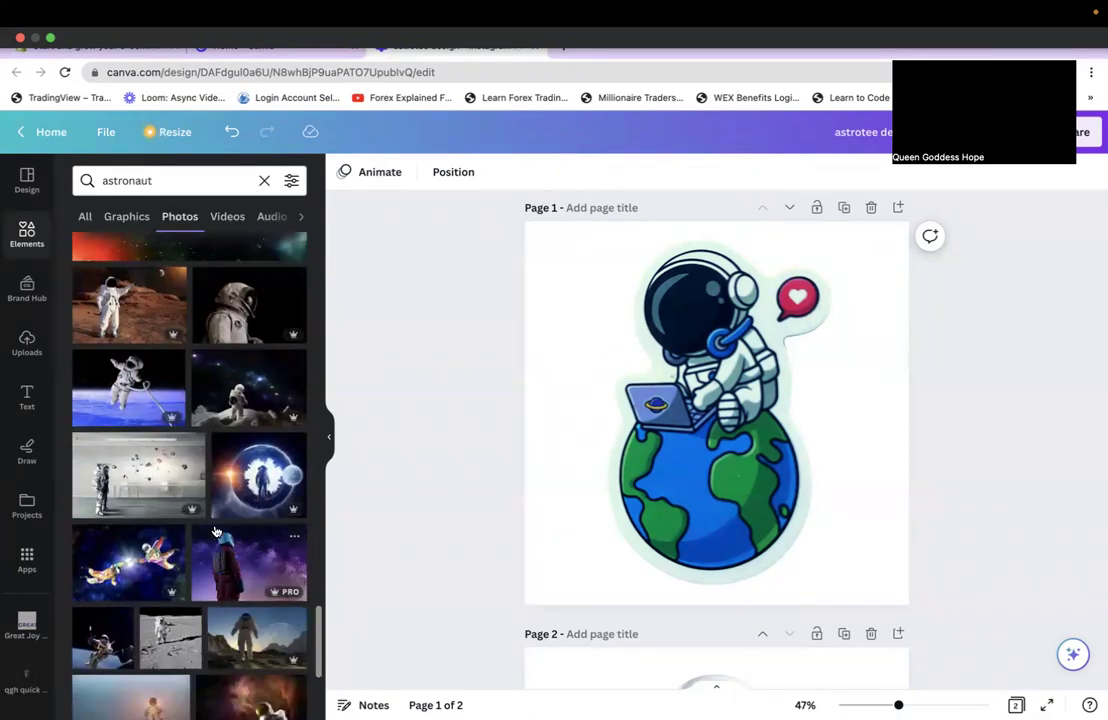
scroll(213, 530, "down", 4)
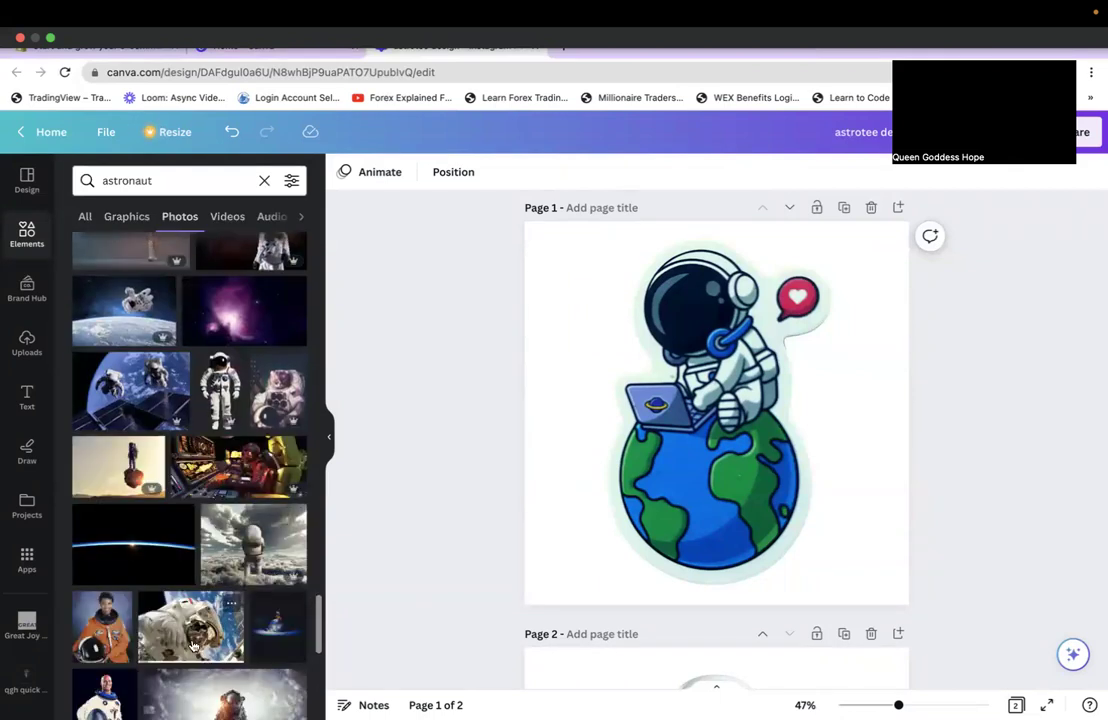
scroll(229, 627, "down", 6)
scroll(238, 665, "down", 3)
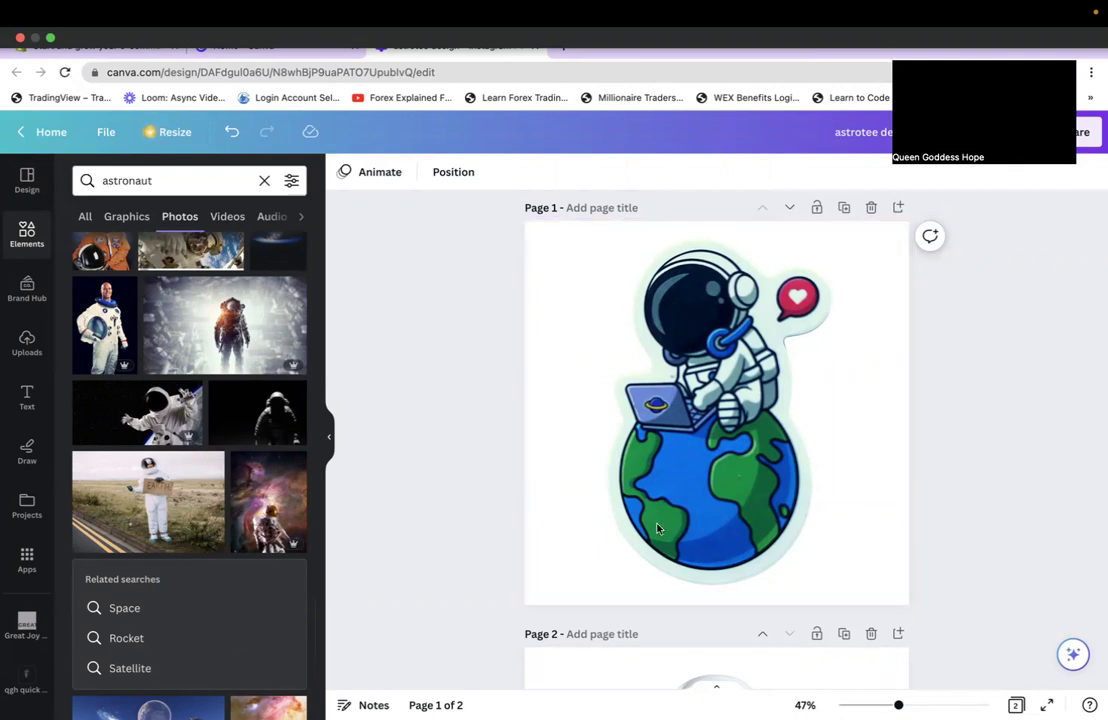
scroll(893, 504, "down", 5)
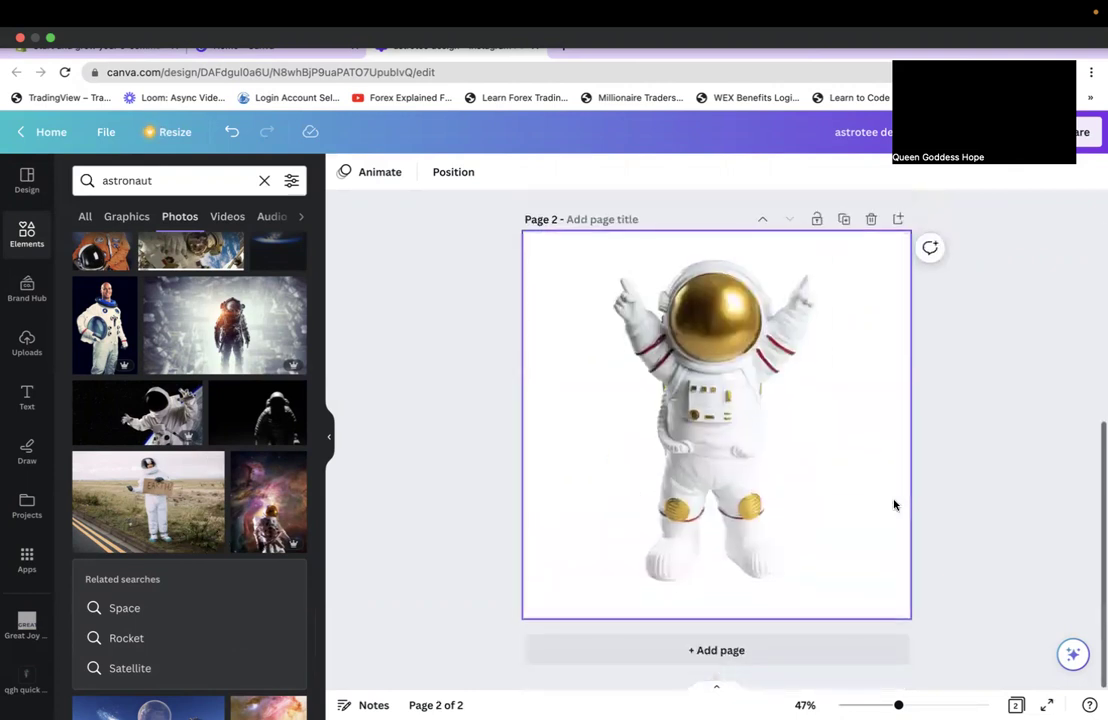
scroll(893, 504, "up", 5)
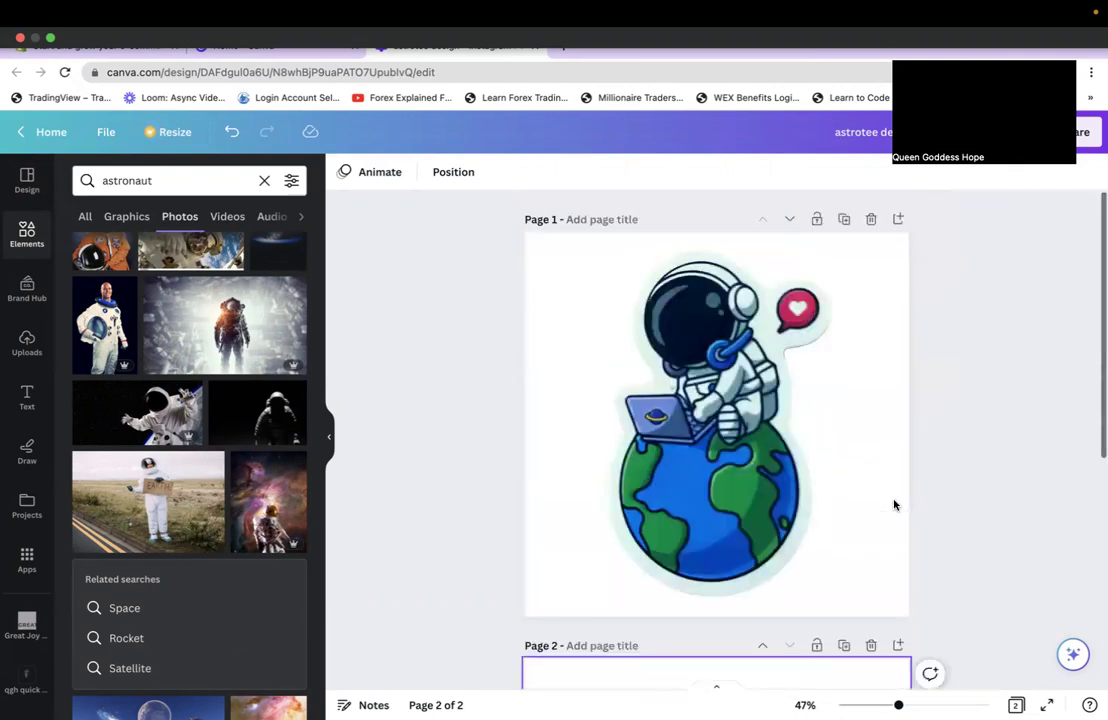
Step: Download both pages of the design as PNG files with a transparent background
left_click(1084, 131)
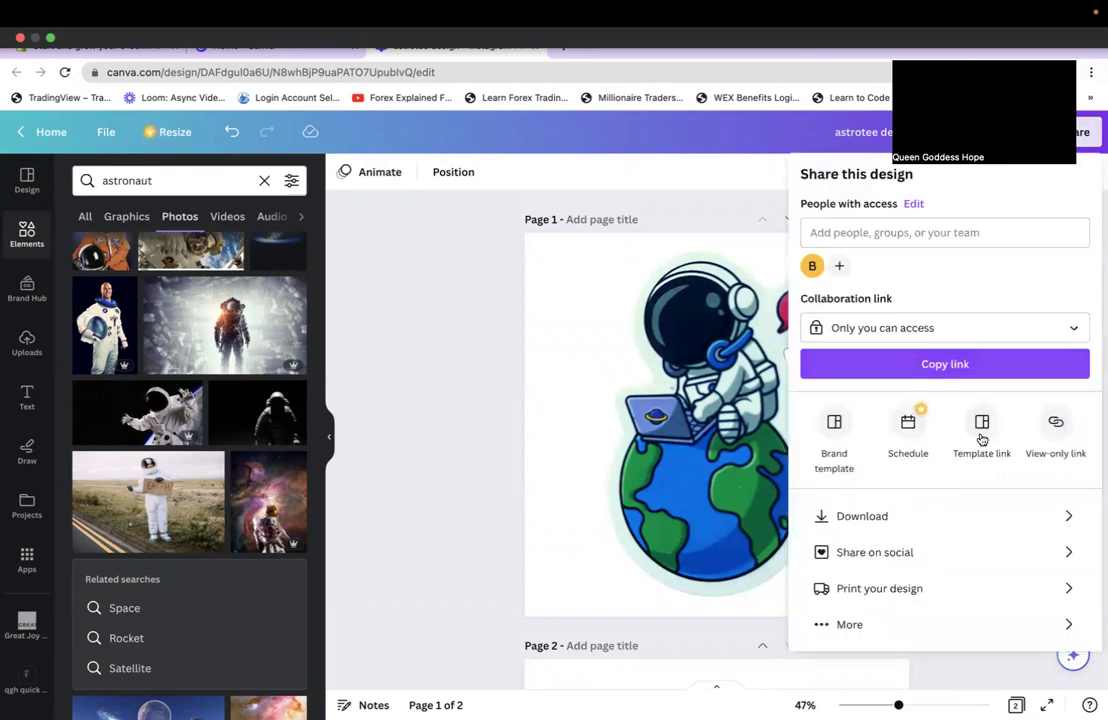
left_click(866, 531)
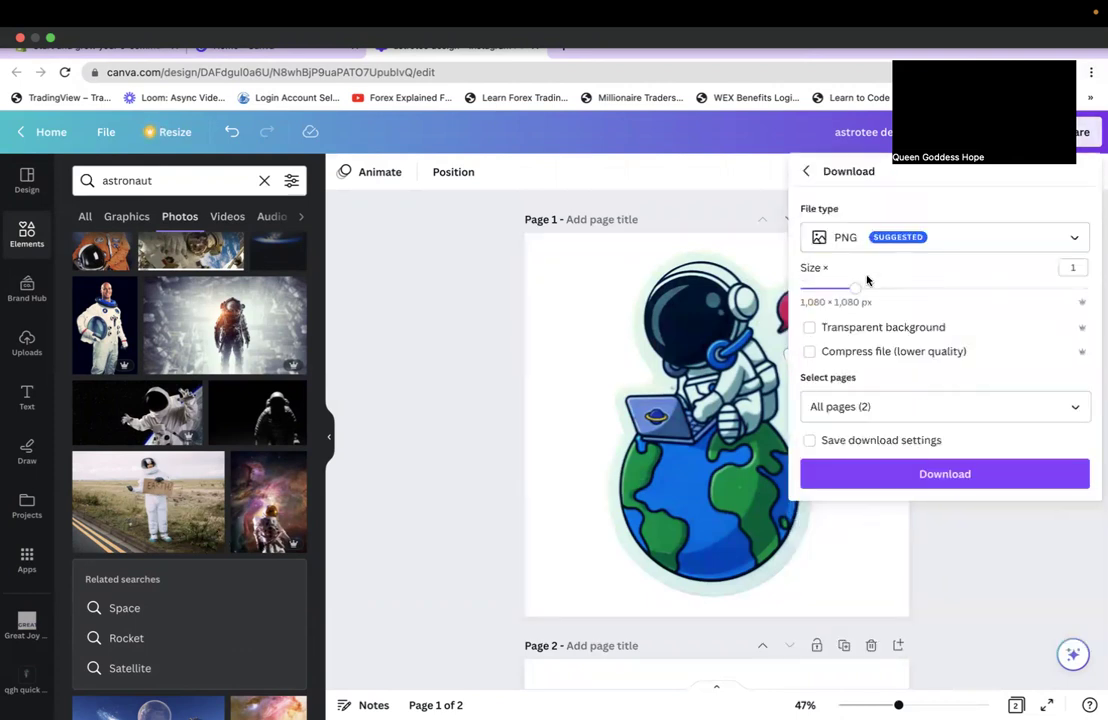
left_click(896, 289)
left_click_drag(896, 289, 856, 288)
left_click(834, 327)
left_click(912, 477)
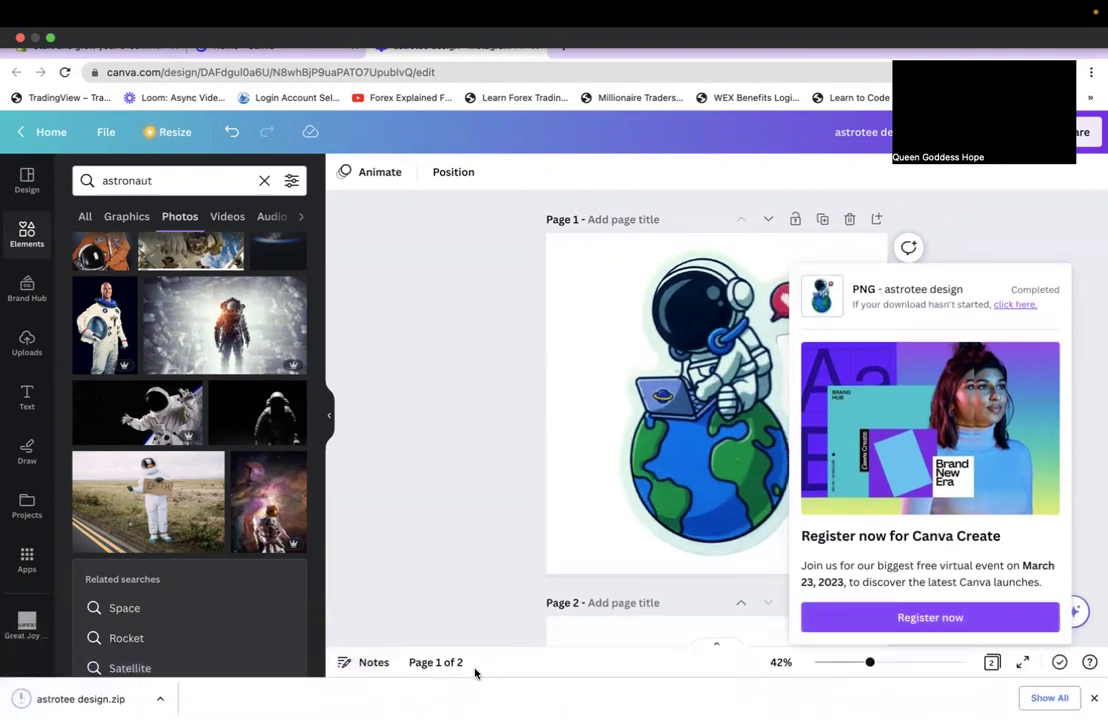
Step: Extract the downloaded astrotee design.zip, check 1.png and 2.png in Preview, and close the windows
left_click(80, 698)
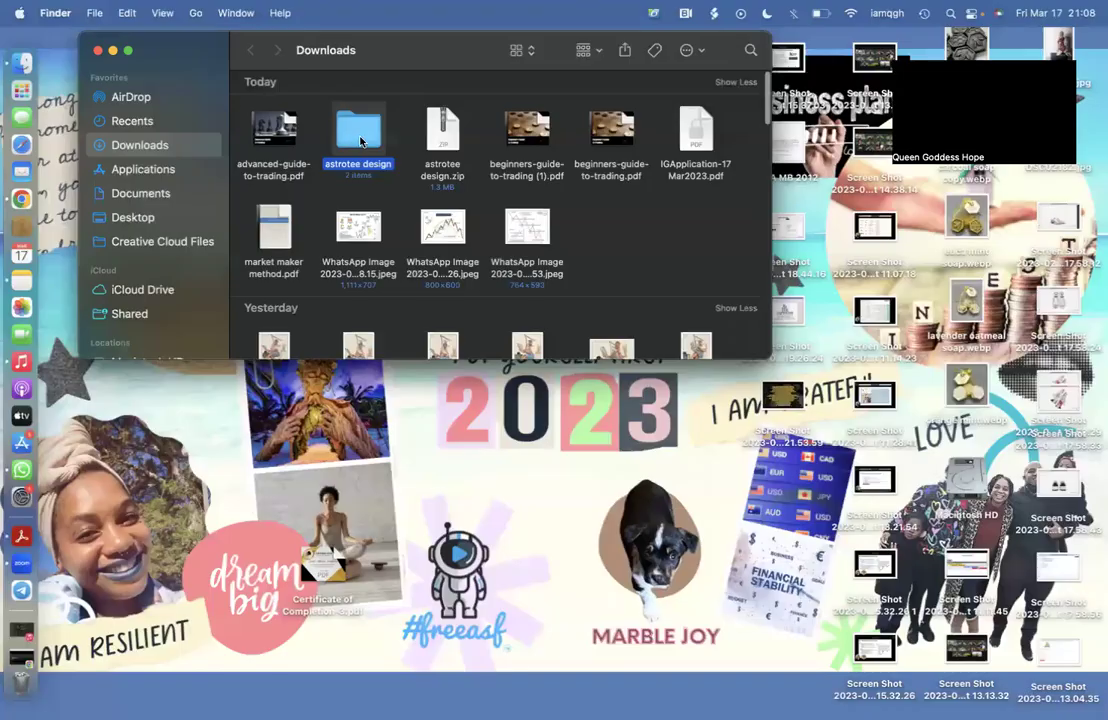
double_click(358, 132)
double_click(278, 108)
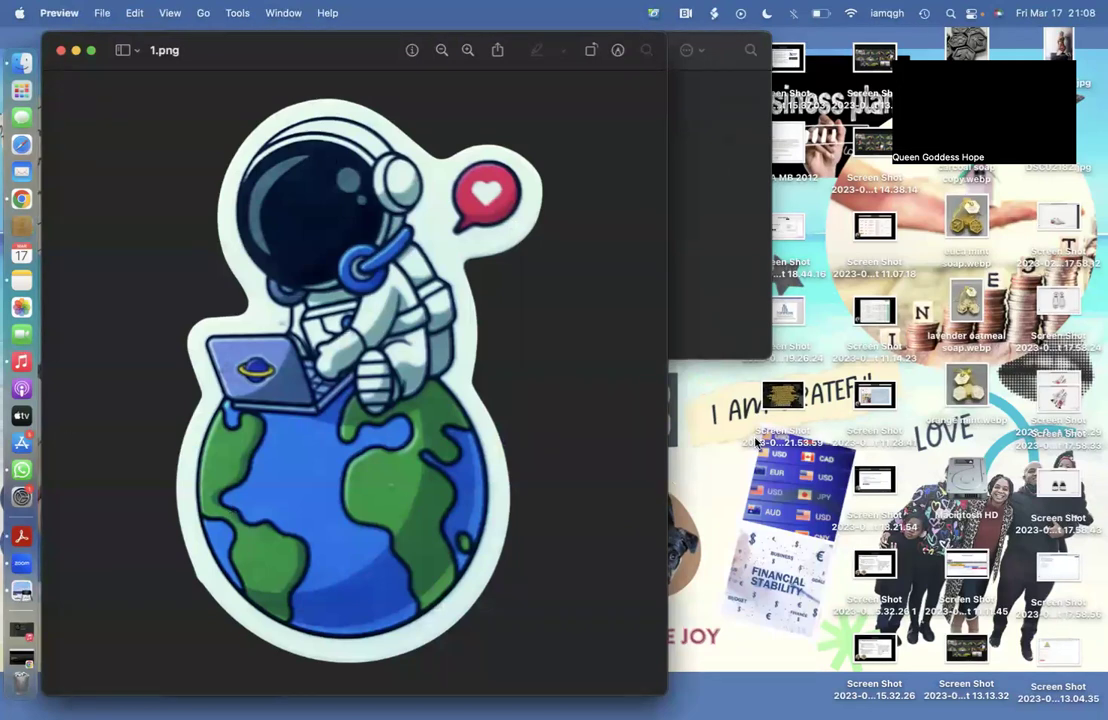
left_click(732, 237)
double_click(358, 105)
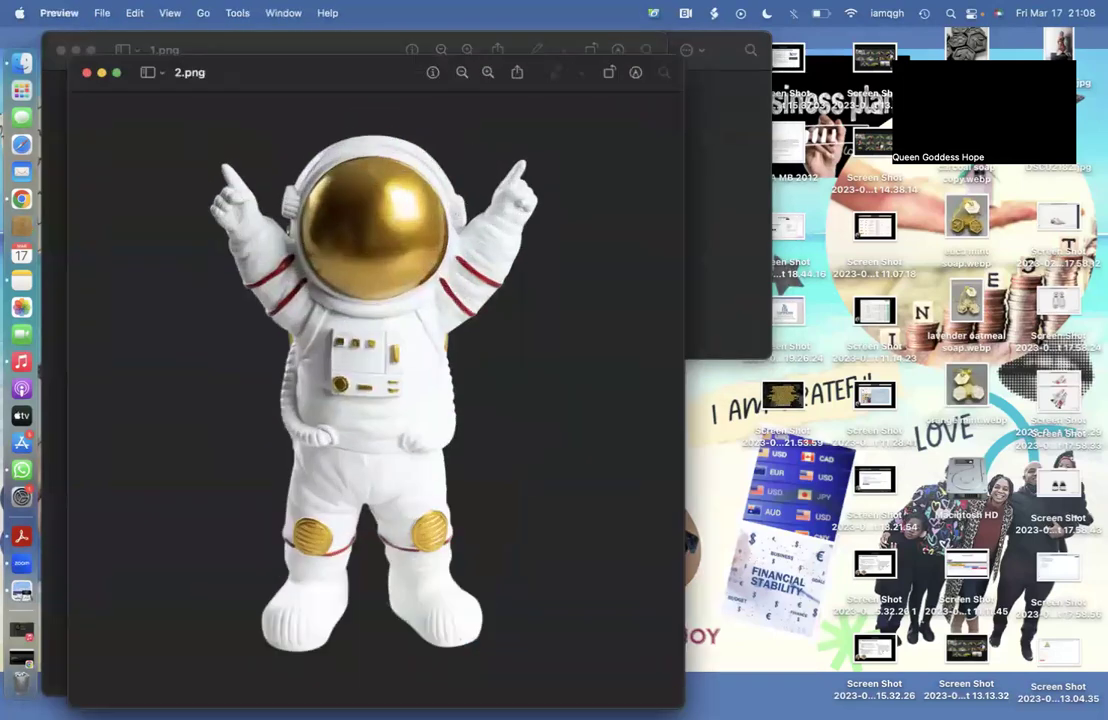
left_click(82, 72)
left_click(61, 51)
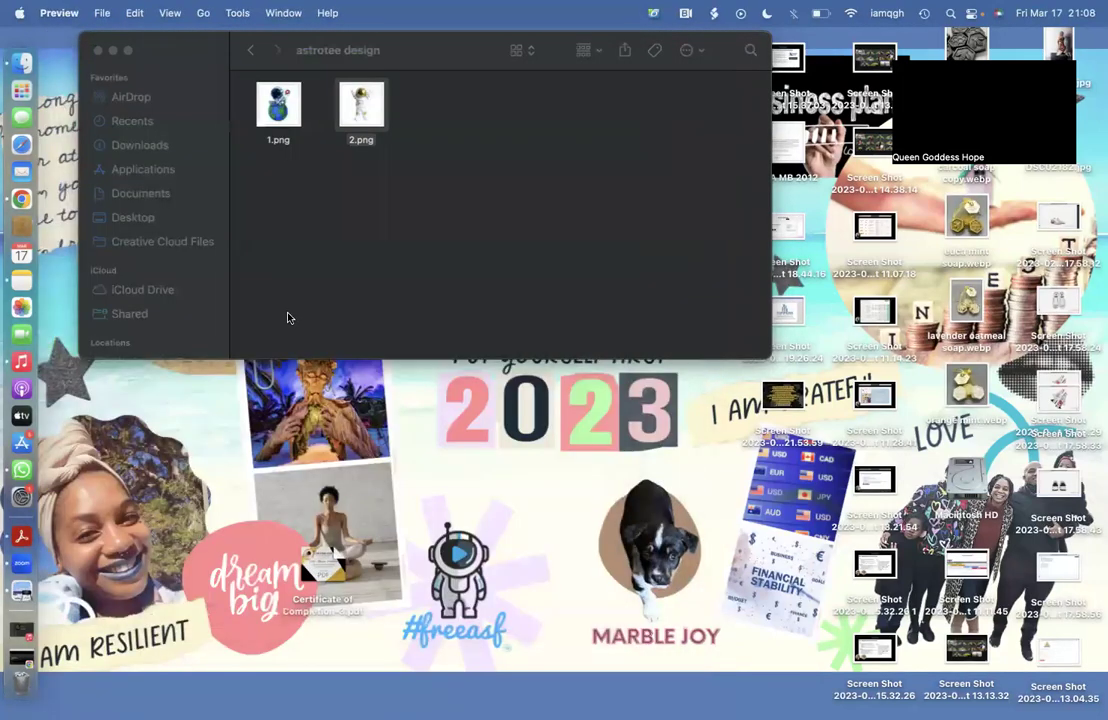
left_click(97, 51)
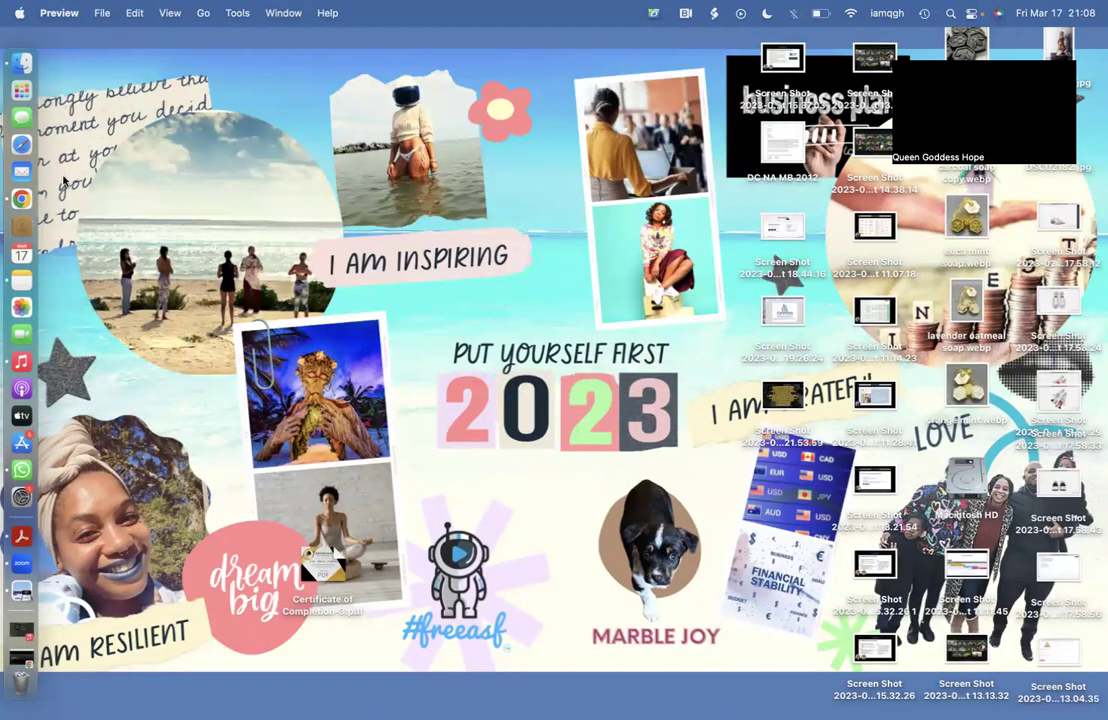
Step: Switch to the Shopify site in Chrome, log in, and open the plan choices for the inactive store theblumartian
left_click(22, 198)
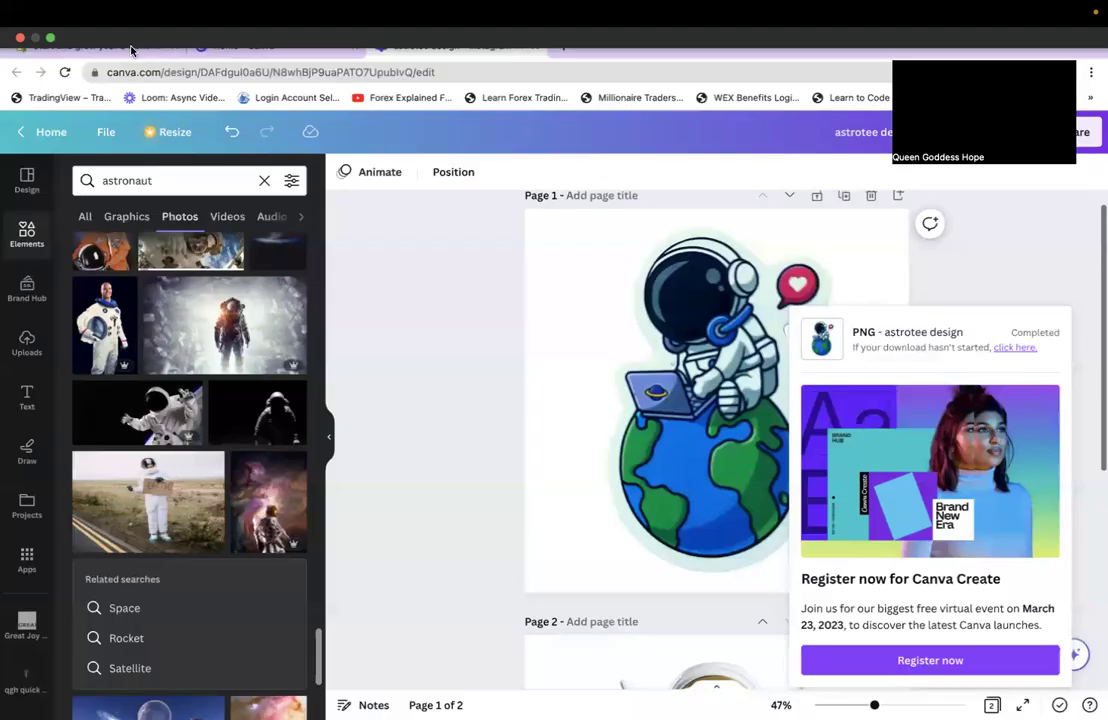
left_click(131, 46)
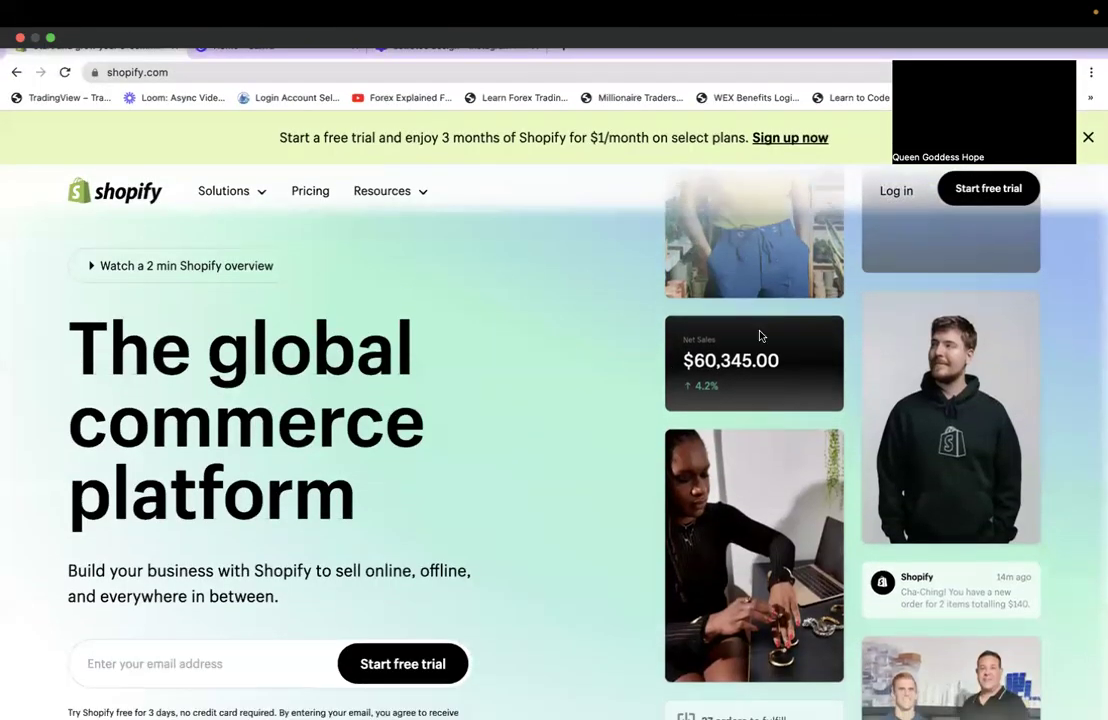
left_click(893, 197)
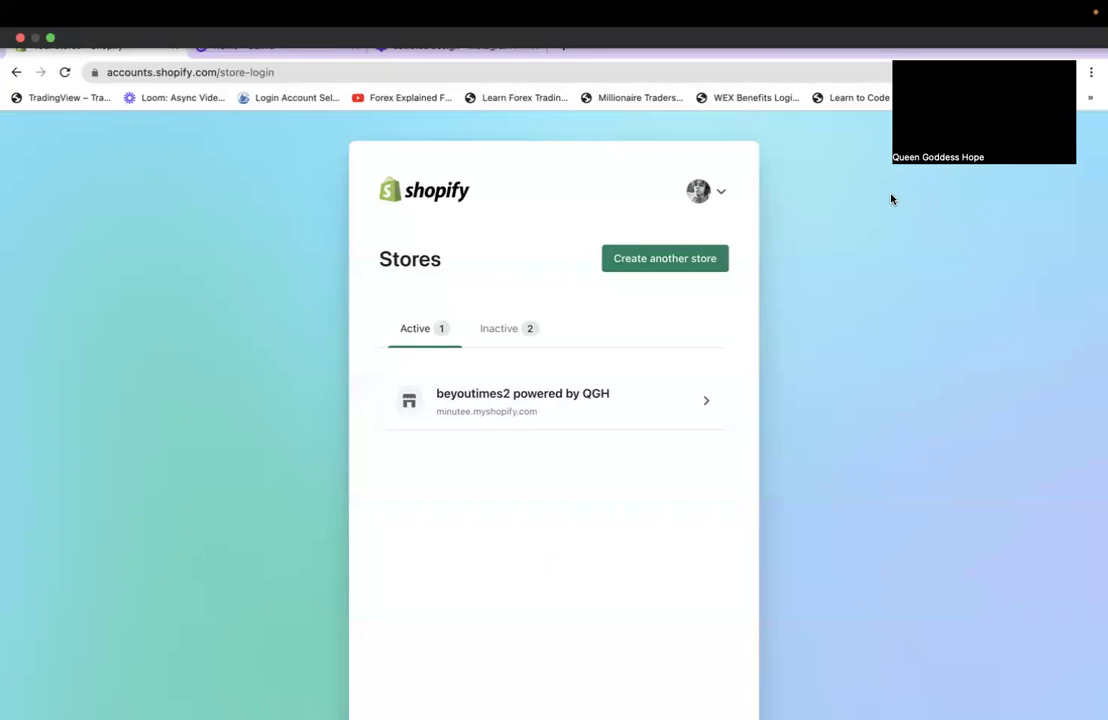
left_click(517, 345)
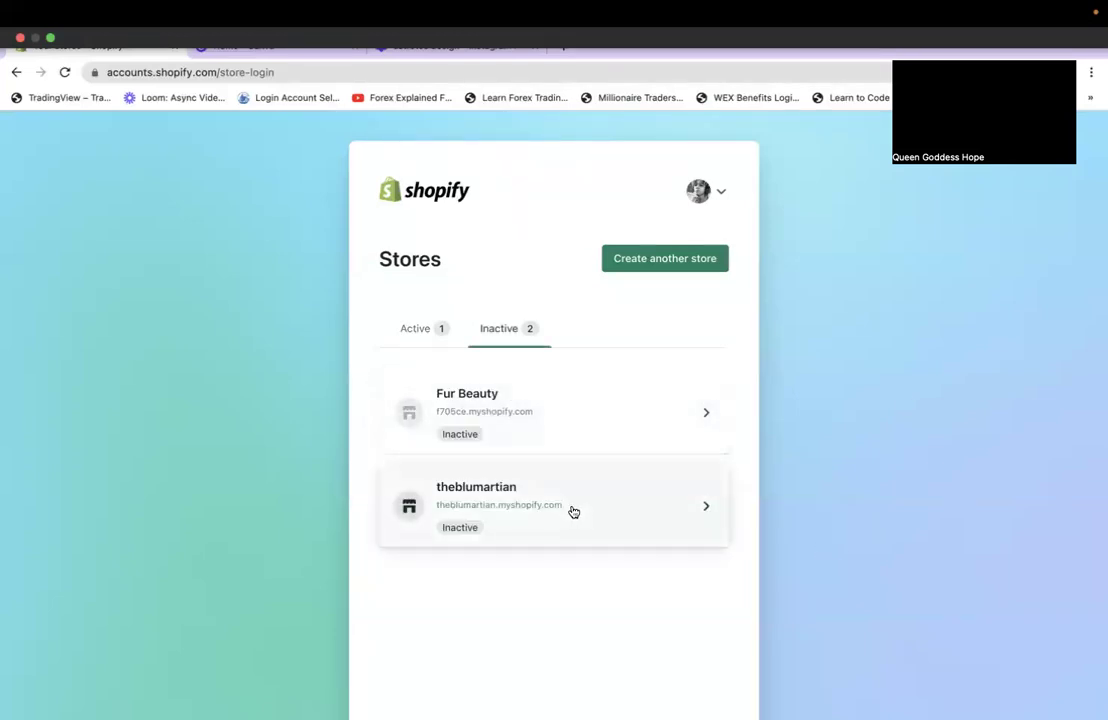
left_click(570, 511)
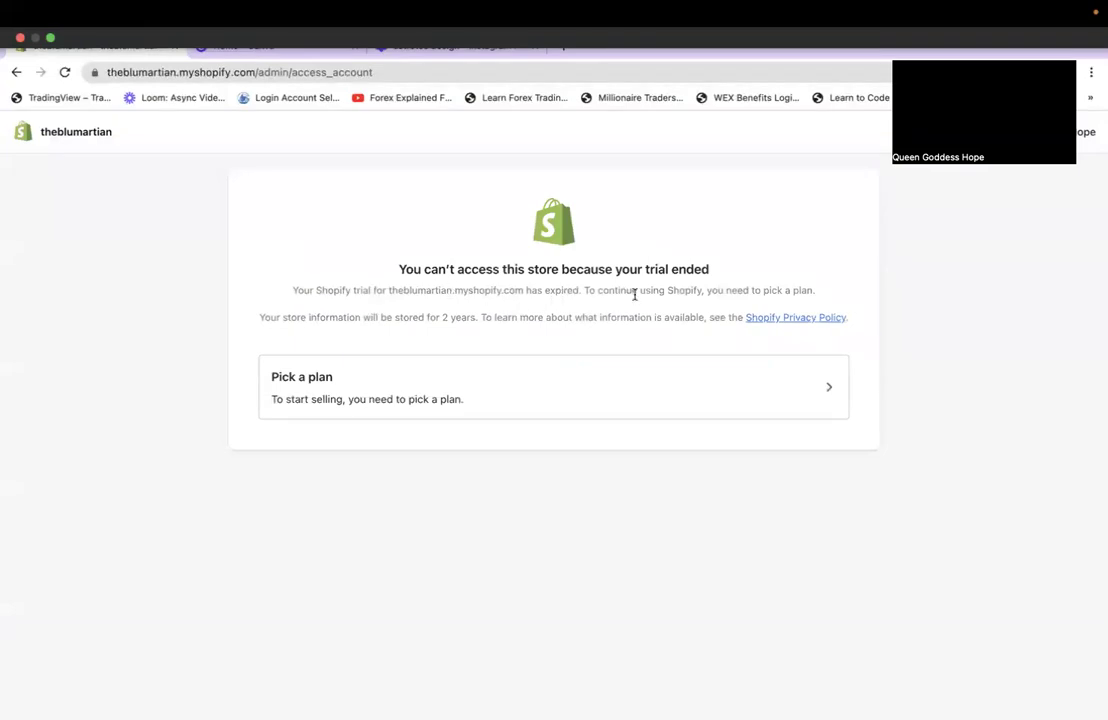
left_click(596, 398)
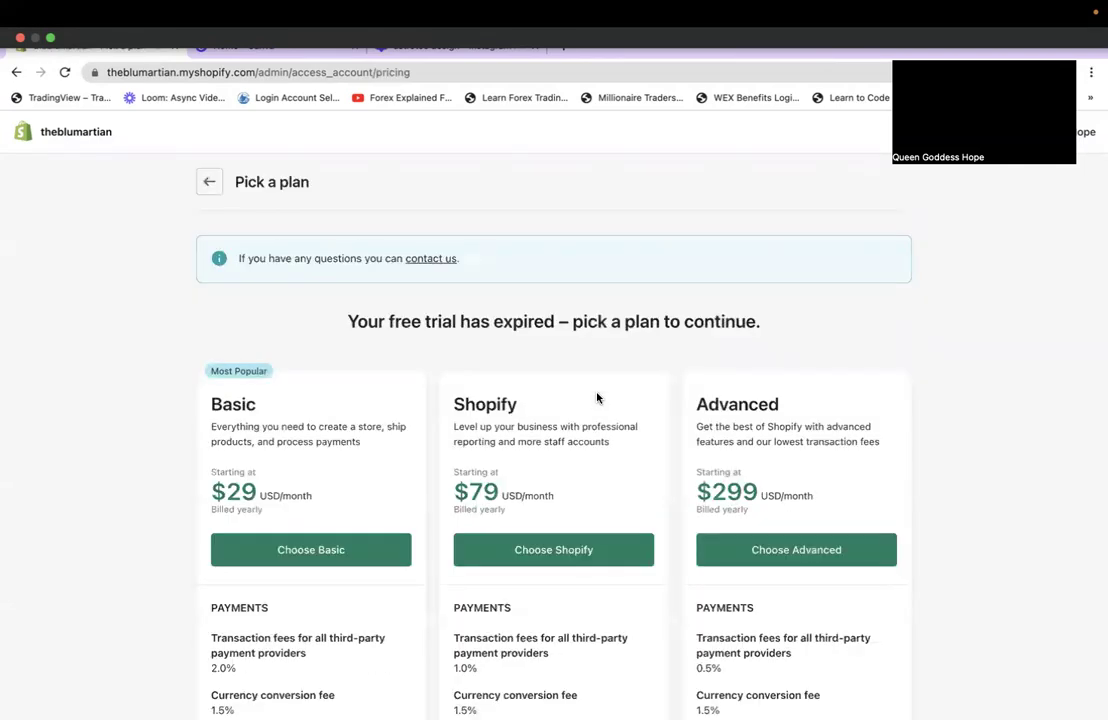
Step: Compare the Shopify plans and their features, and choose the $5 per month Starter plan to view its confirmation page
scroll(596, 398, "down", 4)
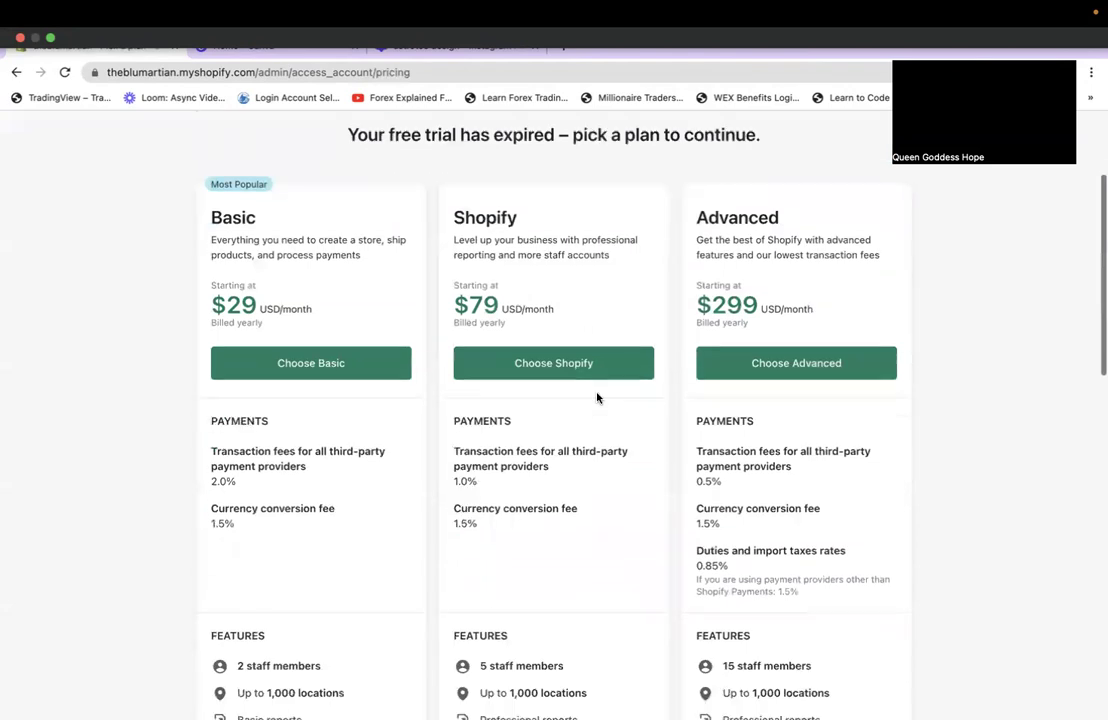
scroll(597, 398, "down", 10)
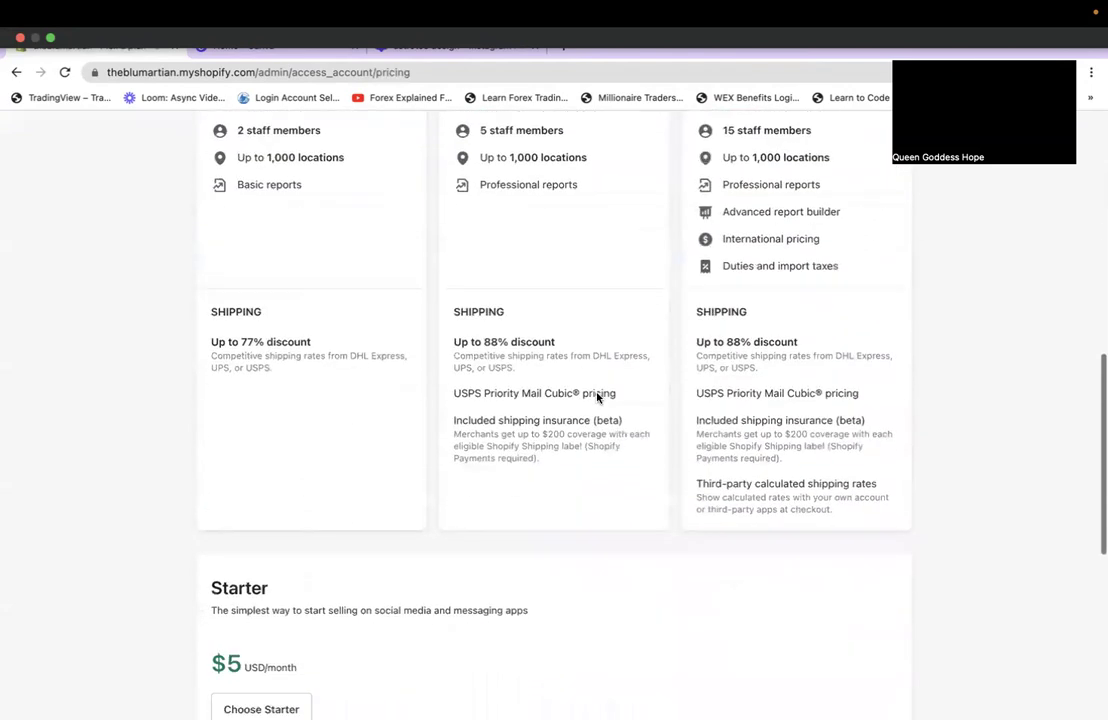
scroll(597, 398, "down", 4)
scroll(597, 399, "down", 3)
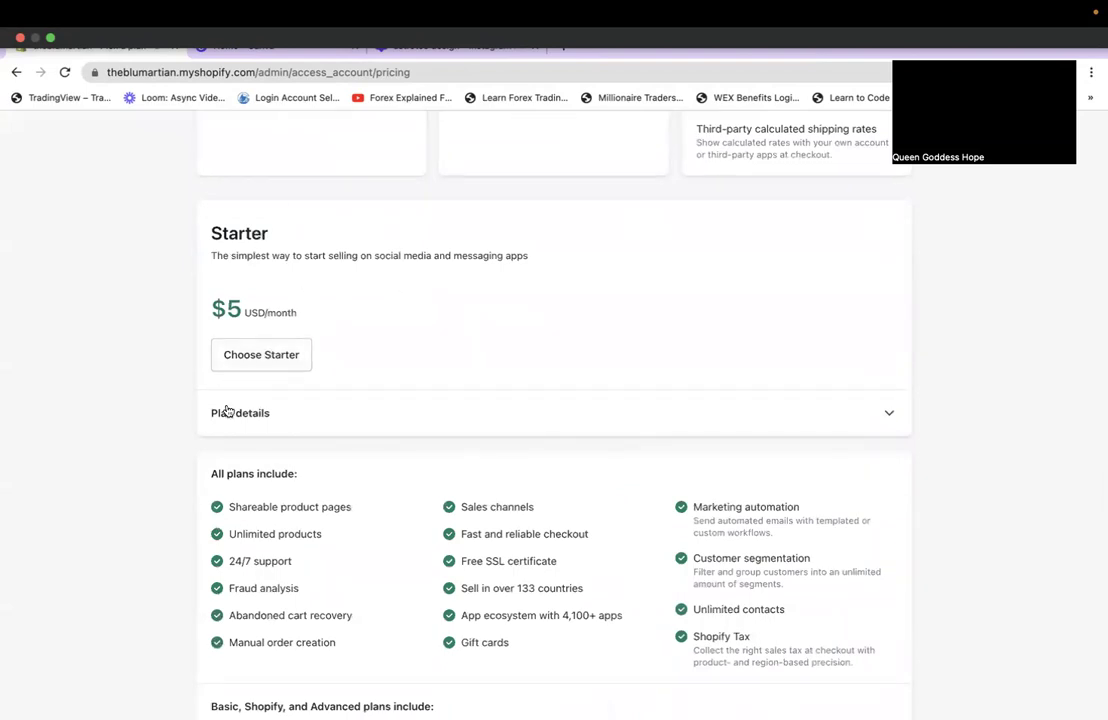
left_click(226, 357)
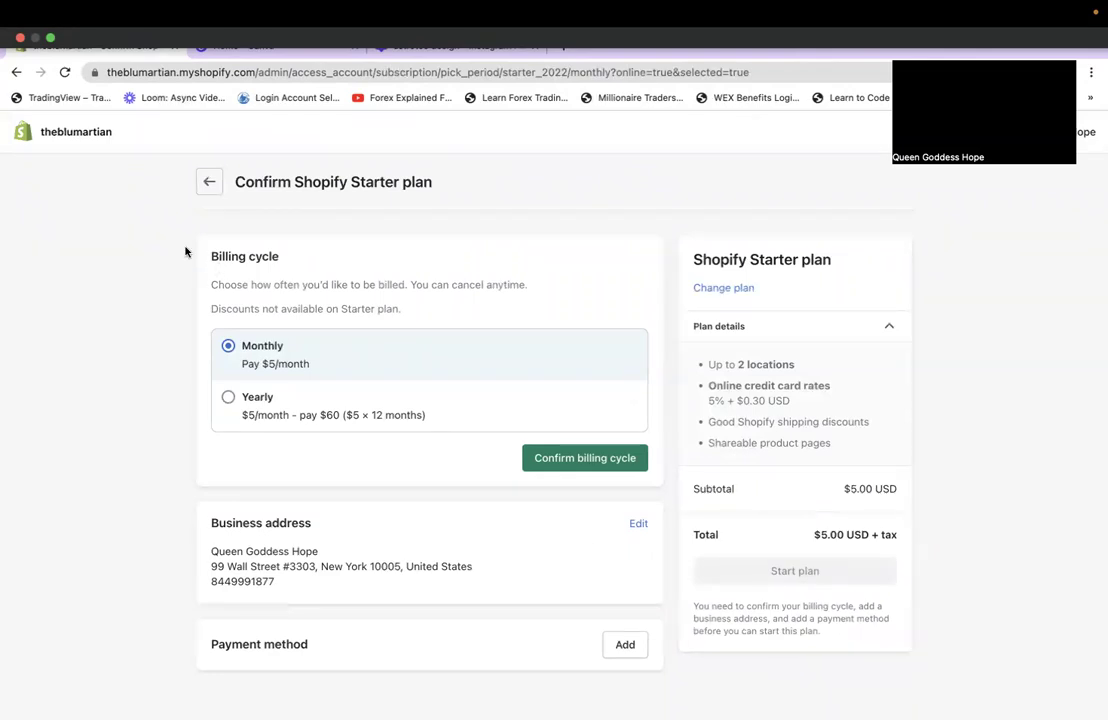
Step: Go to the Printful website at printful.com
left_click(185, 72)
type("printful")
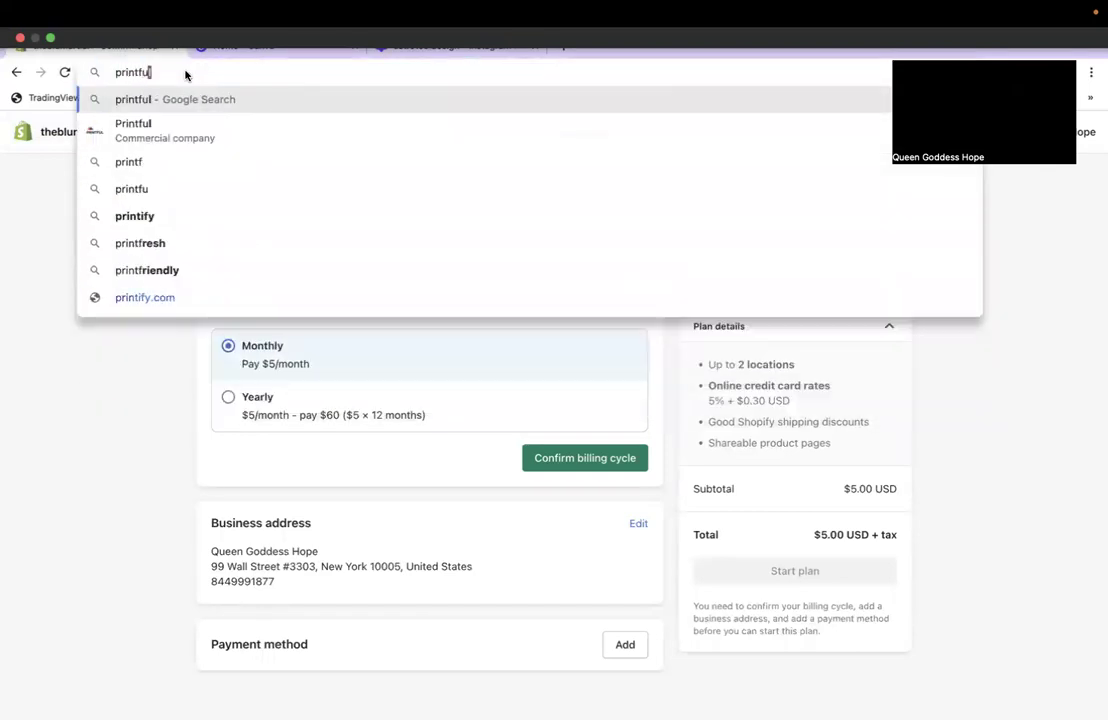
type(".com")
key("Return")
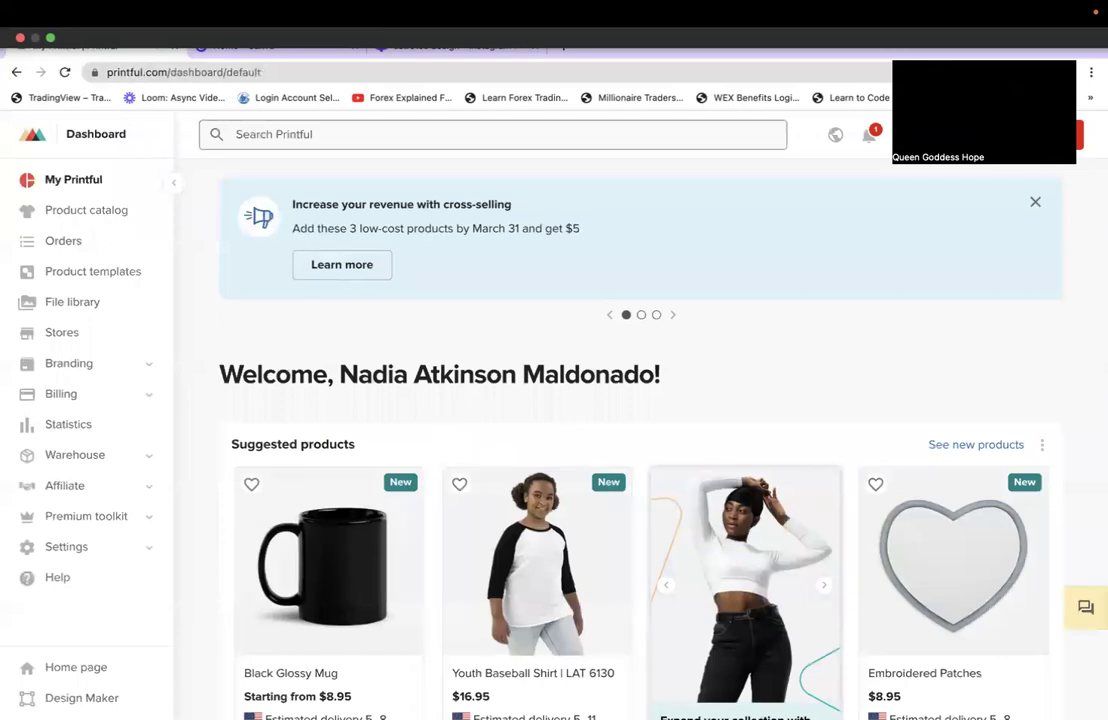
Step: Look over the Printful dashboard and examine the saved product templates on pages 1 and 2
scroll(640, 420, "down", 5)
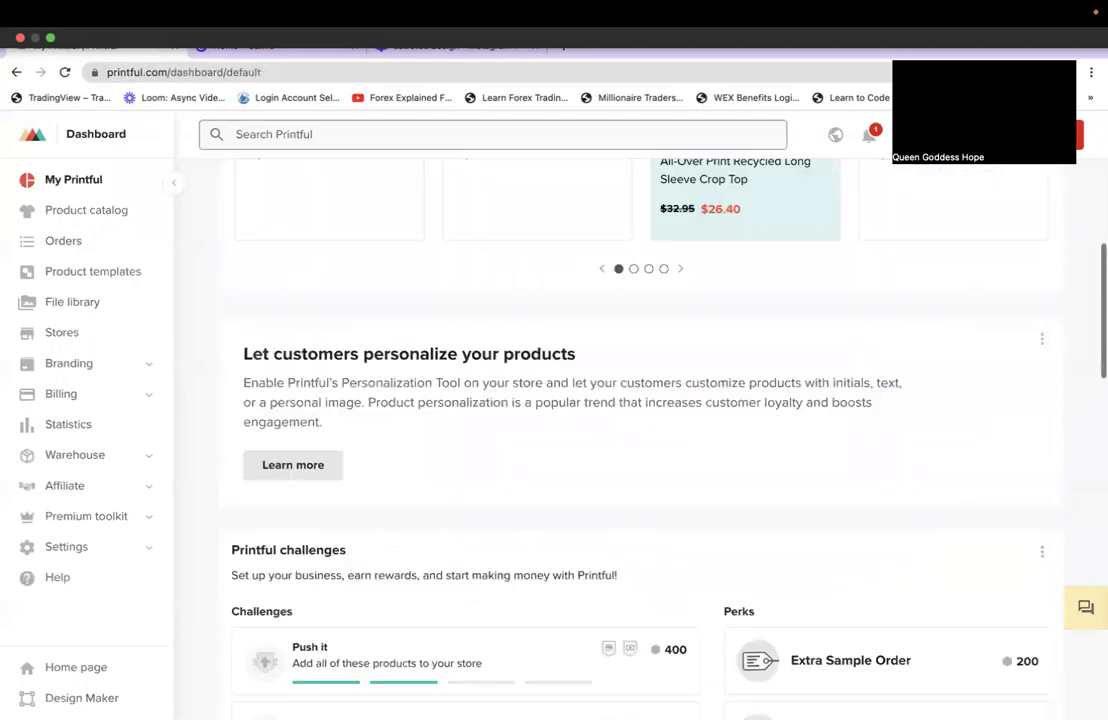
scroll(640, 420, "down", 5)
scroll(640, 420, "up", 15)
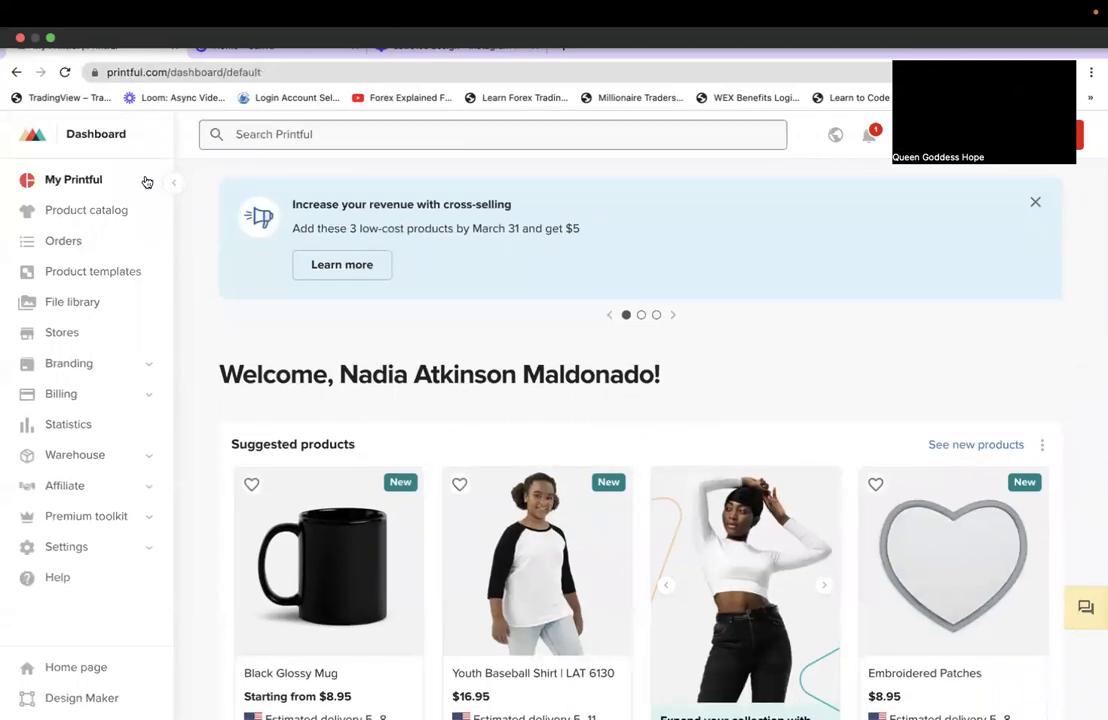
left_click(124, 271)
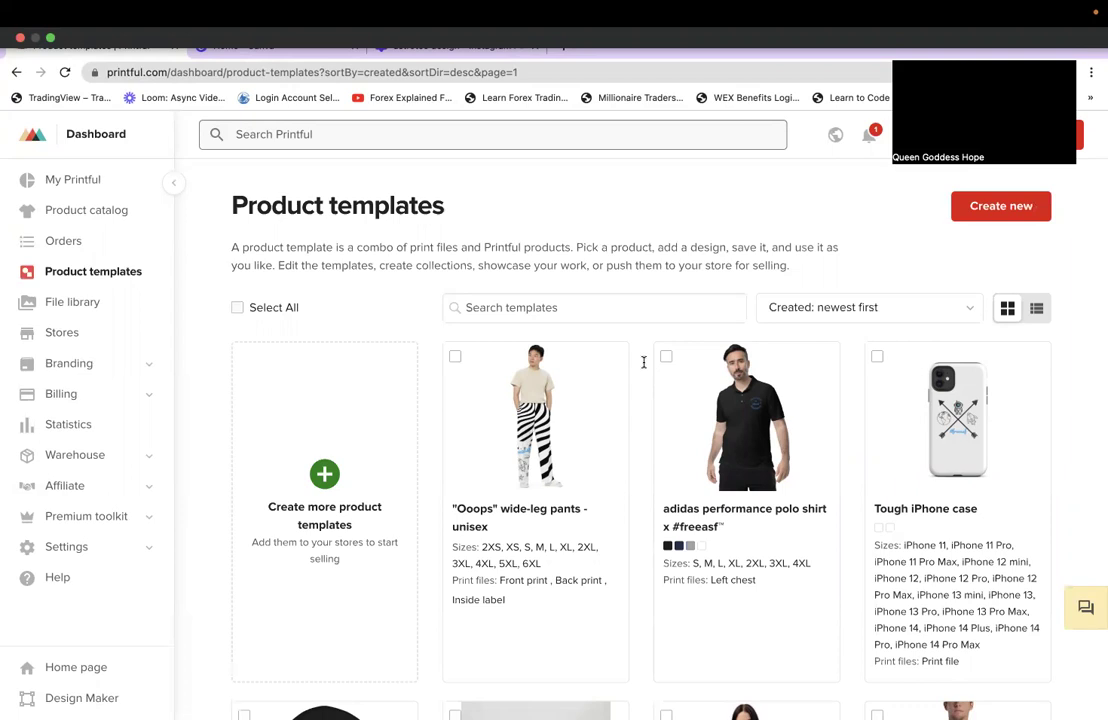
scroll(644, 362, "down", 5)
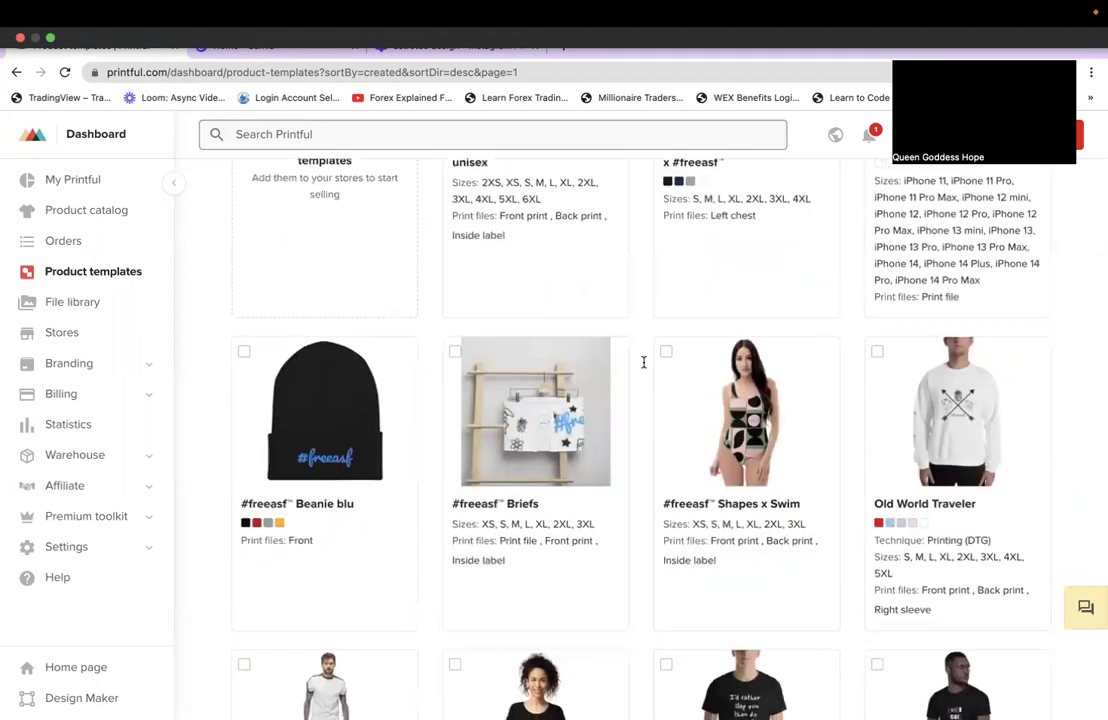
scroll(644, 362, "down", 5)
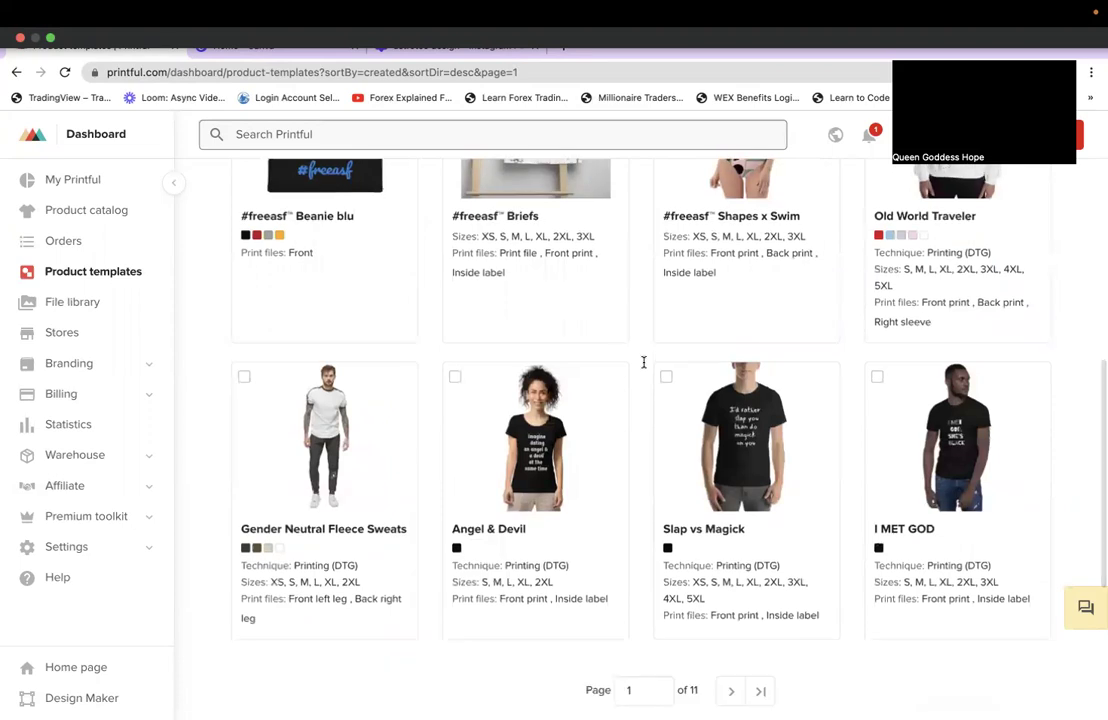
left_click(721, 693)
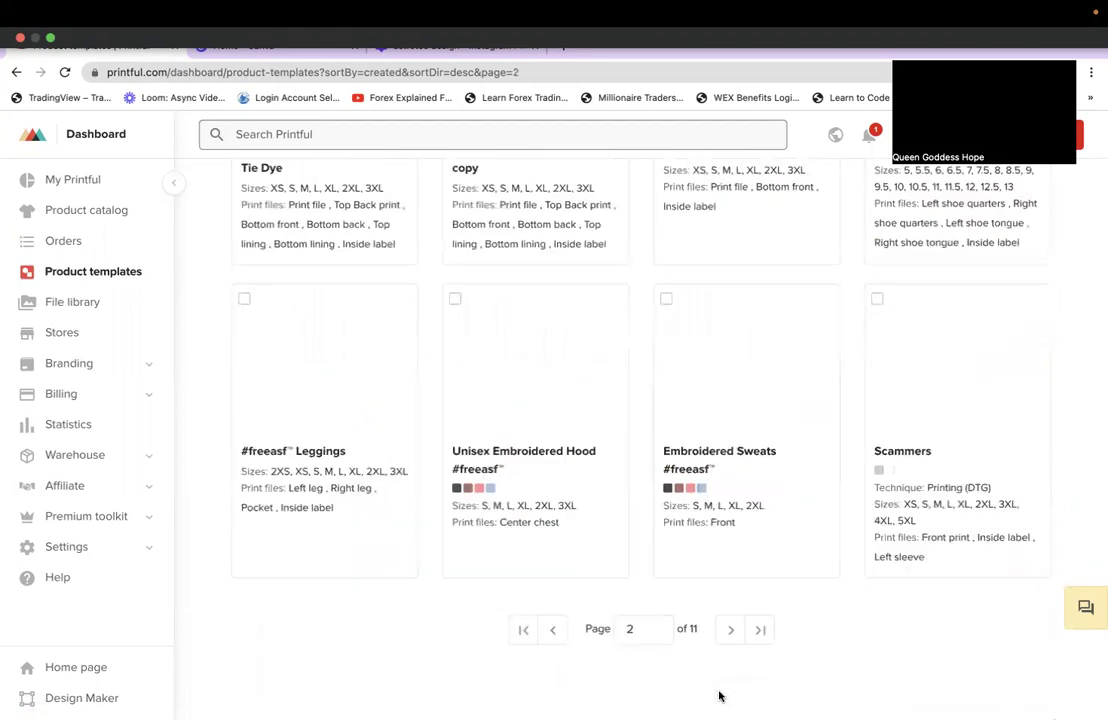
scroll(719, 696, "up", 3)
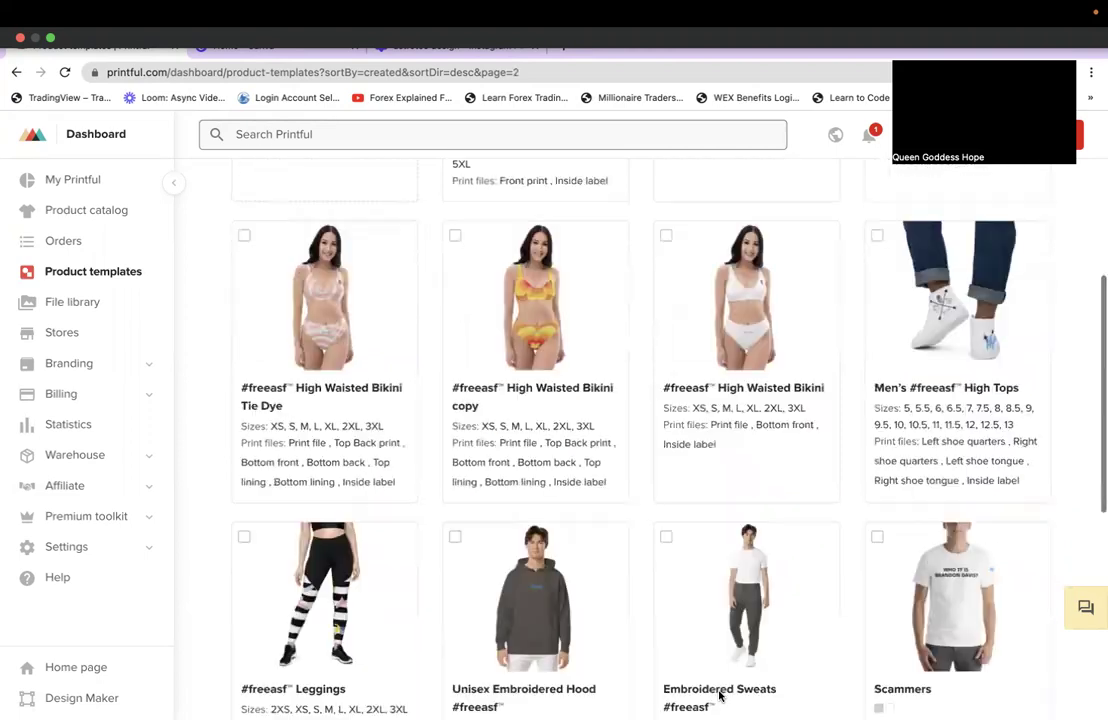
scroll(719, 697, "up", 3)
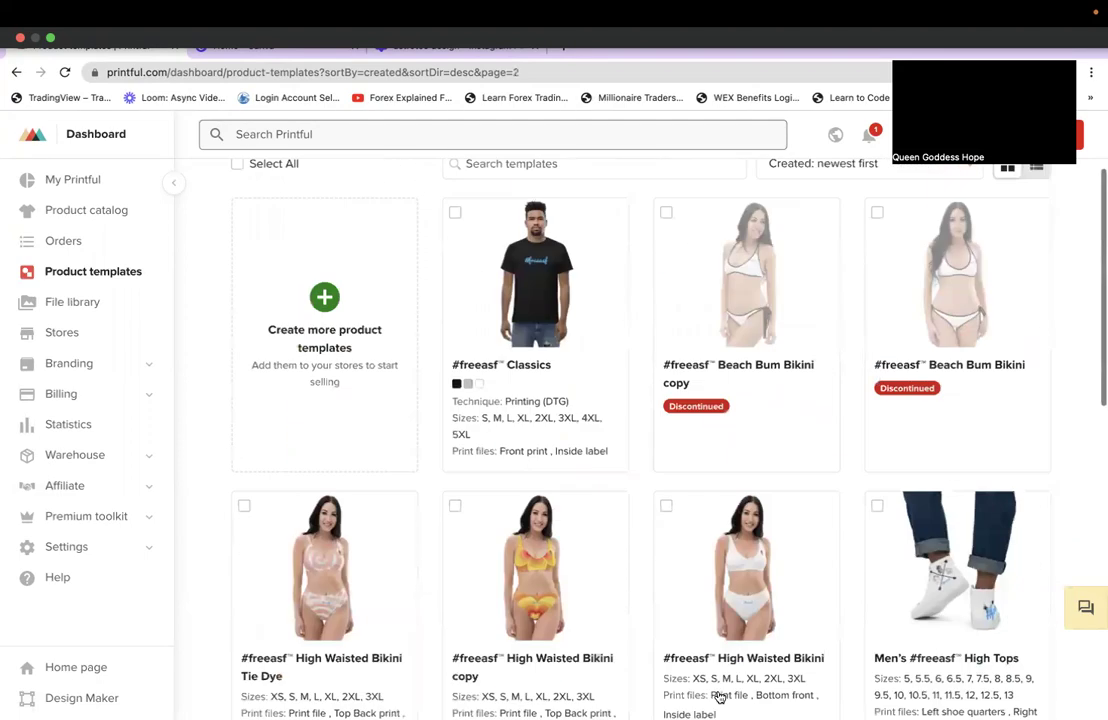
scroll(719, 697, "up", 3)
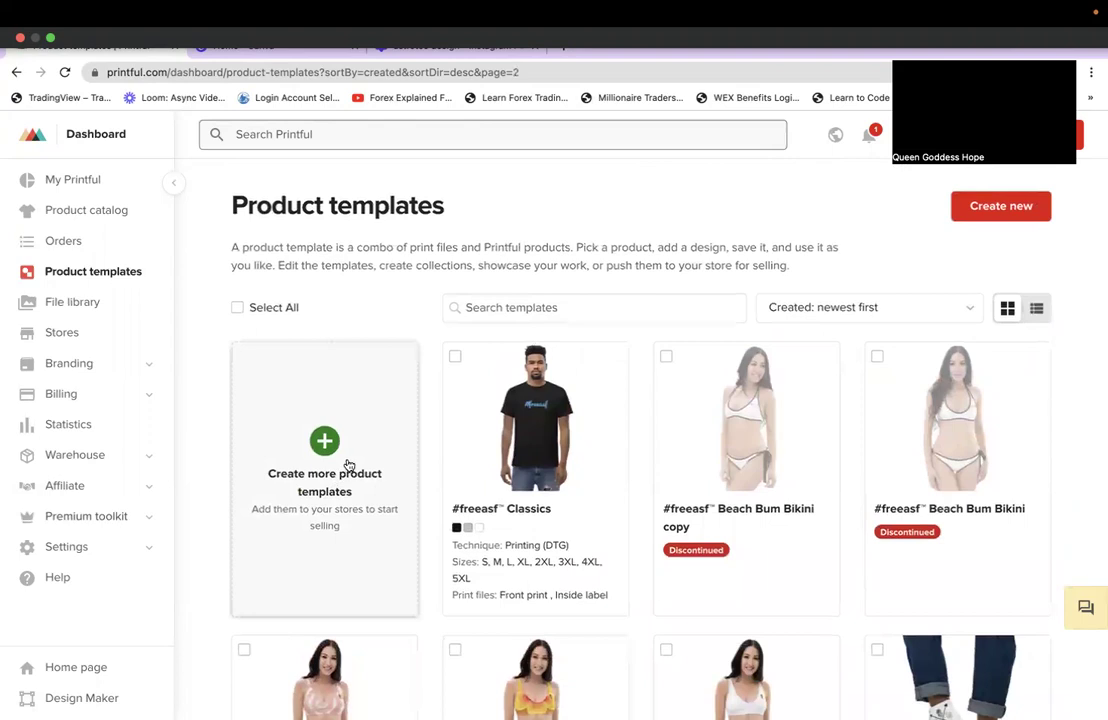
Step: Start a new product template and open the All shirts category under men's clothing
left_click(348, 465)
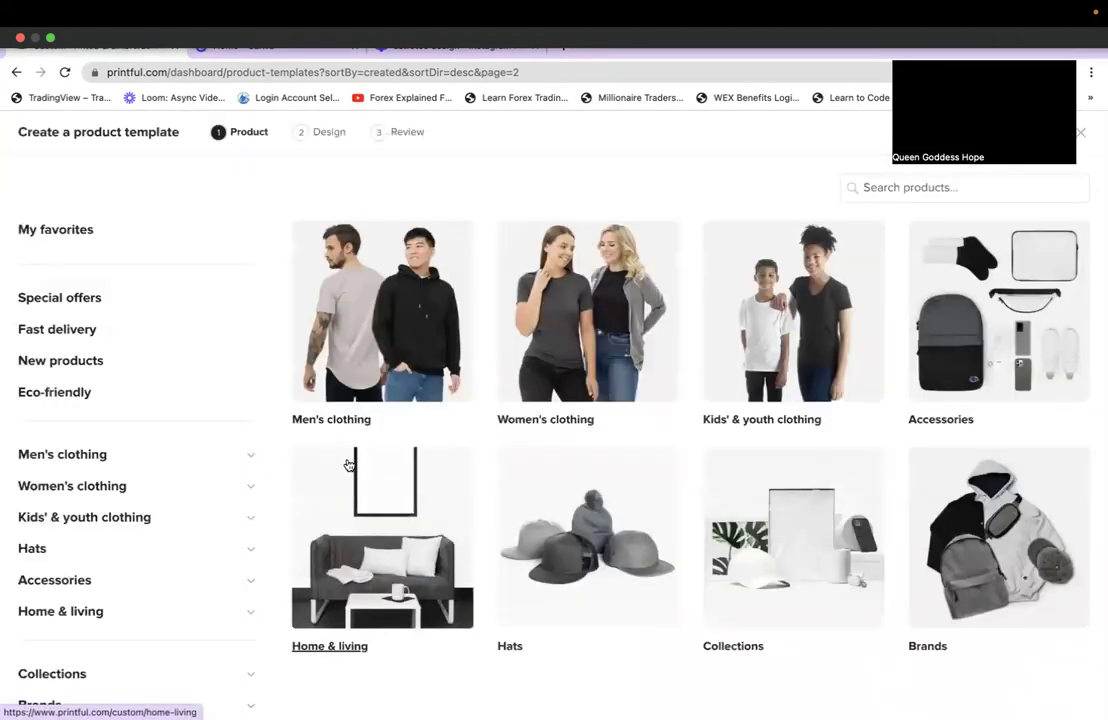
left_click(377, 346)
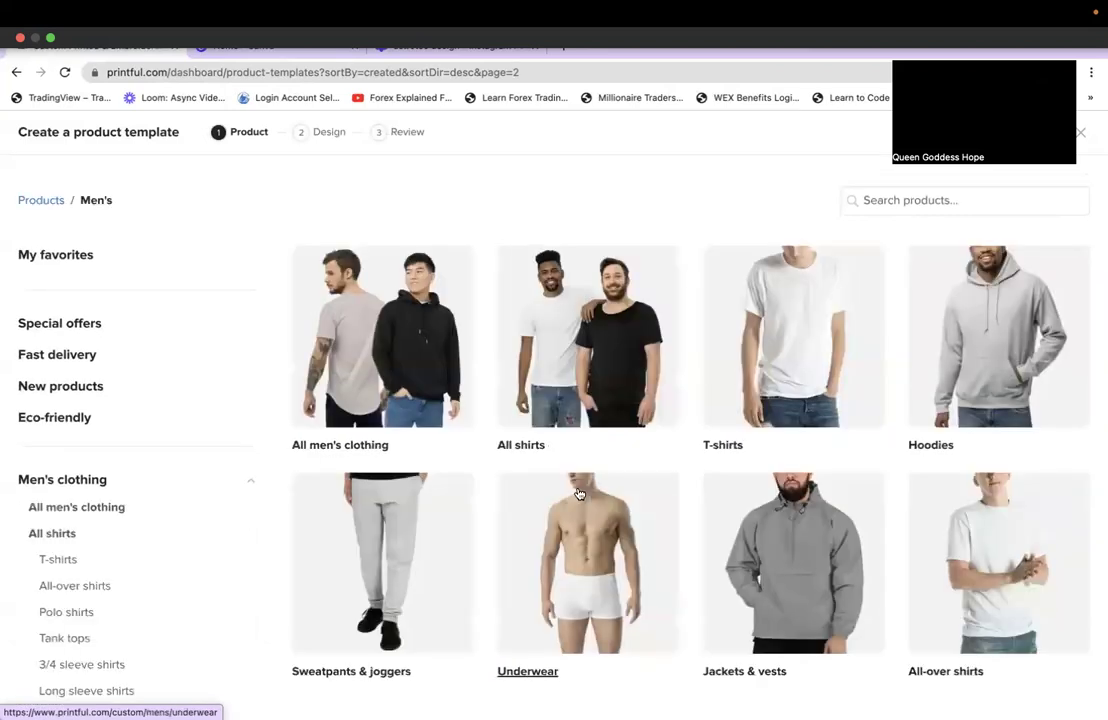
left_click(554, 368)
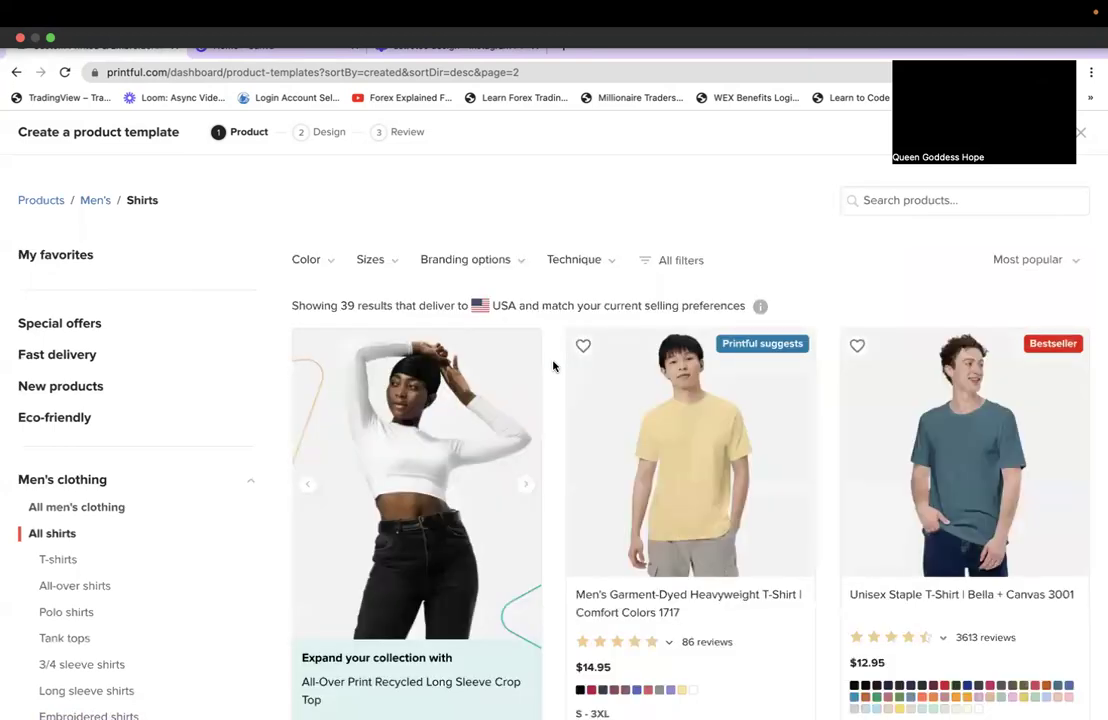
Step: Compare the men's shirts by price, available colors, size range and estimated delivery time
scroll(553, 367, "down", 2)
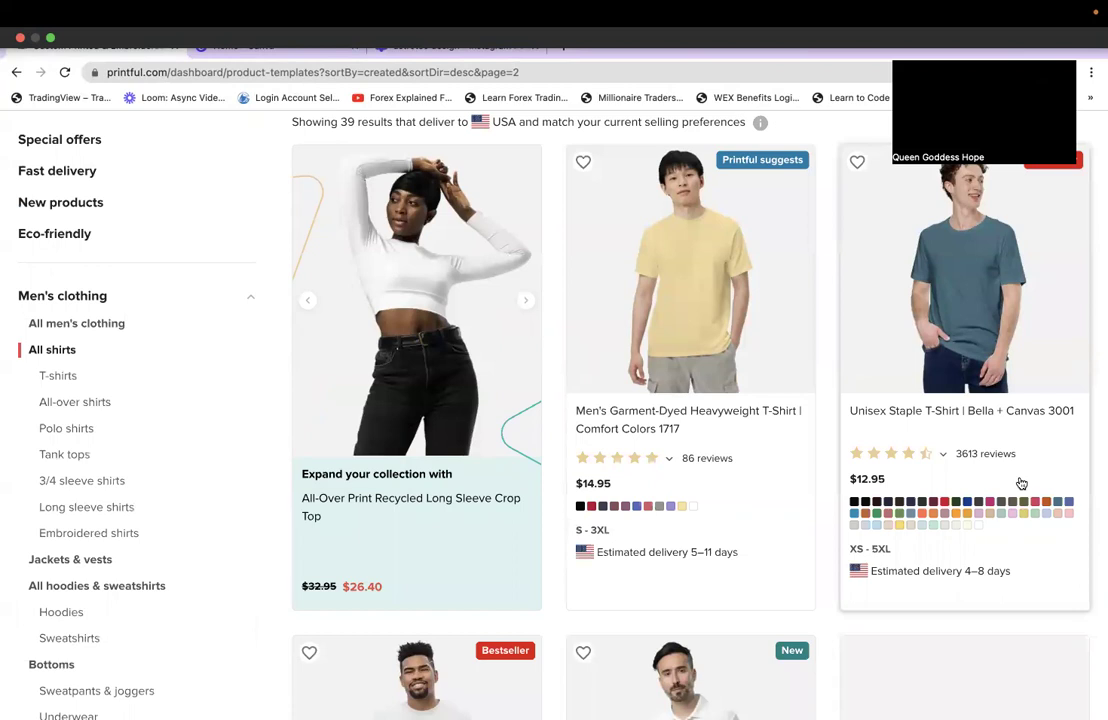
scroll(1021, 483, "down", 5)
scroll(1021, 483, "down", 3)
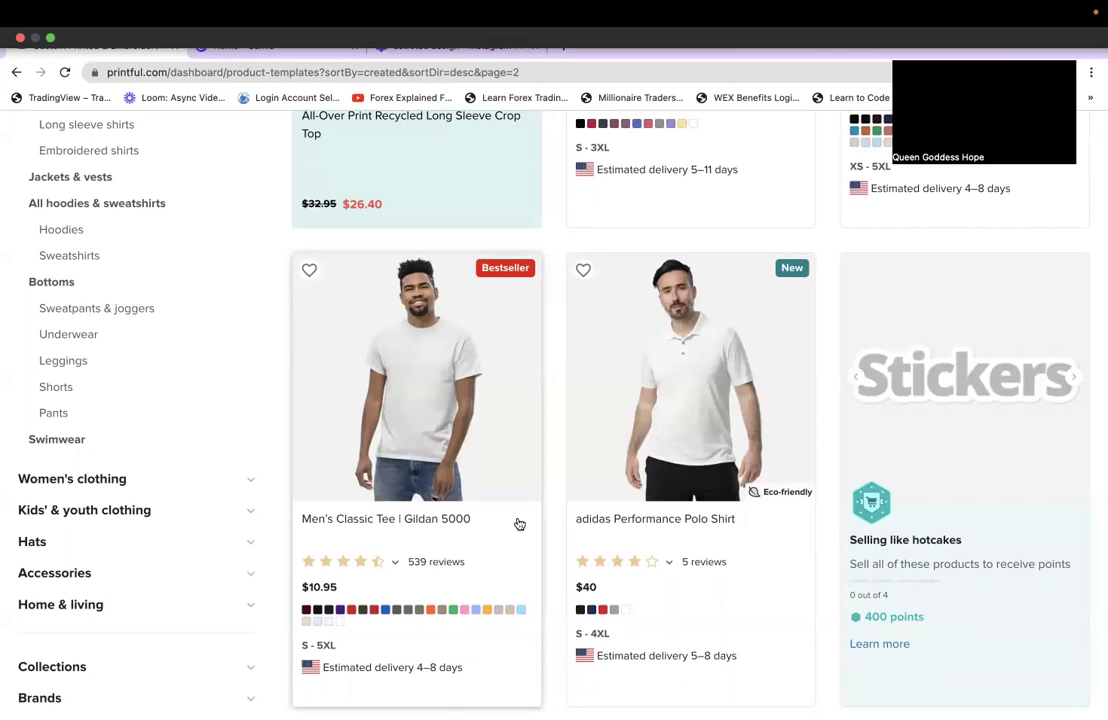
scroll(519, 524, "down", 10)
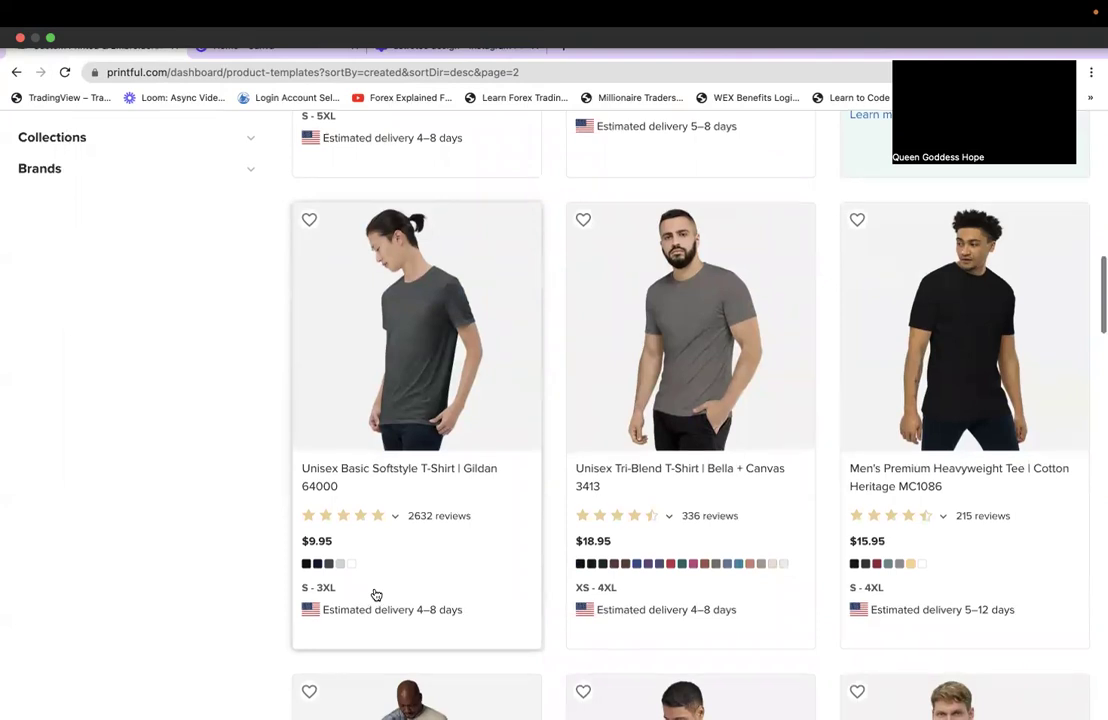
scroll(376, 595, "down", 5)
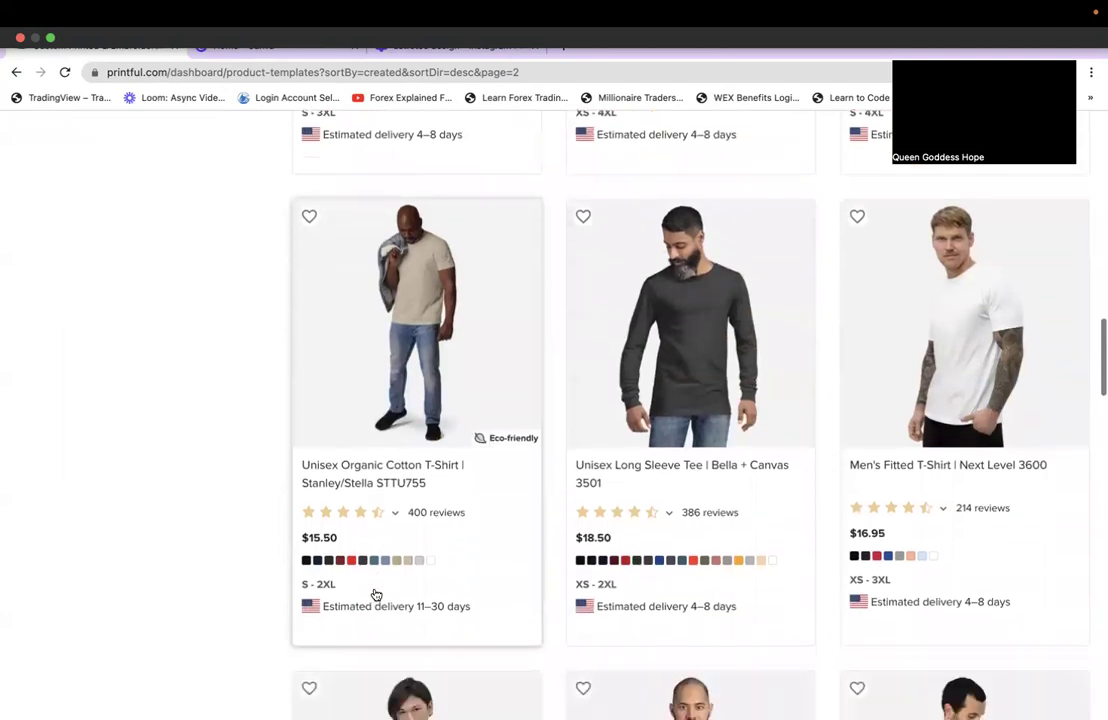
scroll(376, 595, "down", 5)
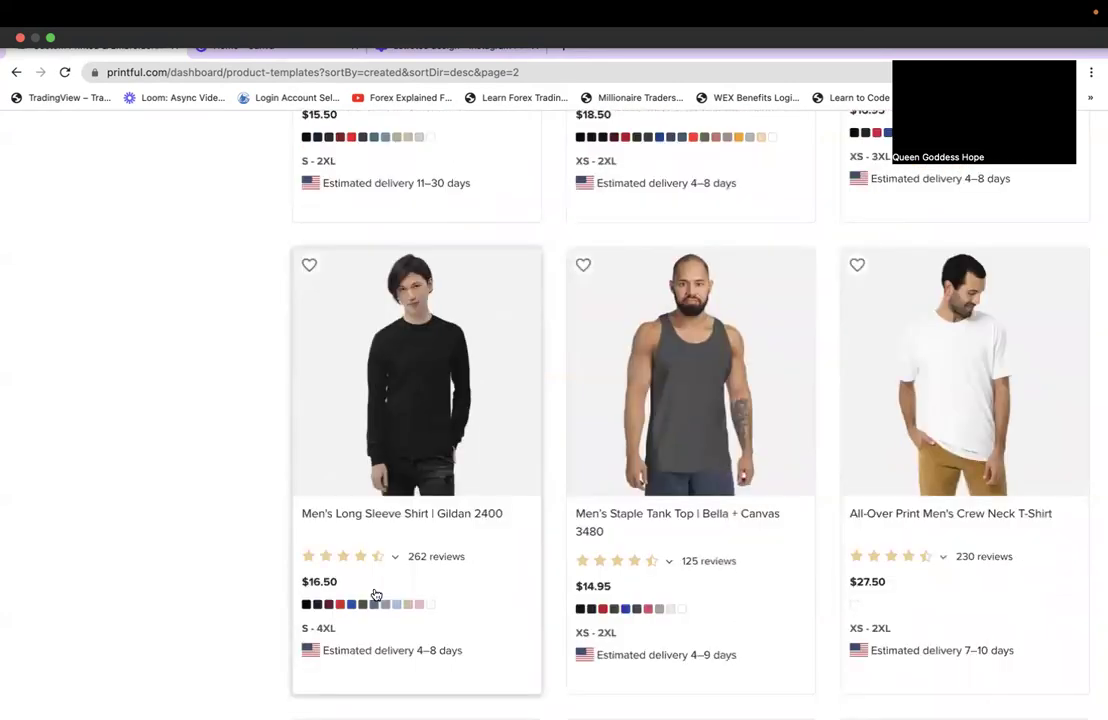
scroll(376, 595, "down", 5)
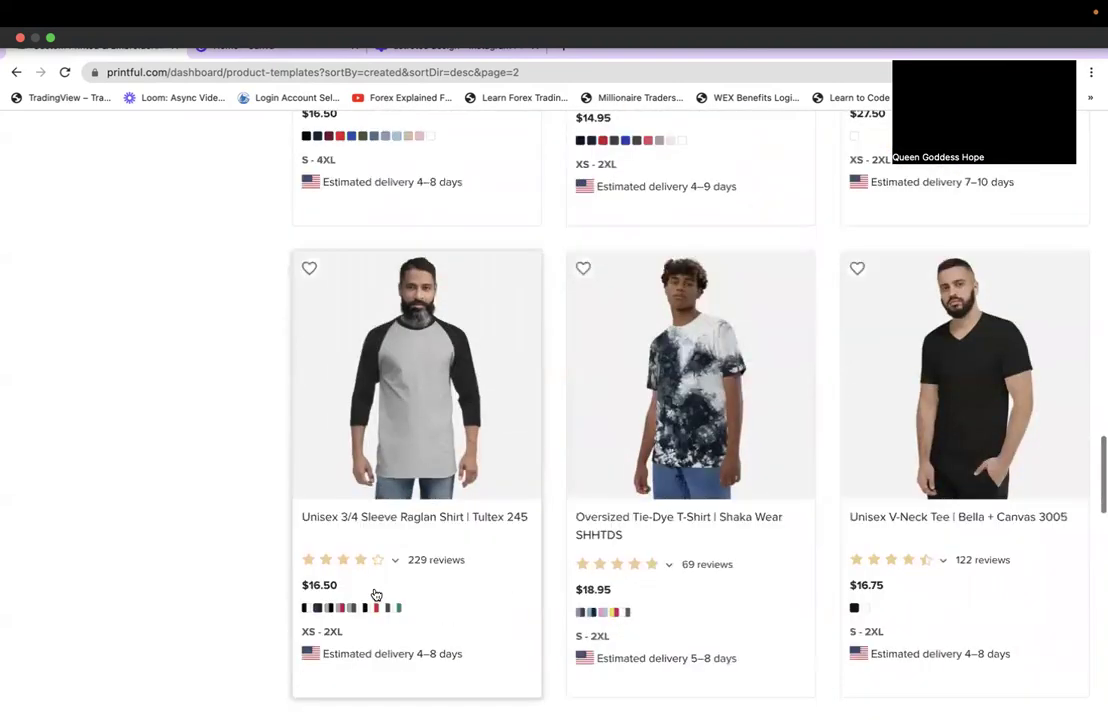
scroll(376, 595, "down", 1)
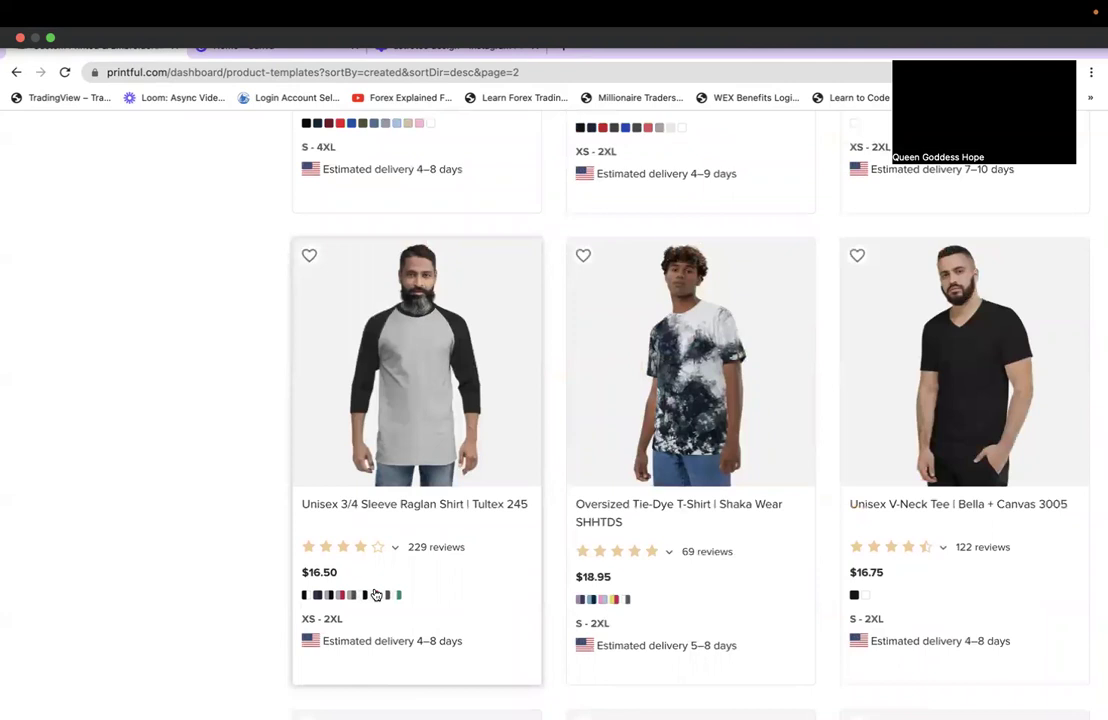
scroll(376, 595, "down", 5)
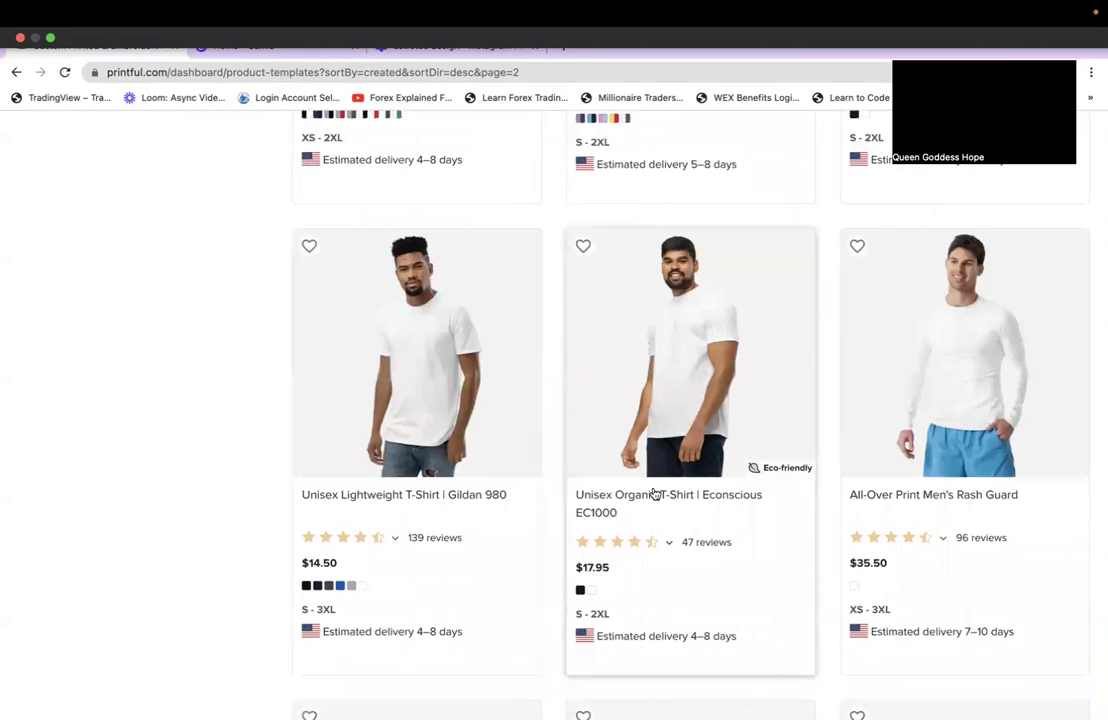
scroll(653, 493, "up", 1)
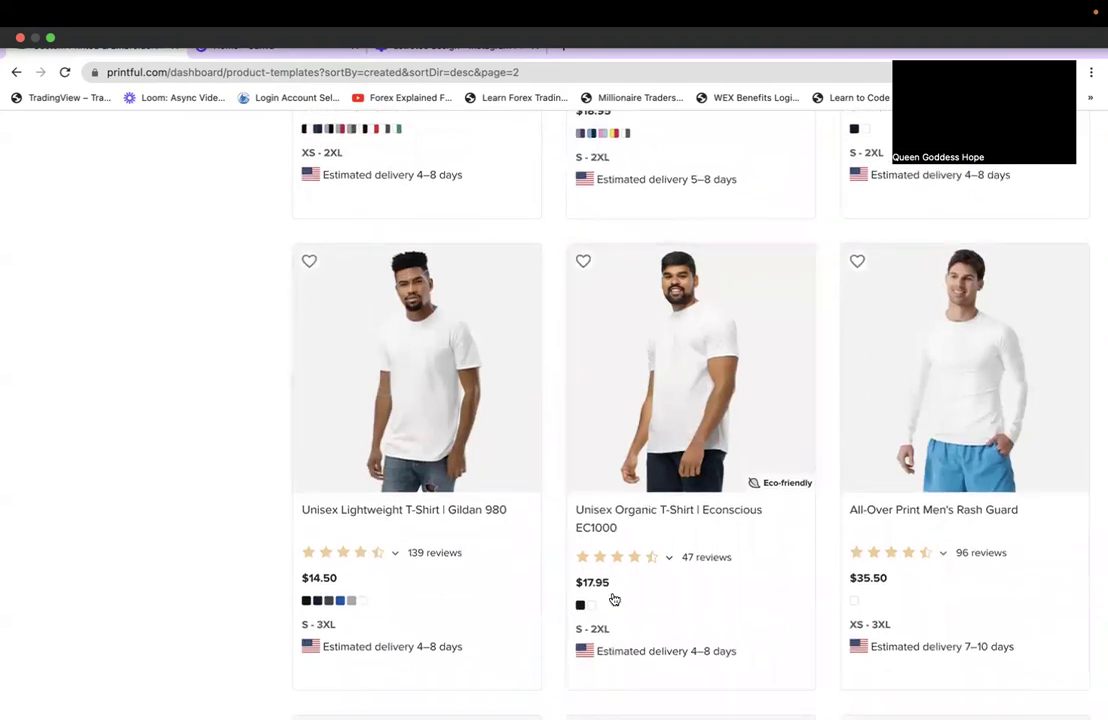
scroll(591, 613, "down", 4)
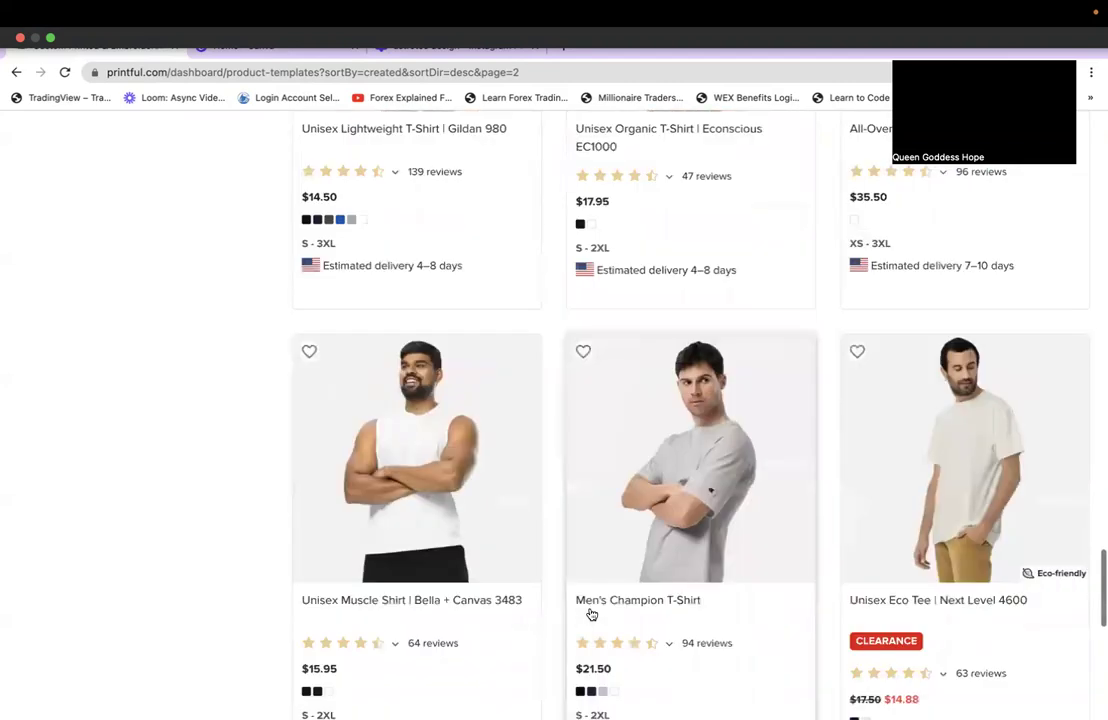
scroll(591, 613, "down", 1)
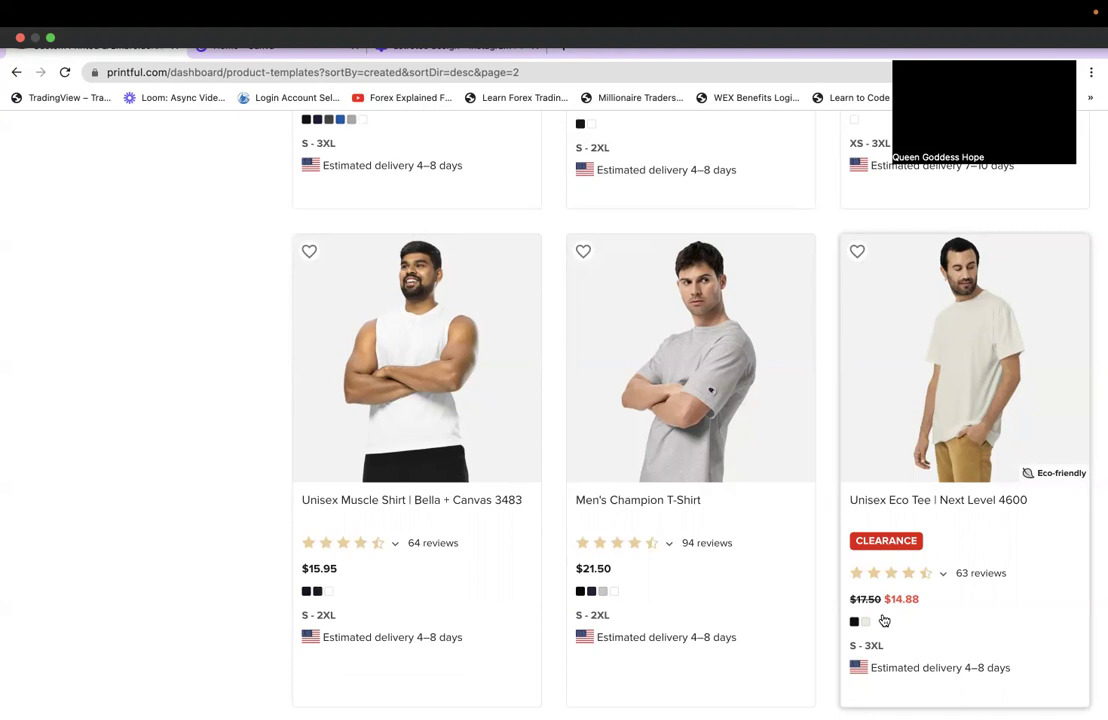
scroll(884, 621, "down", 1)
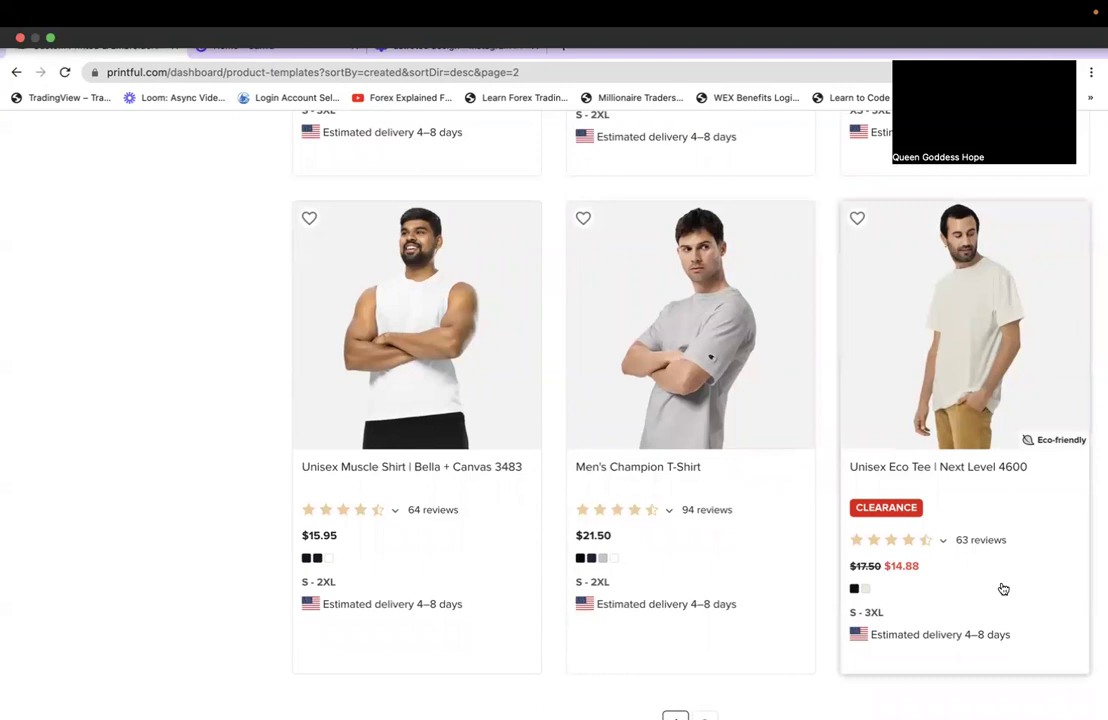
Step: Choose the Unisex Staple T-Shirt | Bella + Canvas 3001 as the template's product
scroll(1003, 589, "up", 10)
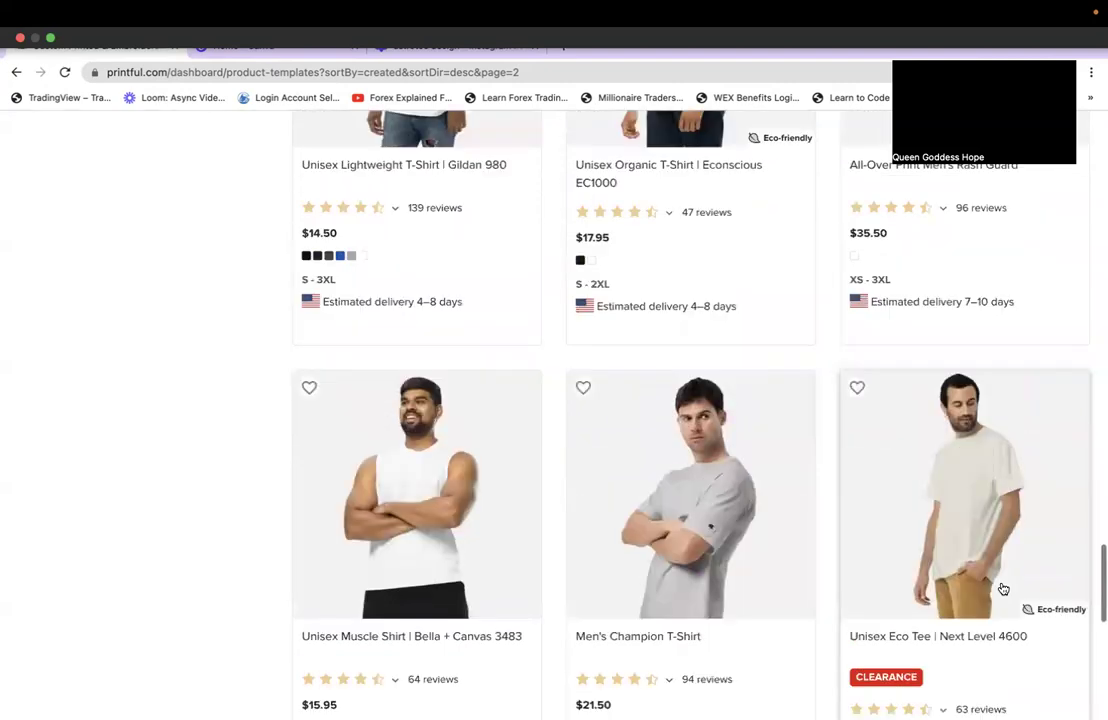
scroll(1003, 589, "up", 10)
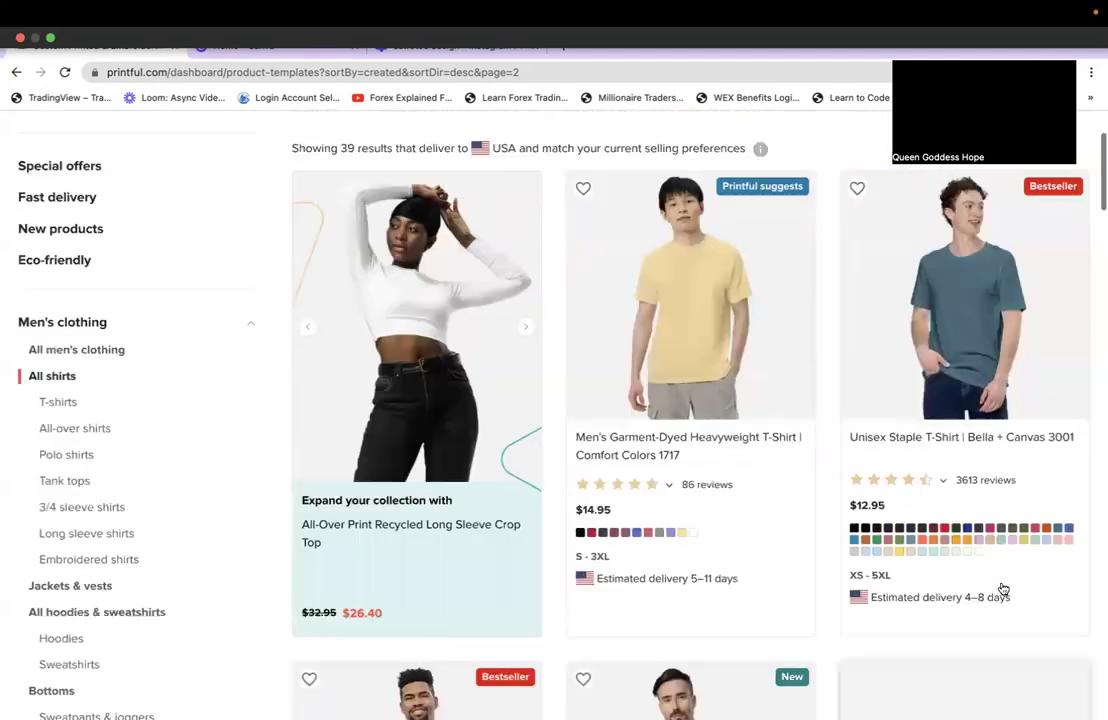
scroll(1003, 589, "up", 3)
scroll(997, 365, "down", 2)
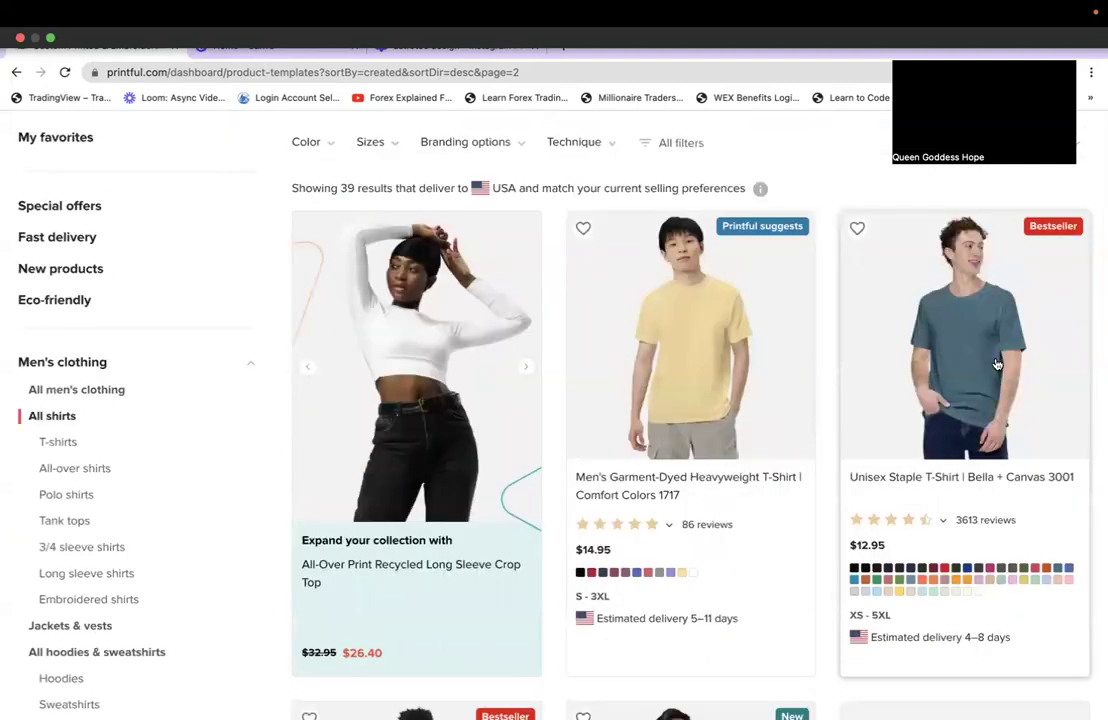
left_click(996, 364)
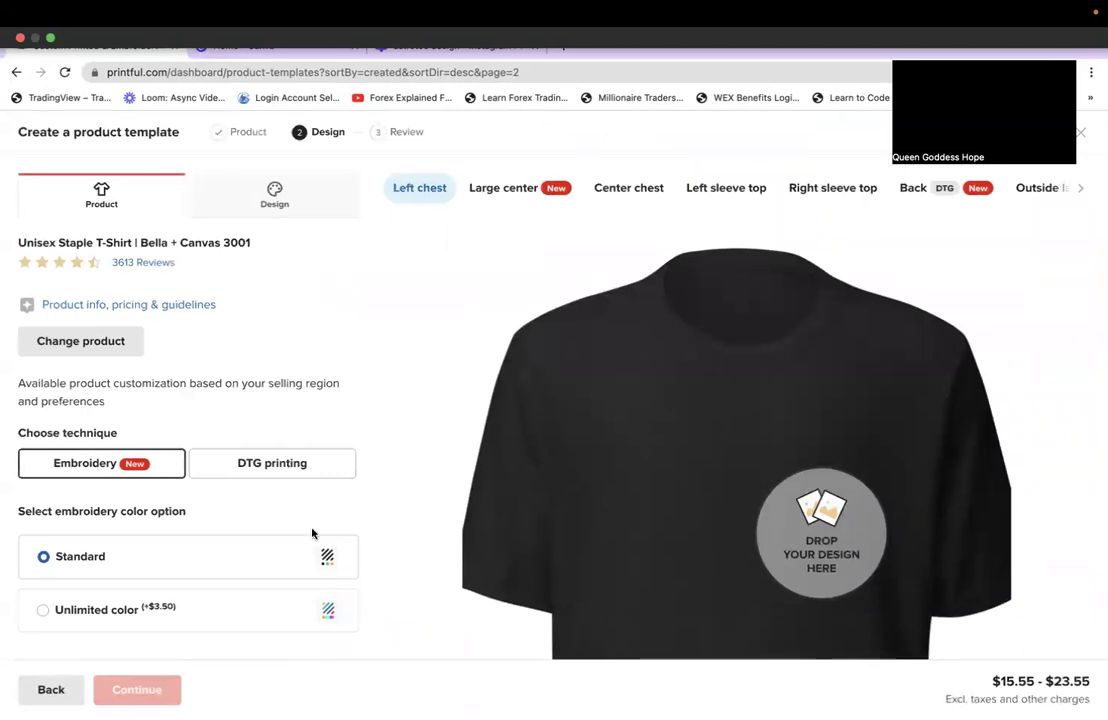
Step: Review the T-shirt's embroidery options and view its Large center placement
scroll(894, 563, "down", 1)
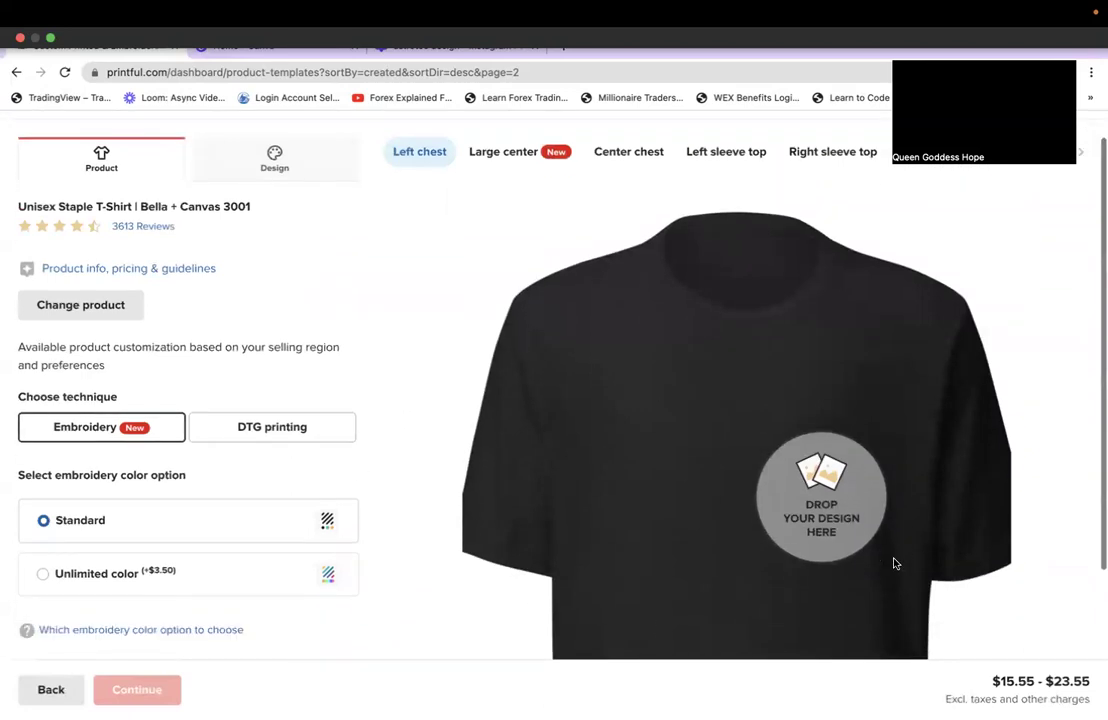
scroll(894, 563, "up", 1)
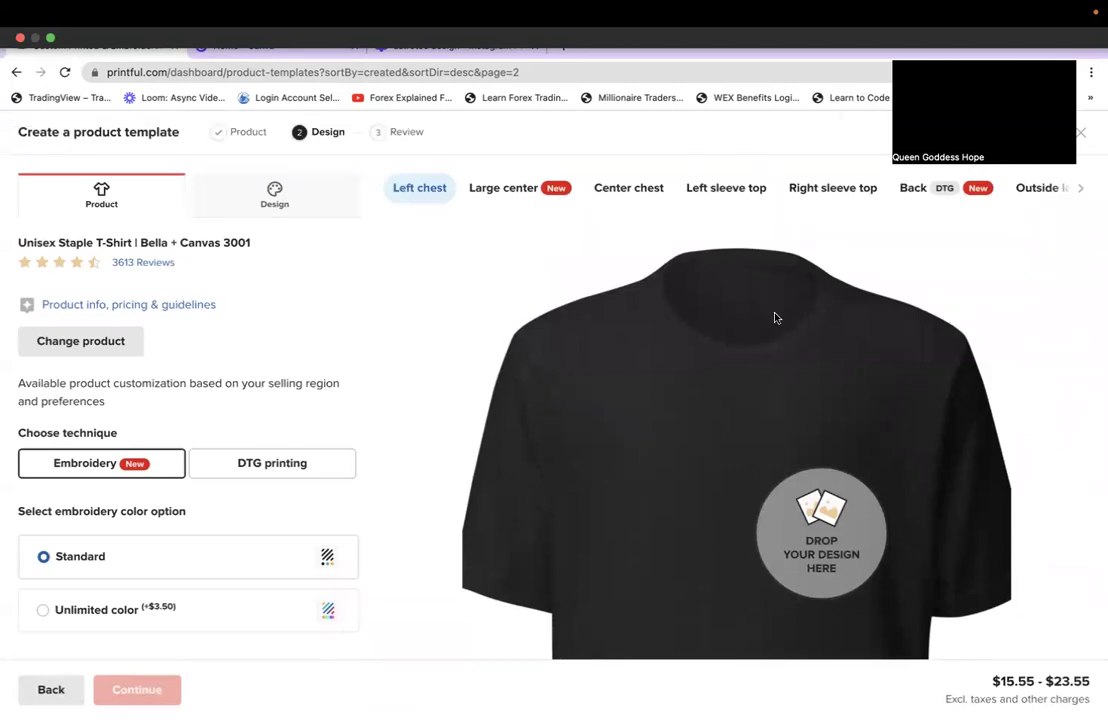
left_click(490, 188)
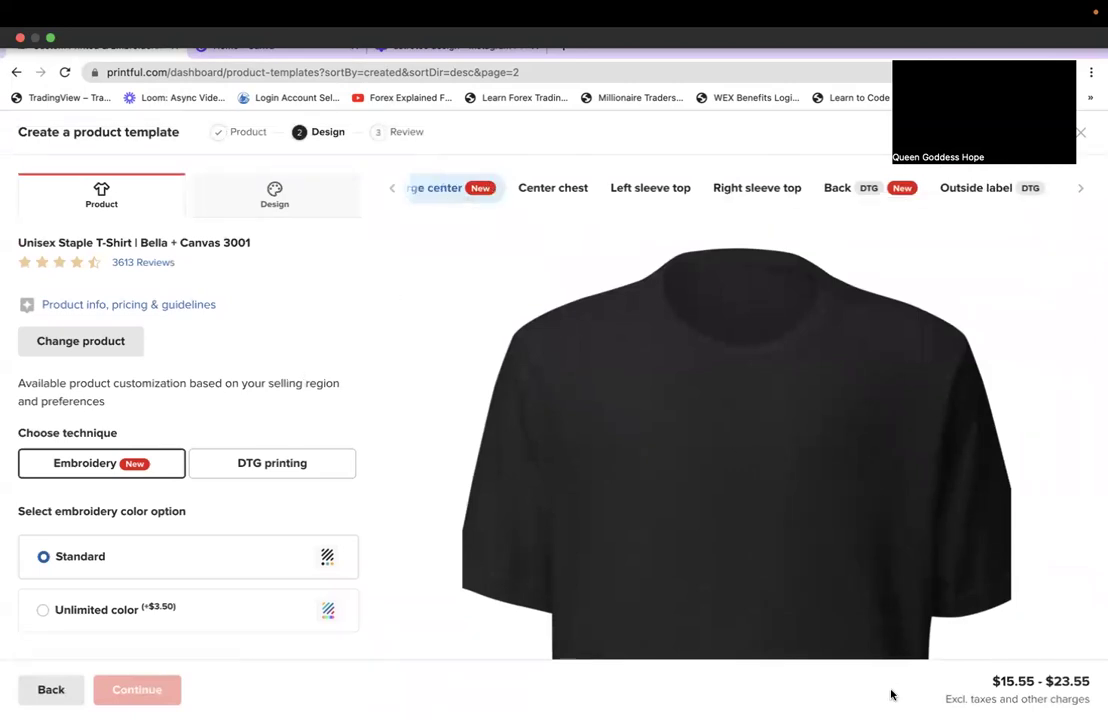
scroll(611, 544, "down", 3)
scroll(611, 544, "up", 3)
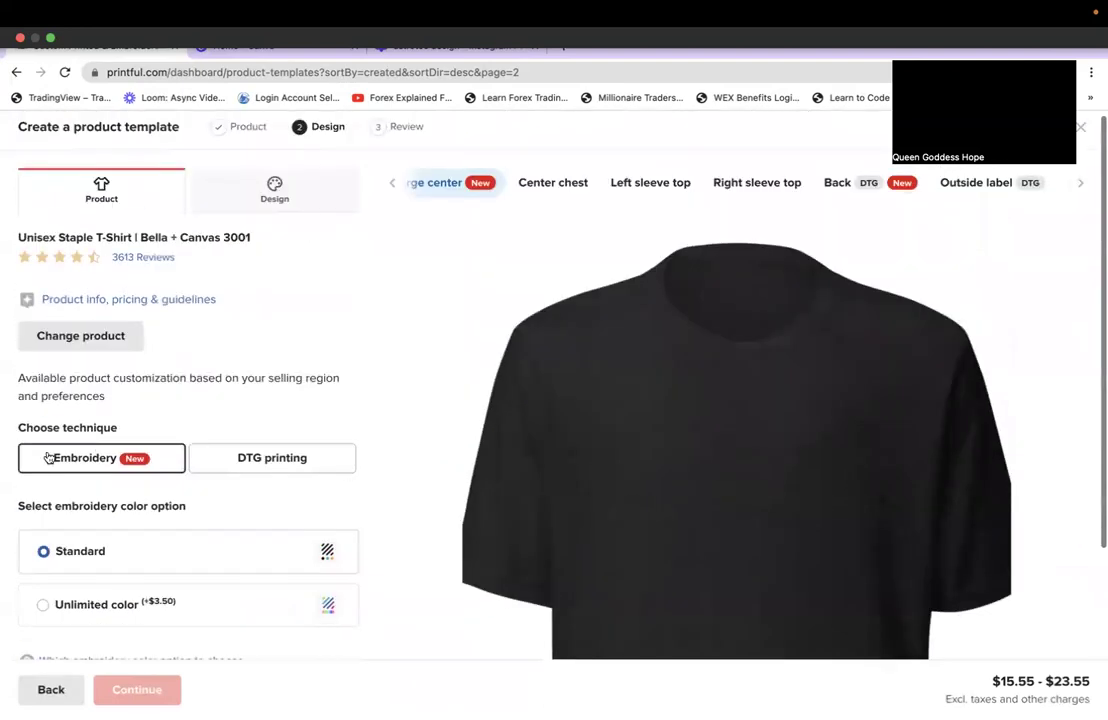
Step: Set the T-shirt's technique to DTG printing and show the Inside label print area
left_click(280, 465)
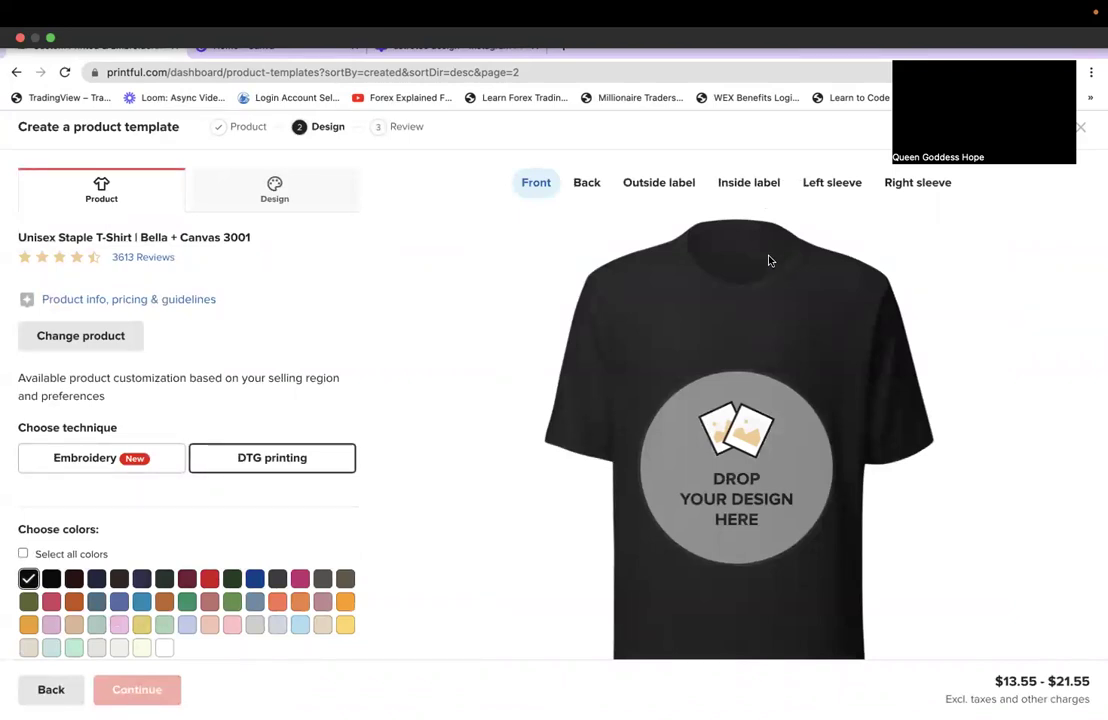
left_click(737, 184)
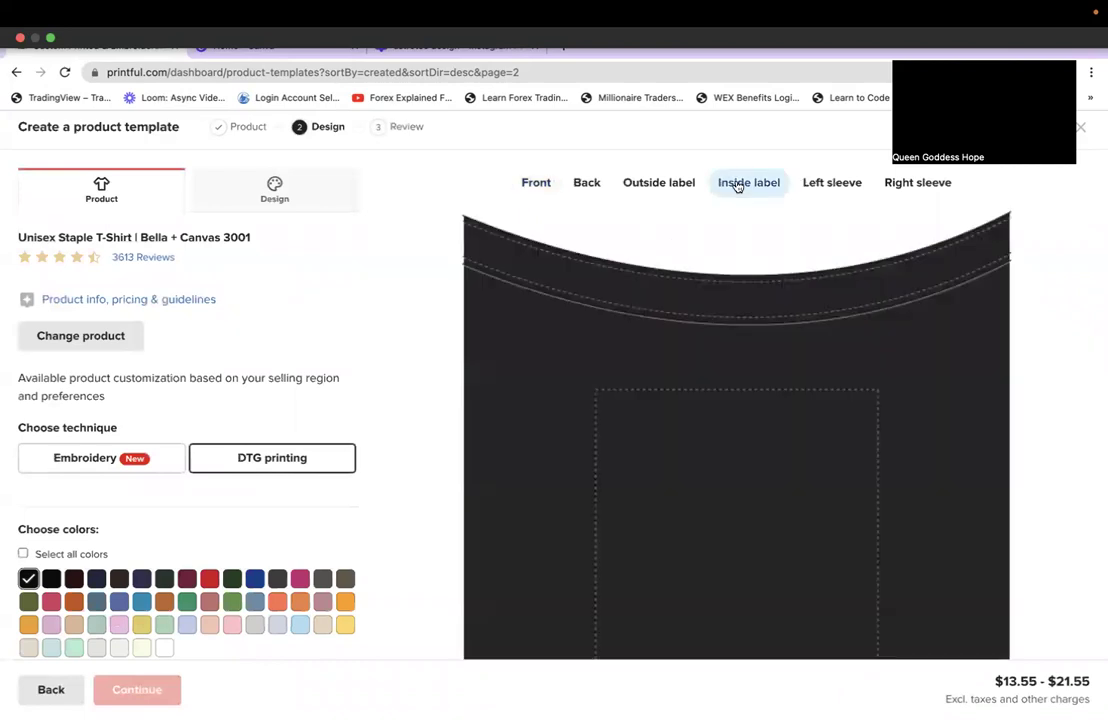
scroll(715, 418, "down", 2)
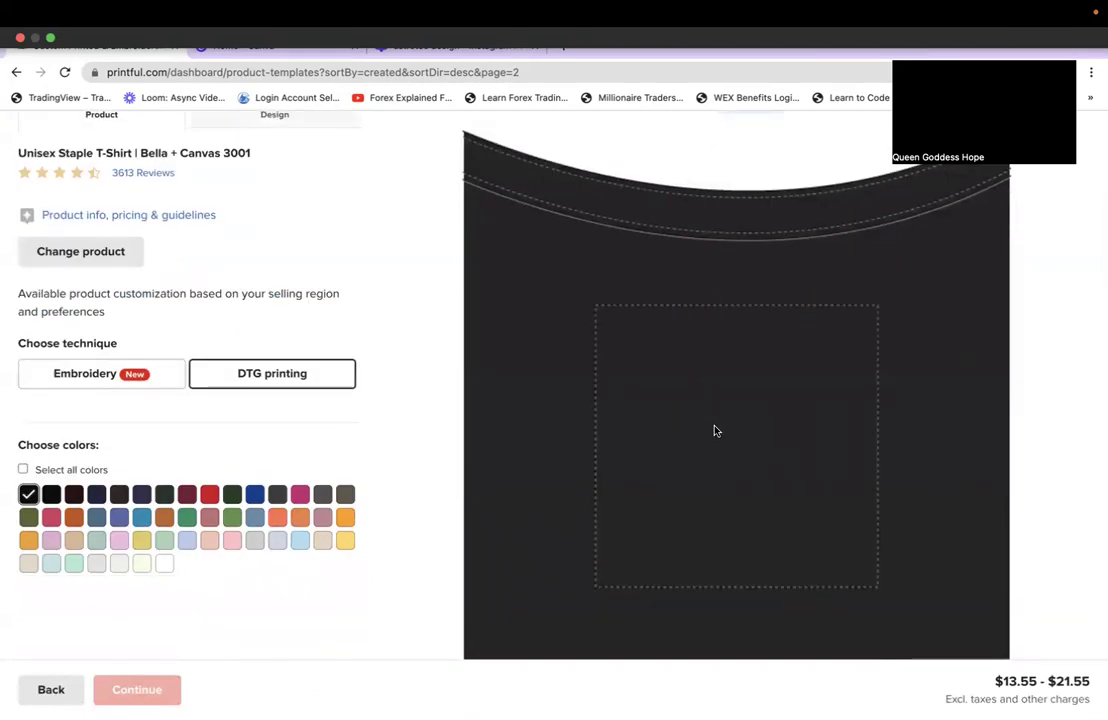
Step: Switch to the Outside label print area and open the store's file library to place a design there
scroll(715, 430, "up", 2)
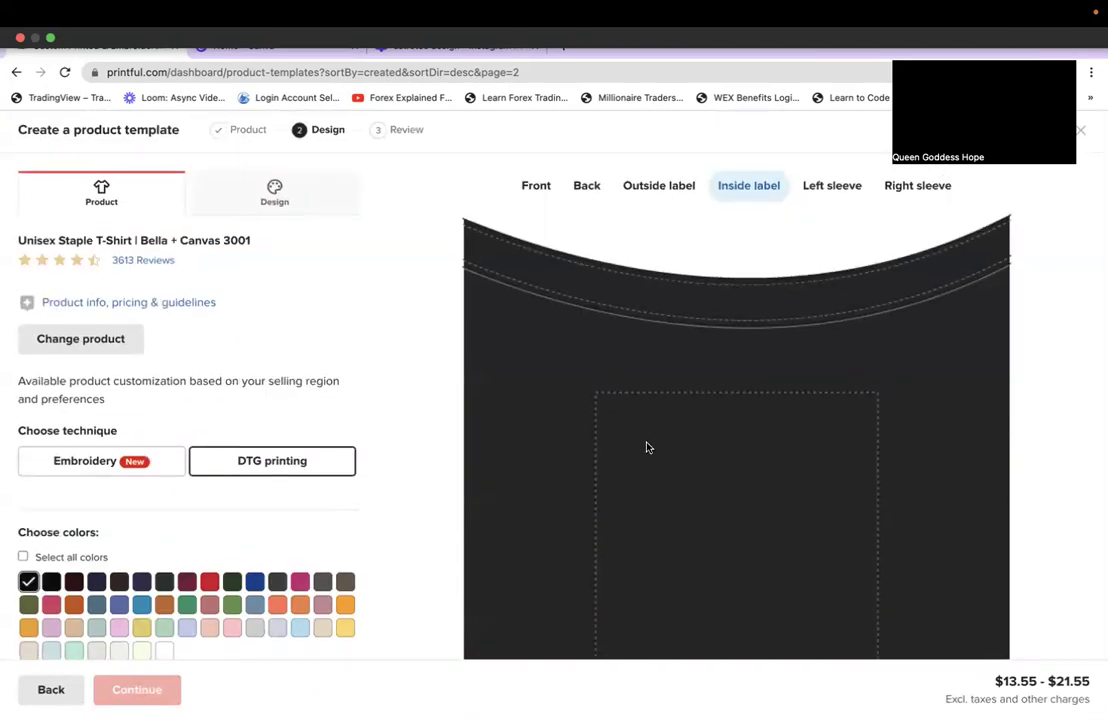
left_click(644, 181)
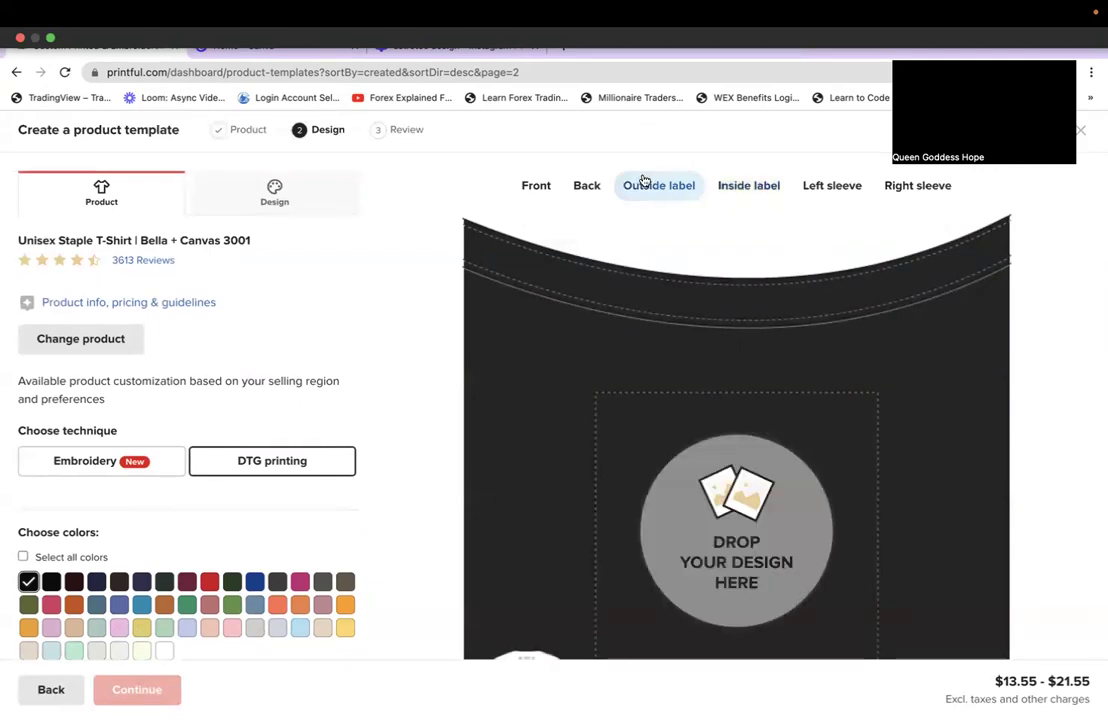
scroll(740, 596, "down", 2)
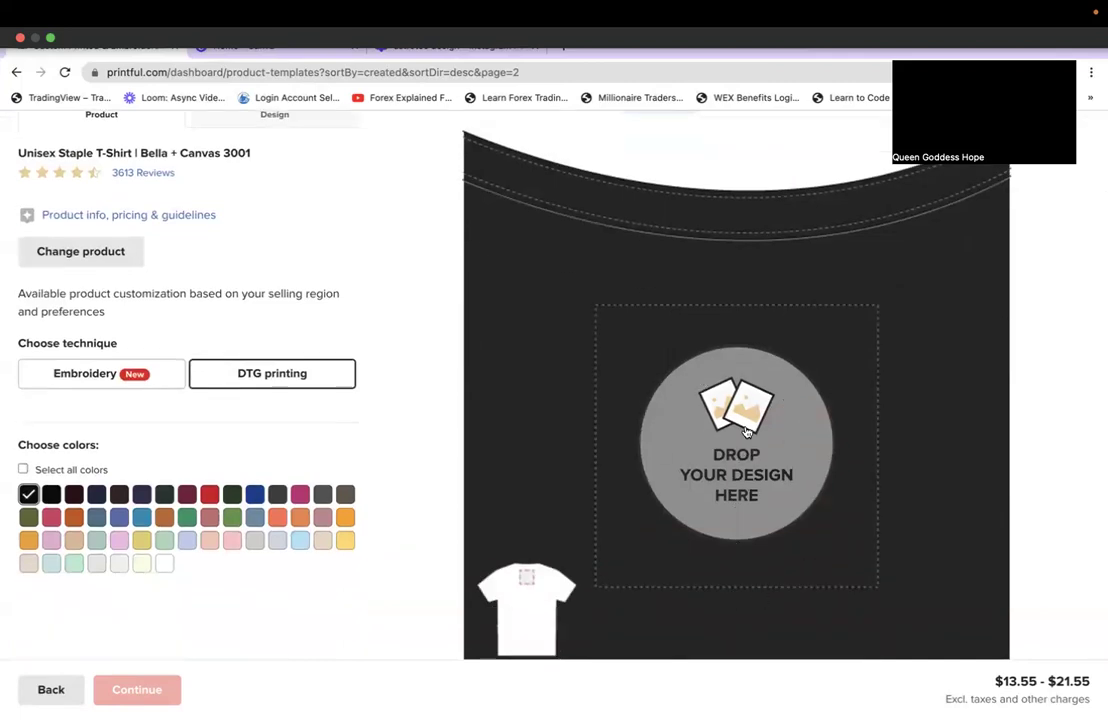
left_click(762, 475)
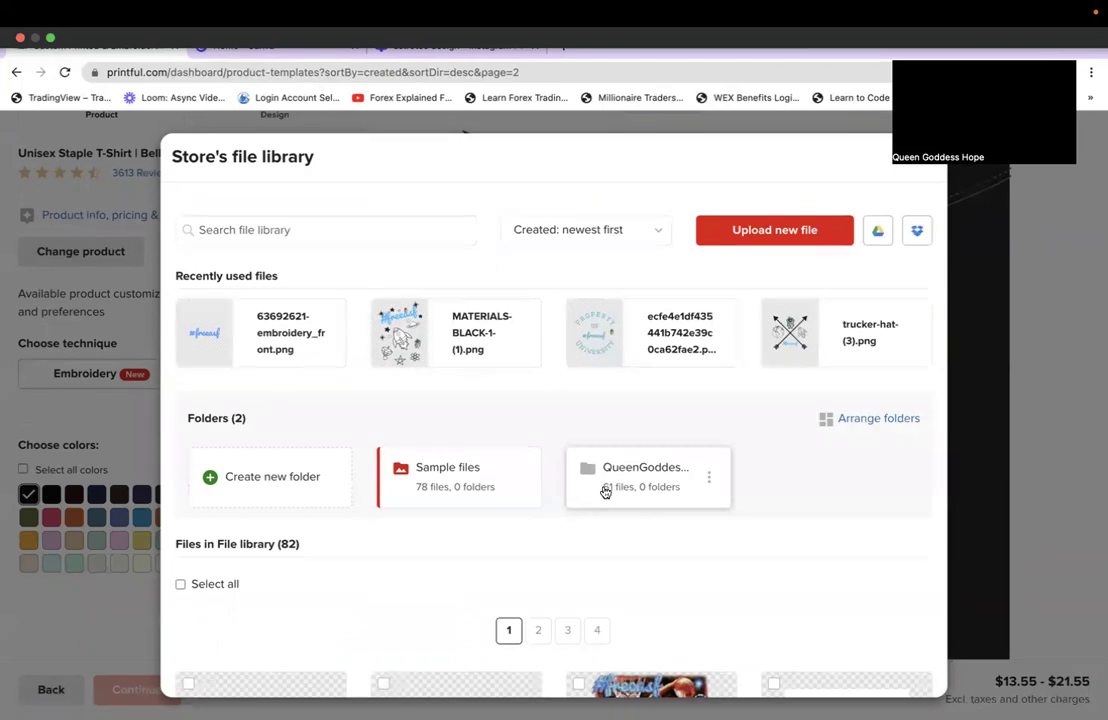
Step: Look through the first page of the file library for a design that suits the outside label
scroll(605, 492, "down", 5)
mouse_move(445, 422)
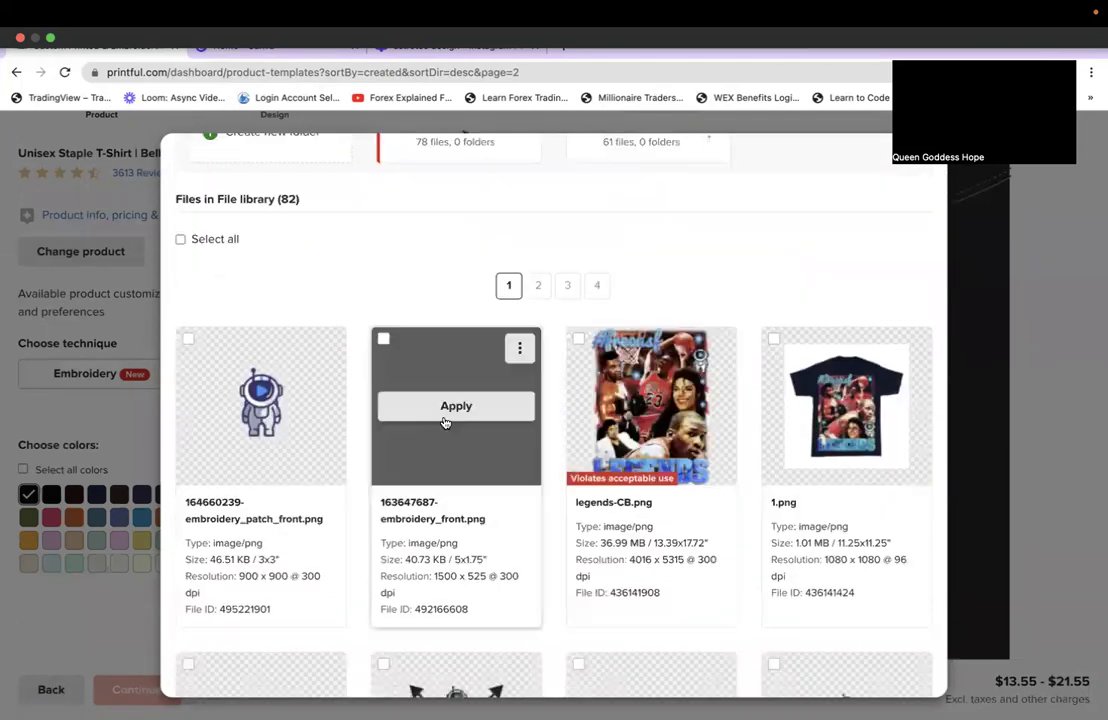
scroll(675, 605, "down", 3)
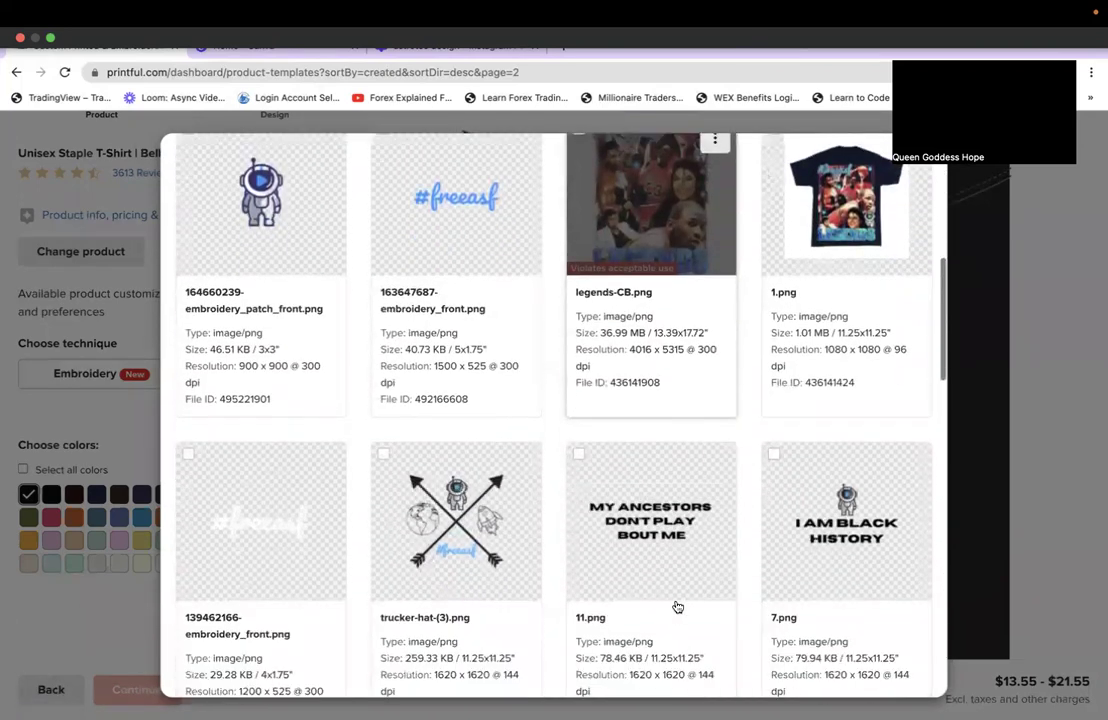
scroll(677, 607, "down", 7)
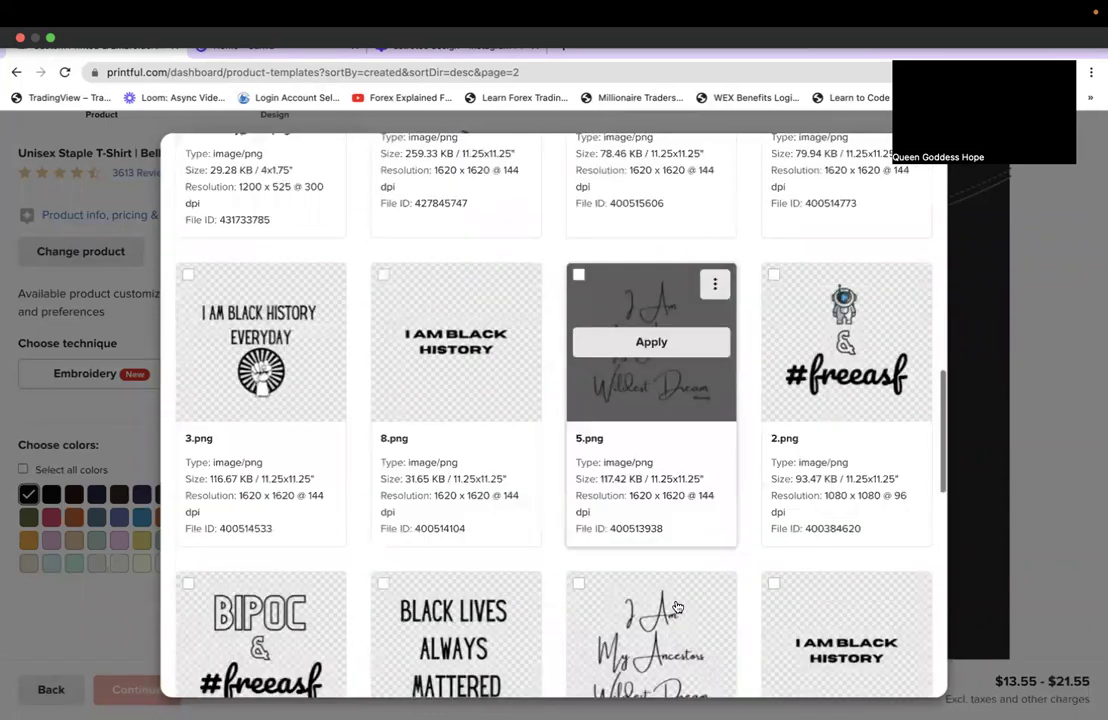
scroll(676, 607, "down", 3)
scroll(676, 607, "down", 7)
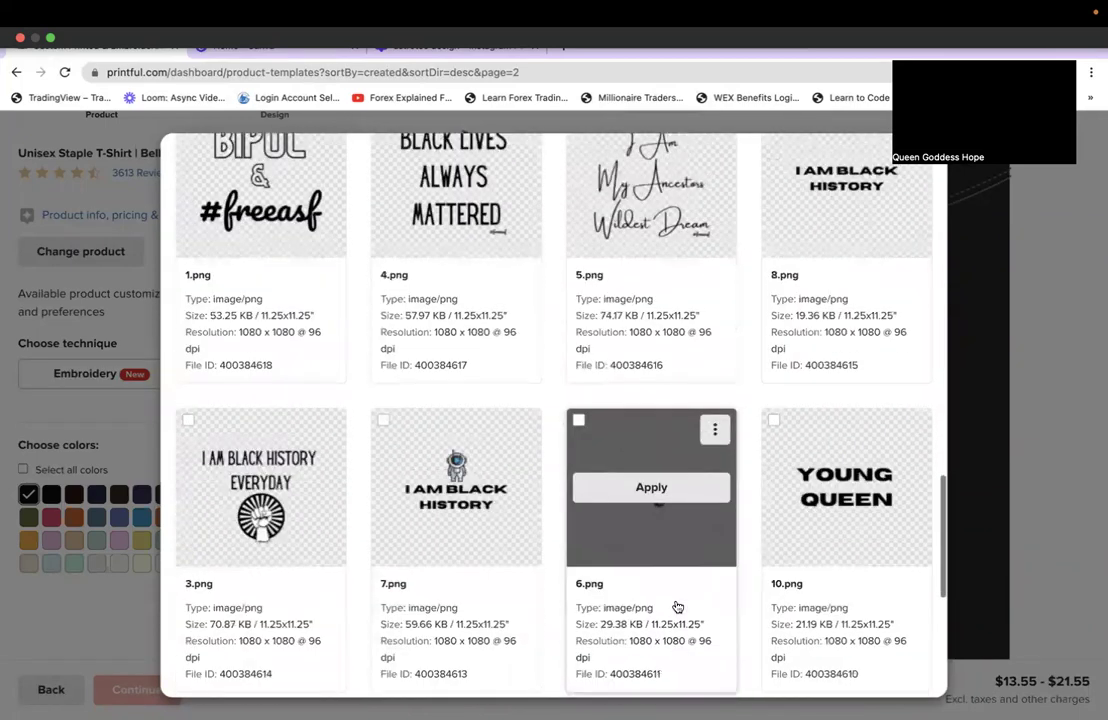
scroll(675, 606, "up", 11)
scroll(220, 320, "up", 10)
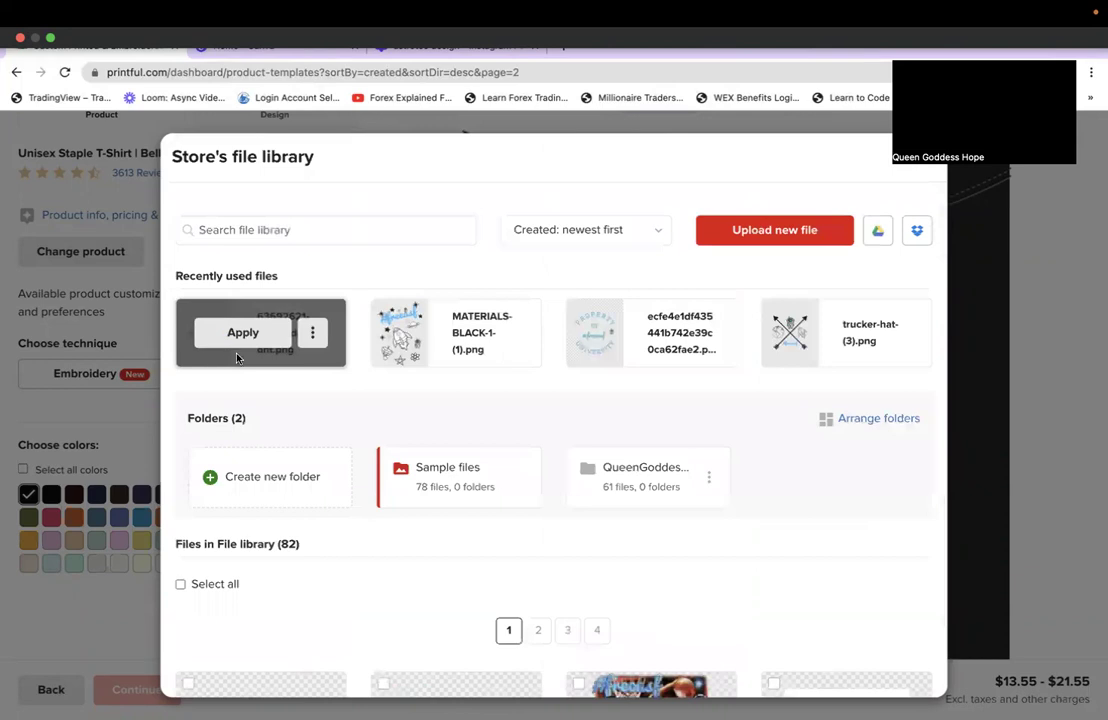
Step: Try the recently used 63692621-embroidery_front.png on the outside label and remove it again
left_click(240, 330)
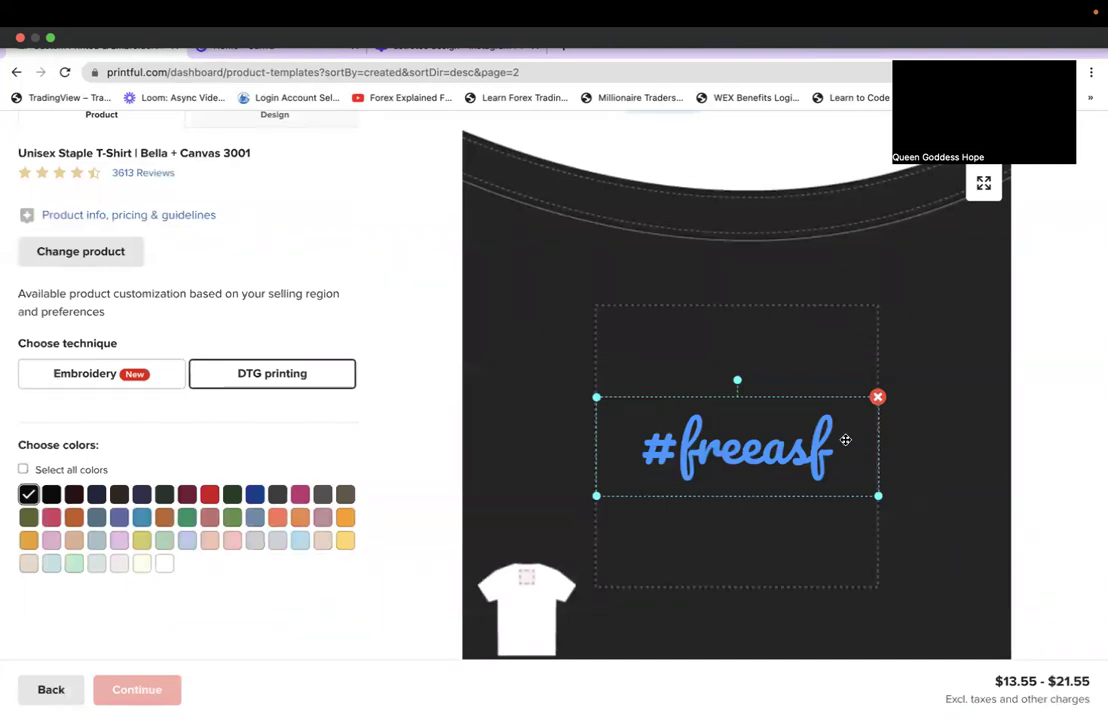
left_click(877, 397)
Step: Reopen the file library and examine the first page of designs in the folder beside Sample files
left_click(683, 433)
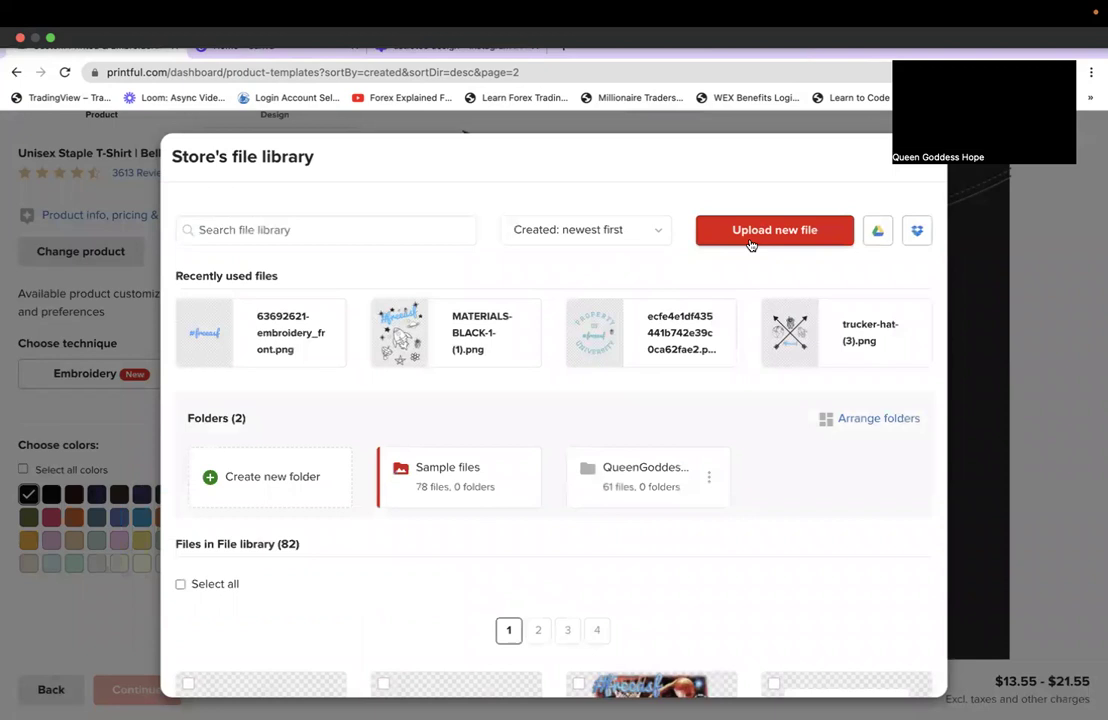
left_click(638, 470)
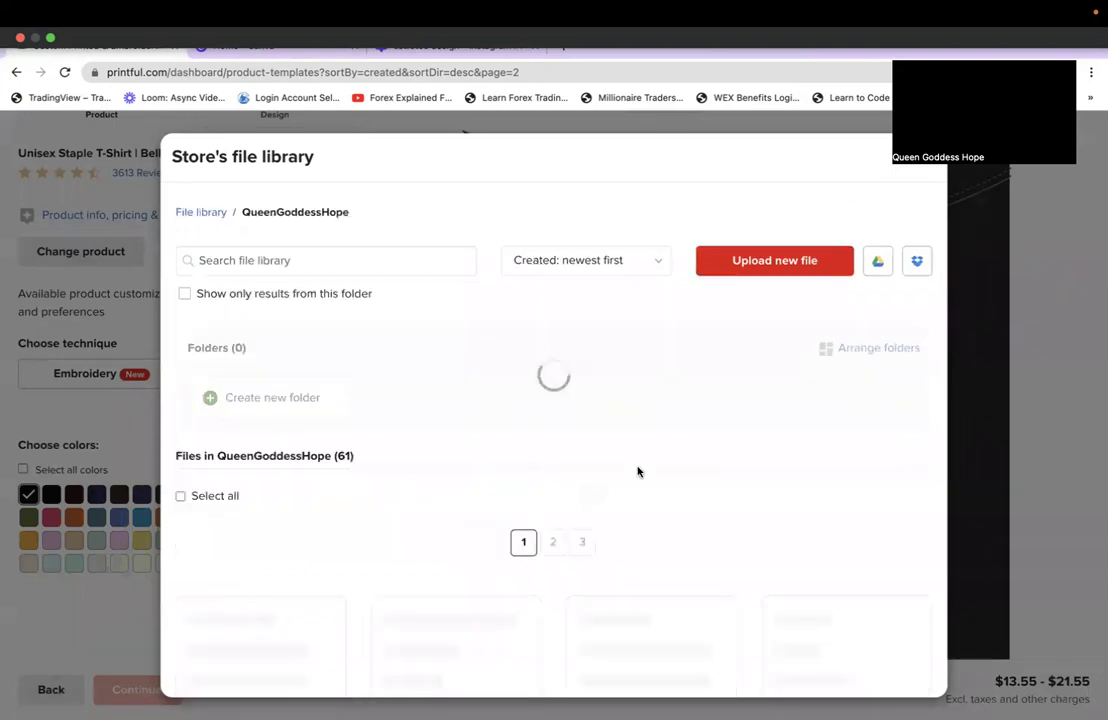
scroll(638, 470, "down", 5)
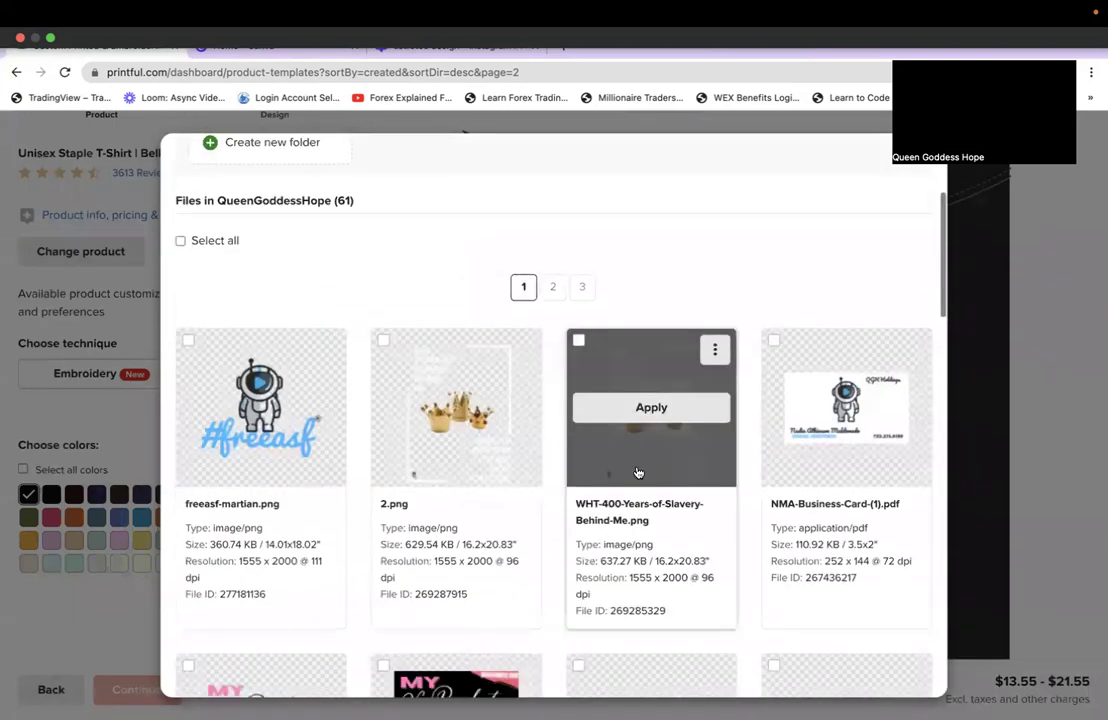
scroll(396, 495, "down", 3)
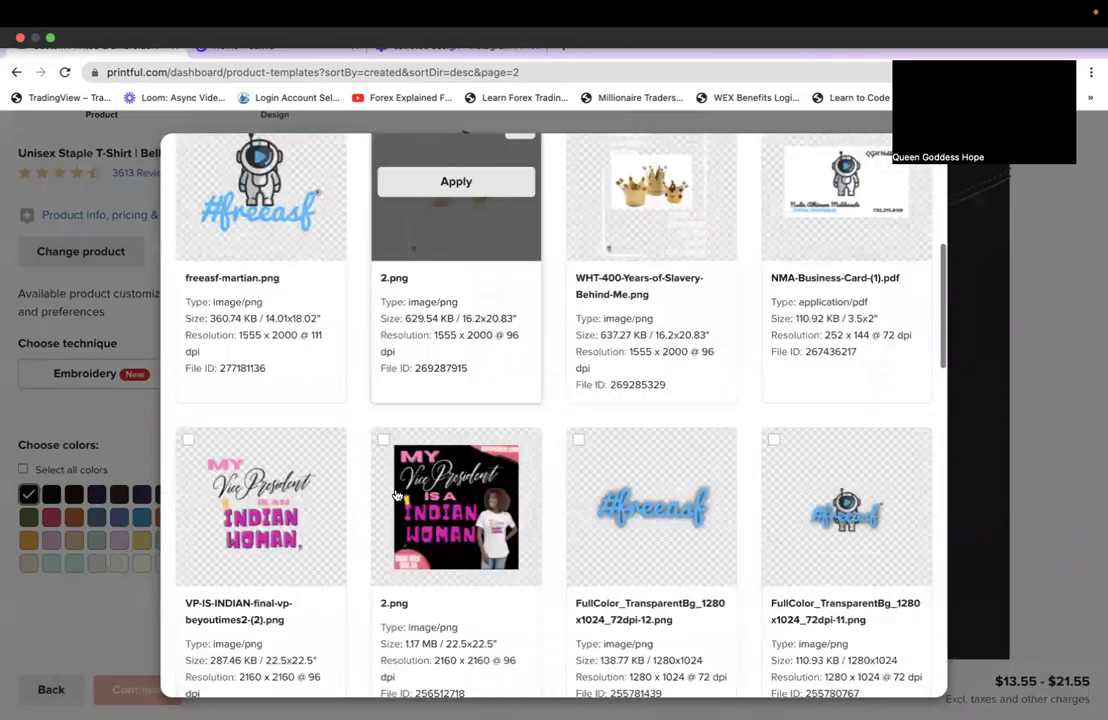
scroll(396, 495, "down", 3)
scroll(396, 495, "down", 8)
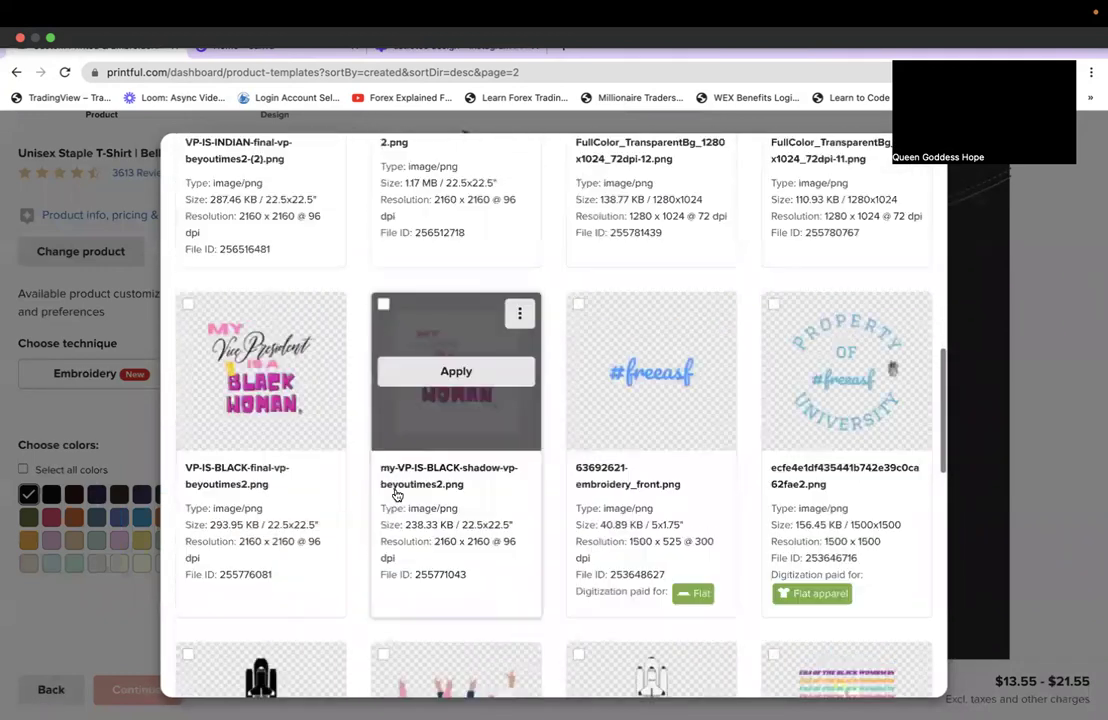
scroll(396, 495, "down", 7)
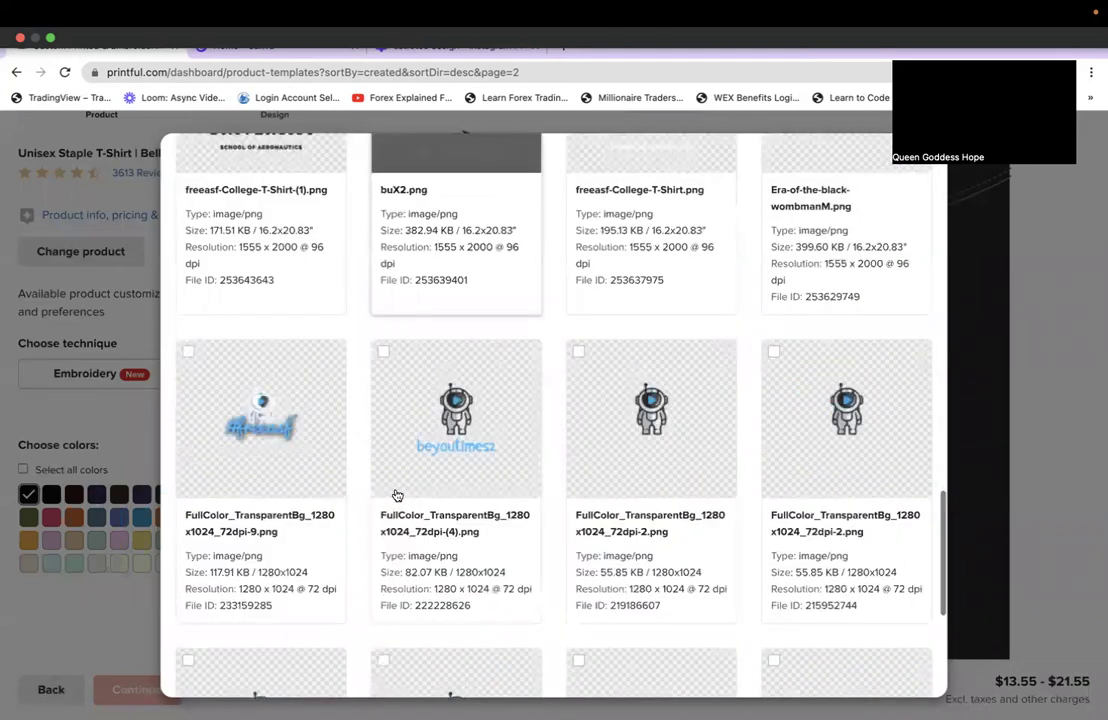
scroll(396, 495, "down", 2)
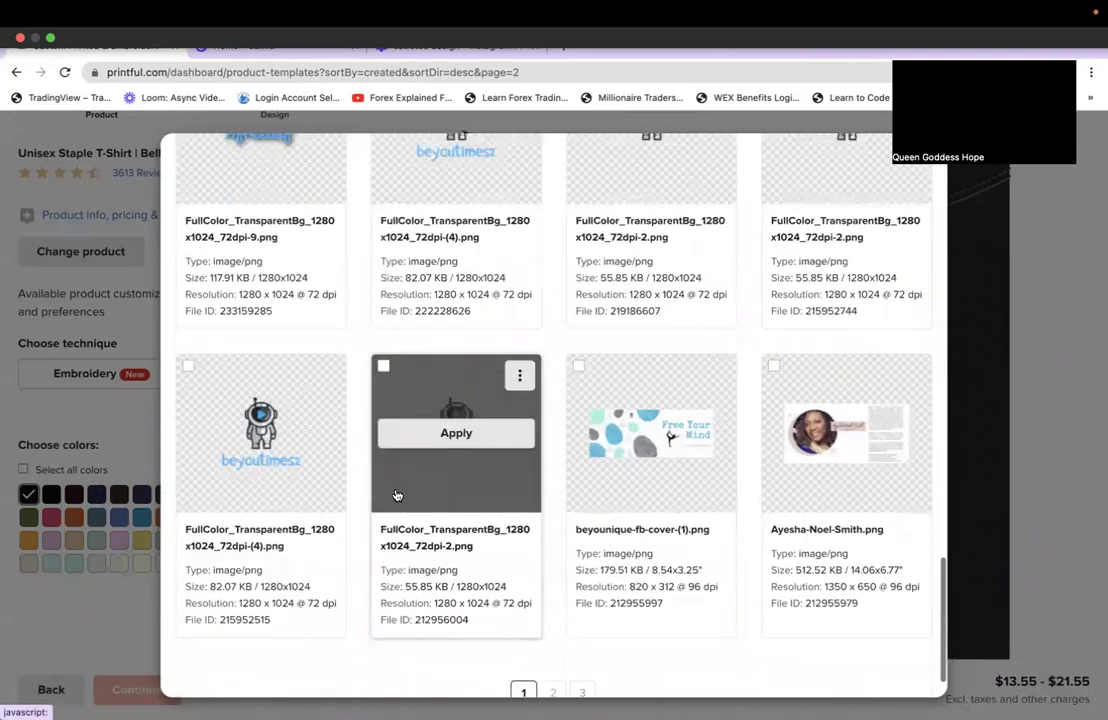
Step: Examine the designs on pages 2 and 3 of the opened folder
left_click(556, 636)
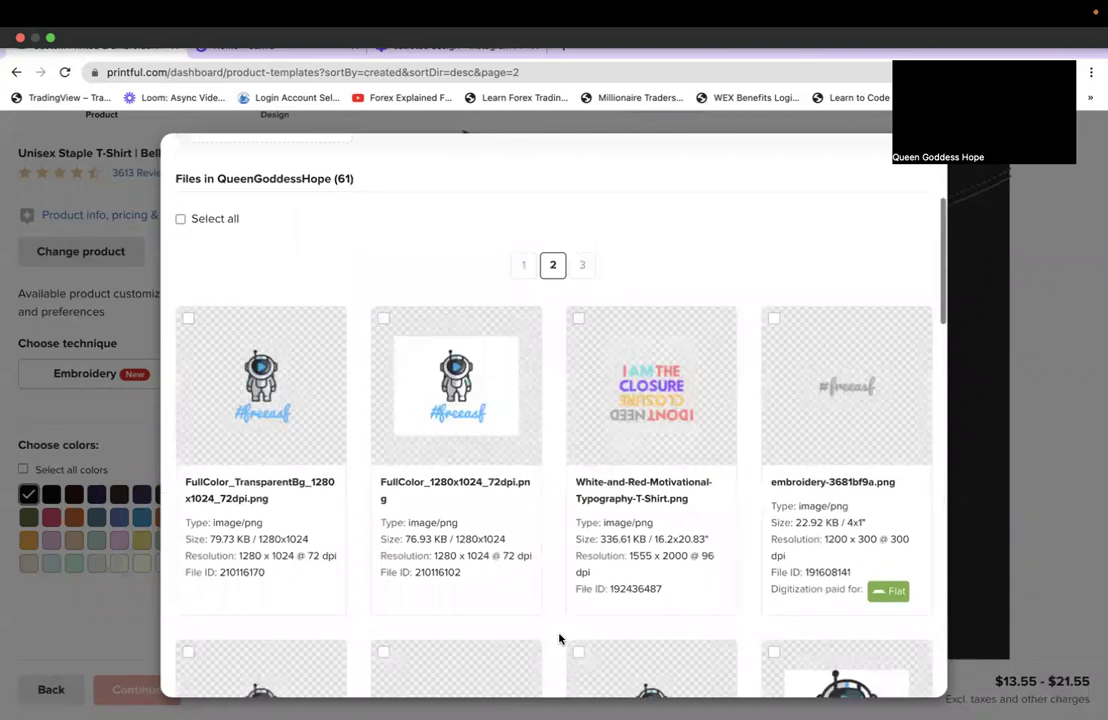
scroll(559, 638, "down", 5)
scroll(559, 638, "down", 6)
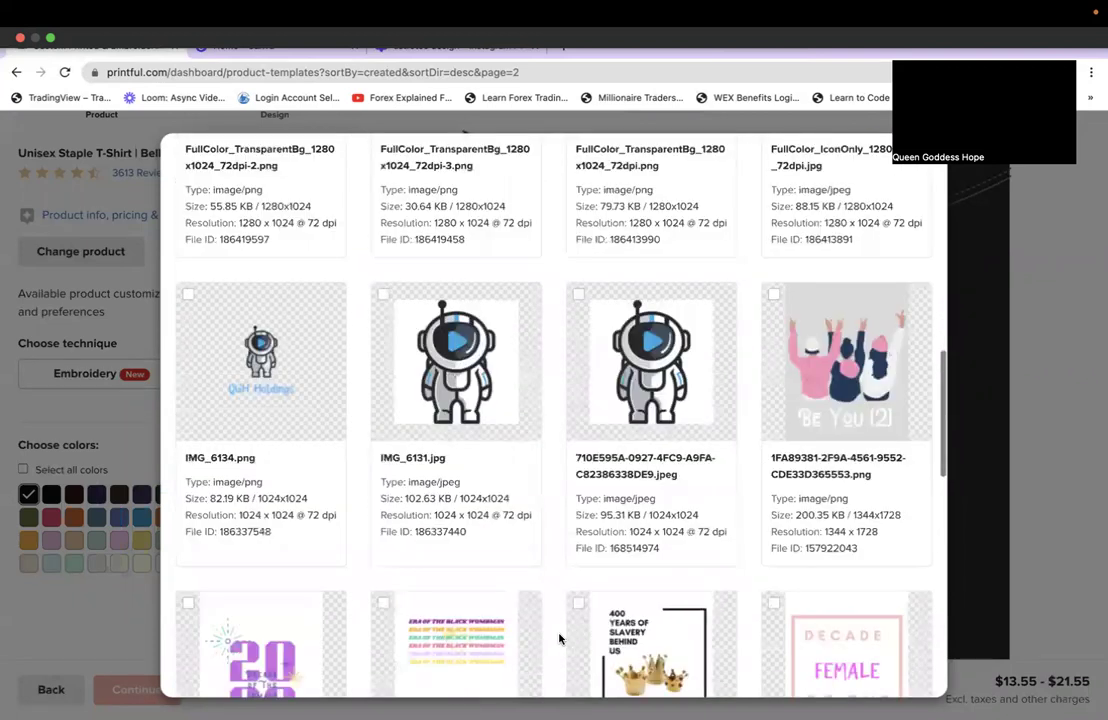
scroll(559, 638, "down", 7)
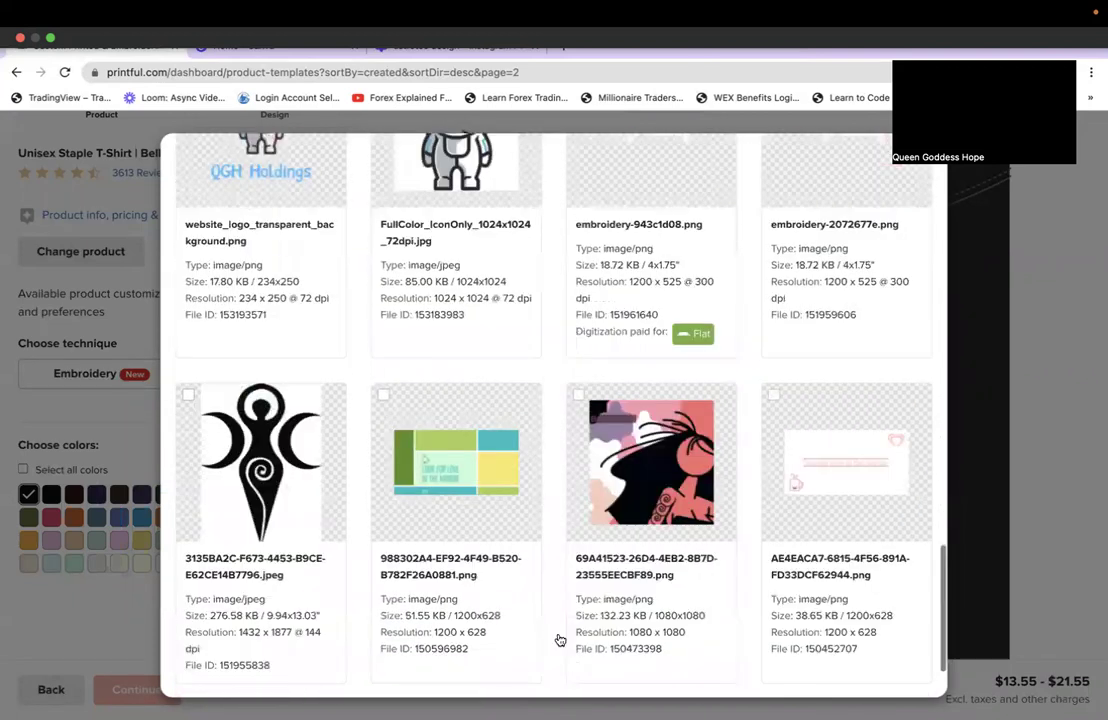
left_click(581, 634)
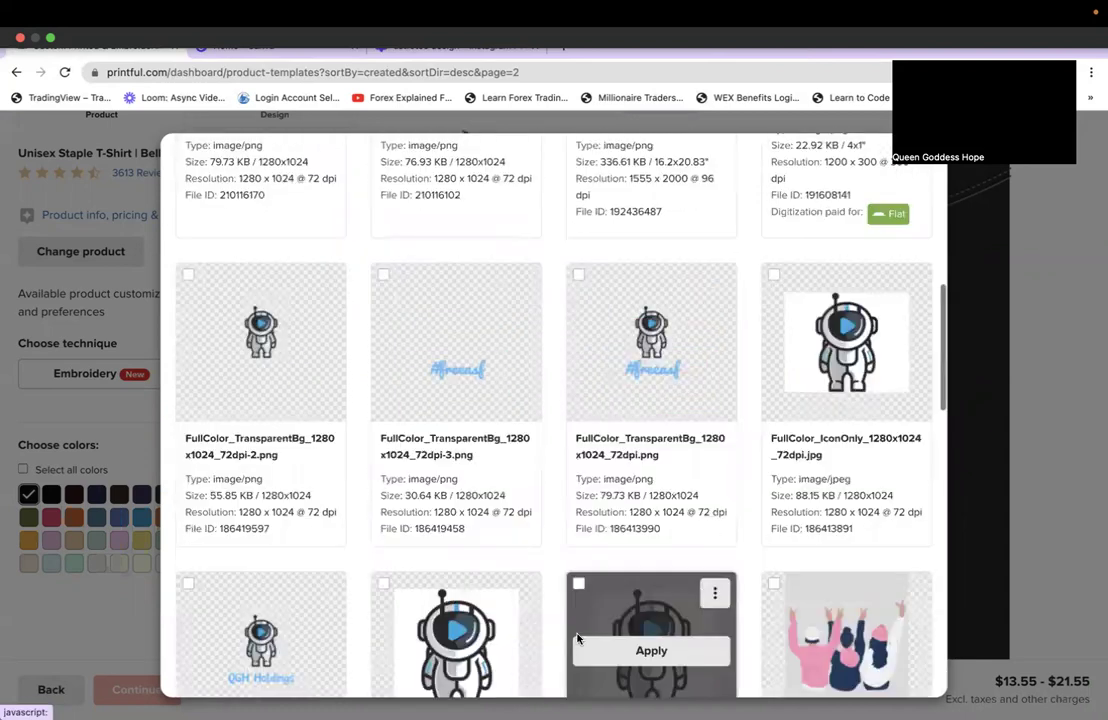
scroll(577, 638, "down", 5)
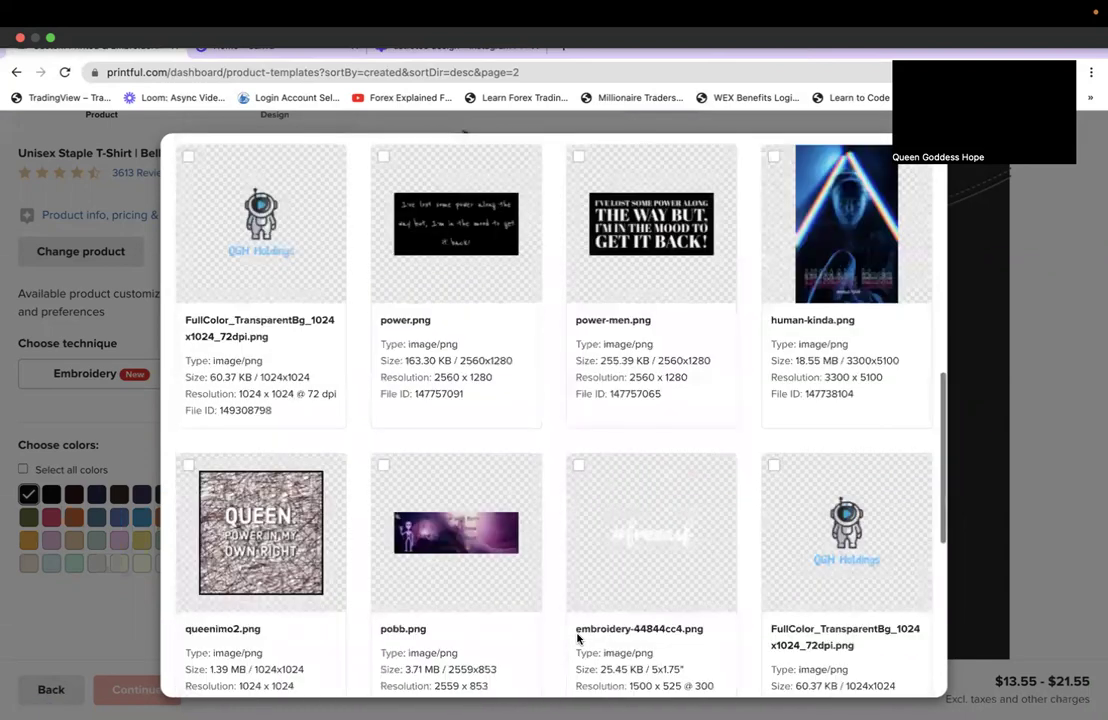
scroll(577, 638, "up", 5)
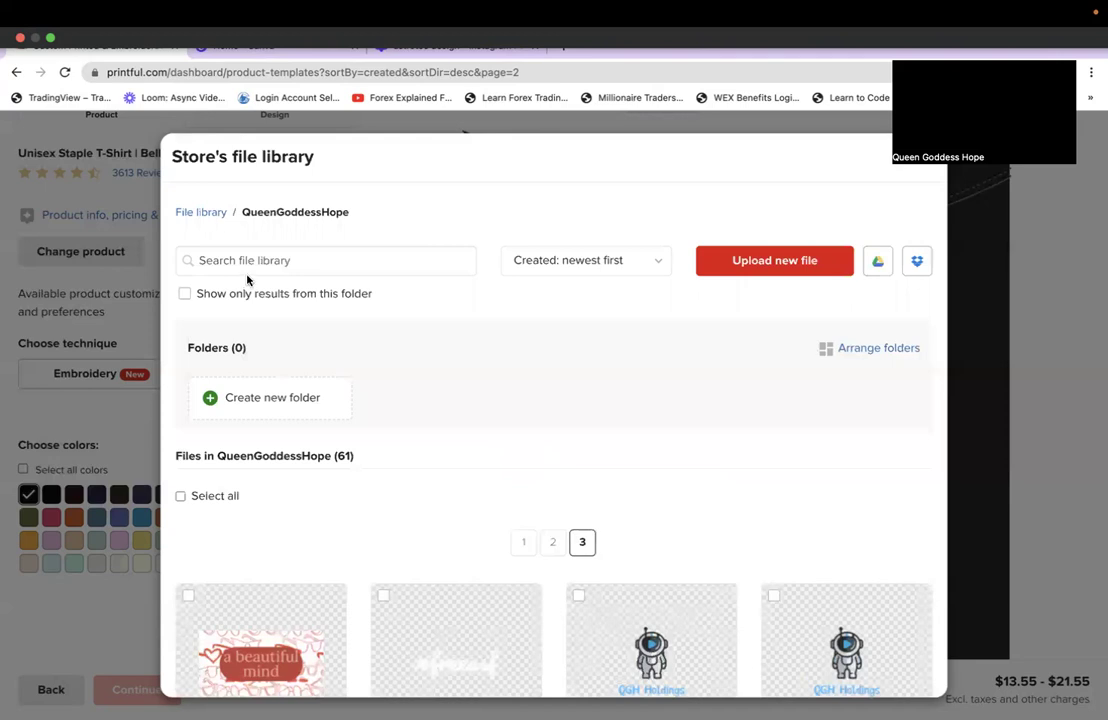
Step: Return to the main file library and look through the designs on pages 1 and 2
left_click(212, 207)
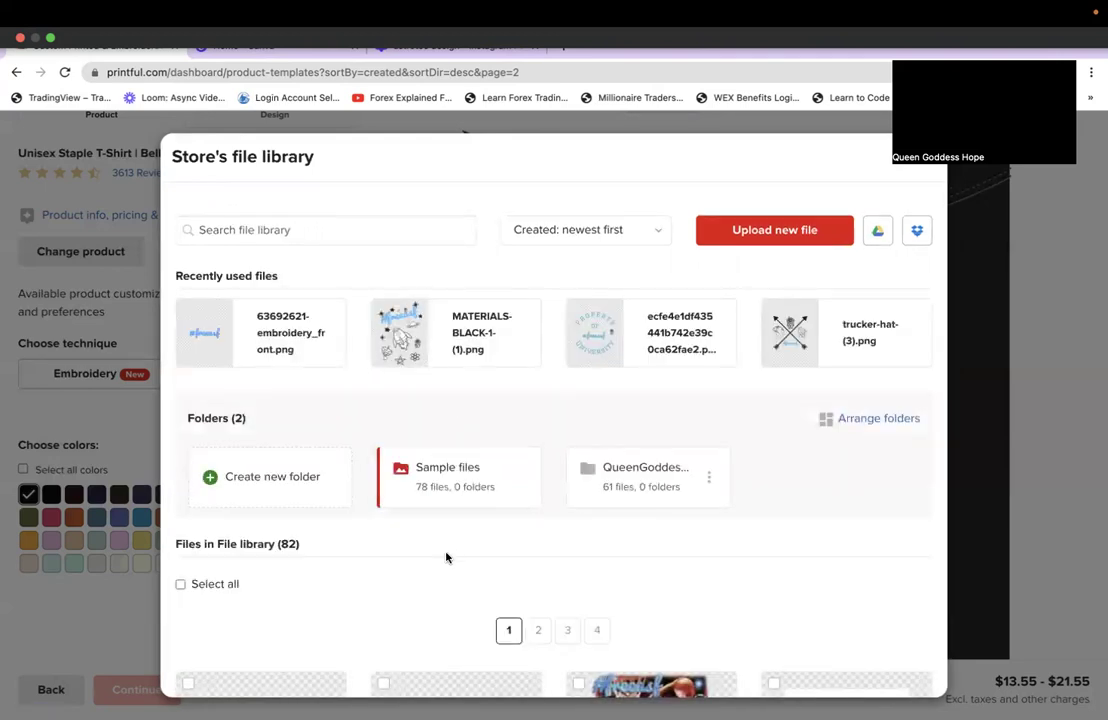
scroll(549, 565, "down", 10)
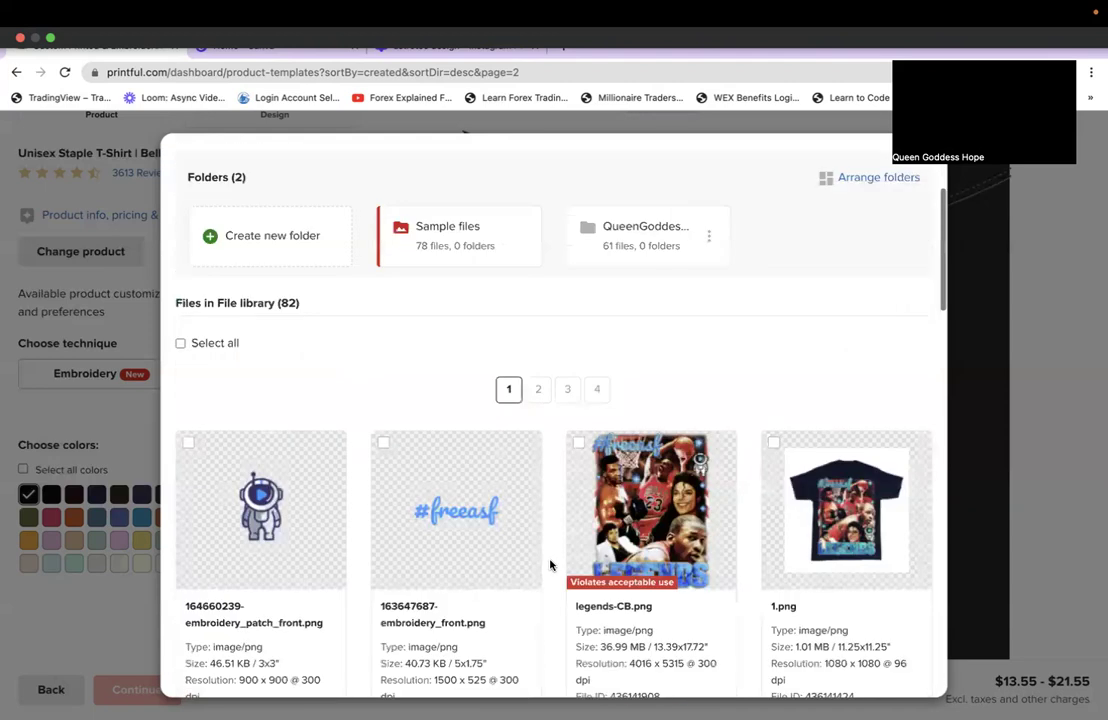
scroll(544, 585, "down", 5)
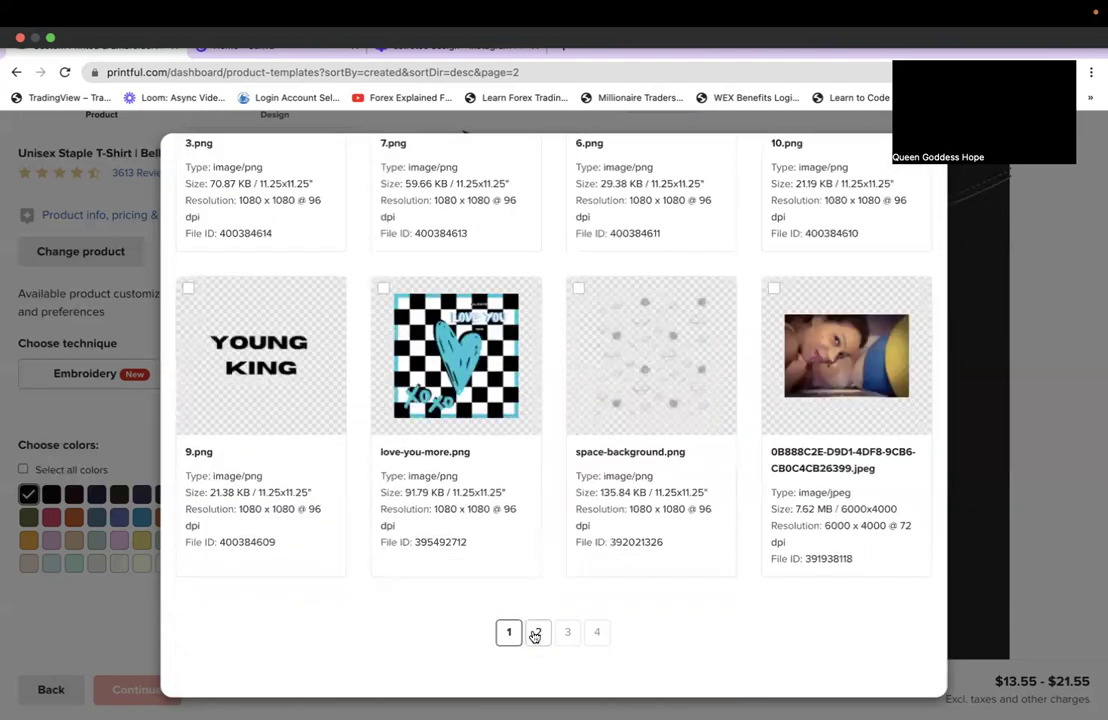
left_click(536, 632)
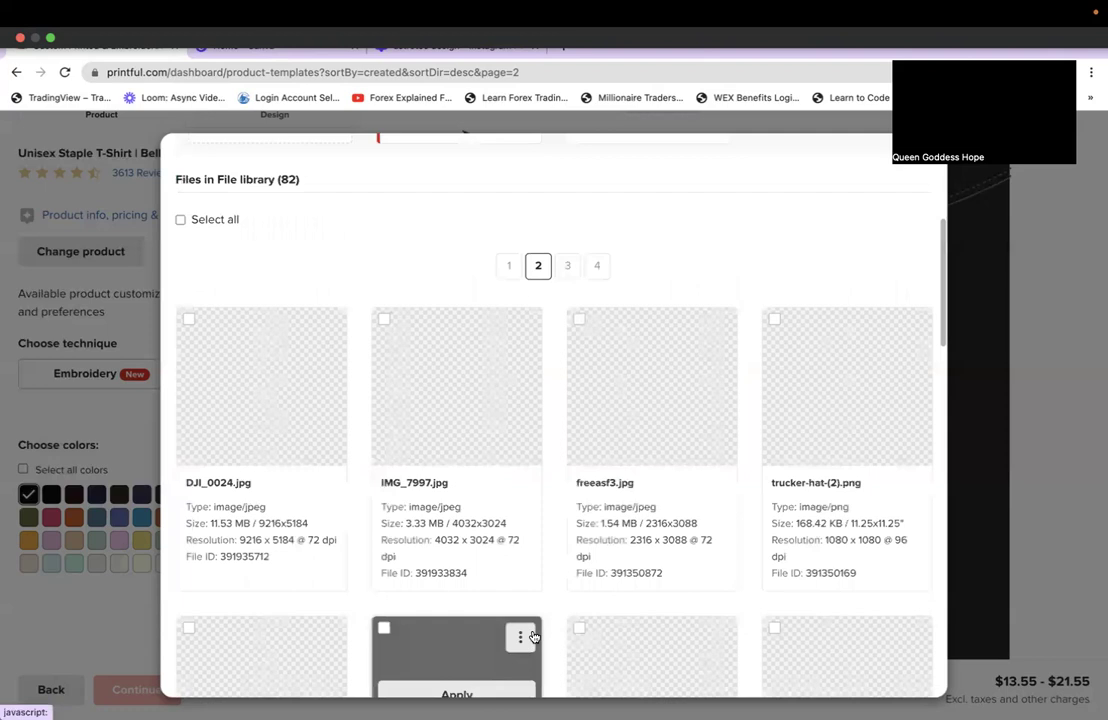
scroll(533, 637, "down", 5)
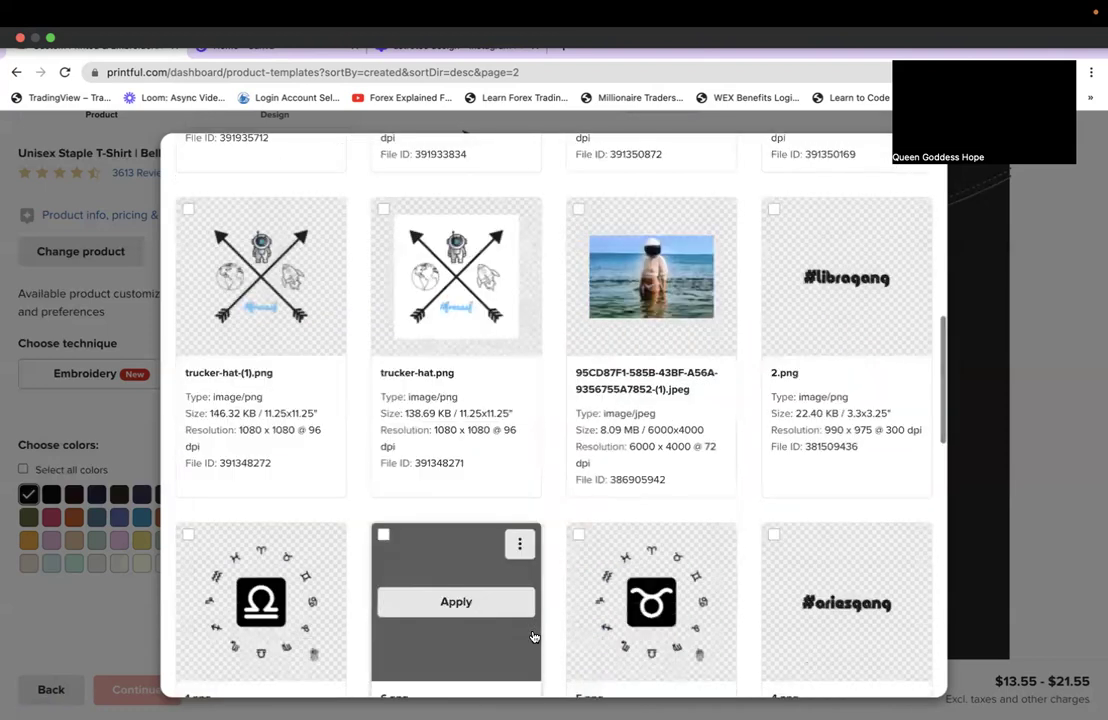
scroll(534, 637, "down", 10)
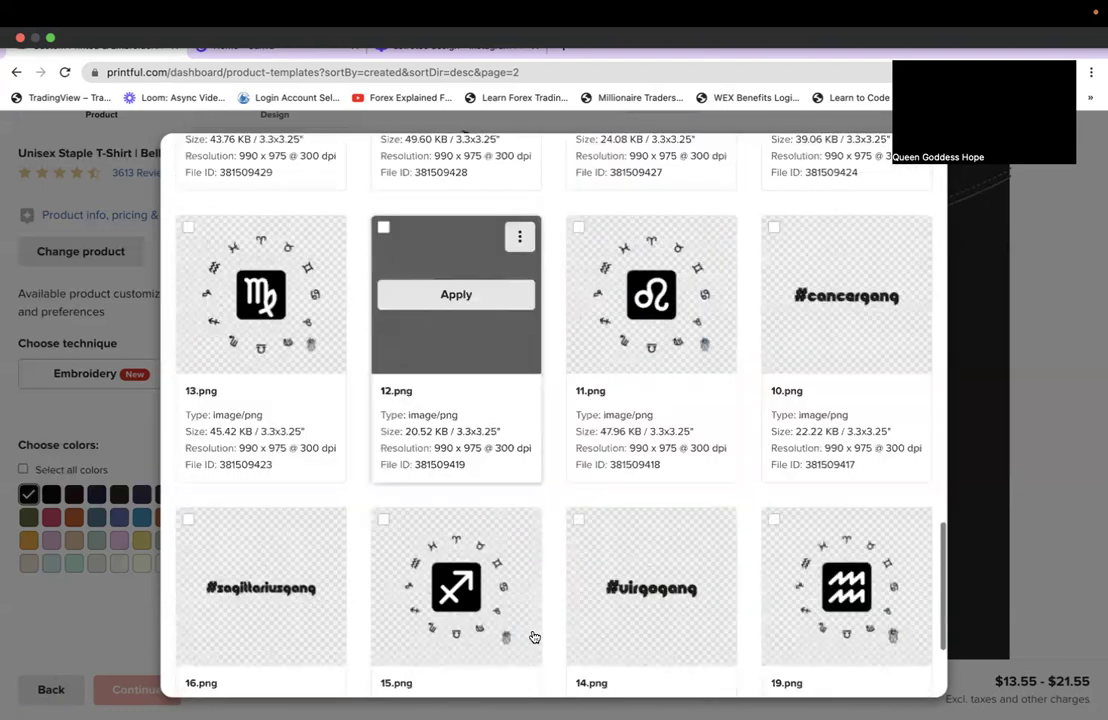
Step: Look through pages 3 and 4 of the main file library and go back to page 3
scroll(563, 643, "up", 2)
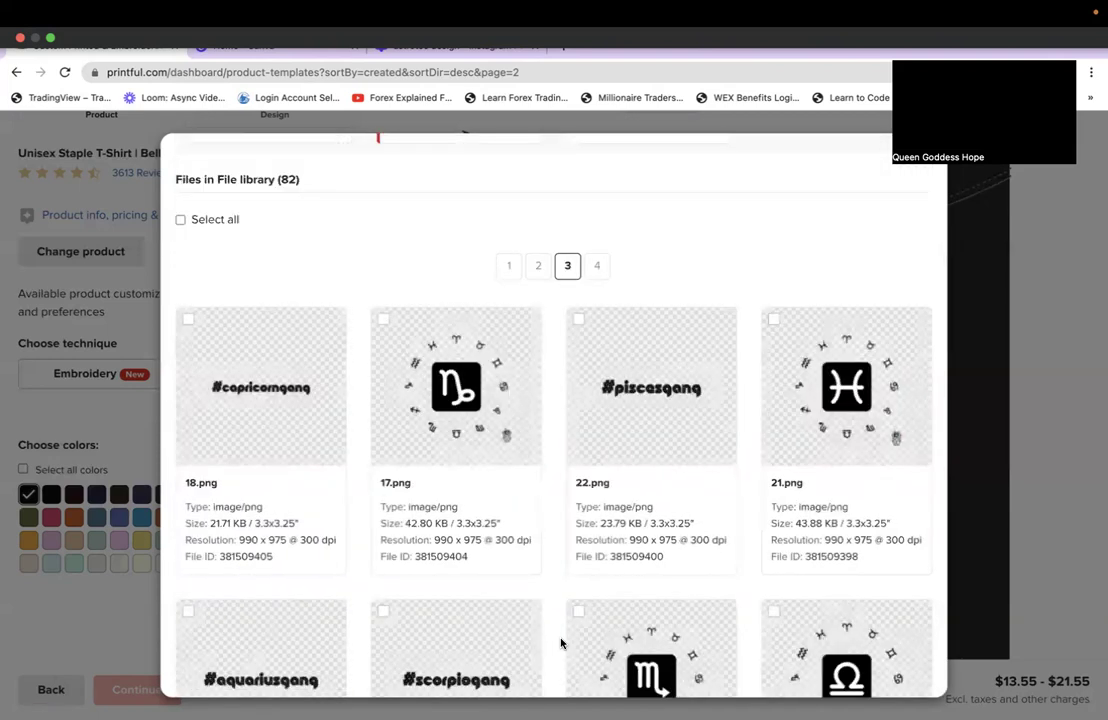
scroll(561, 643, "down", 1)
scroll(561, 643, "down", 10)
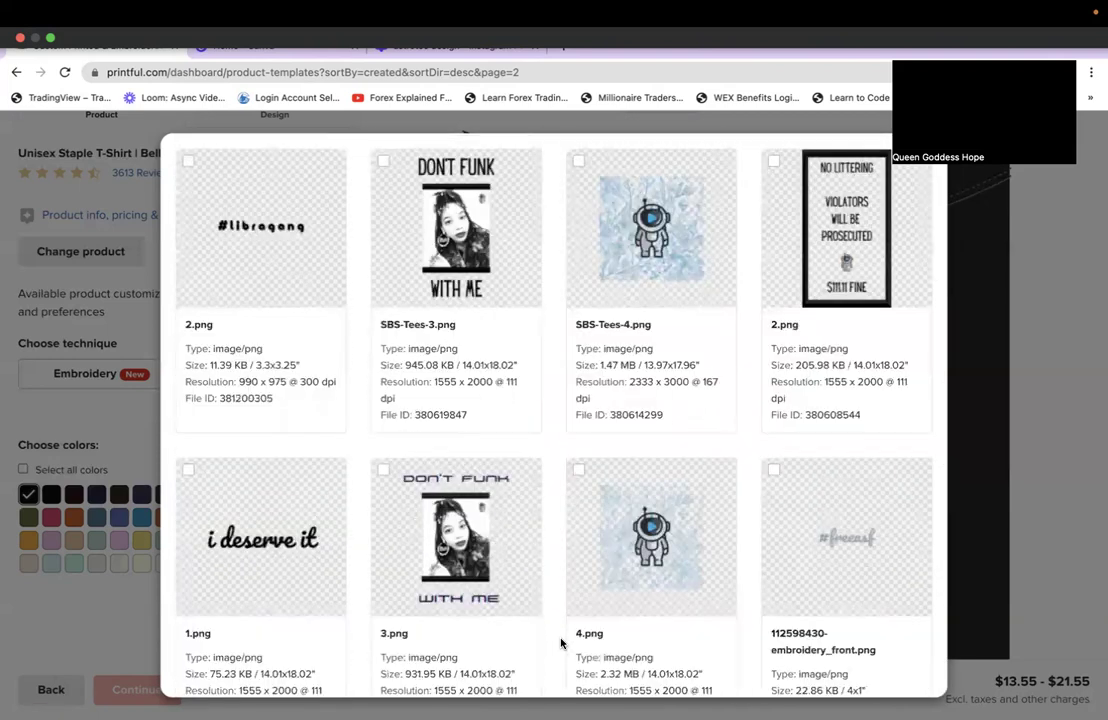
scroll(561, 643, "down", 5)
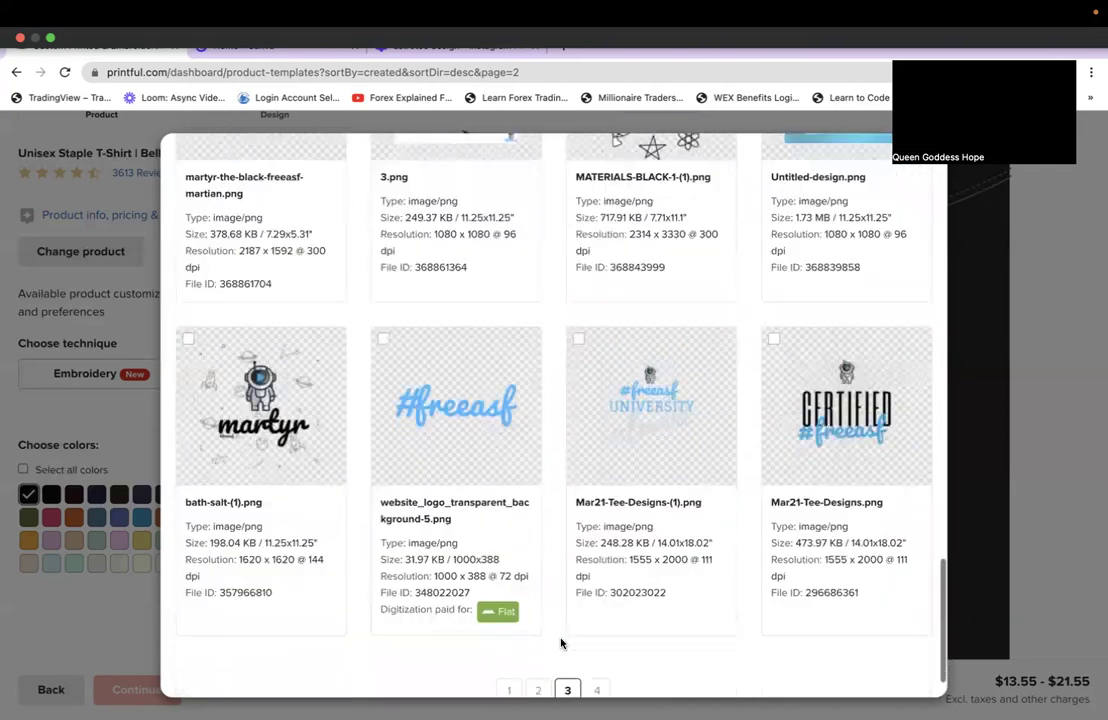
left_click(595, 632)
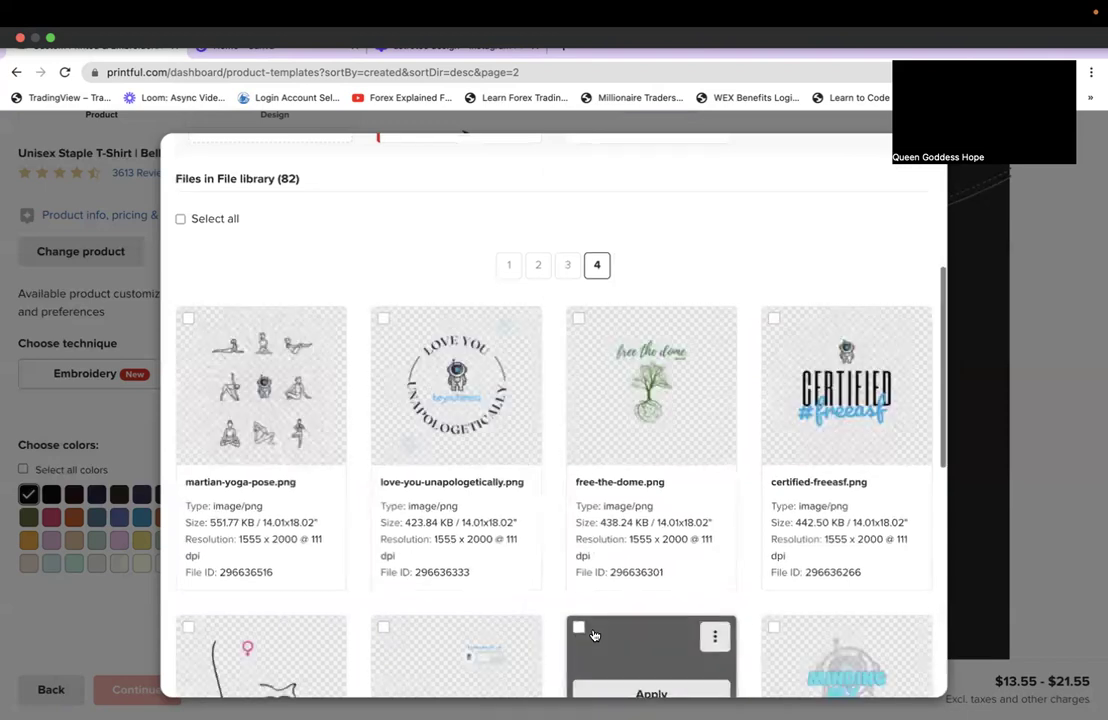
scroll(594, 633, "down", 5)
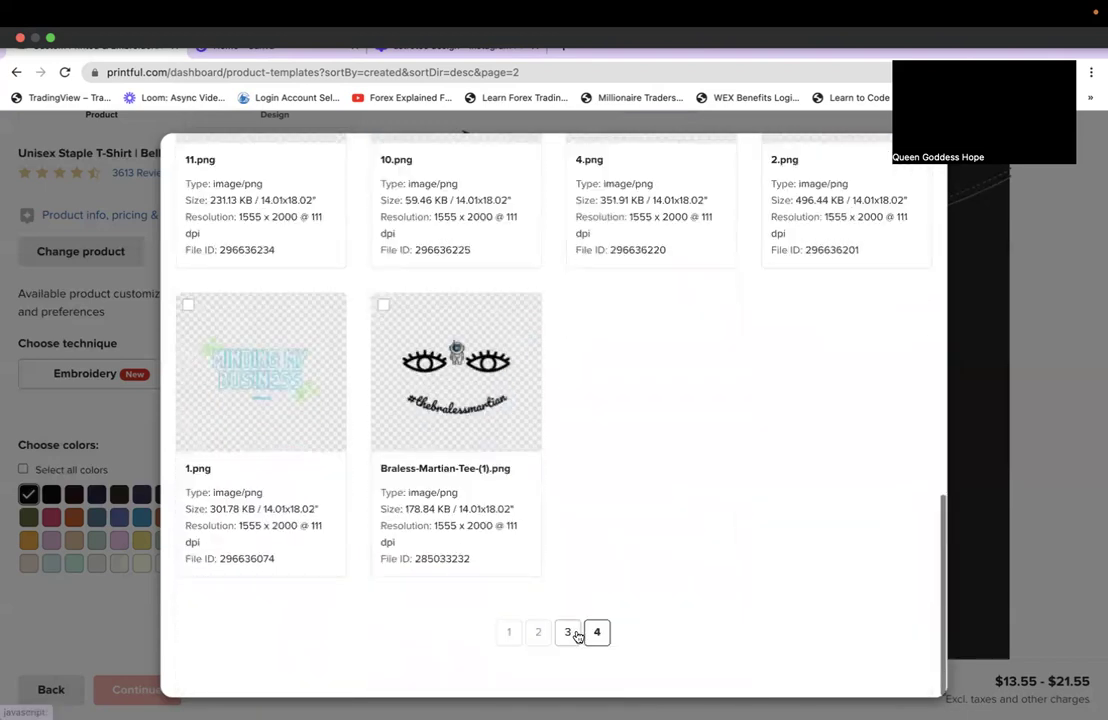
scroll(570, 632, "up", 1)
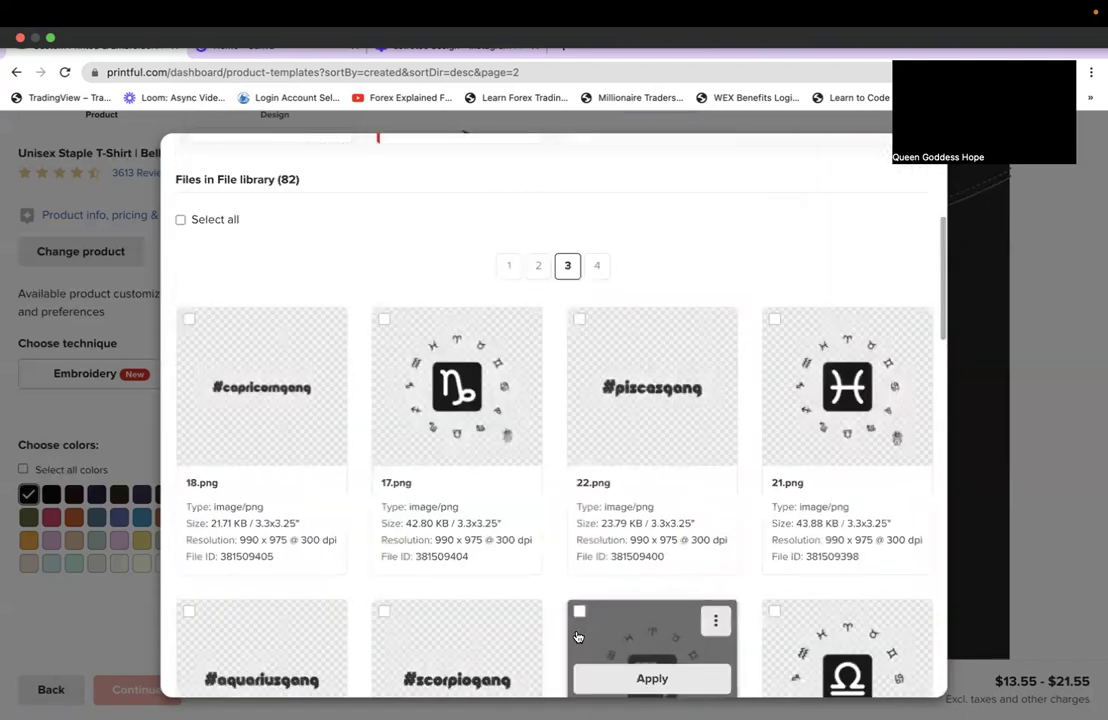
Step: Apply the recently used #freeasf file 63692621-embroidery_front.png to the outside label and dismiss the background removal offer
scroll(577, 636, "down", 8)
scroll(552, 271, "up", 10)
left_click(240, 337)
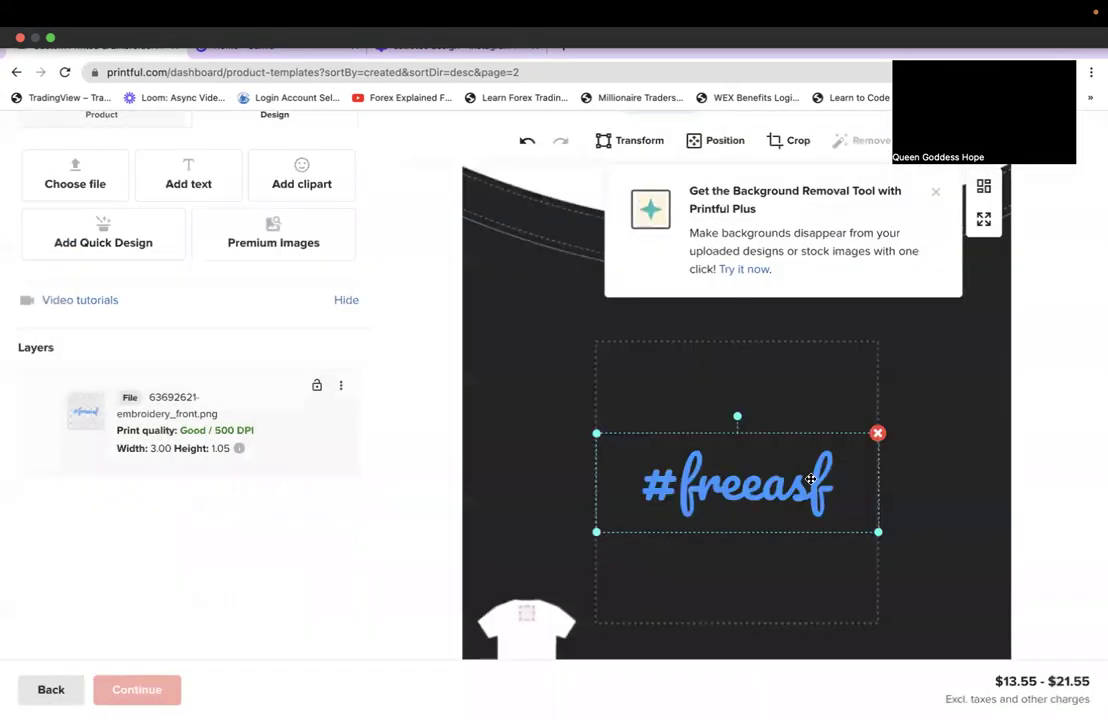
left_click(936, 193)
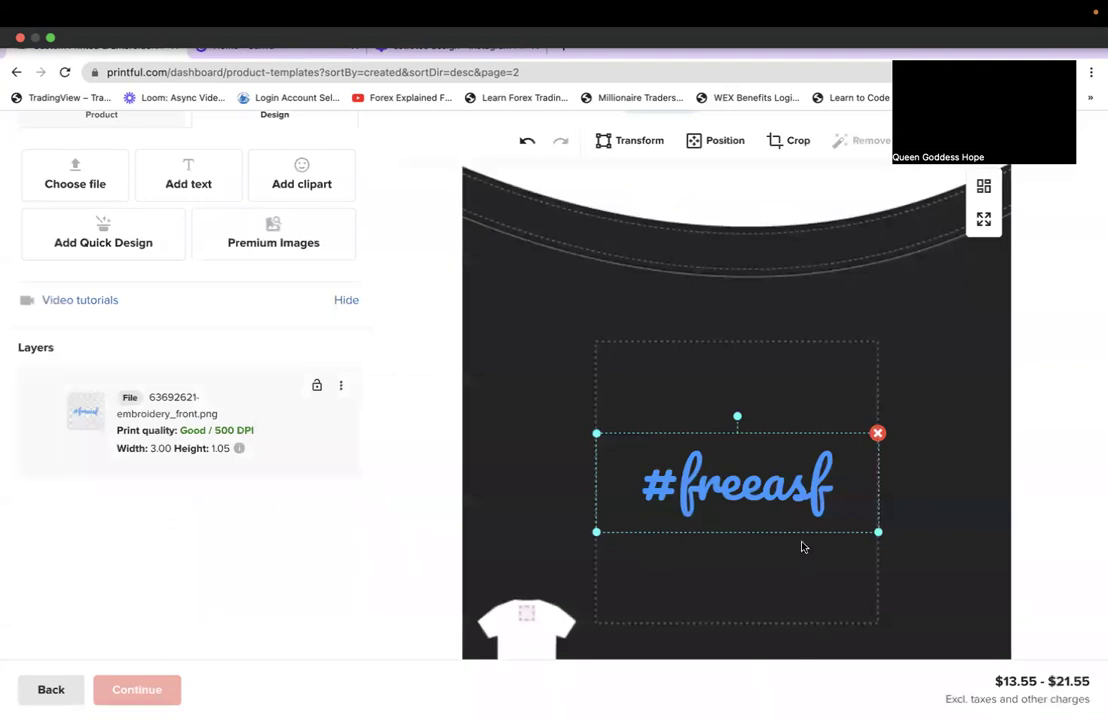
Step: Upload 1.png and 2.png from the astrotee design folder in Downloads to the file library for the shirt front
scroll(808, 313, "up", 2)
left_click(535, 187)
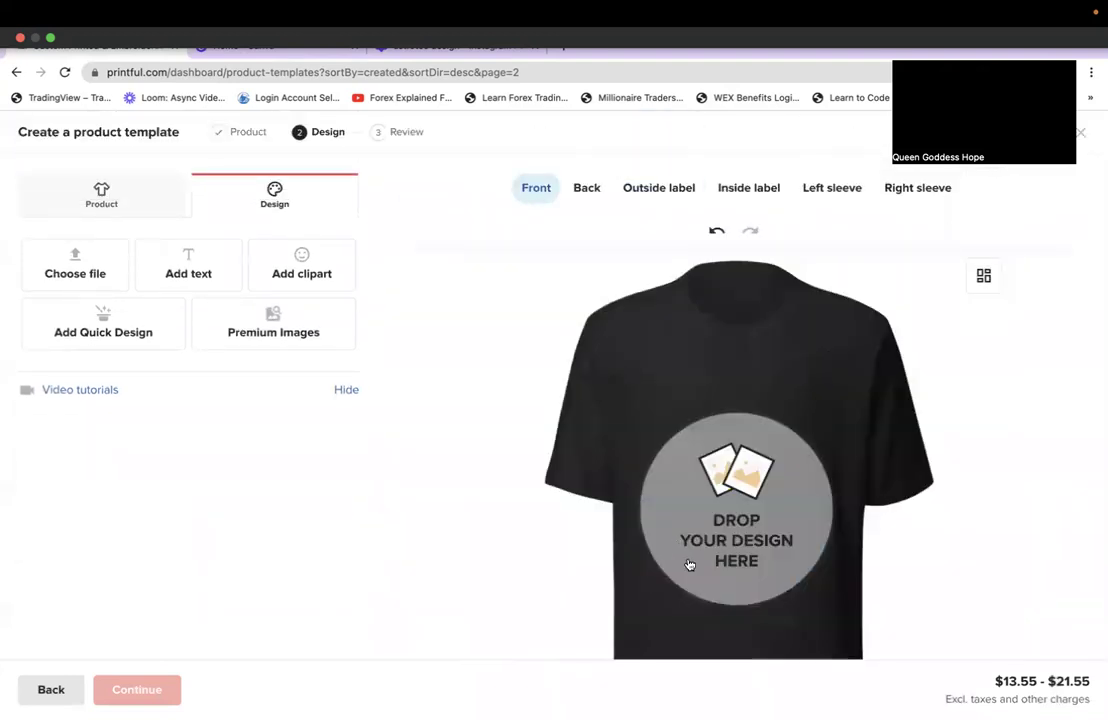
left_click(757, 521)
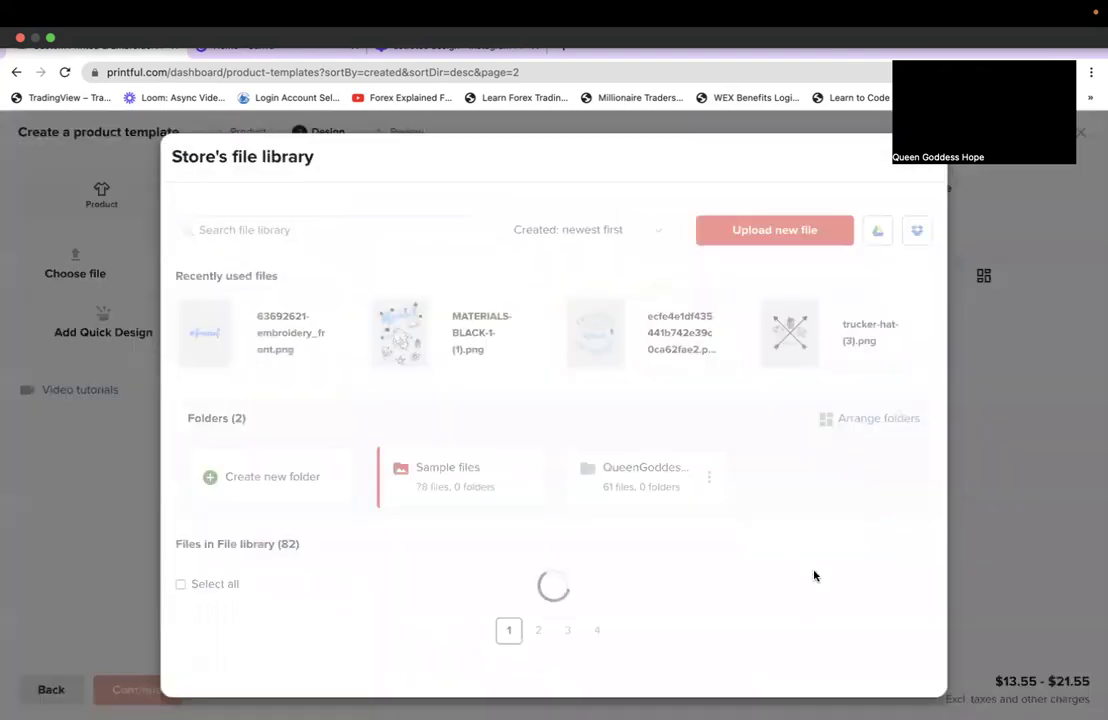
left_click(722, 229)
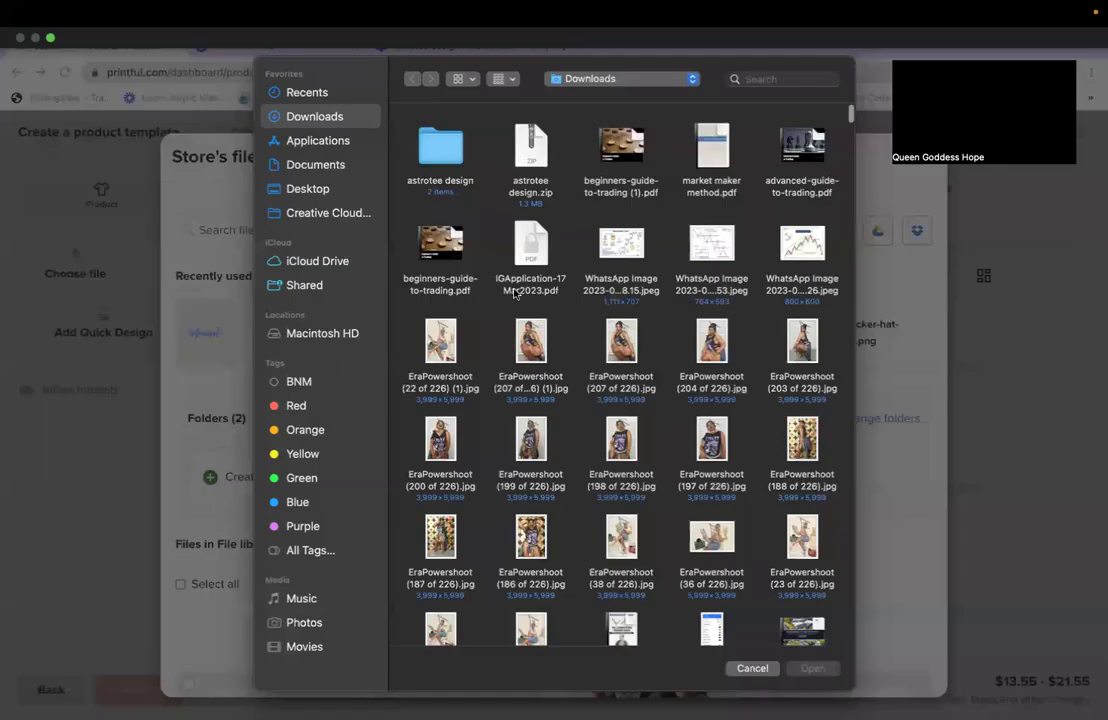
double_click(440, 152)
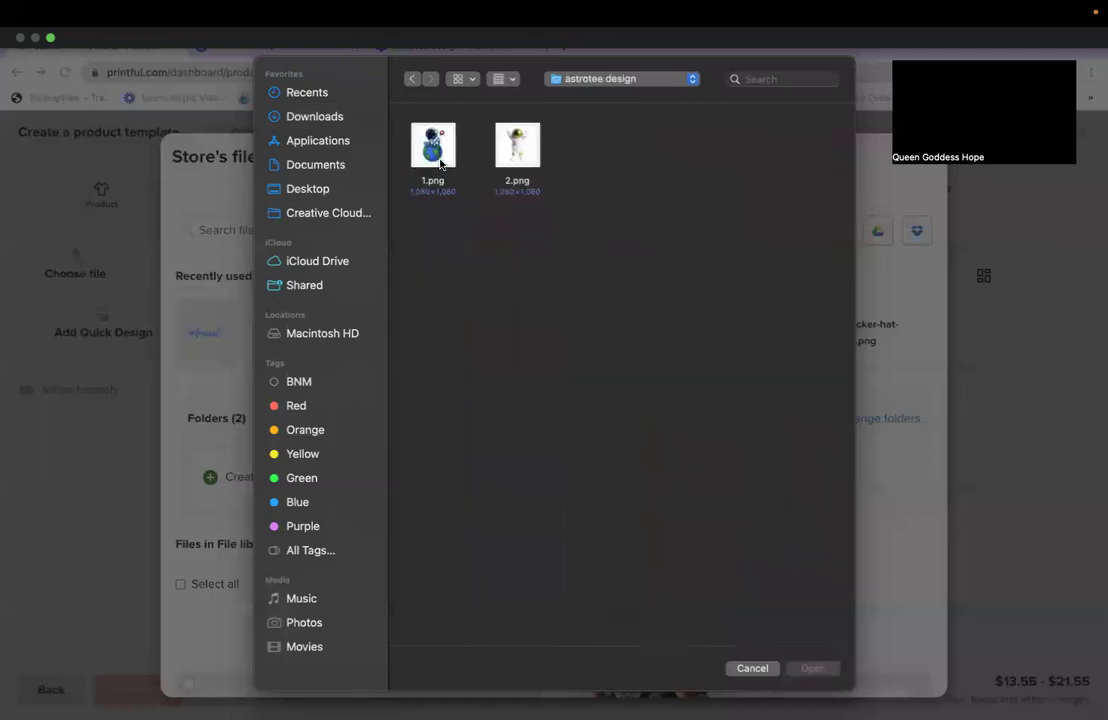
left_click(521, 159)
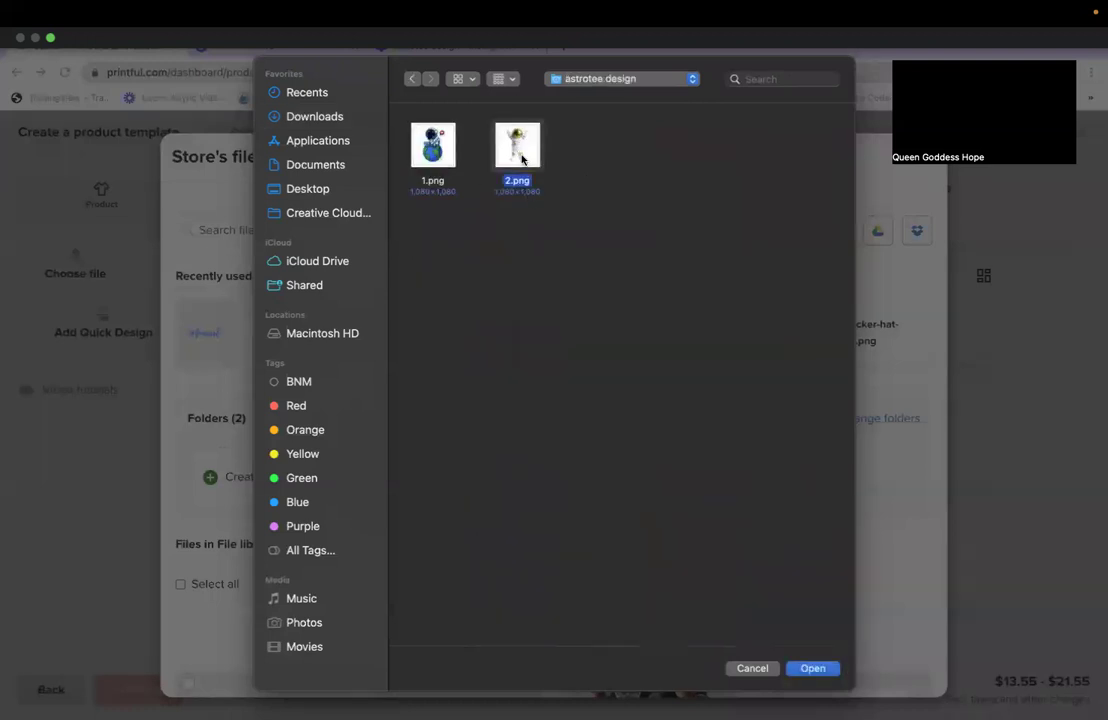
left_click(426, 159, "shift")
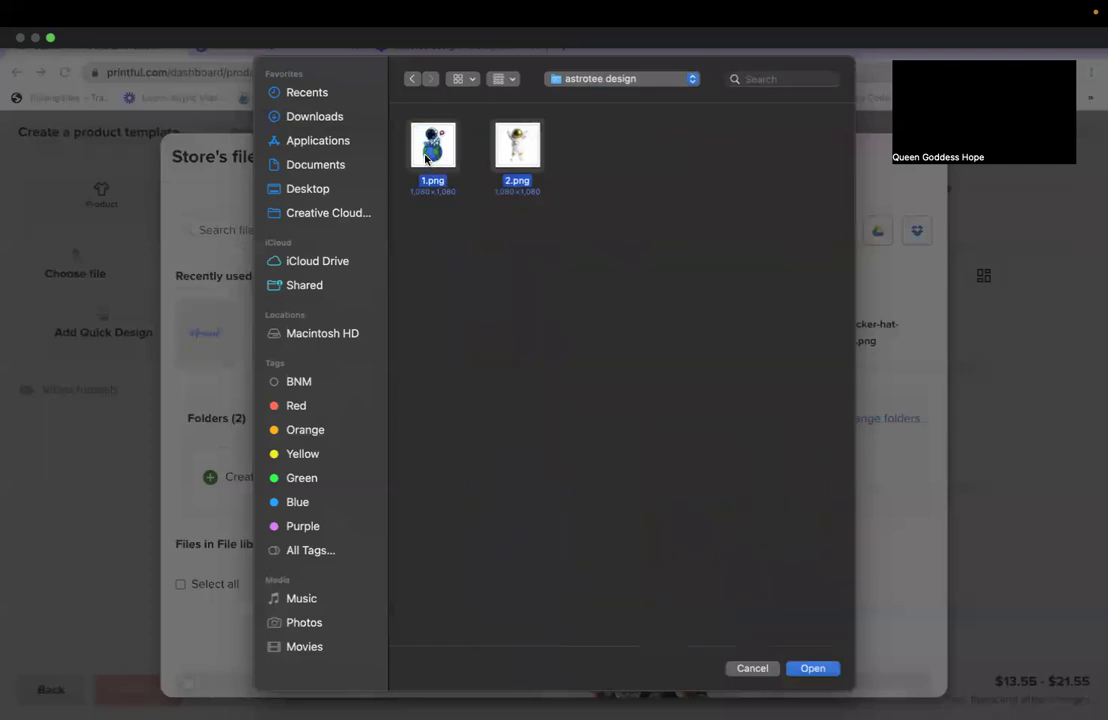
left_click(808, 668)
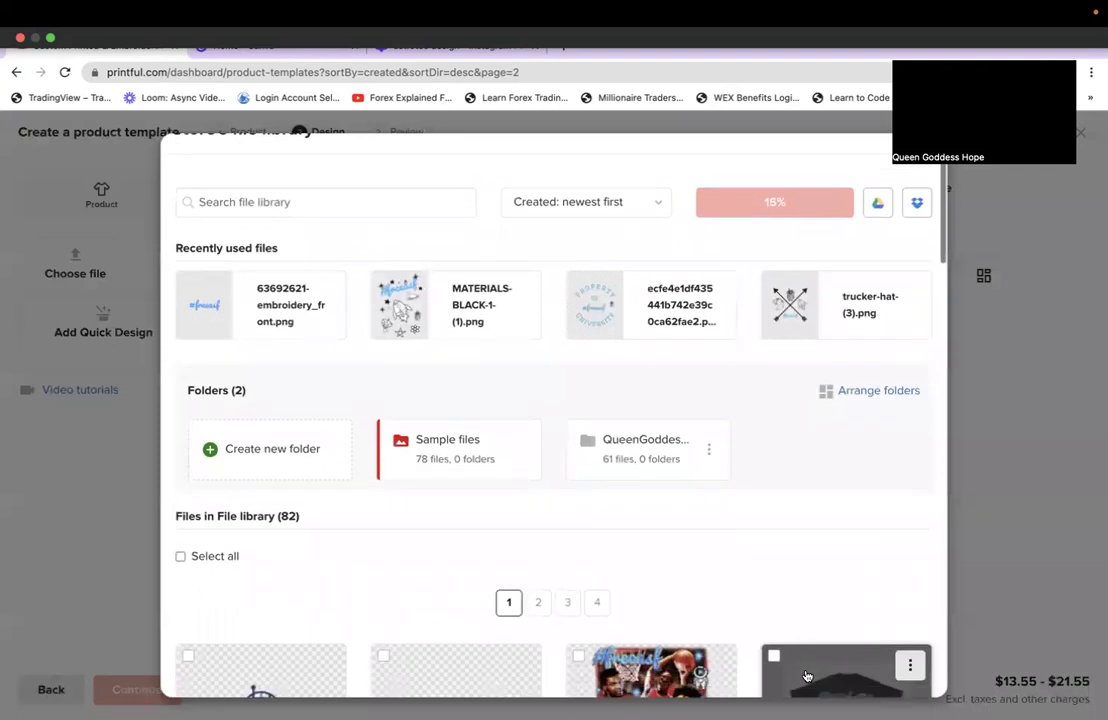
Step: Apply the uploaded astronaut image 2.png to the front of the shirt
scroll(805, 676, "down", 5)
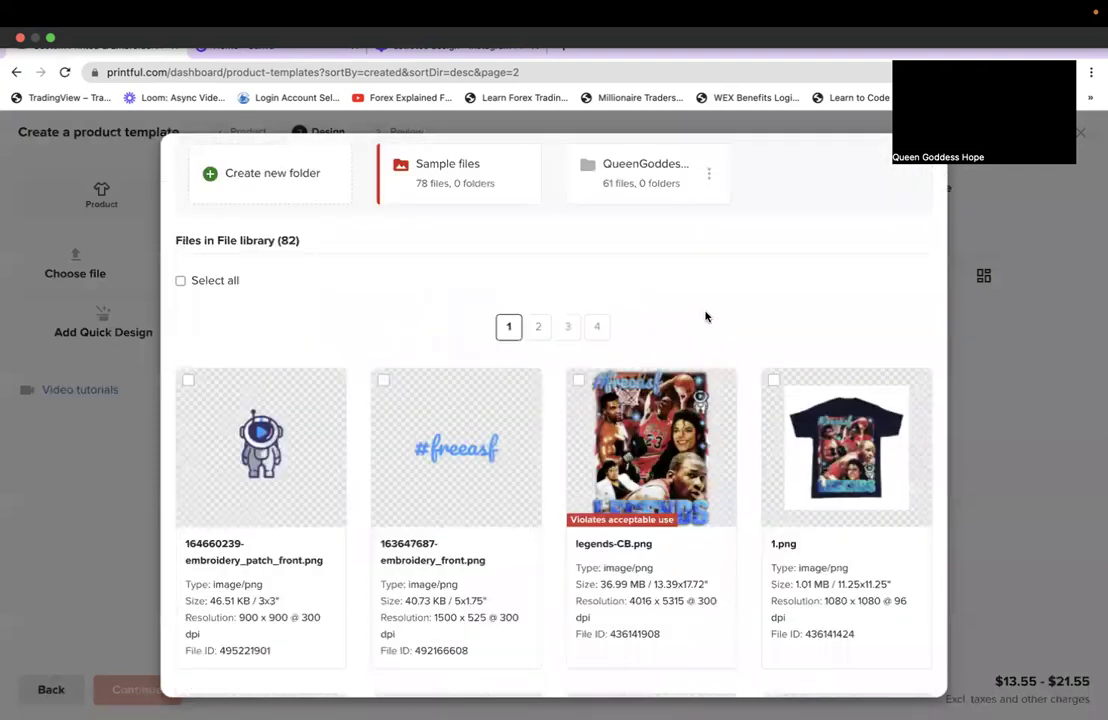
scroll(705, 316, "up", 3)
scroll(745, 296, "up", 1)
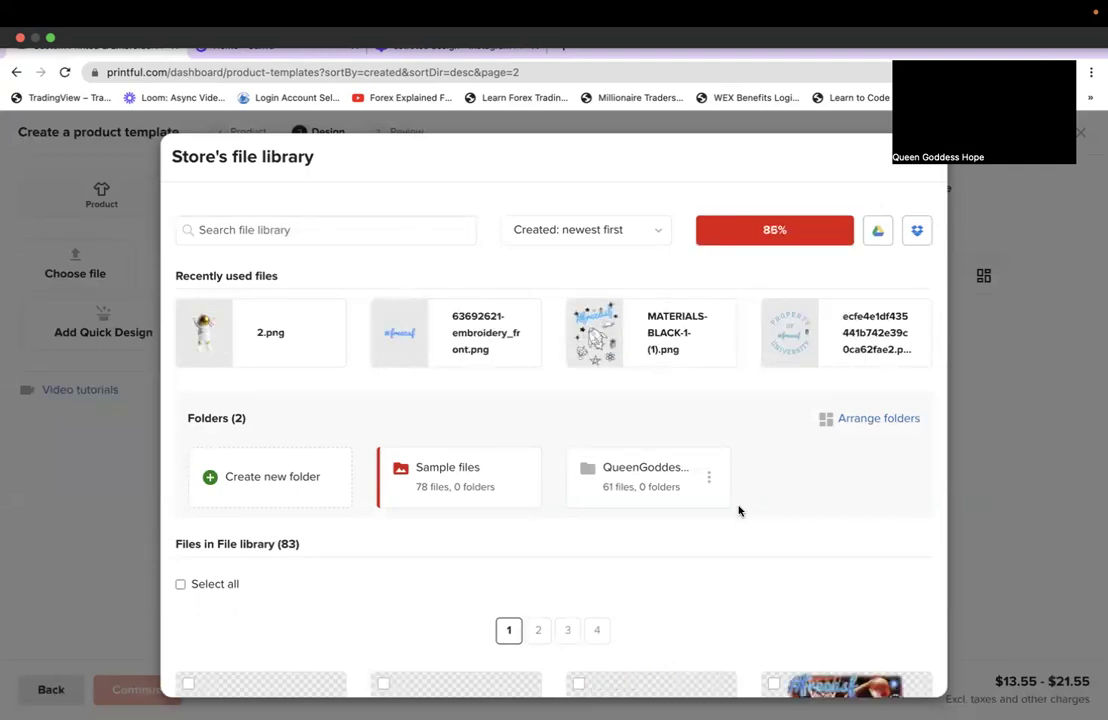
scroll(485, 601, "down", 3)
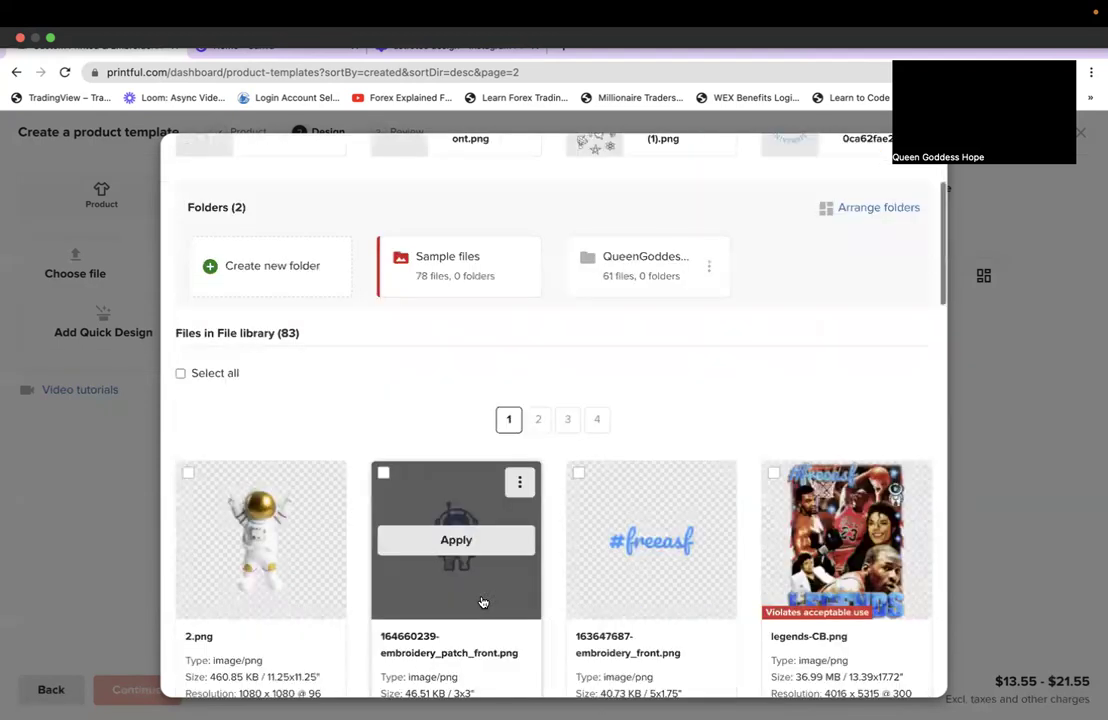
scroll(476, 640, "down", 1)
scroll(473, 654, "up", 3)
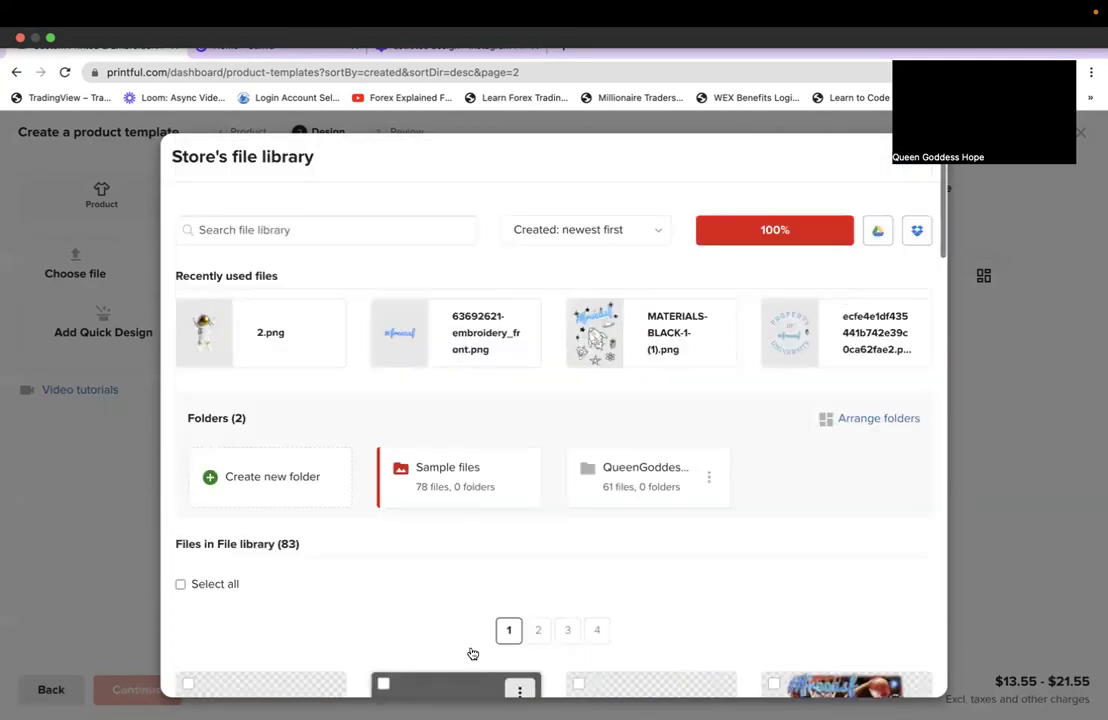
scroll(473, 654, "down", 4)
scroll(473, 654, "down", 1)
scroll(471, 653, "up", 1)
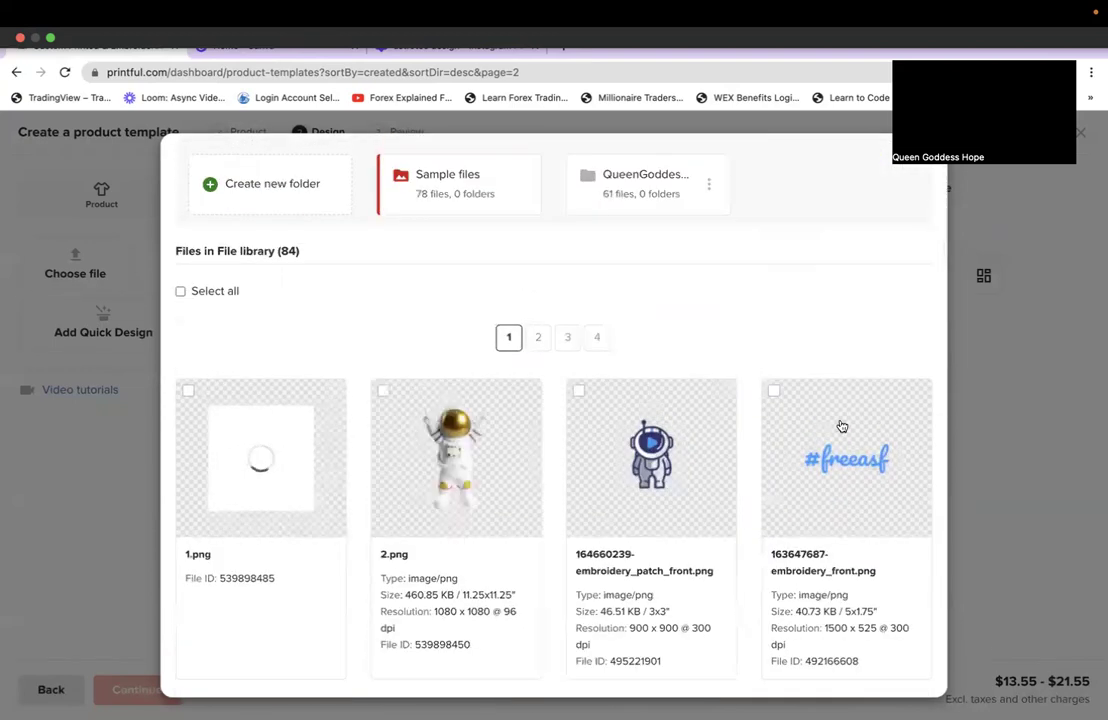
mouse_move(505, 558)
left_click(495, 467)
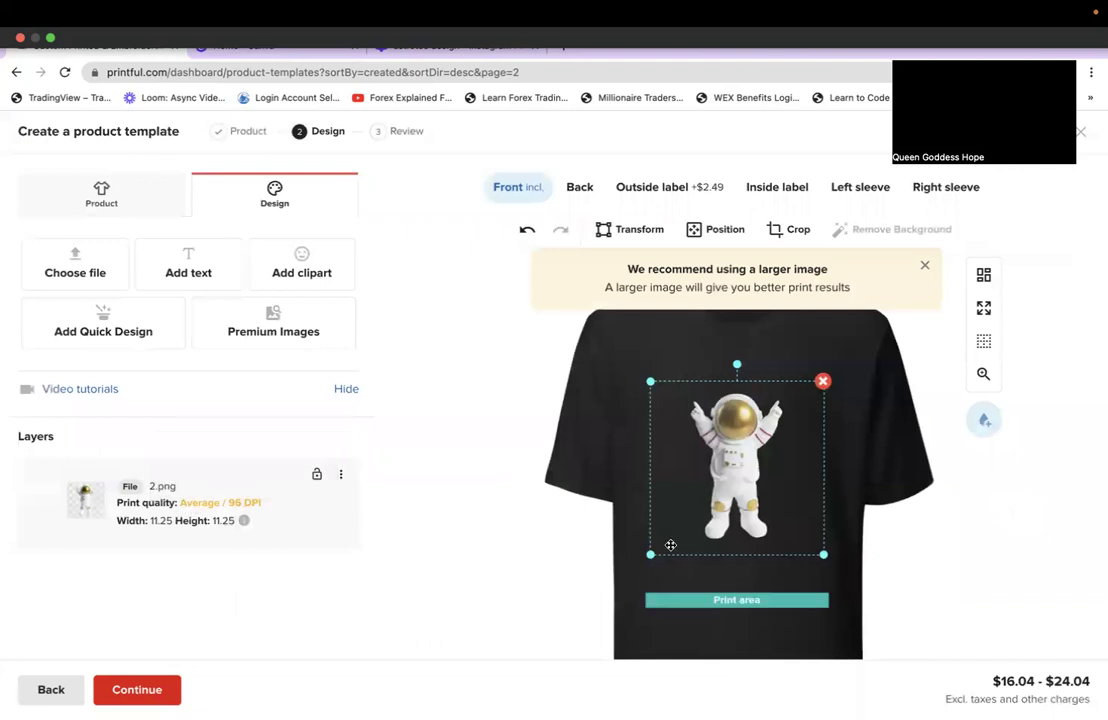
Step: Resize the front astronaut print to about 8.18 wide by 8.20 high, dismissing the image size and print area notices
left_click_drag(649, 558, 622, 624)
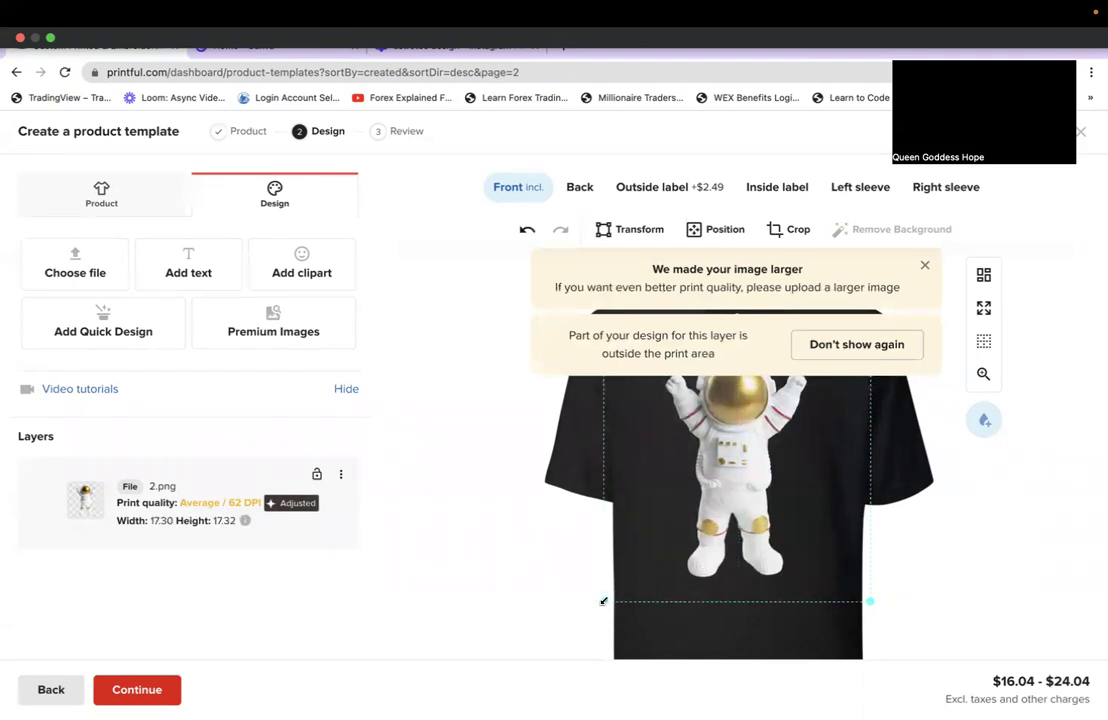
left_click(922, 268)
left_click(898, 282)
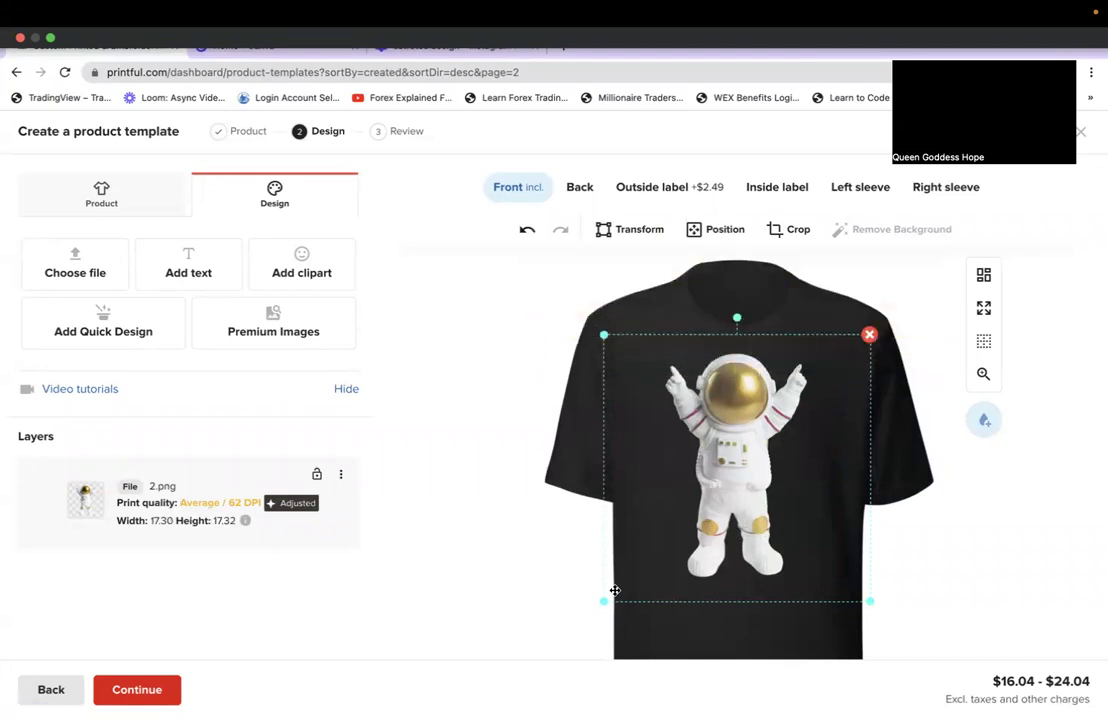
left_click_drag(603, 601, 675, 531)
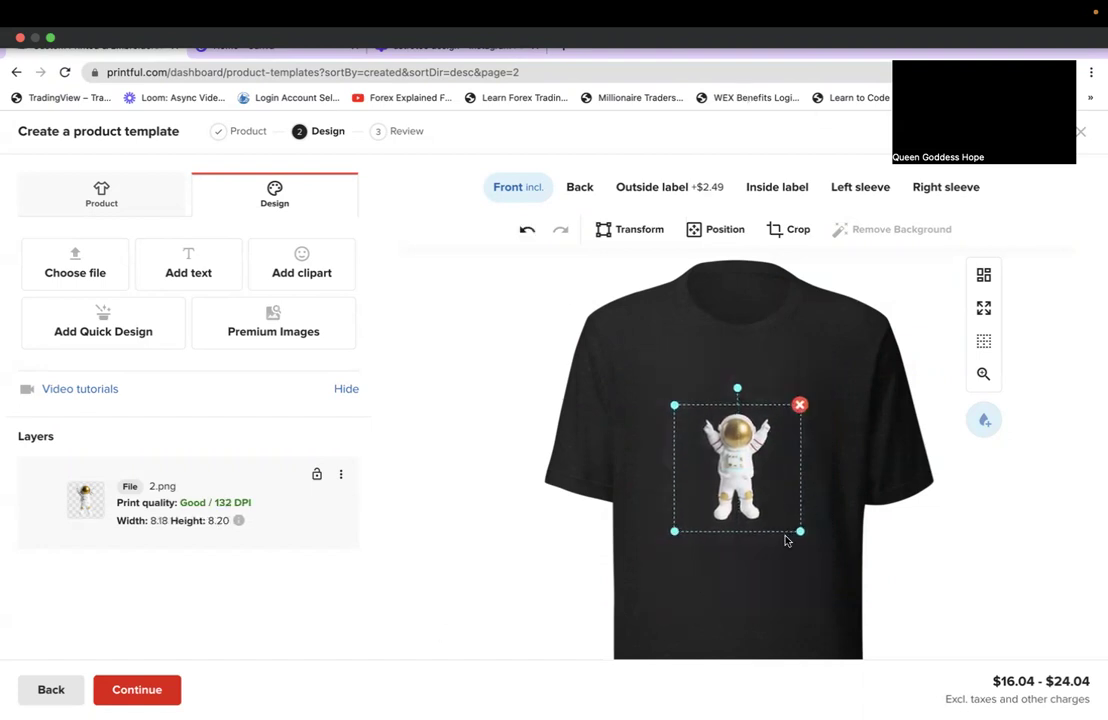
left_click(800, 610)
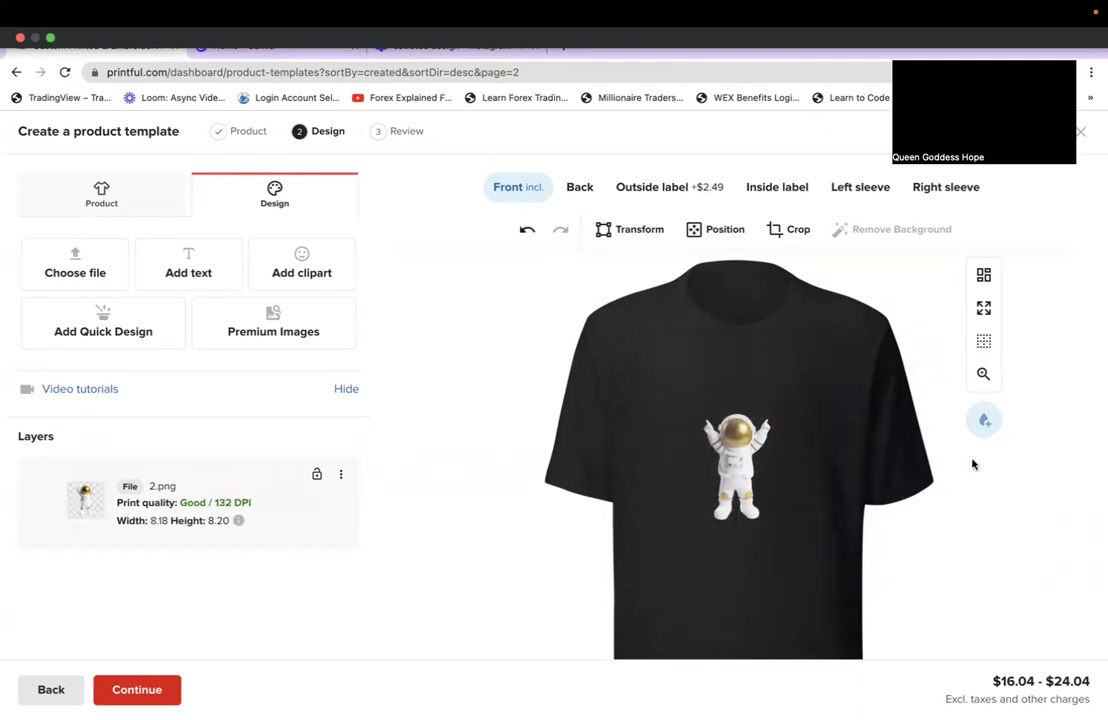
Step: Set the shirt colors to Black and royal blue, removing Black Heather from the selection
left_click(104, 205)
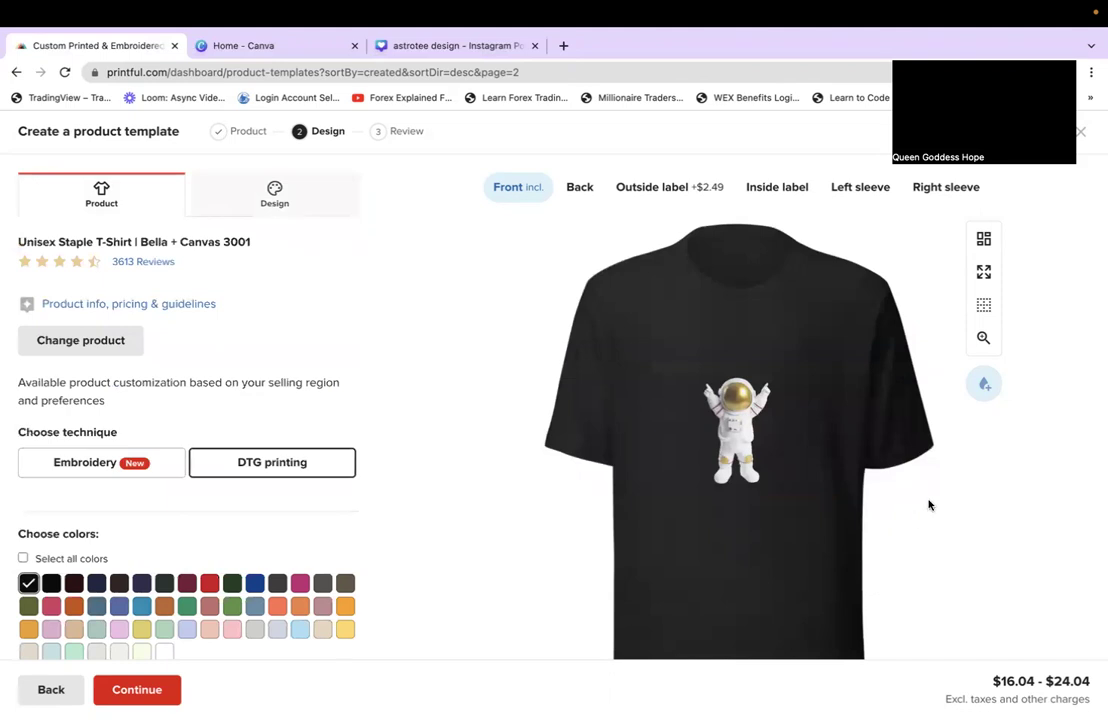
scroll(613, 505, "down", 2)
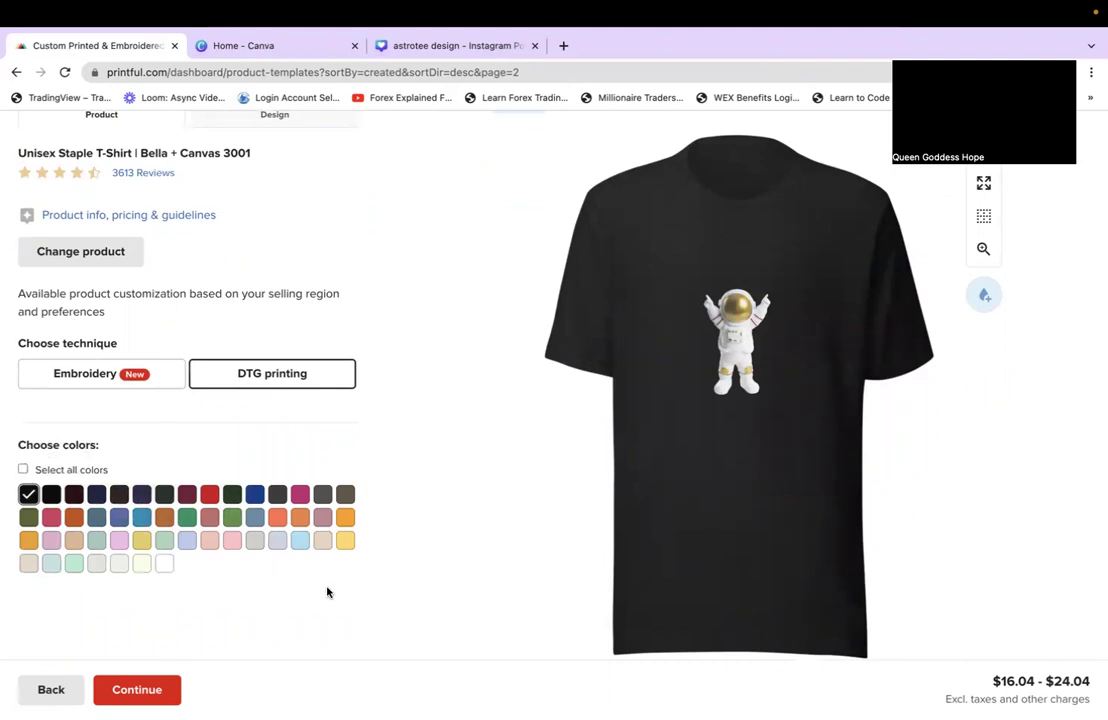
left_click(49, 497)
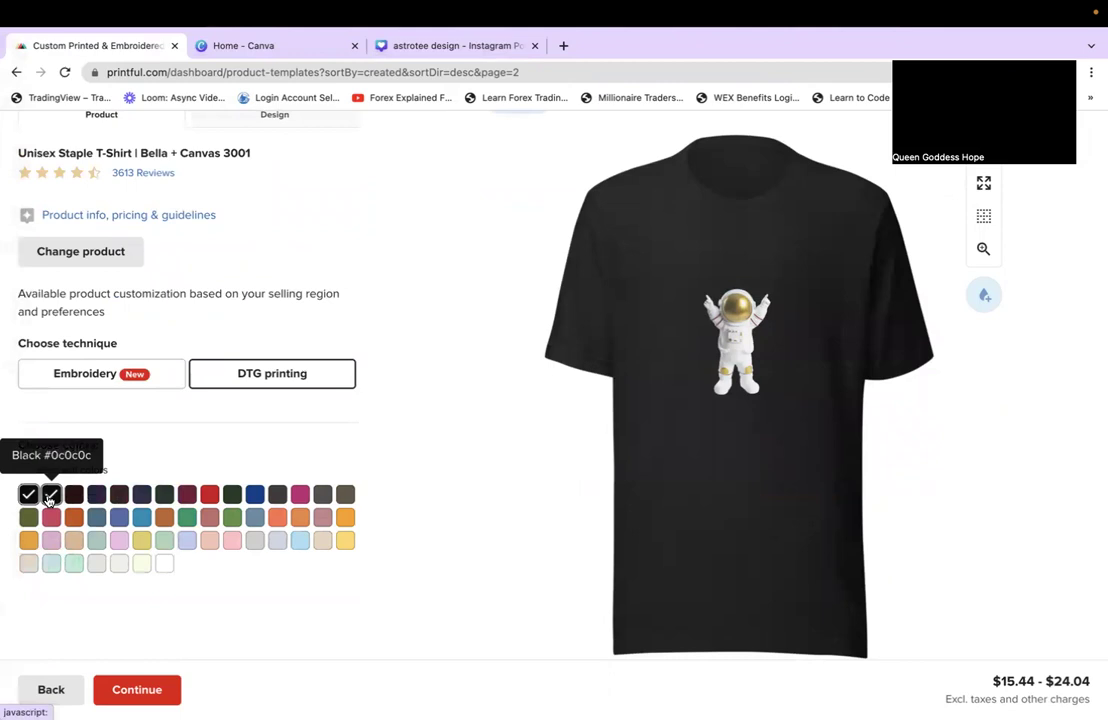
left_click(27, 493)
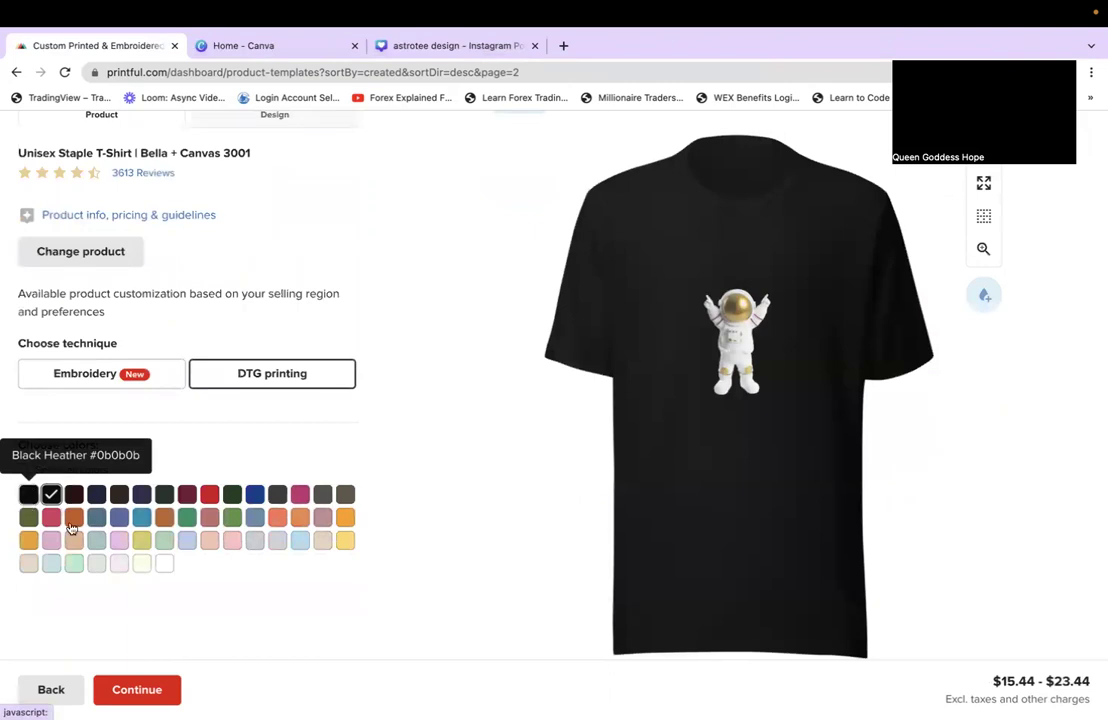
left_click(28, 497)
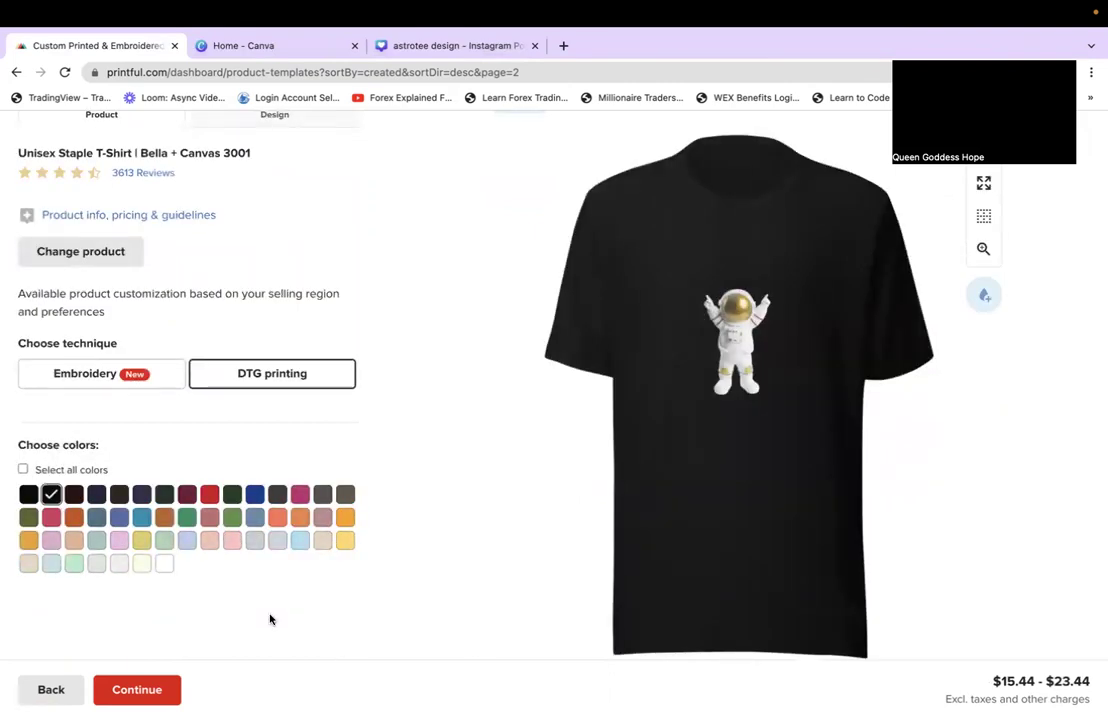
left_click(256, 493)
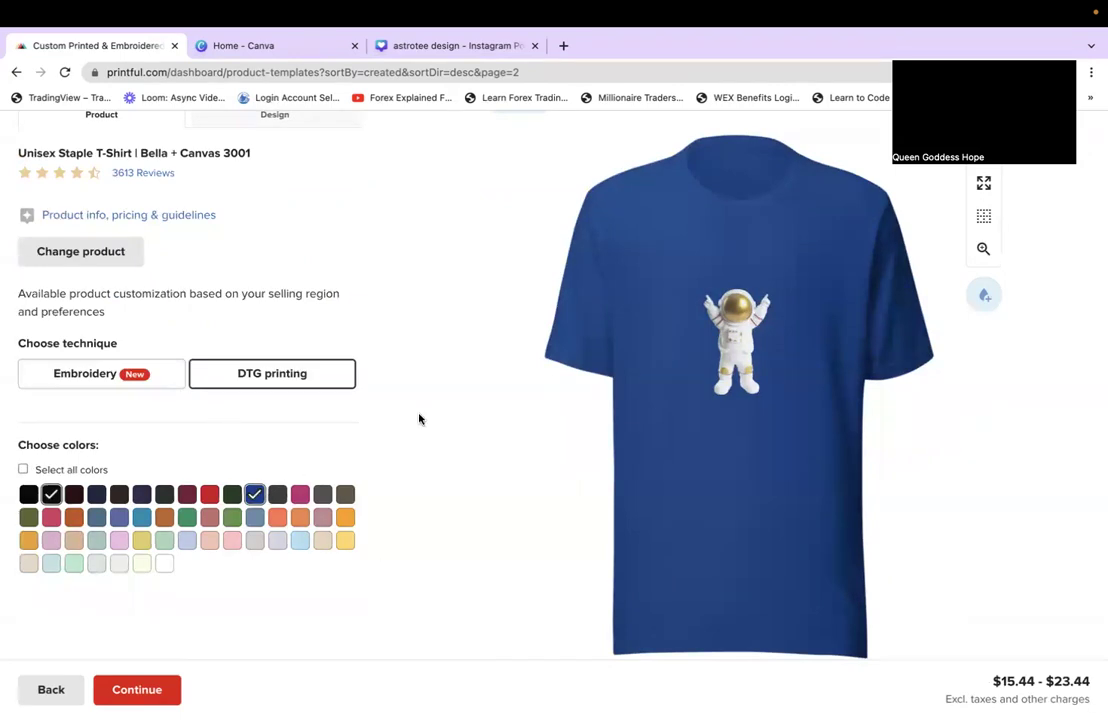
Step: Examine the inside label area and the outside label's #freeasf design on the blue shirt
scroll(418, 418, "up", 2)
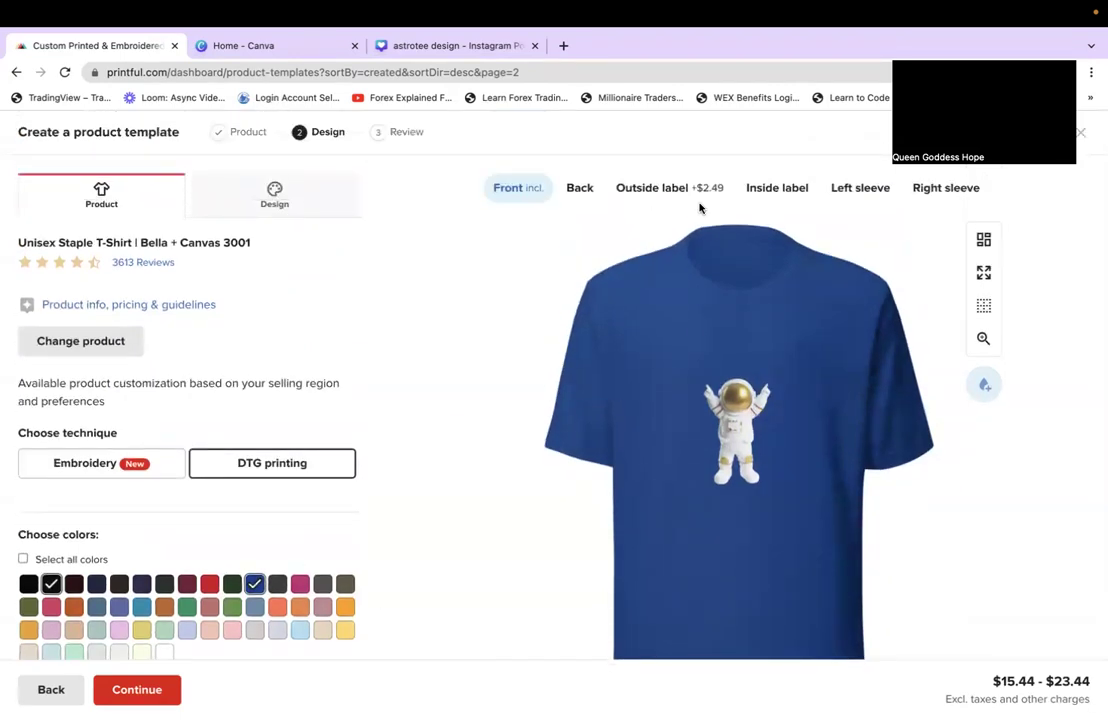
left_click(770, 188)
scroll(740, 440, "down", 3)
scroll(731, 501, "up", 3)
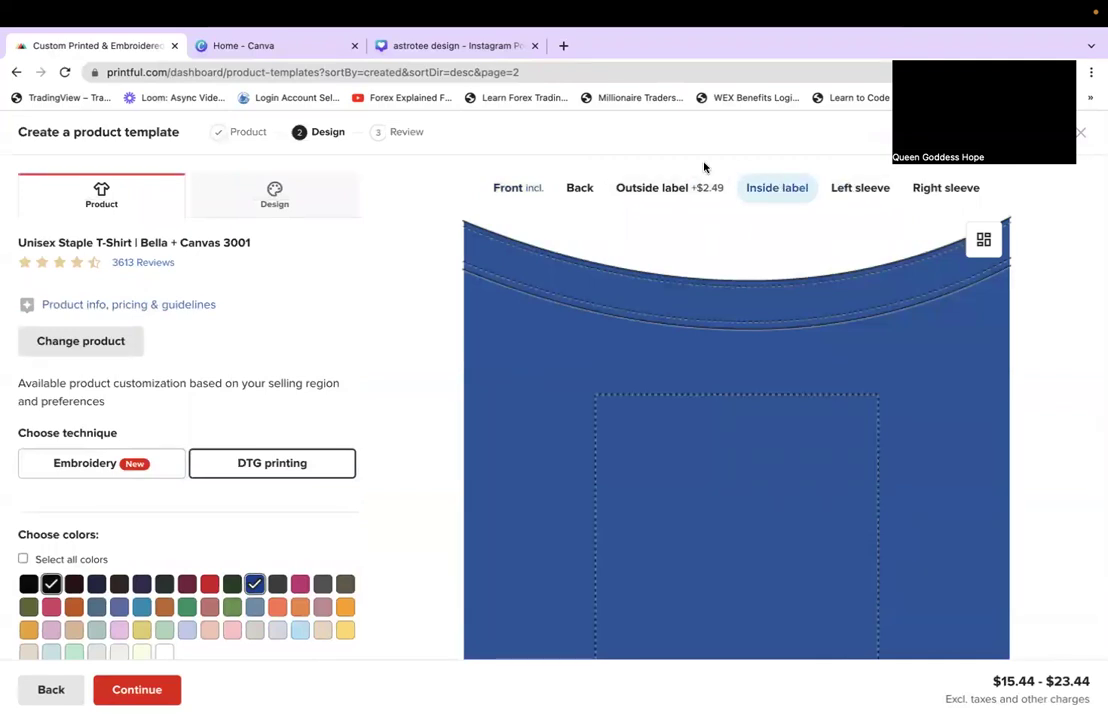
scroll(614, 452, "down", 3)
scroll(613, 450, "up", 3)
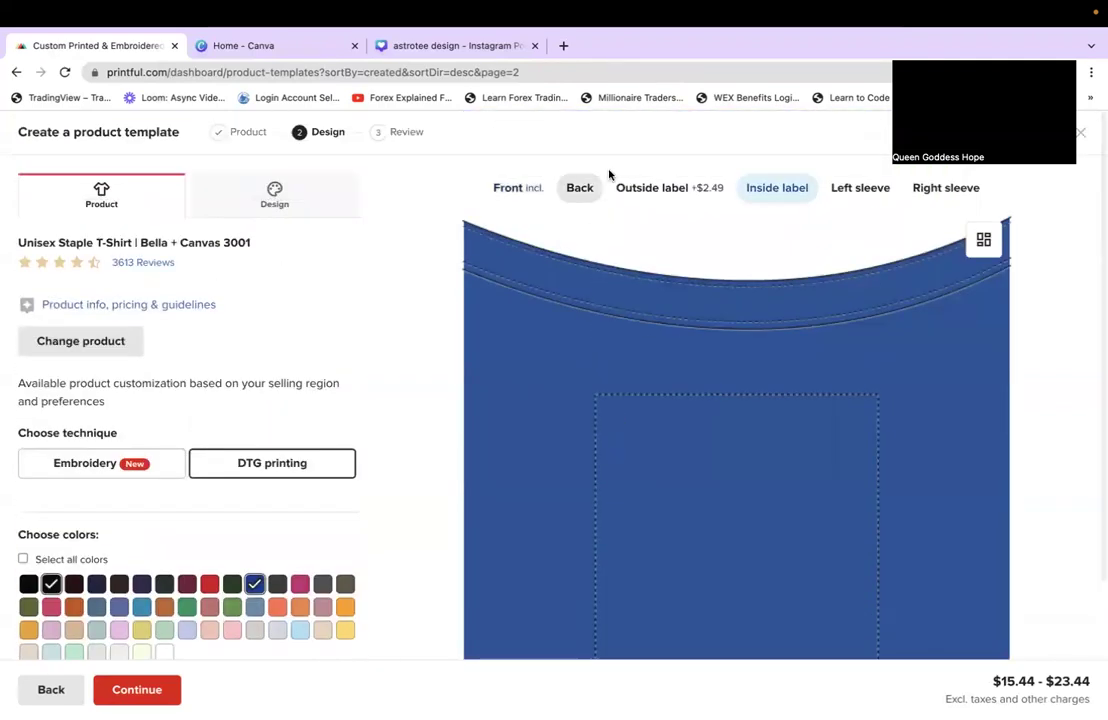
left_click(640, 188)
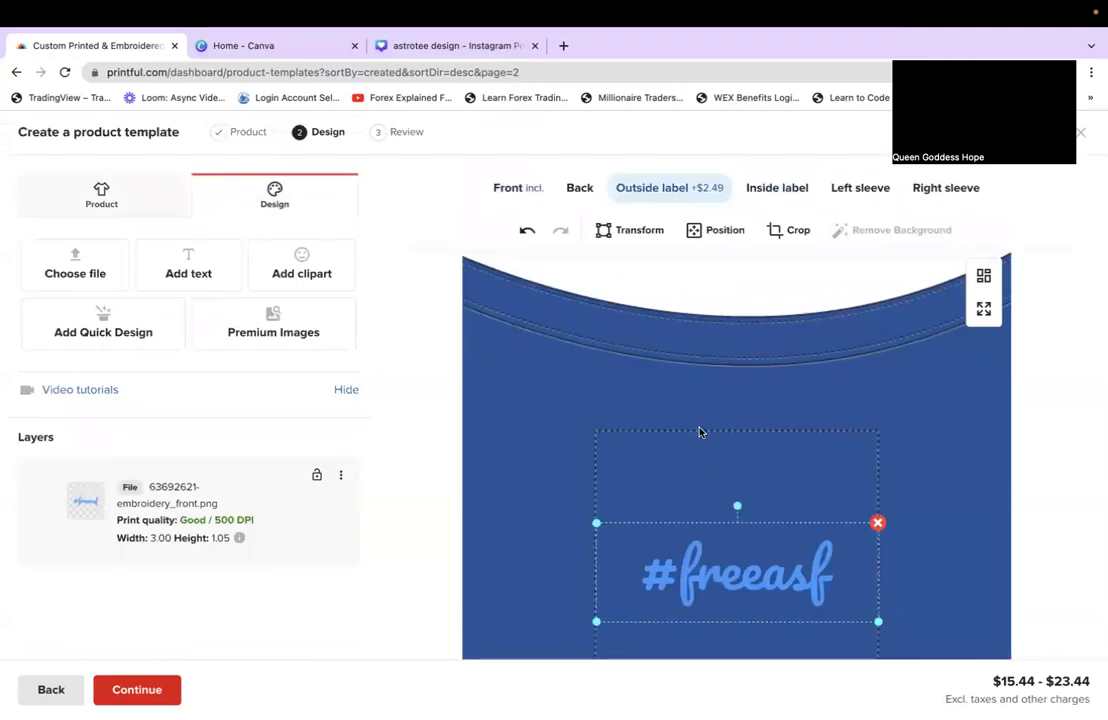
scroll(700, 432, "down", 3)
scroll(700, 432, "up", 3)
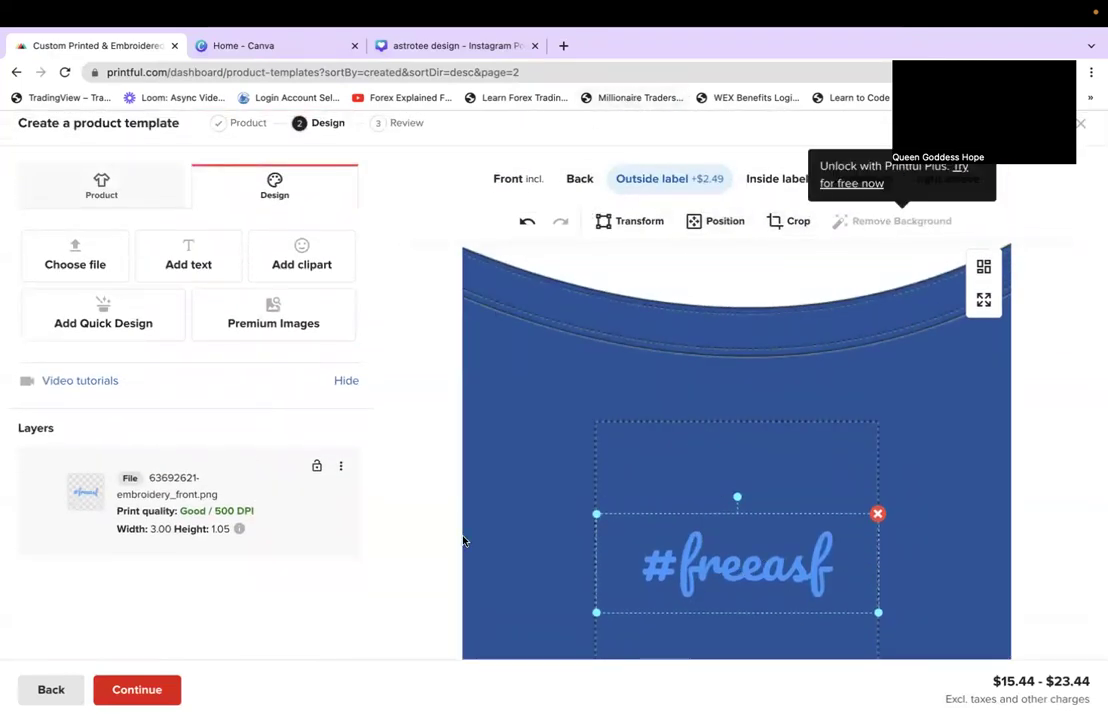
left_click(737, 278)
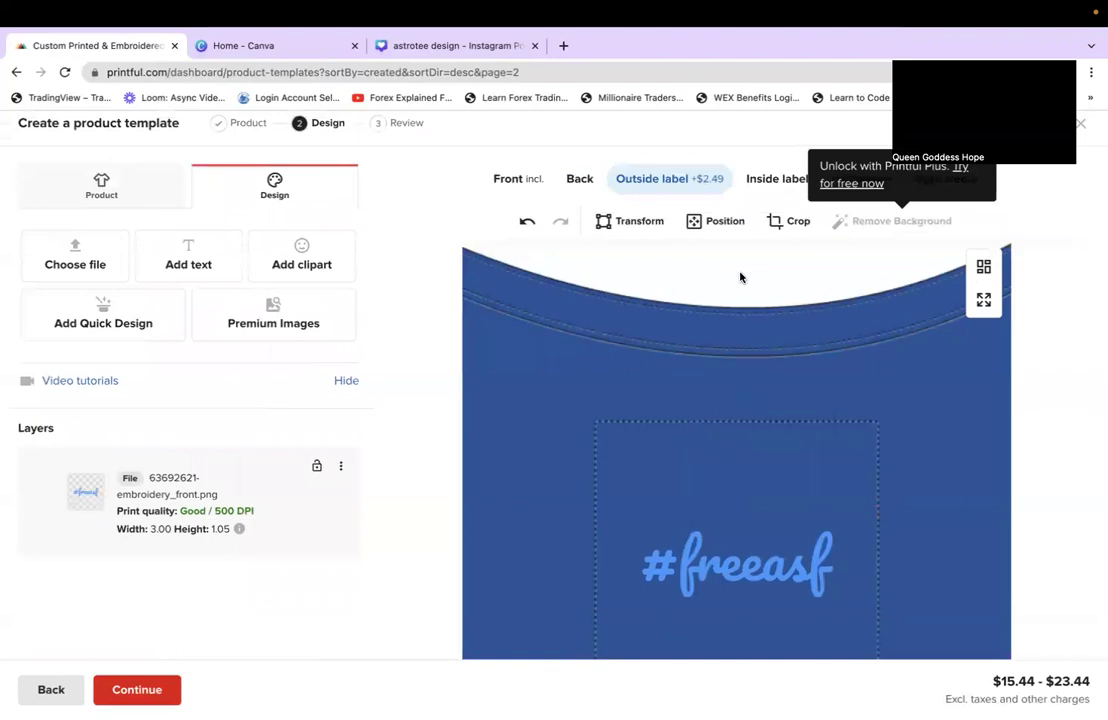
Step: Return to the front placement and preview the astronaut print on the black shirt
left_click(498, 182)
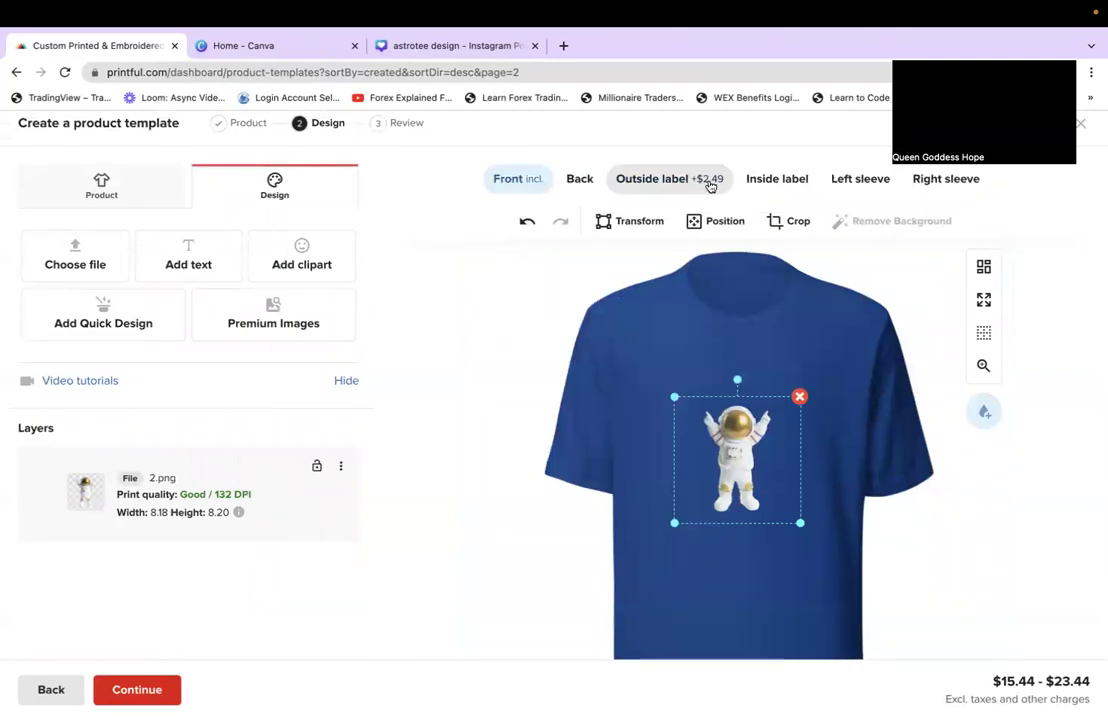
scroll(495, 547, "down", 2)
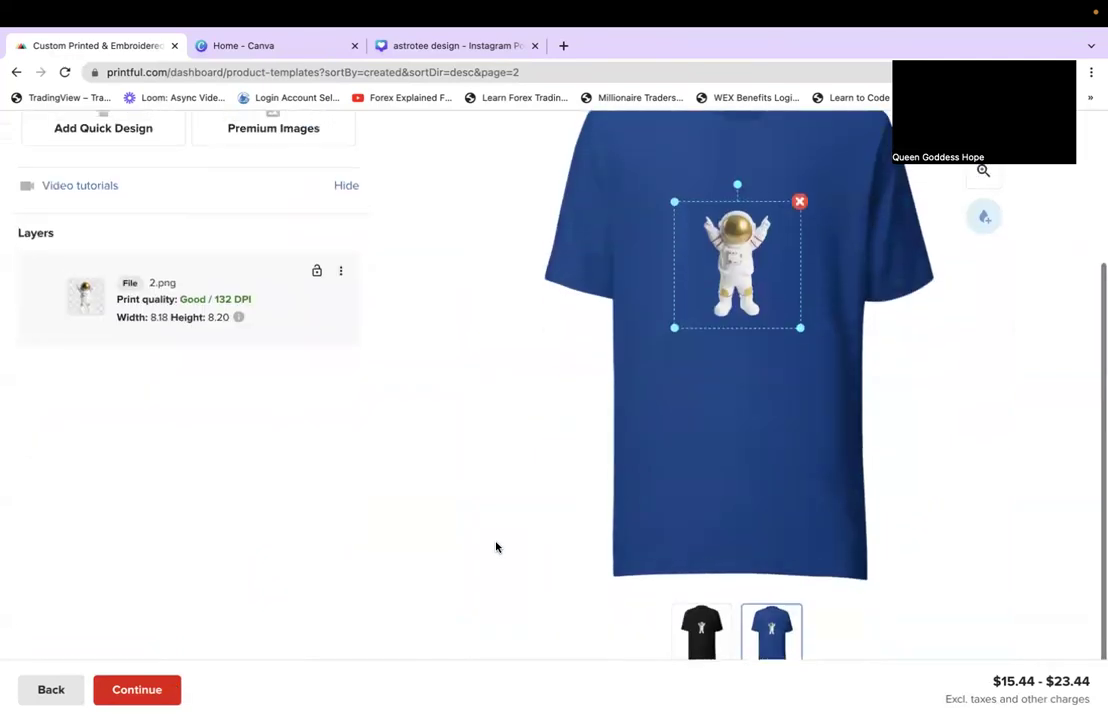
left_click(702, 628)
scroll(945, 547, "up", 2)
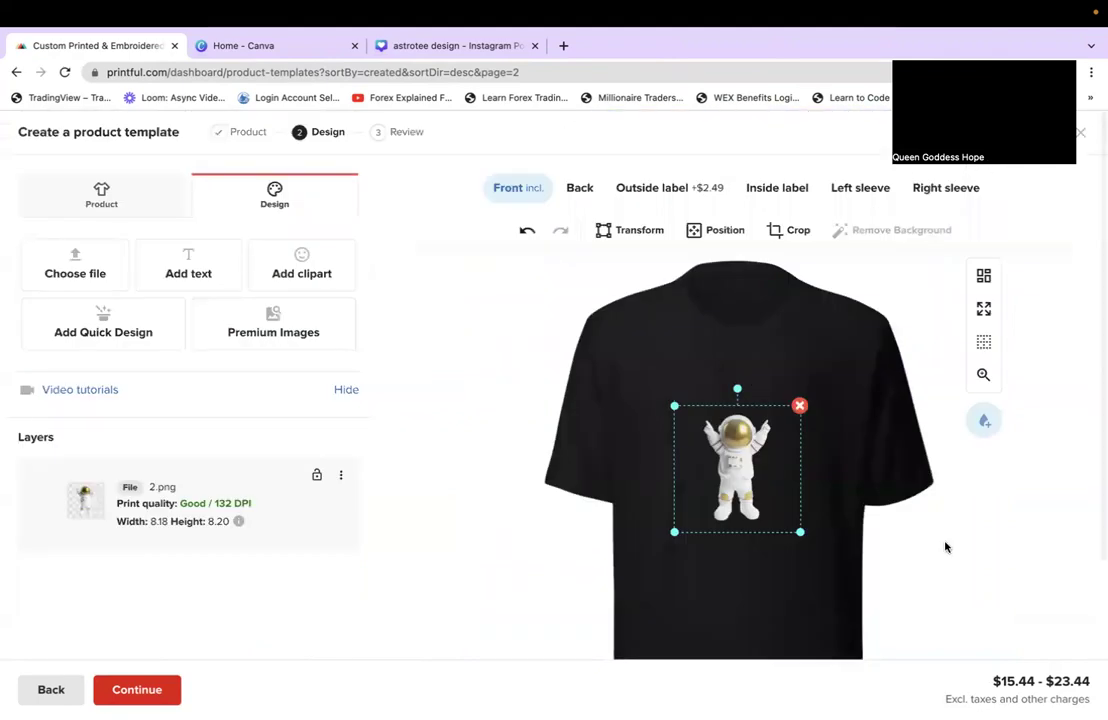
left_click(945, 547)
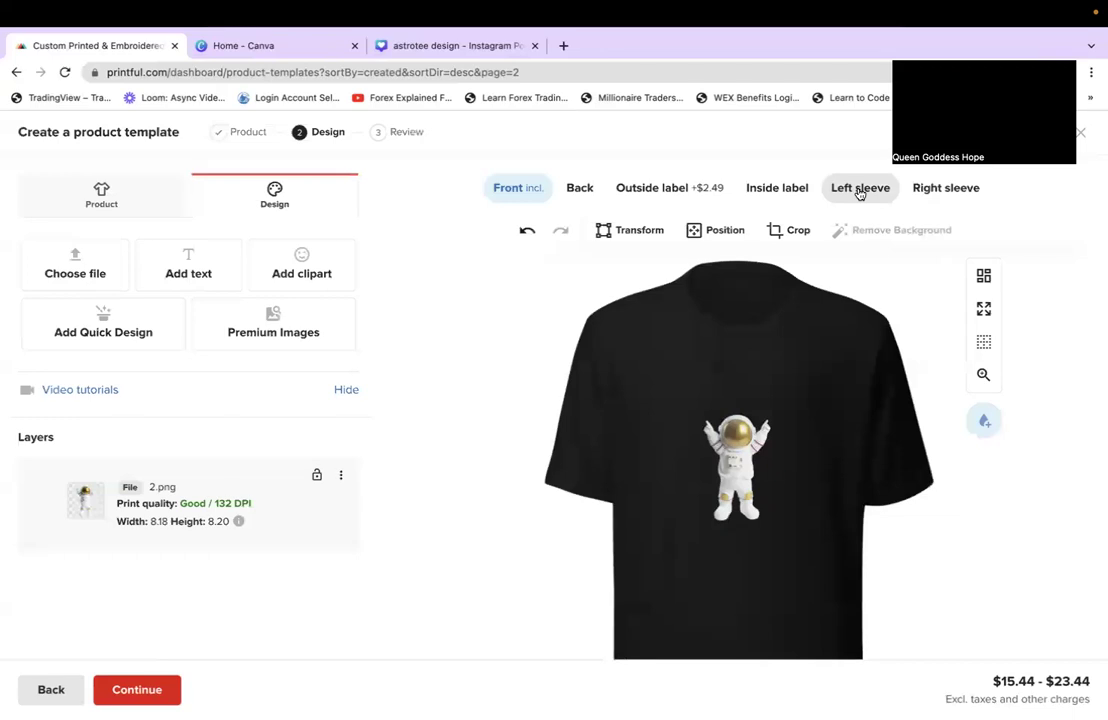
Step: Proceed to the template review and replace the product template title with "#1 Astro"
left_click(157, 690)
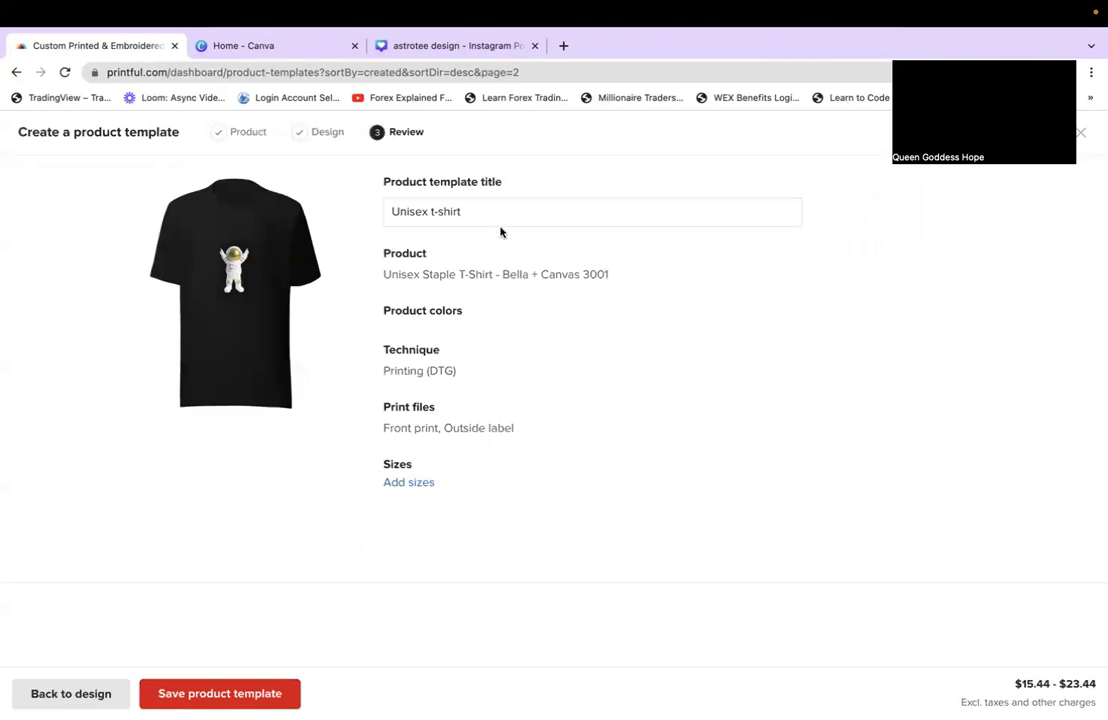
left_click_drag(479, 216, 351, 205)
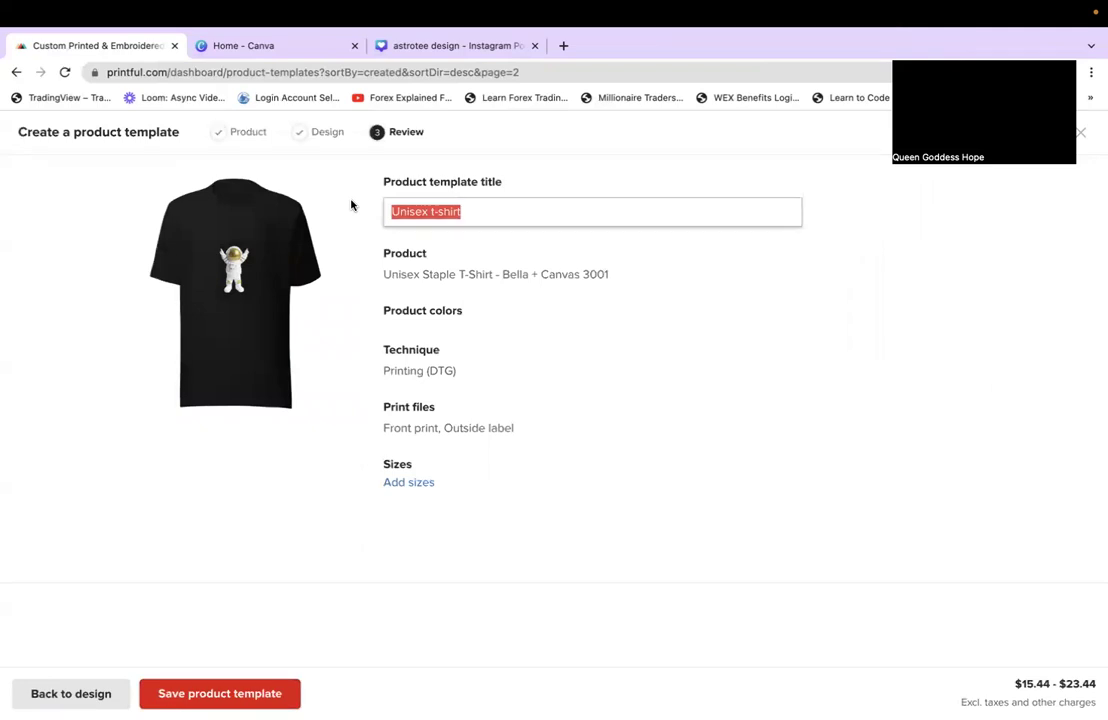
type("#1 Astro")
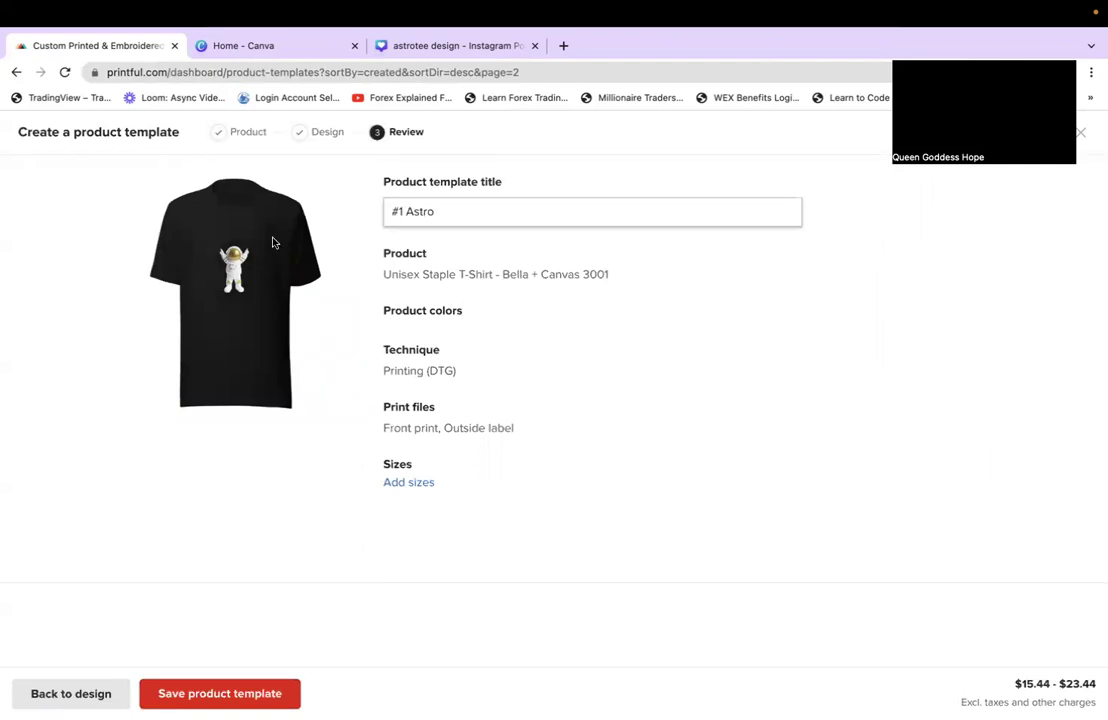
Step: Include all sizes from XS to 5XL, extend the title to "#1 Astro Tee", and save the product template
left_click(408, 482)
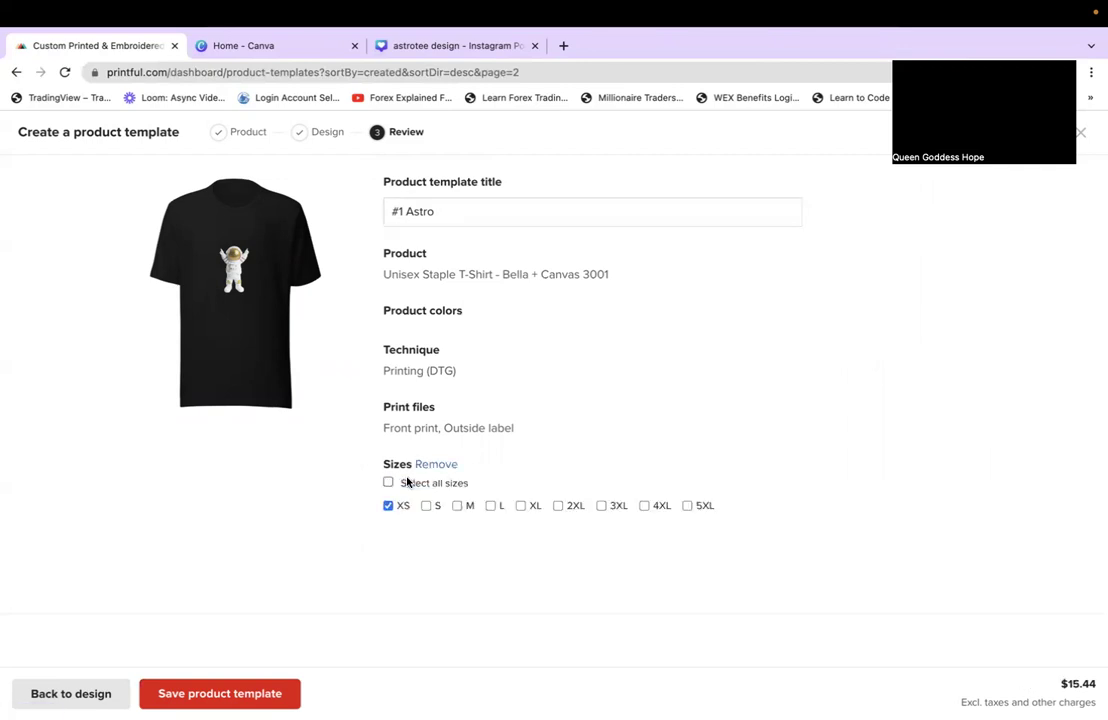
left_click(407, 482)
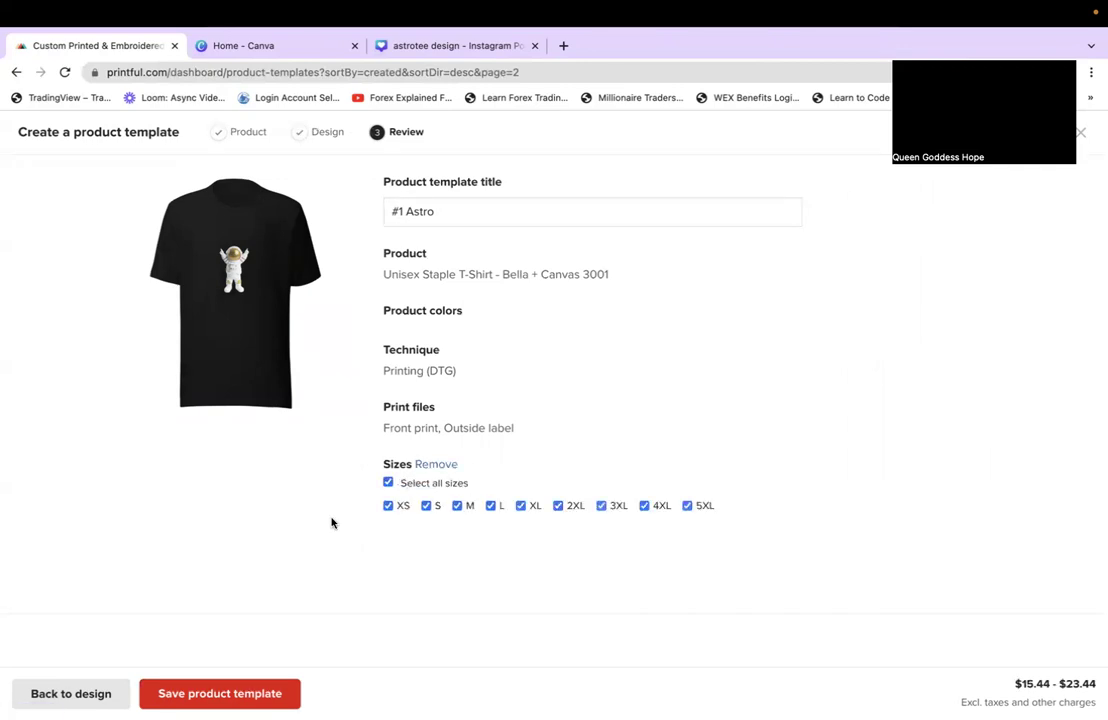
mouse_move(1050, 684)
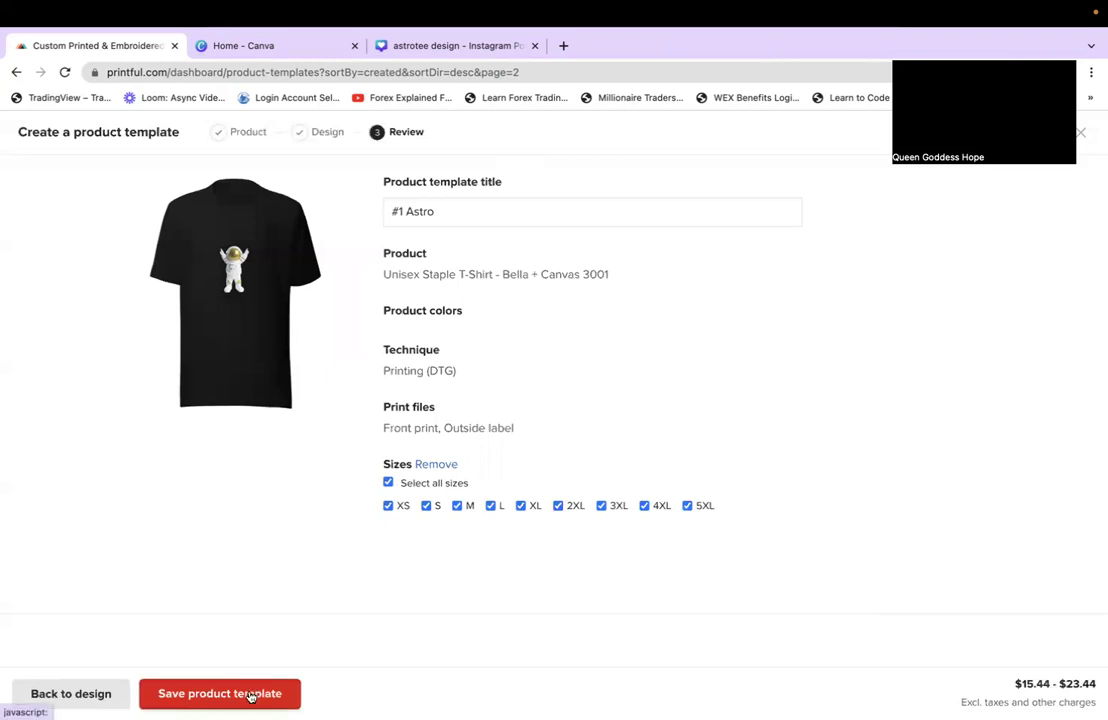
left_click(493, 214)
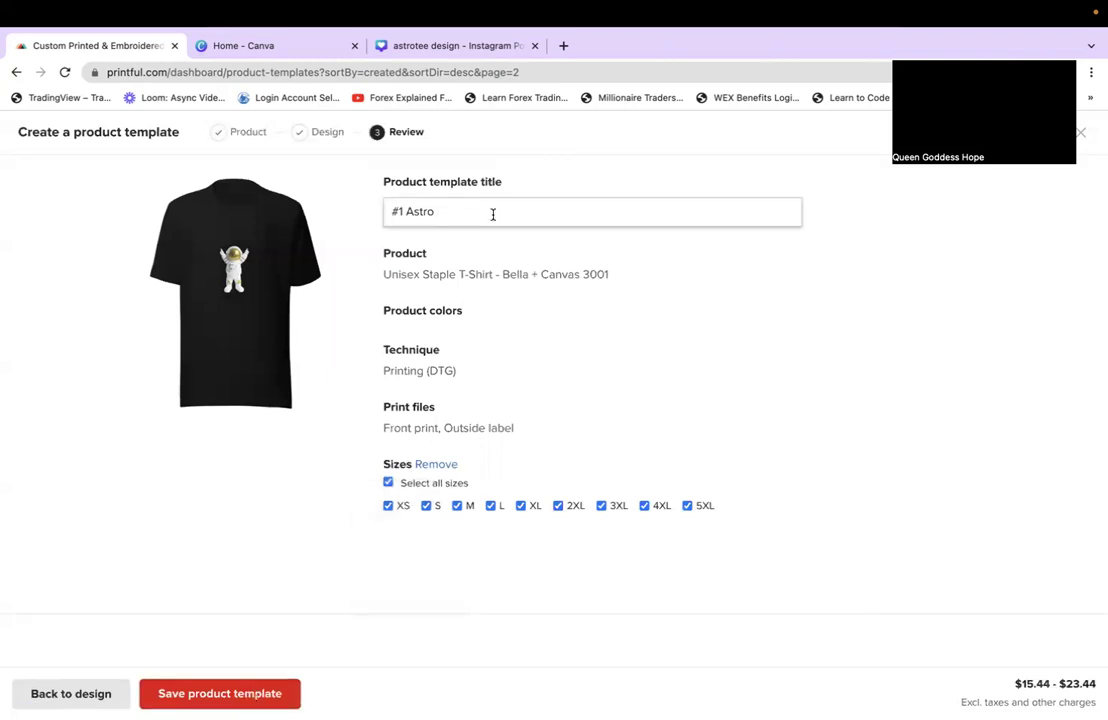
left_click(237, 692)
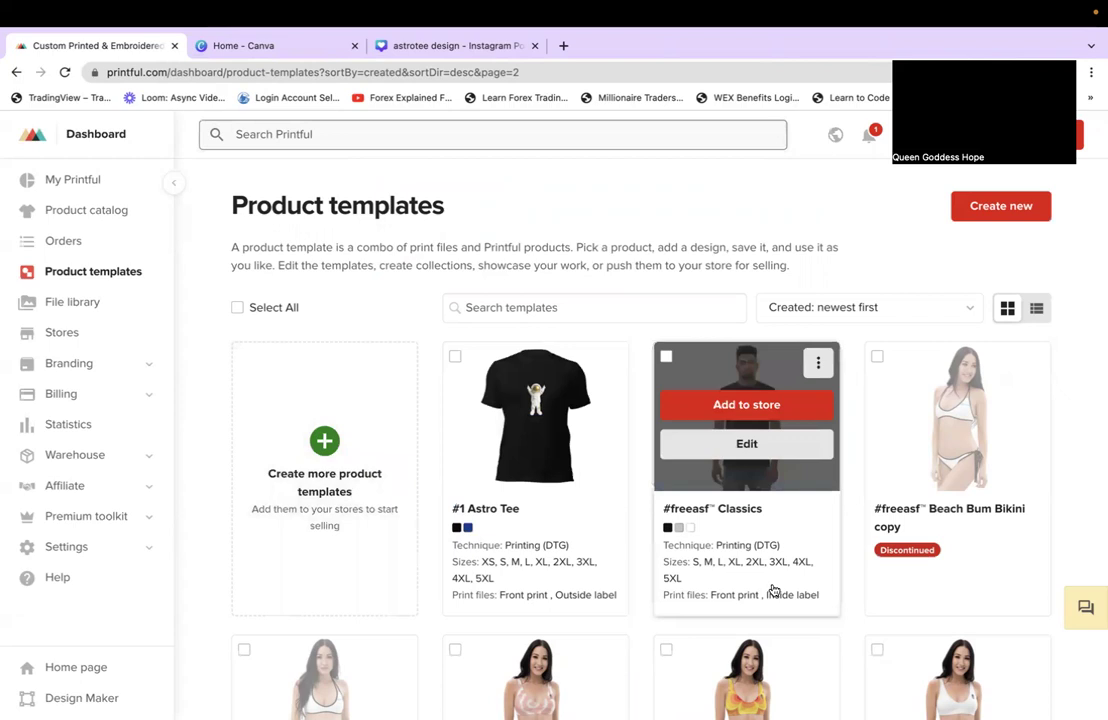
Step: Look through the connected stores and the active Shopify store's product page
left_click(40, 336)
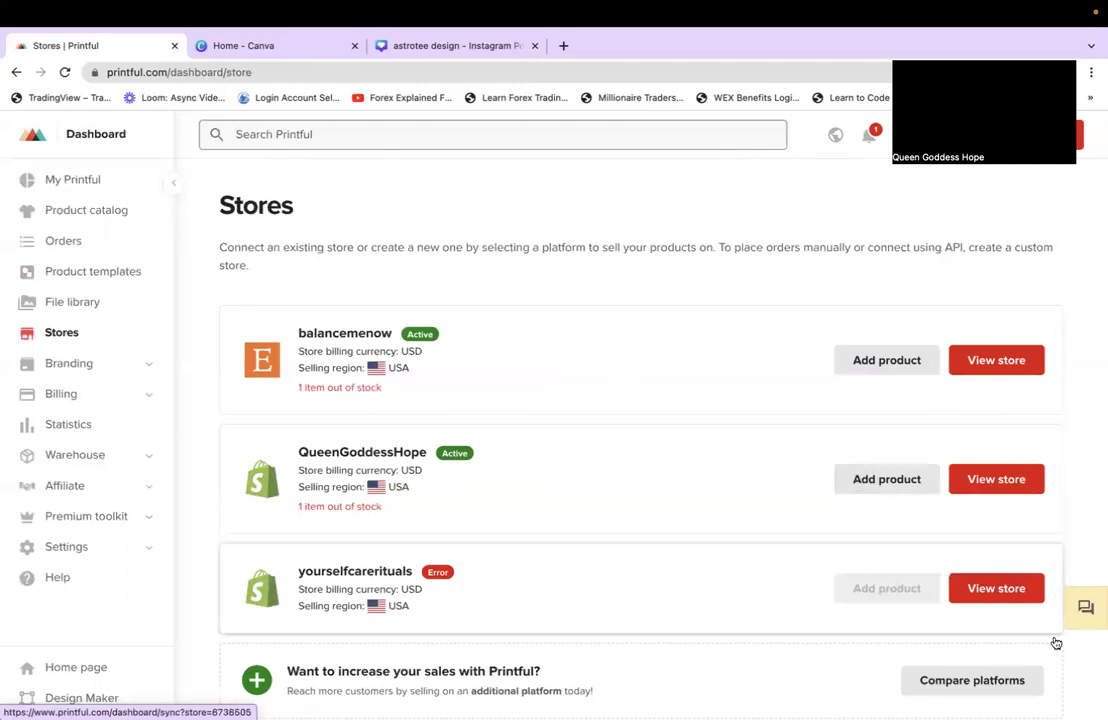
mouse_move(926, 583)
left_click(1030, 484)
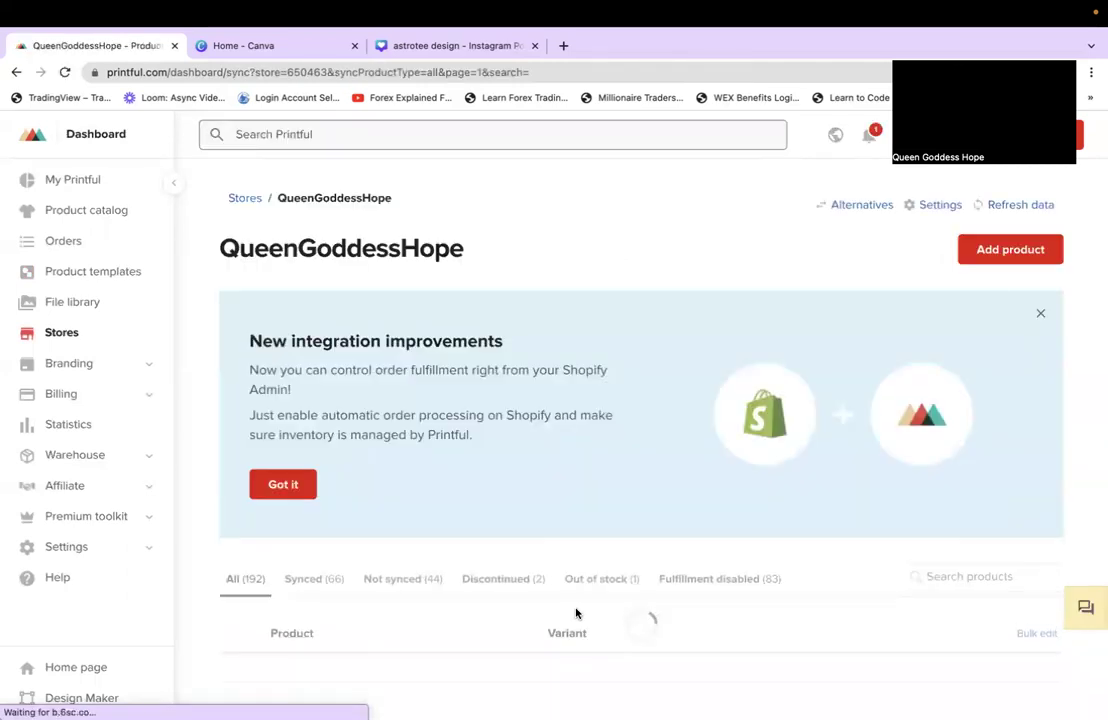
scroll(618, 544, "down", 1)
scroll(618, 544, "down", 1)
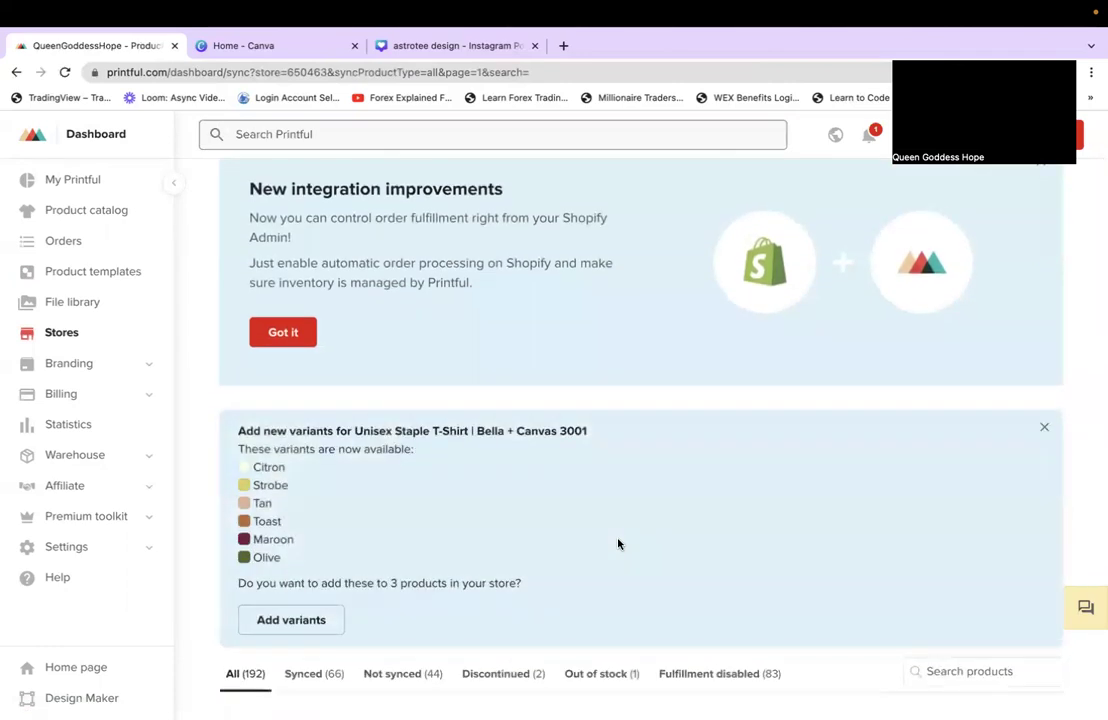
Step: Return to the product templates and start adding #1 Astro Tee to the active Shopify store
left_click(62, 278)
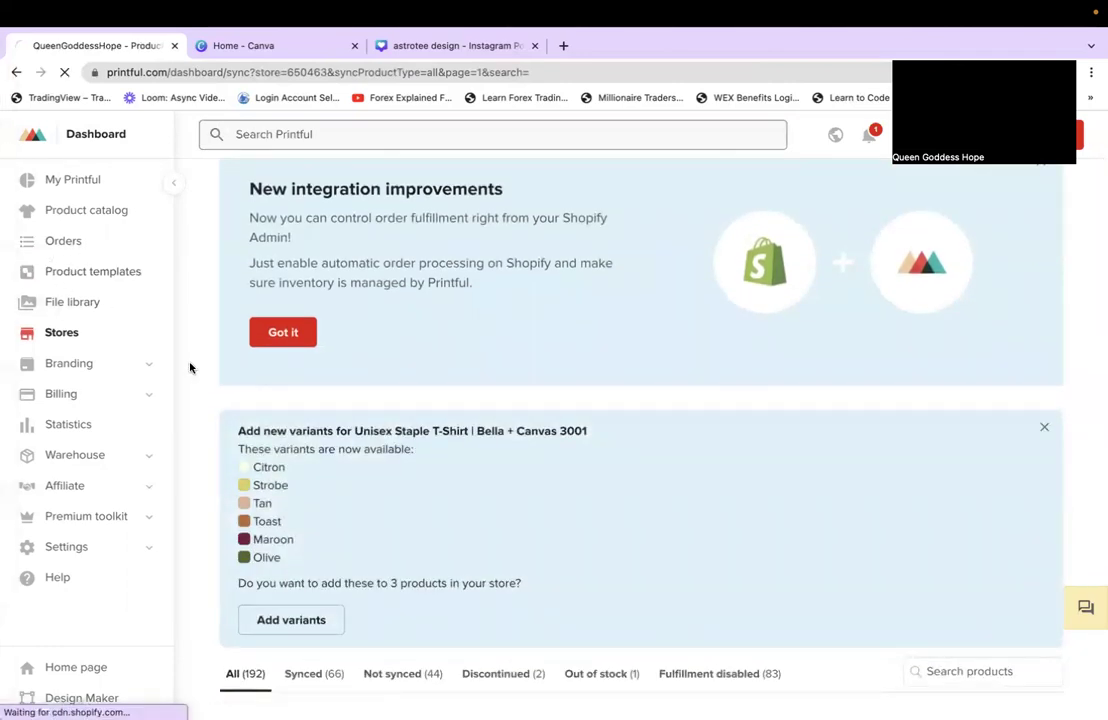
mouse_move(475, 564)
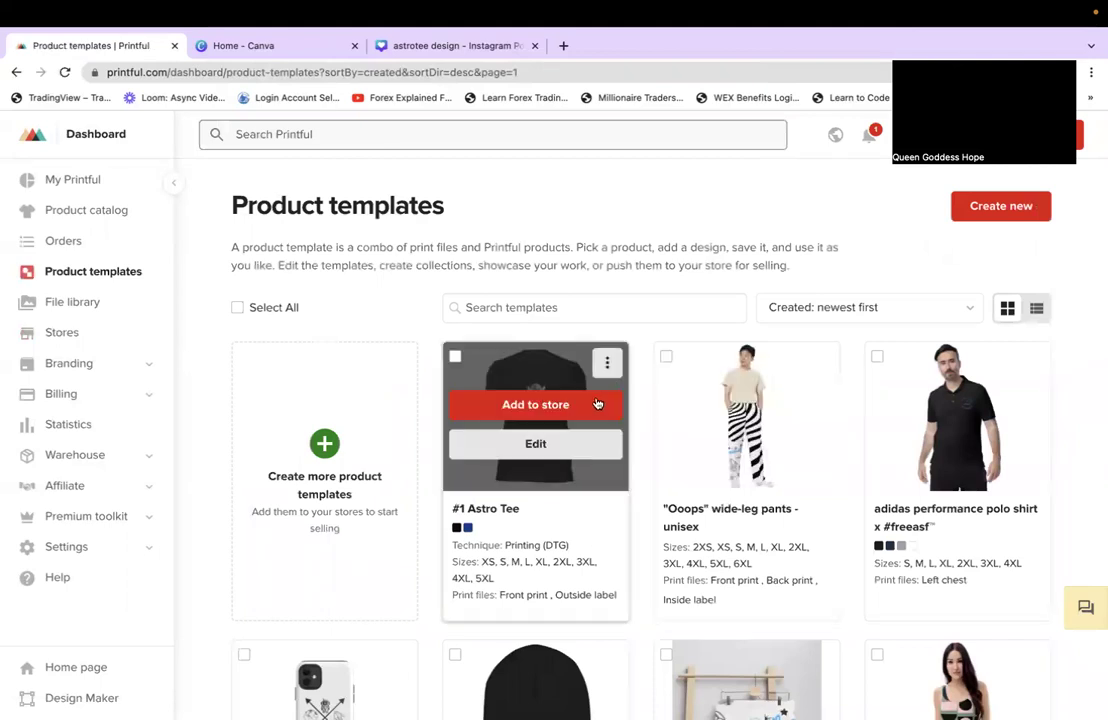
left_click(590, 406)
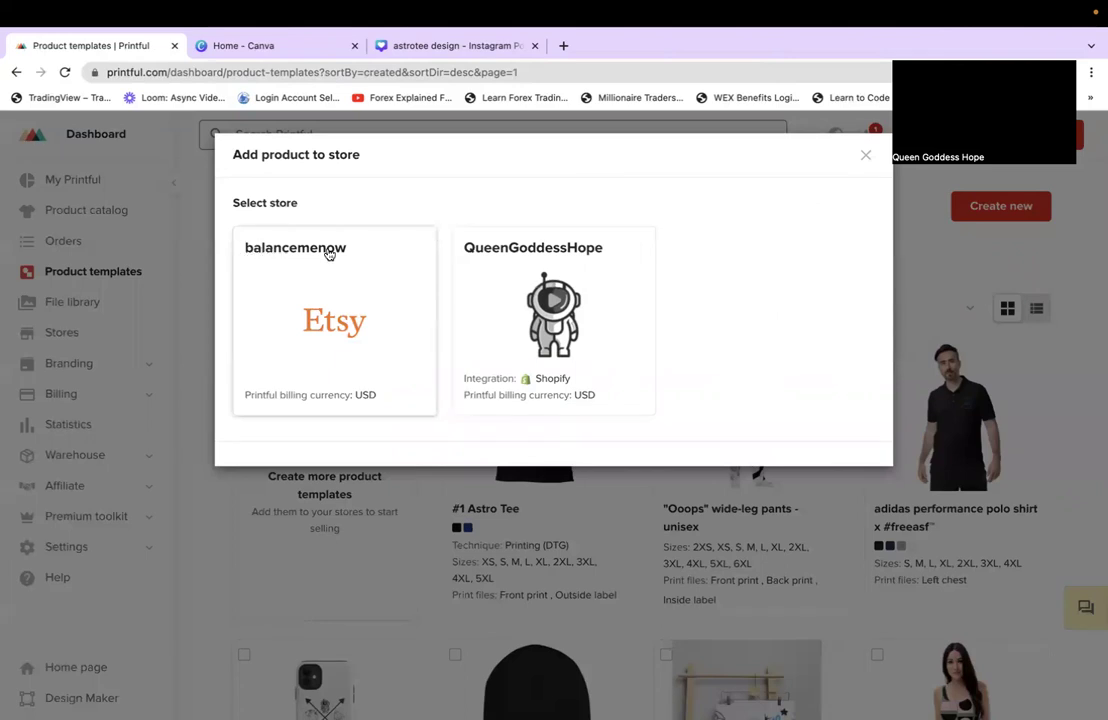
left_click(646, 265)
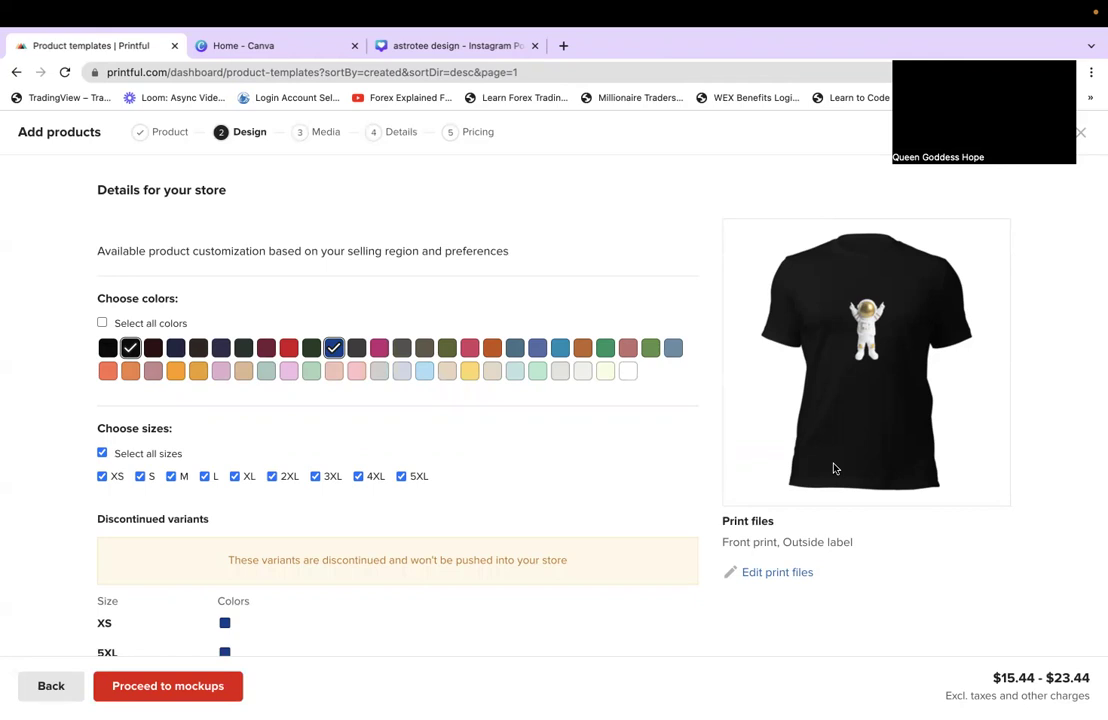
Step: Check the product's colors, sizes and discontinued variants for the store, and proceed to the mockups
scroll(732, 603, "down", 1)
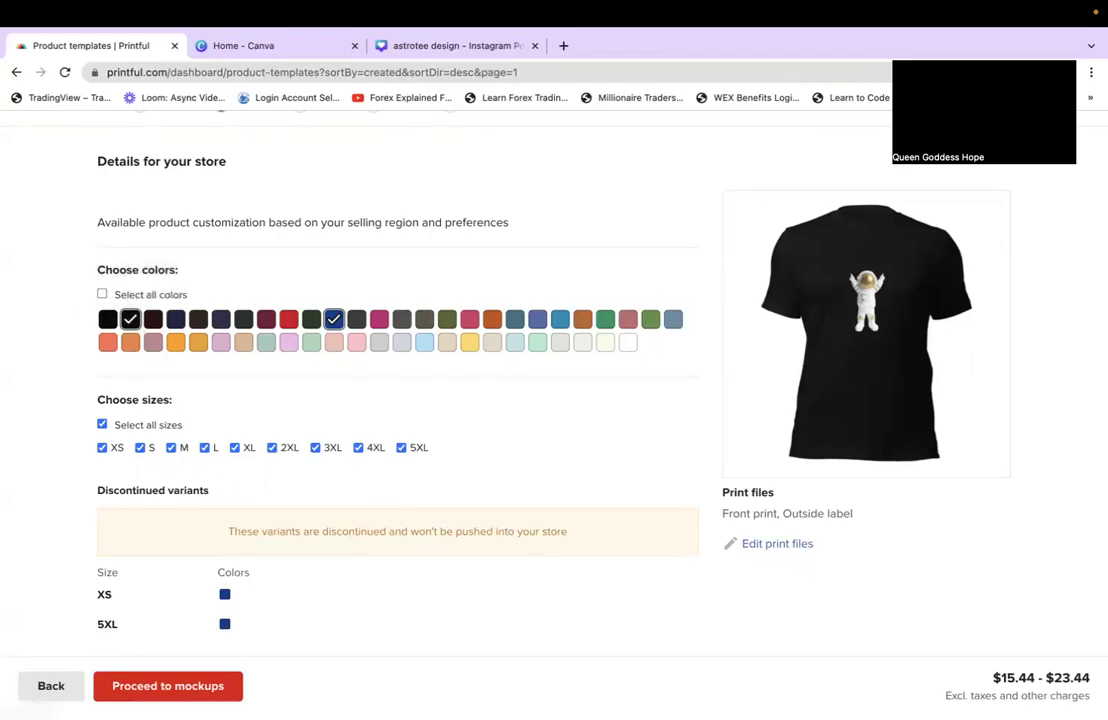
scroll(272, 440, "up", 2)
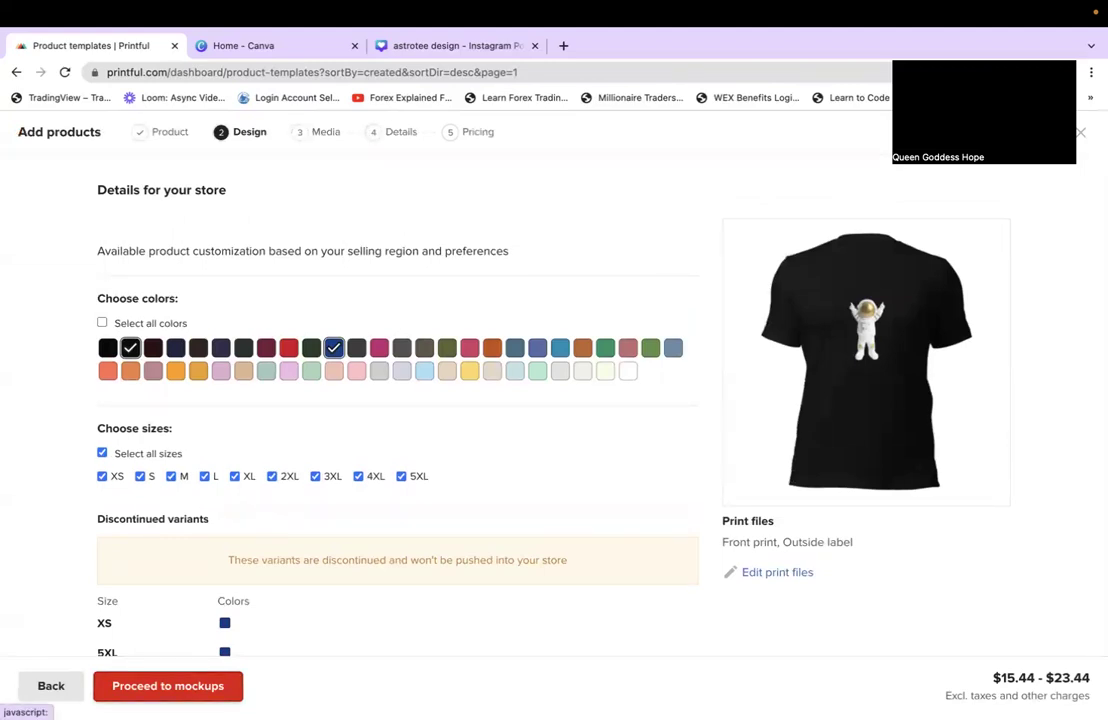
left_click(168, 686)
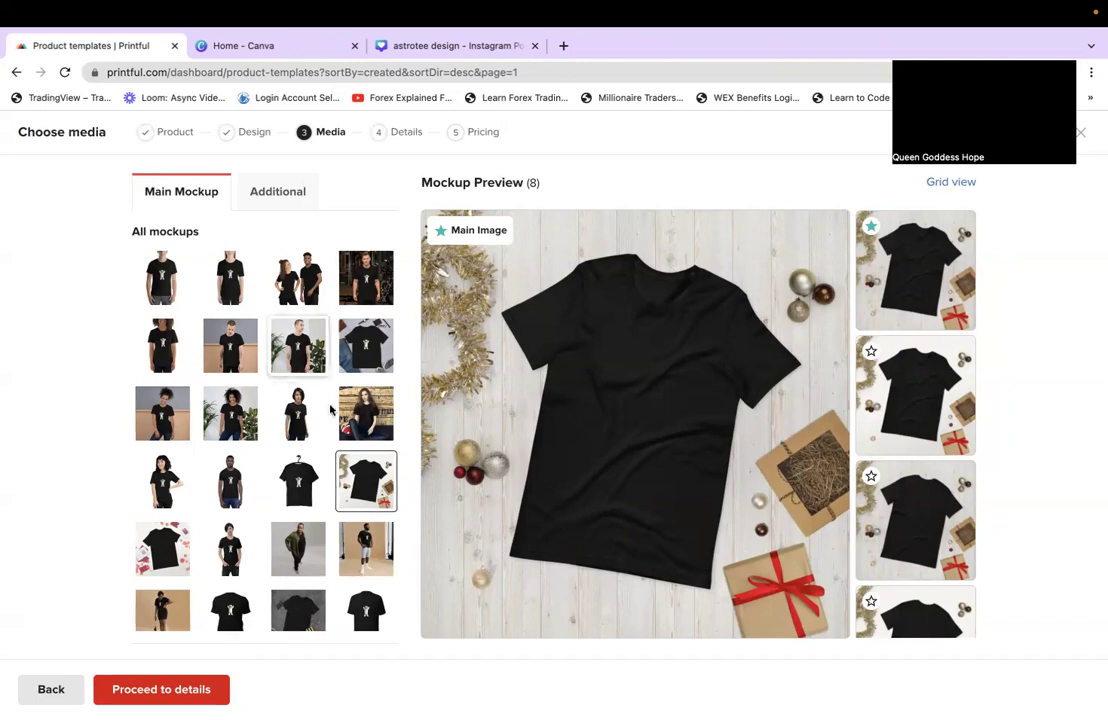
Step: Browse the available main and additional mockups for the T-shirt
scroll(298, 413, "down", 5)
scroll(298, 413, "up", 5)
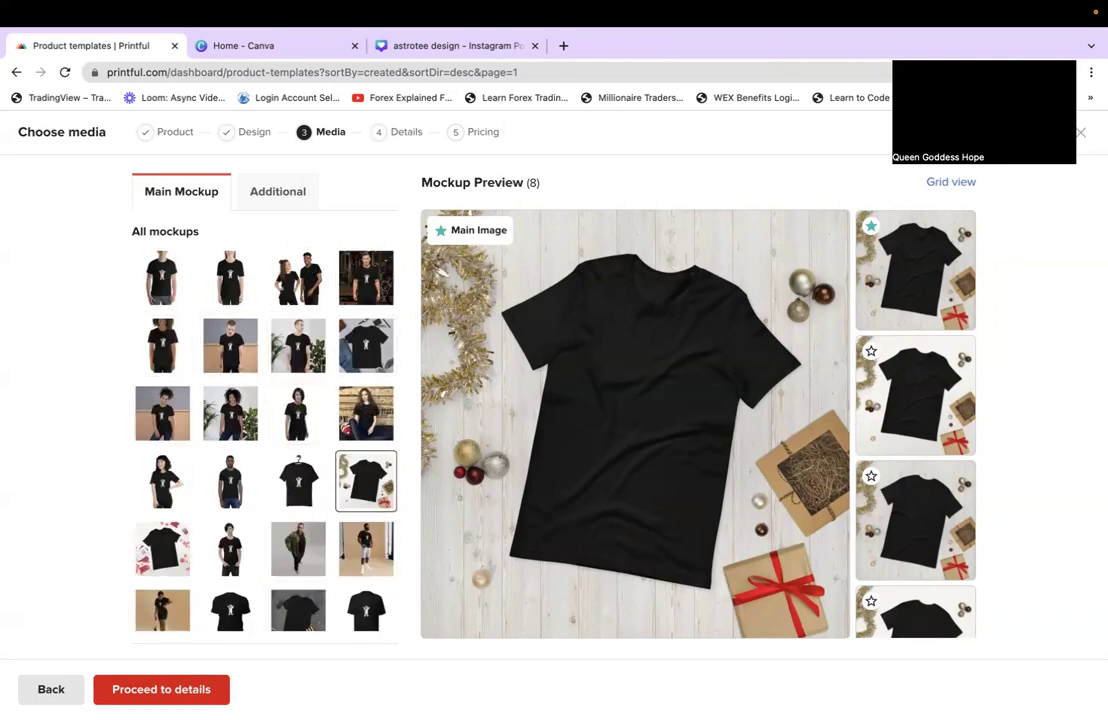
left_click(277, 193)
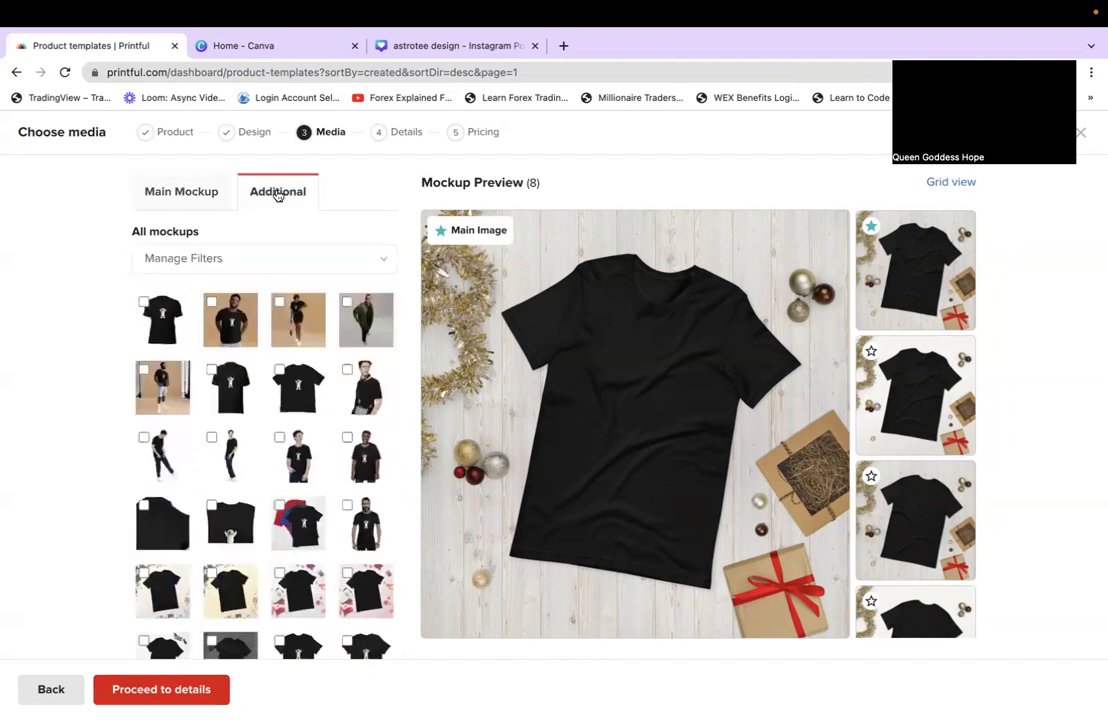
left_click(180, 195)
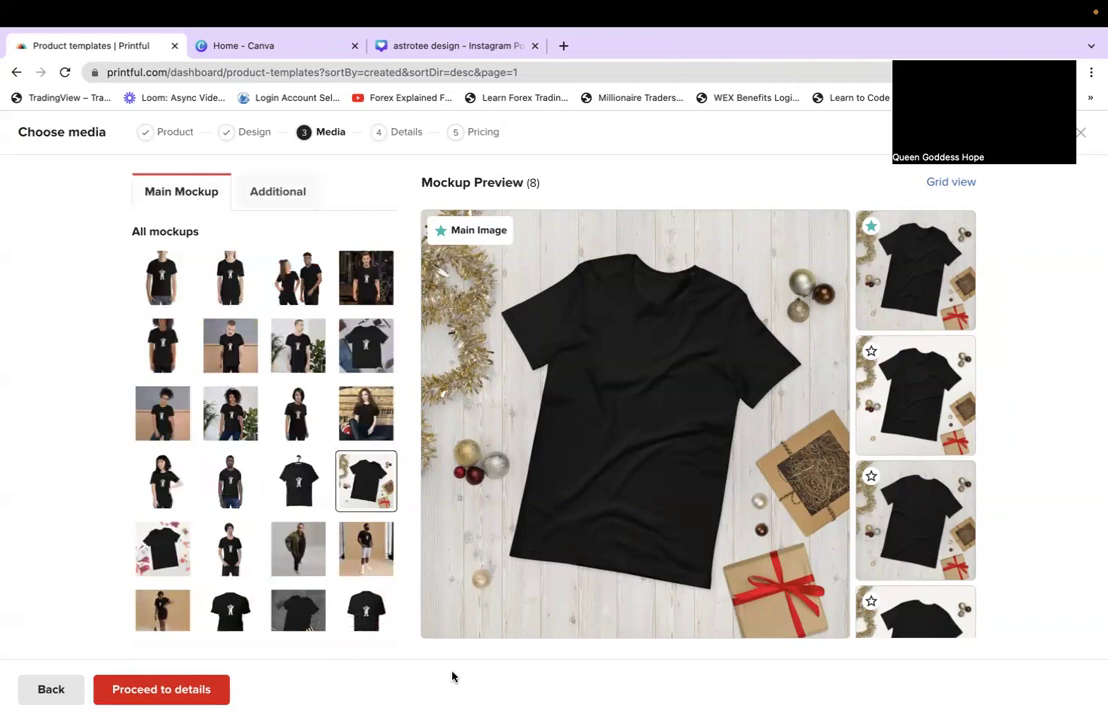
Step: Try the hanger, straight-cut, wrinkled flat and smiling-model options as the main mockup
left_click(306, 489)
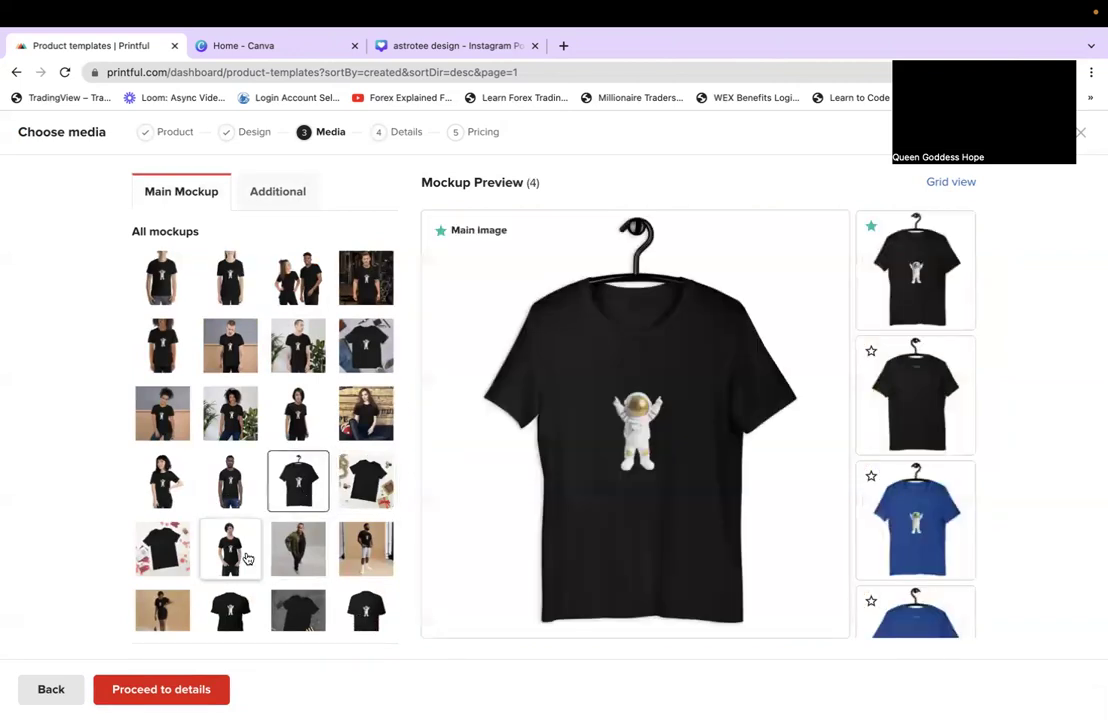
scroll(245, 559, "down", 3)
scroll(245, 559, "up", 3)
scroll(245, 559, "down", 3)
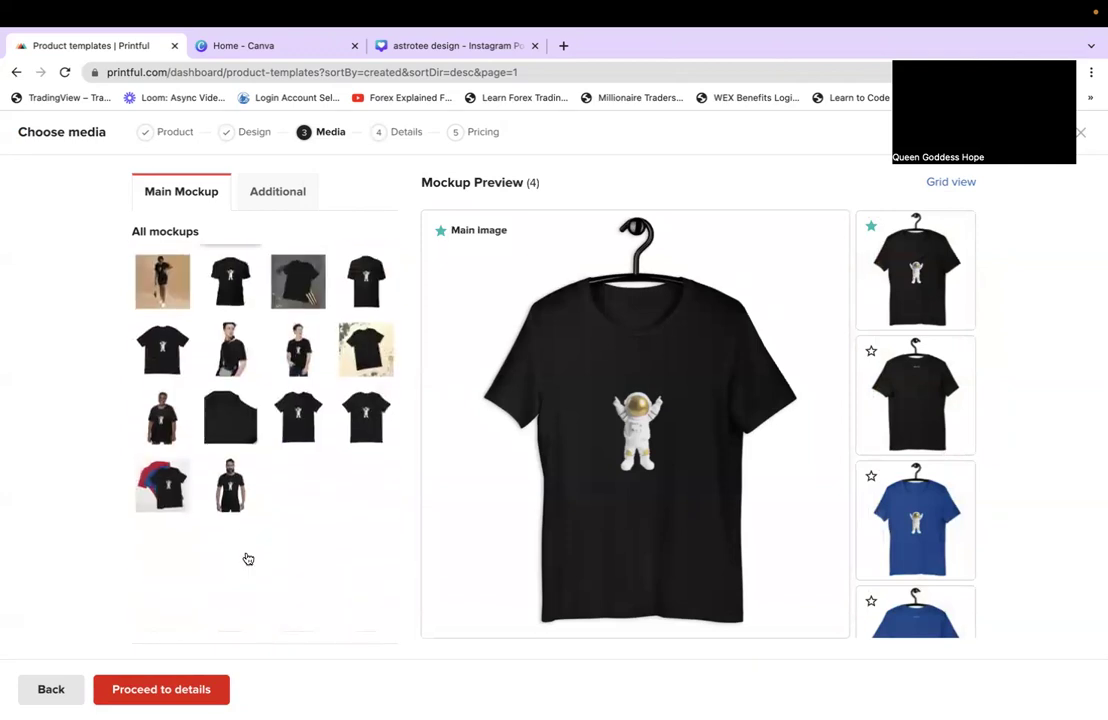
scroll(245, 559, "up", 3)
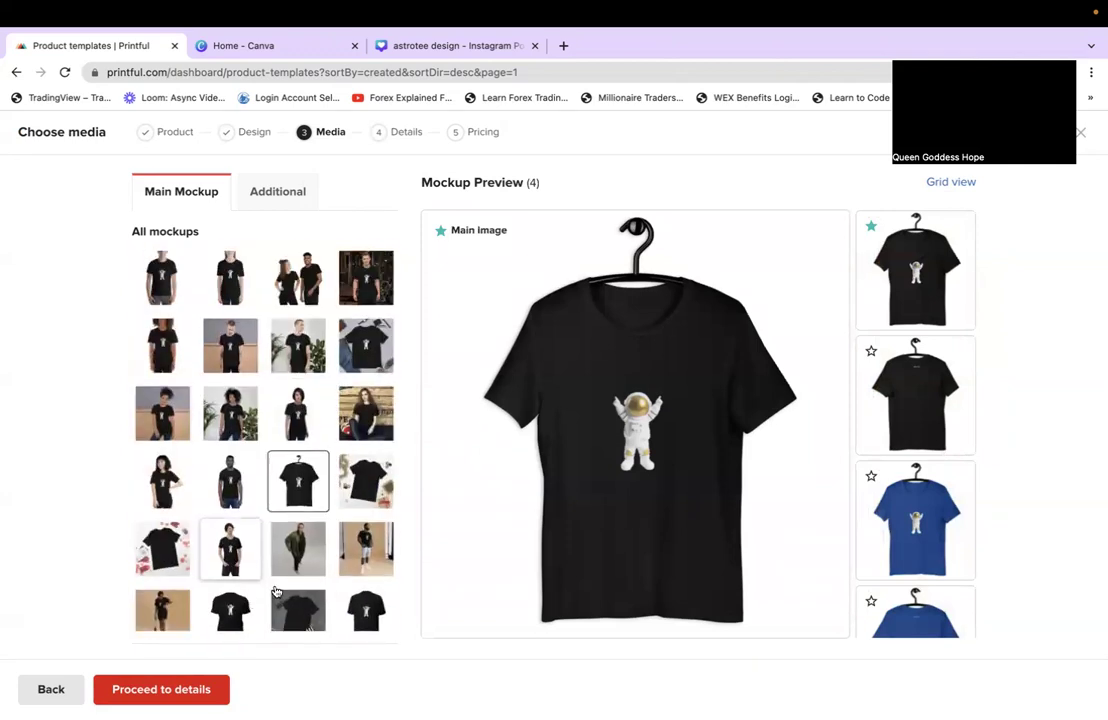
left_click(375, 620)
scroll(376, 622, "down", 4)
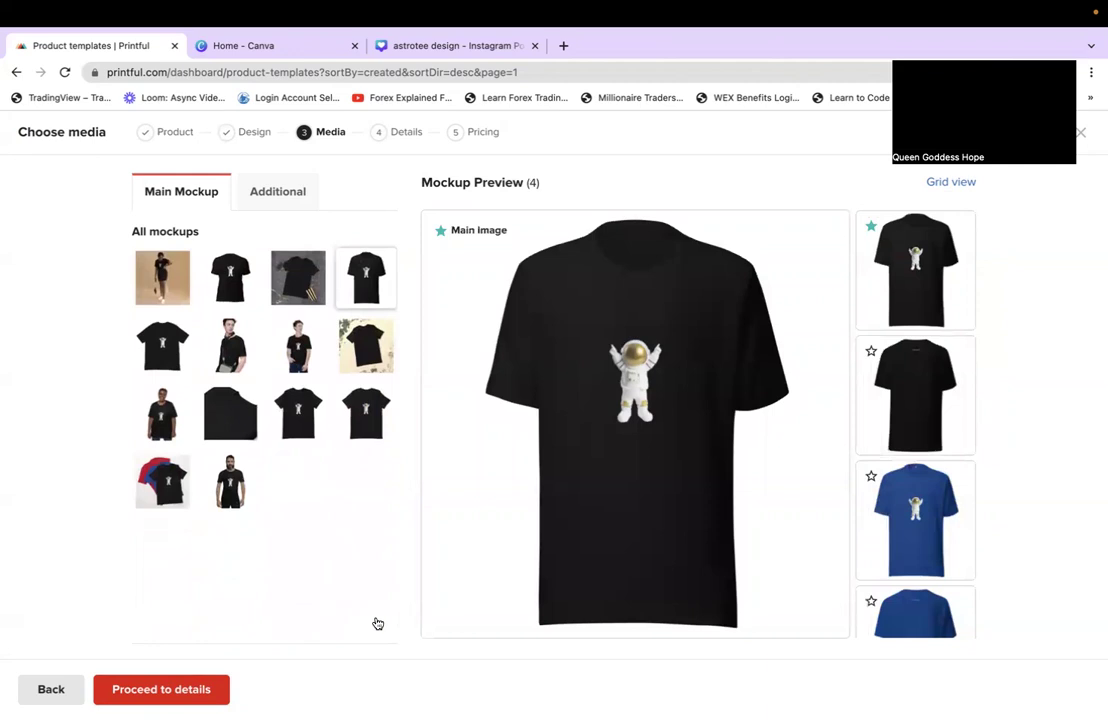
left_click(296, 418)
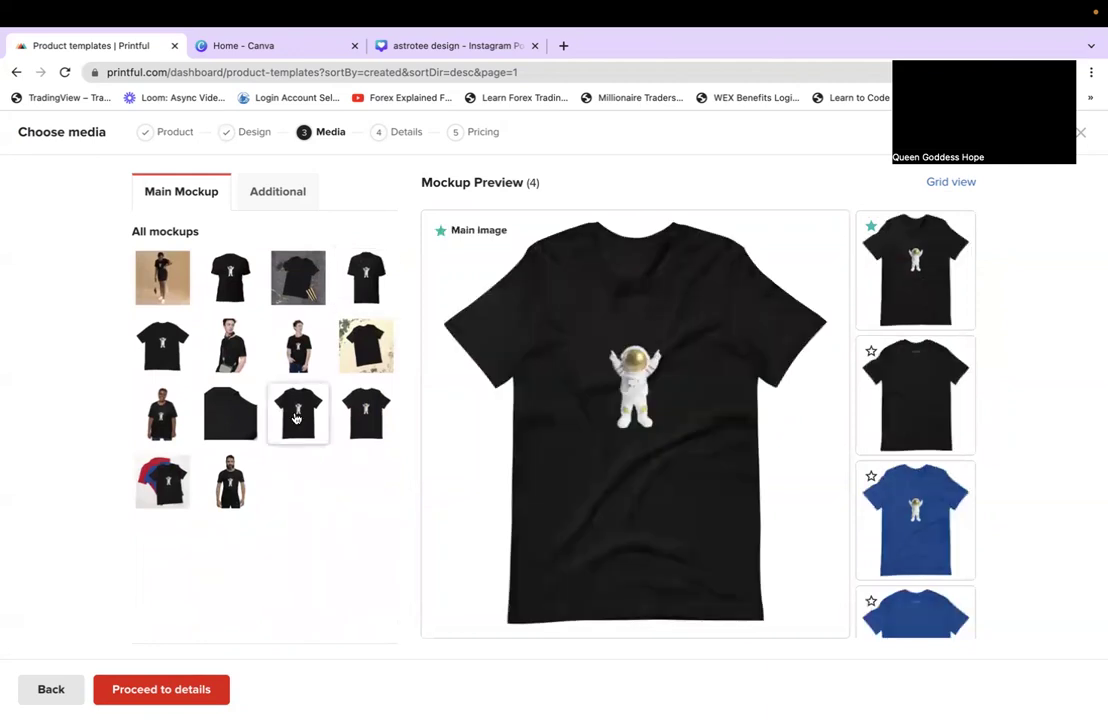
left_click(172, 413)
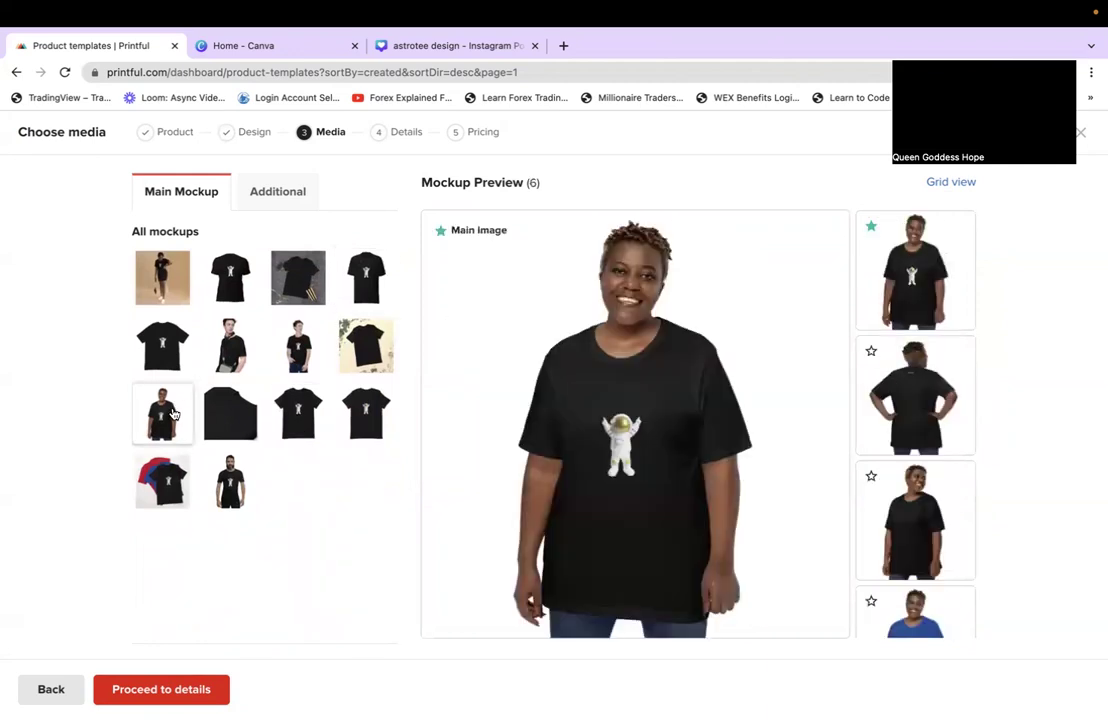
Step: Choose the Men's Lifestyle 2 mockup, compare its black back and True Royal views, and make the black front view the main image
scroll(172, 413, "up", 5)
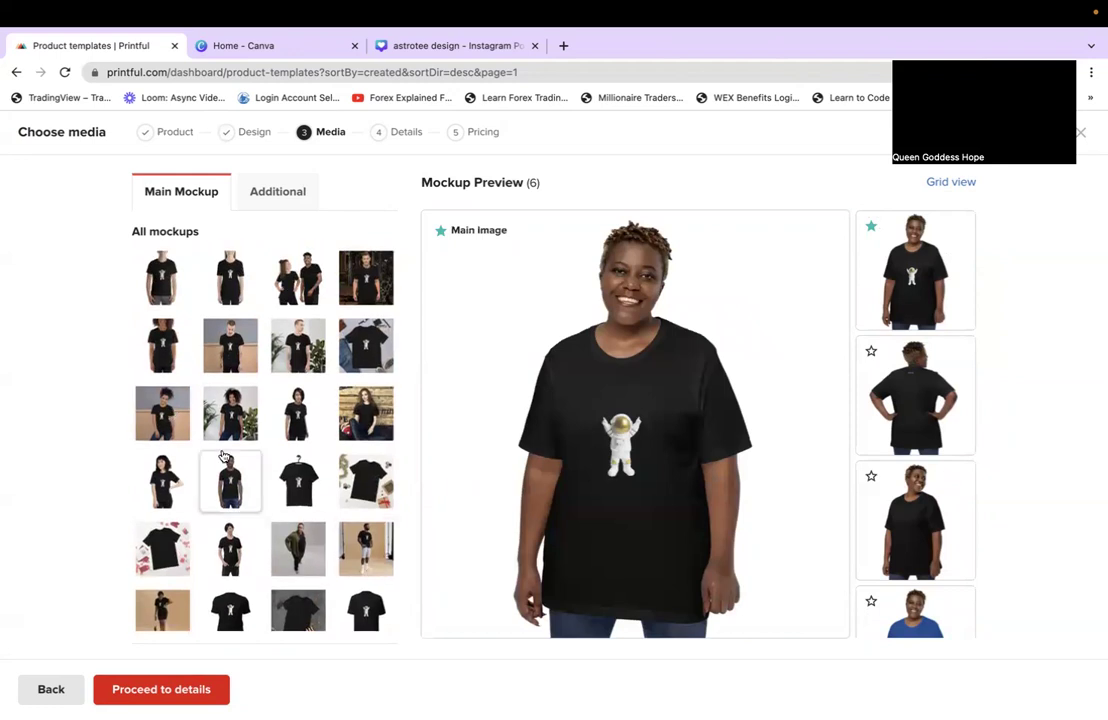
left_click(169, 418)
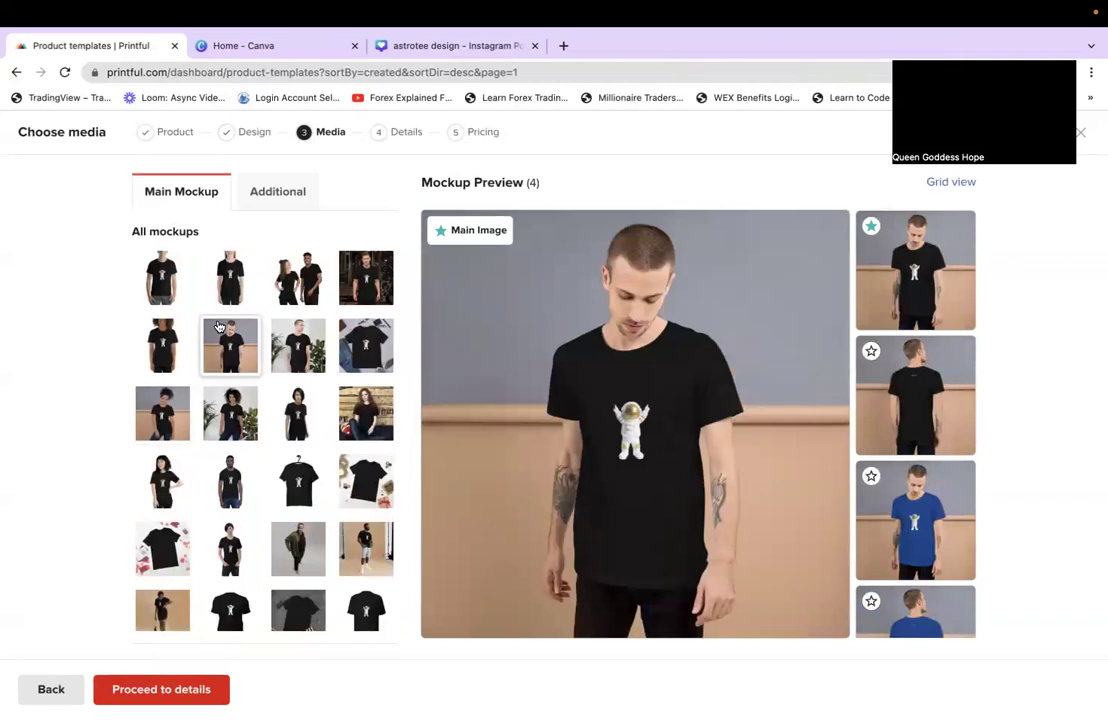
right_click(955, 425)
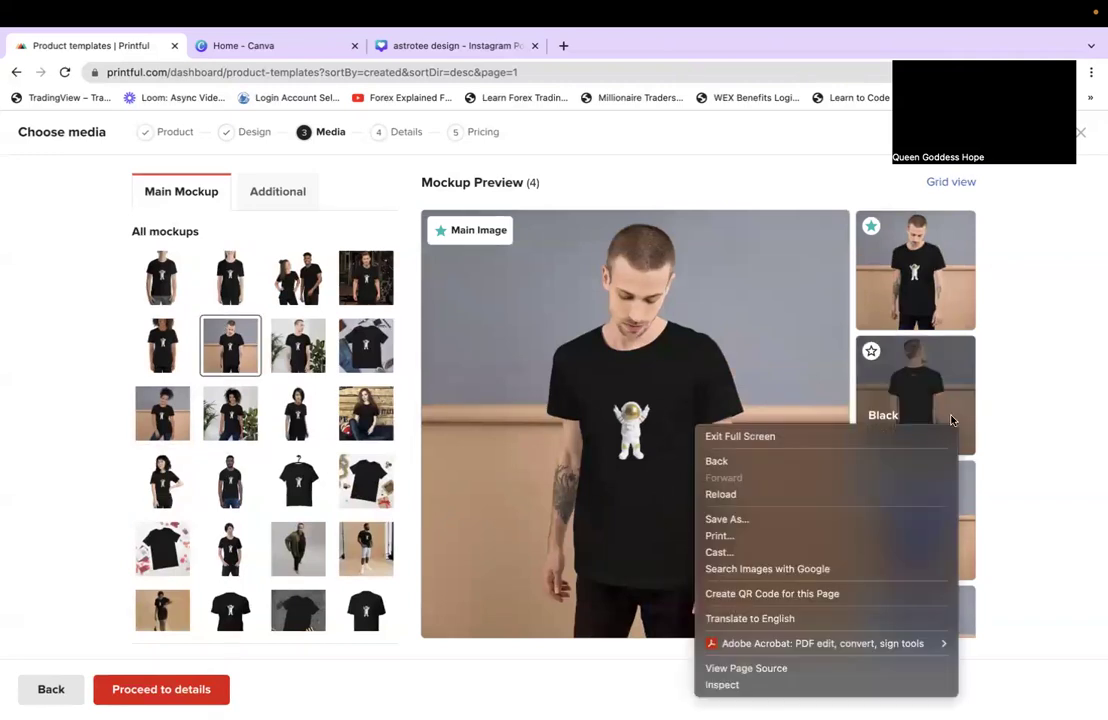
left_click(945, 405)
scroll(941, 401, "down", 1)
left_click(941, 401)
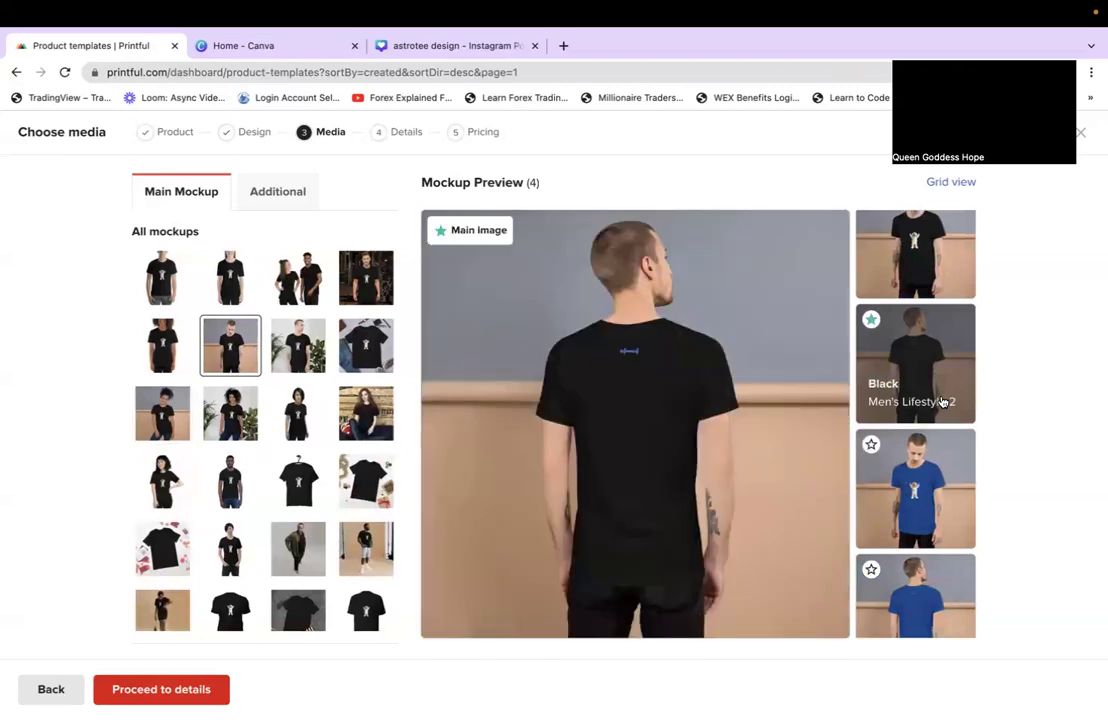
left_click(965, 520)
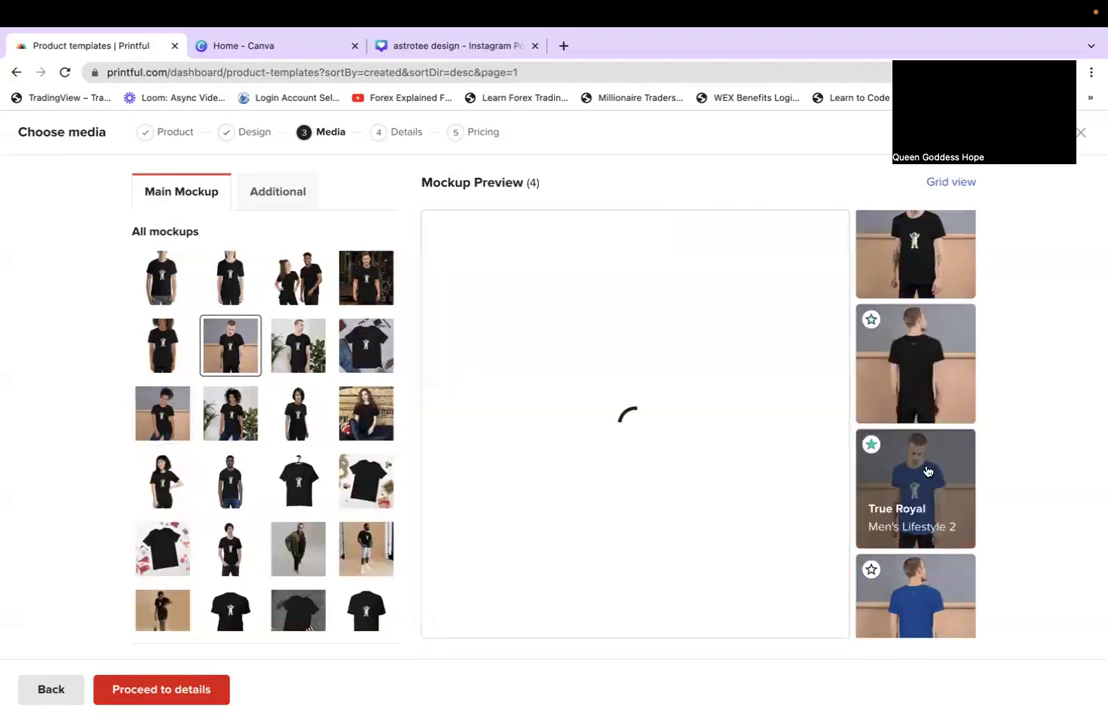
left_click(930, 265)
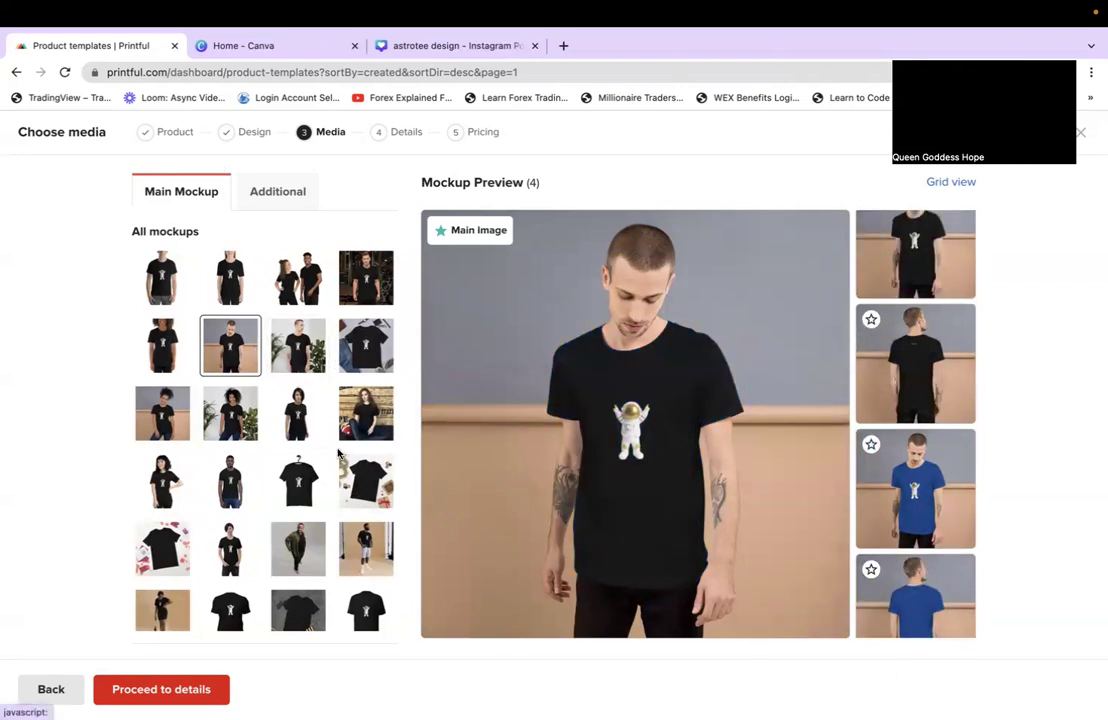
Step: Add the black front-view T-shirt without a model as an additional mockup
left_click(290, 190)
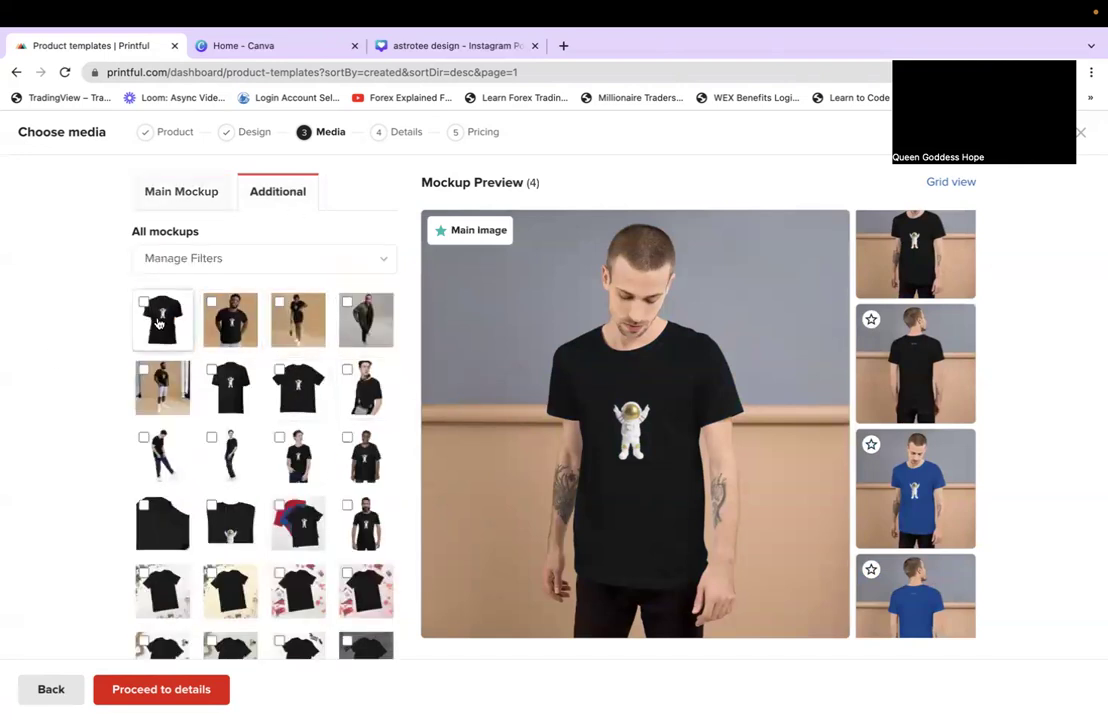
left_click(144, 303)
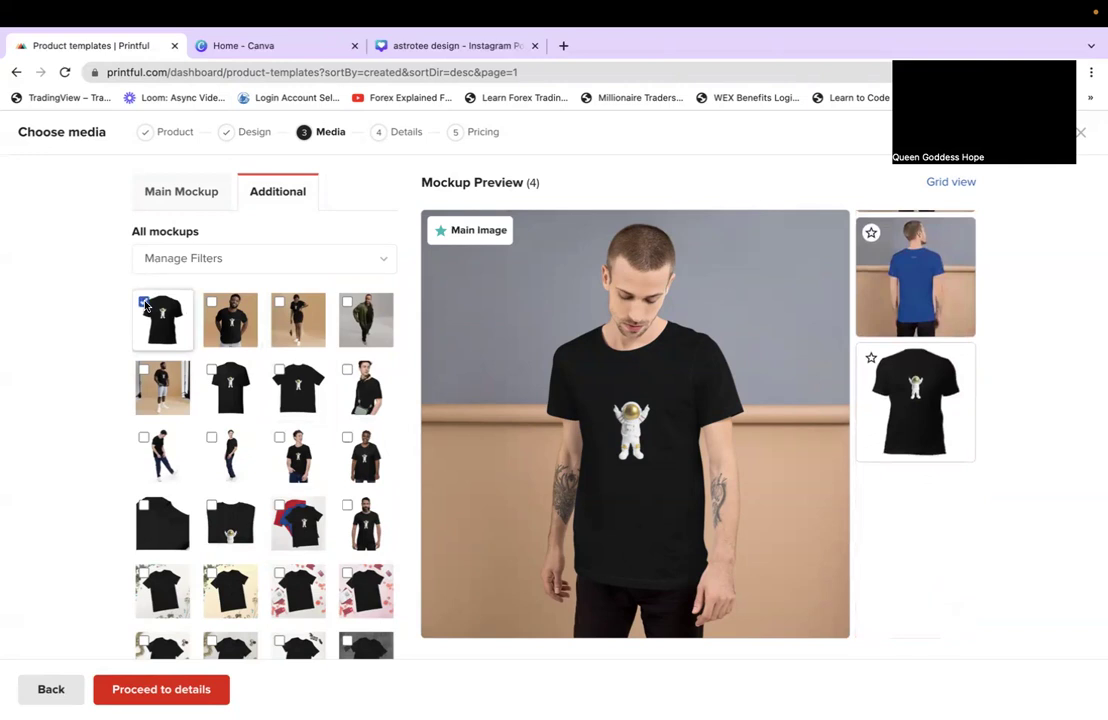
Step: Add the black red-white-and-blue stack mockup and the black close-up back view on a model as additional mockups
left_click(279, 505)
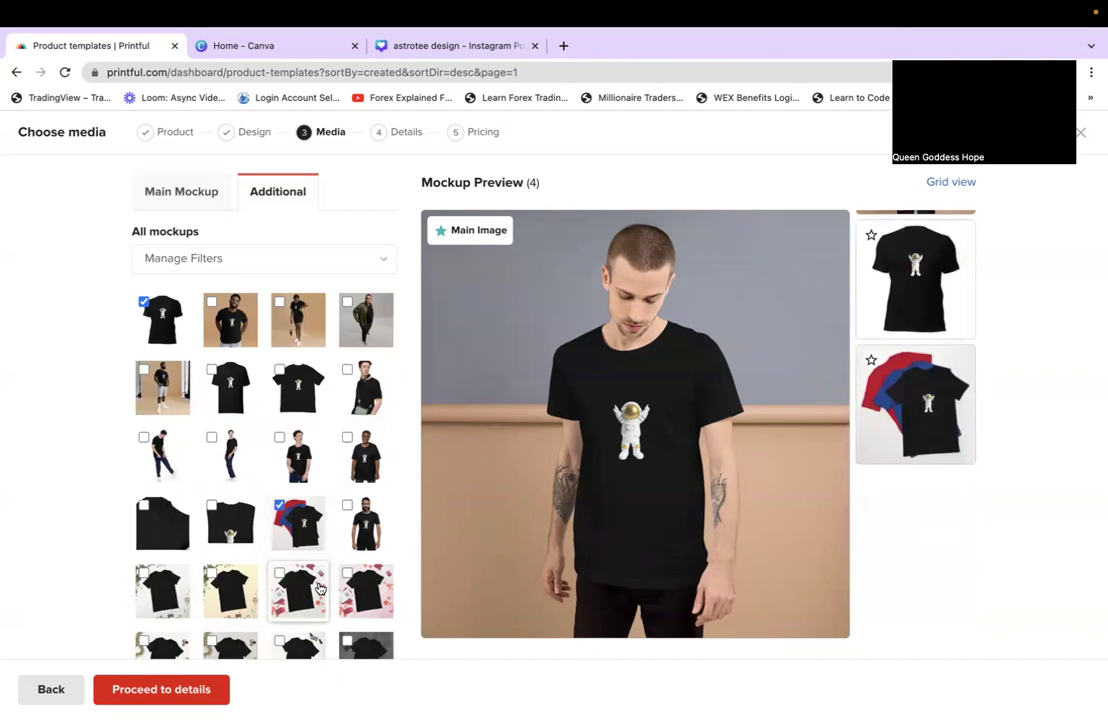
scroll(320, 585, "down", 5)
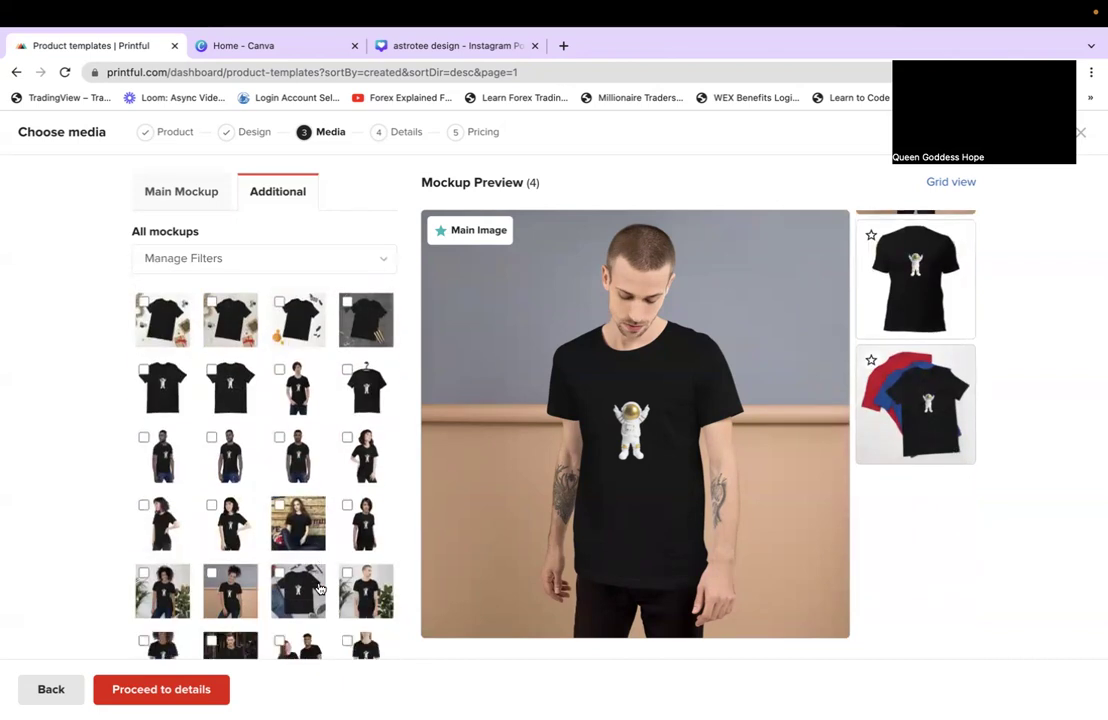
scroll(318, 587, "down", 5)
scroll(318, 587, "up", 5)
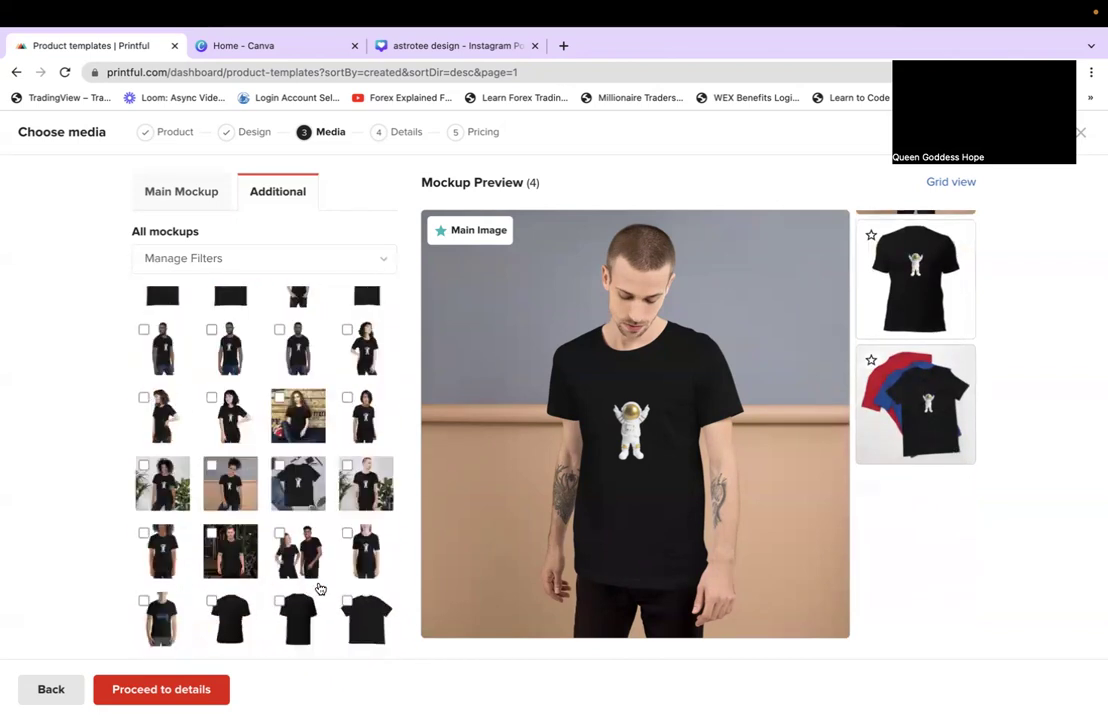
scroll(320, 588, "down", 5)
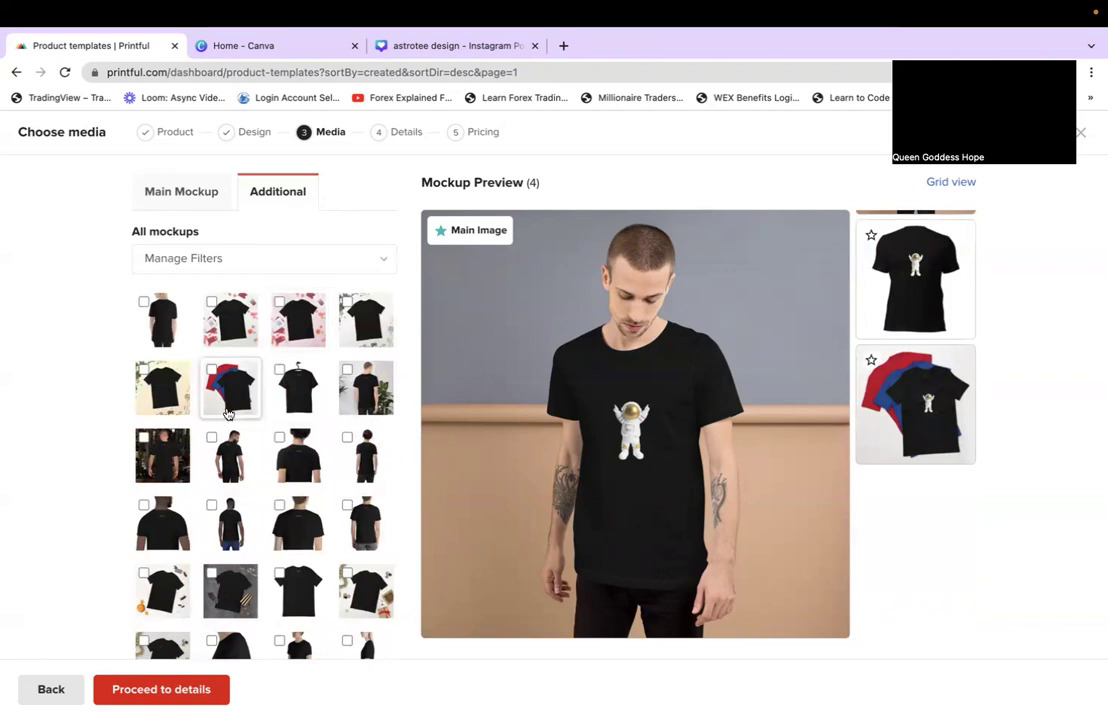
left_click(152, 524)
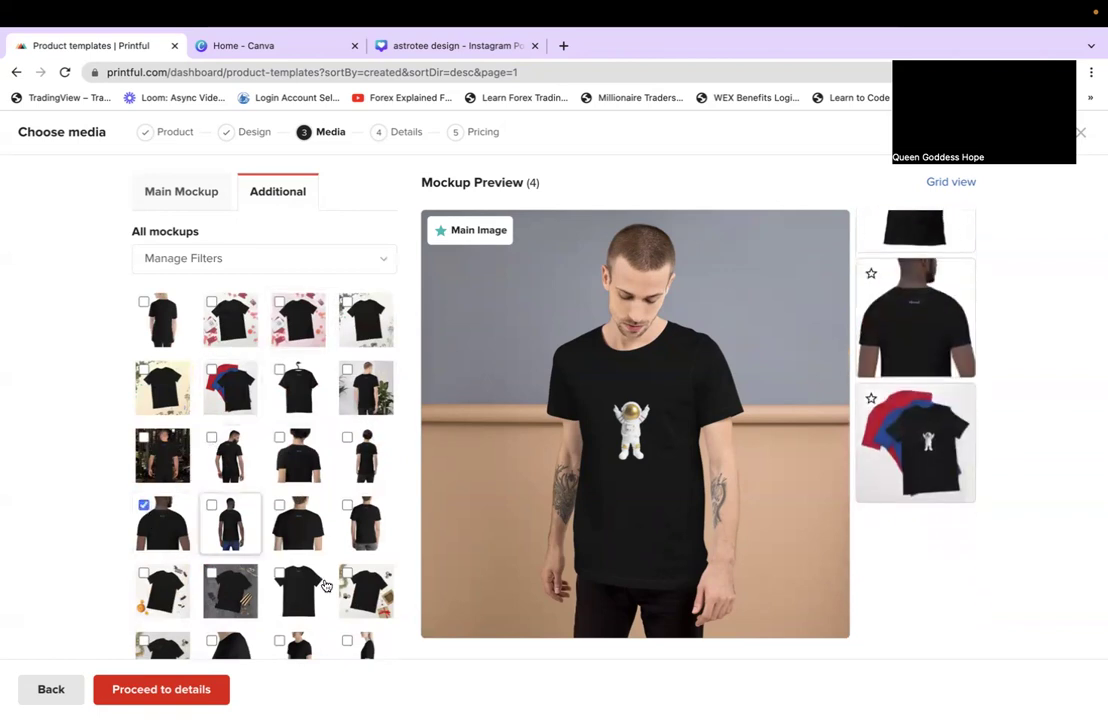
Step: Add the flat-lay front view of the blue astronaut T-shirt as an additional mockup
scroll(340, 590, "down", 5)
scroll(341, 597, "down", 10)
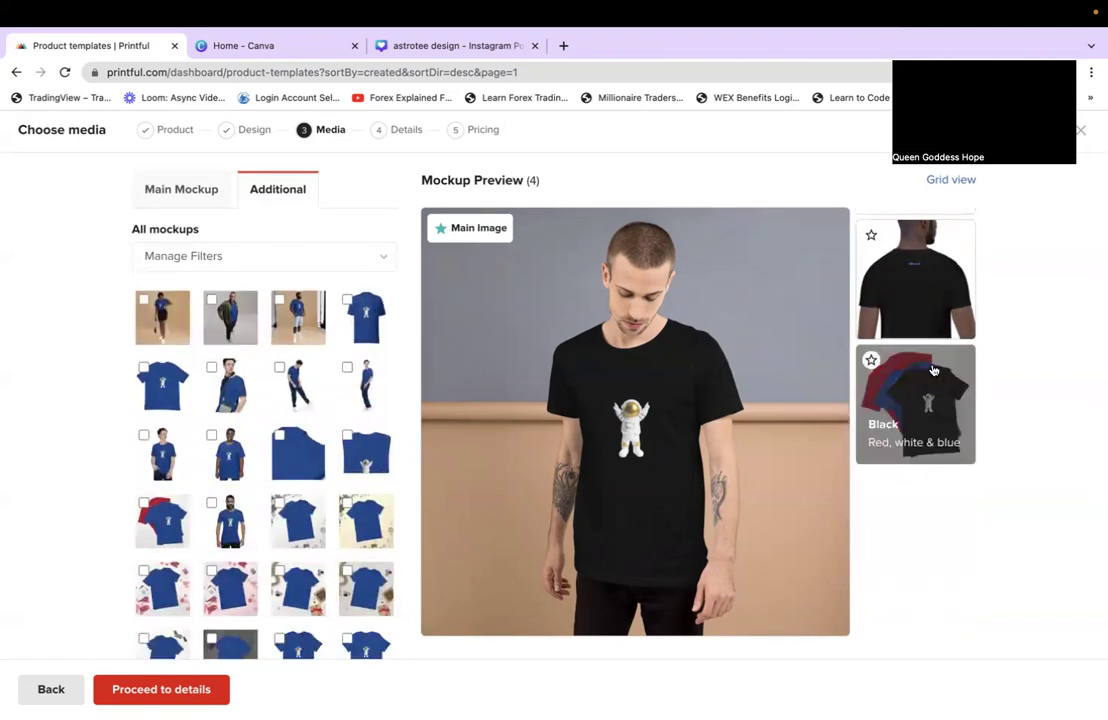
scroll(930, 370, "up", 5)
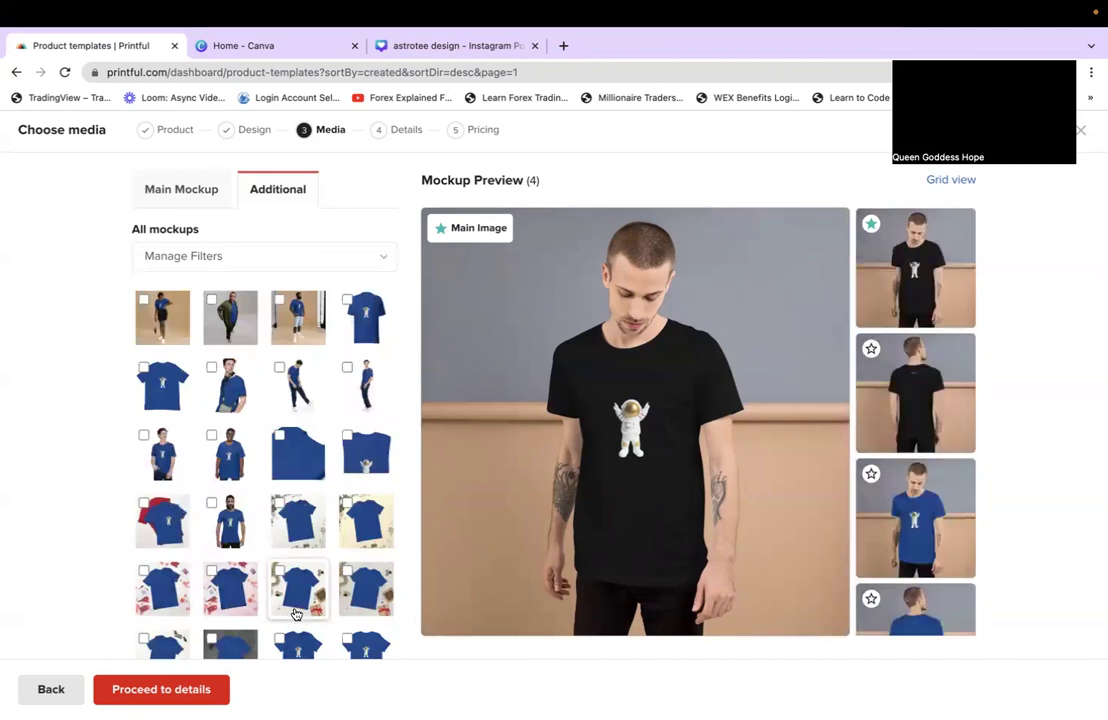
scroll(296, 614, "down", 3)
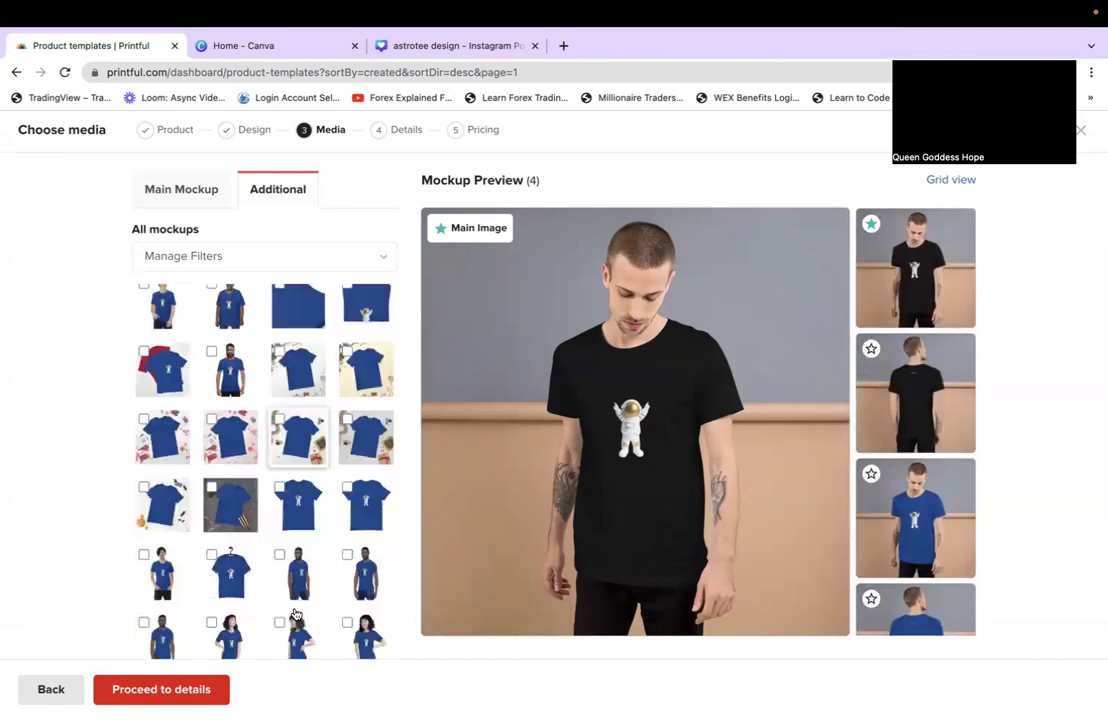
scroll(296, 614, "down", 1)
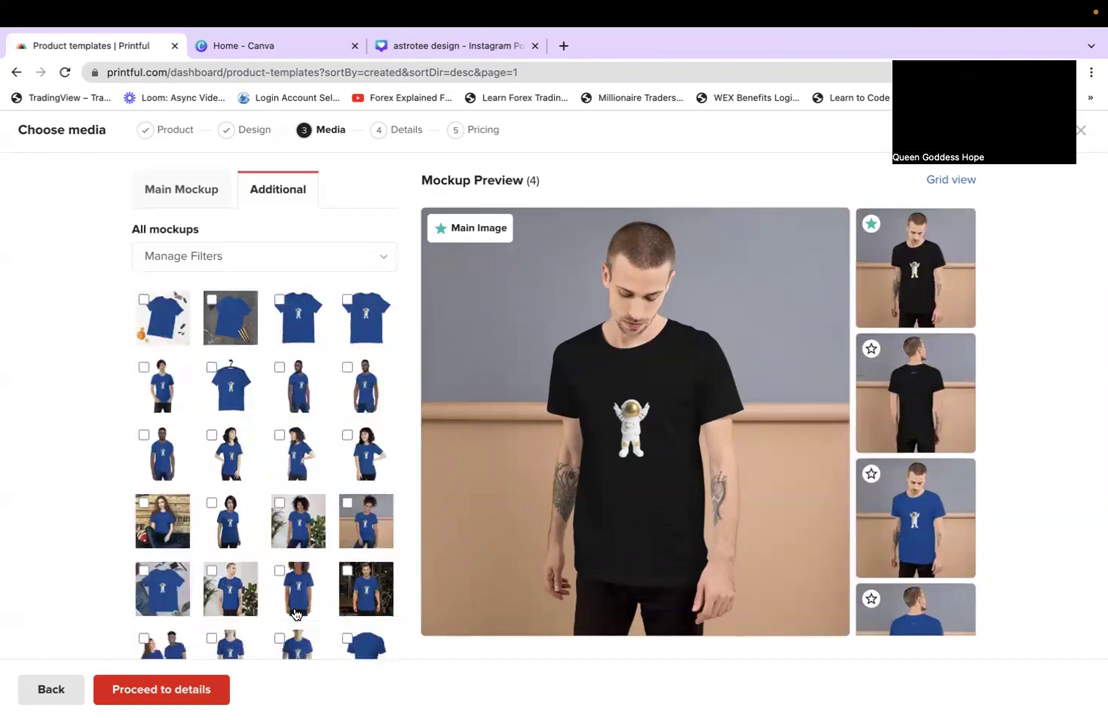
left_click(158, 588)
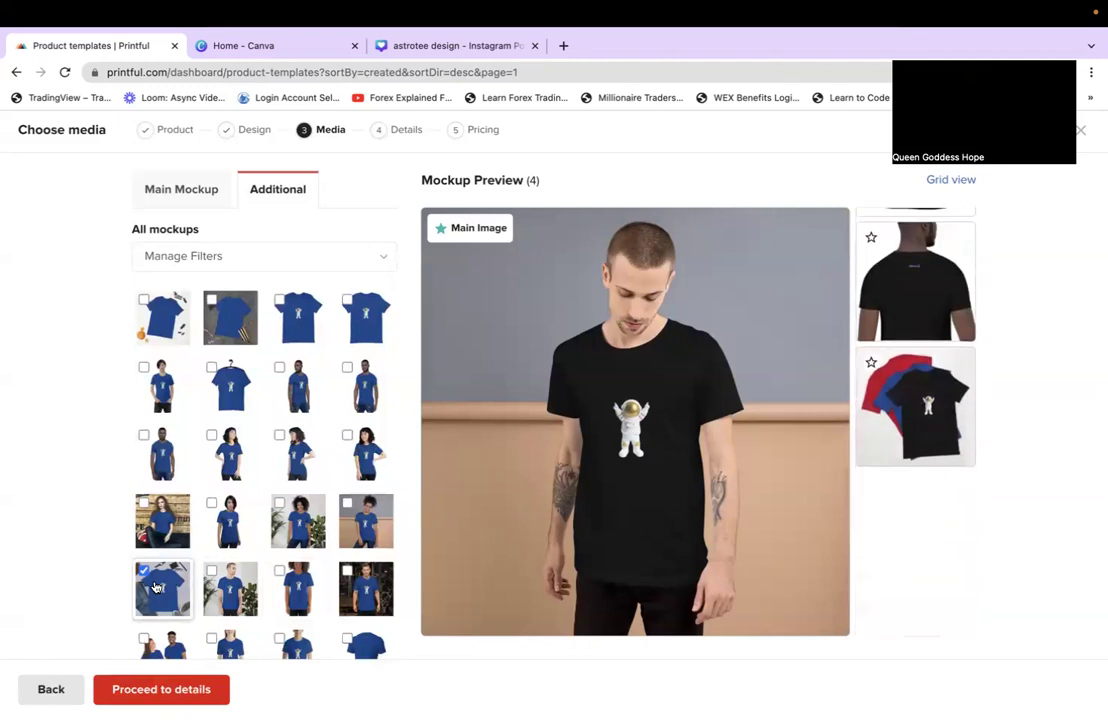
Step: Proceed to the product details and set the product title to "#1 Astro Tee"
left_click(208, 692)
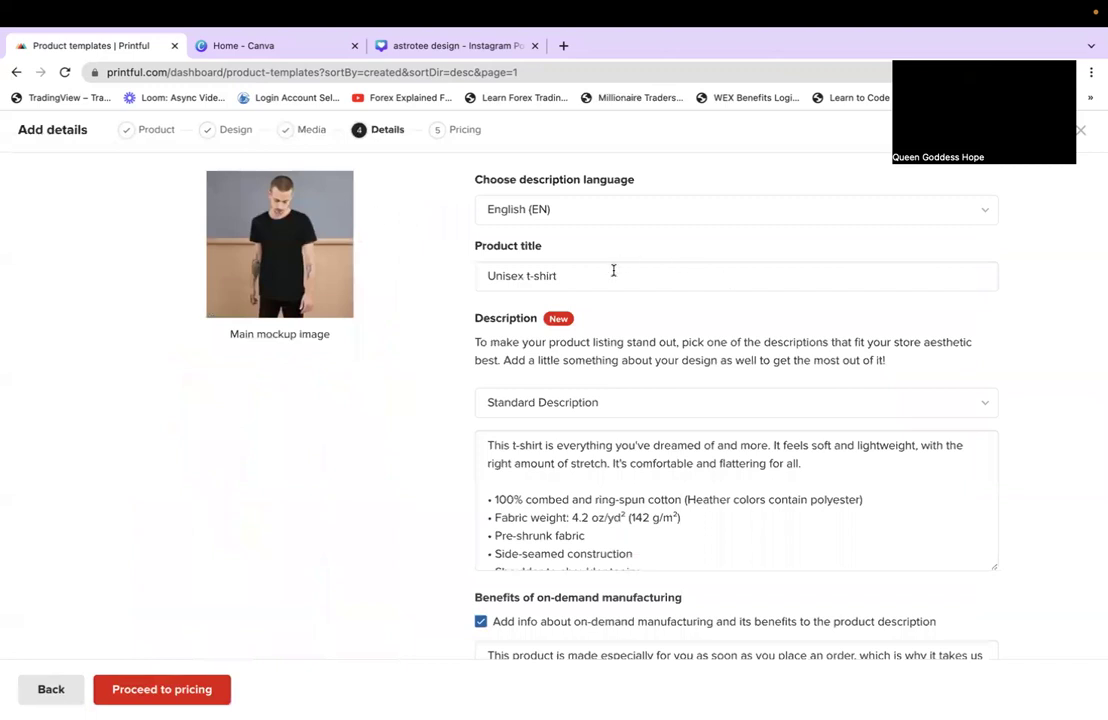
left_click_drag(613, 270, 438, 272)
type("#1 As")
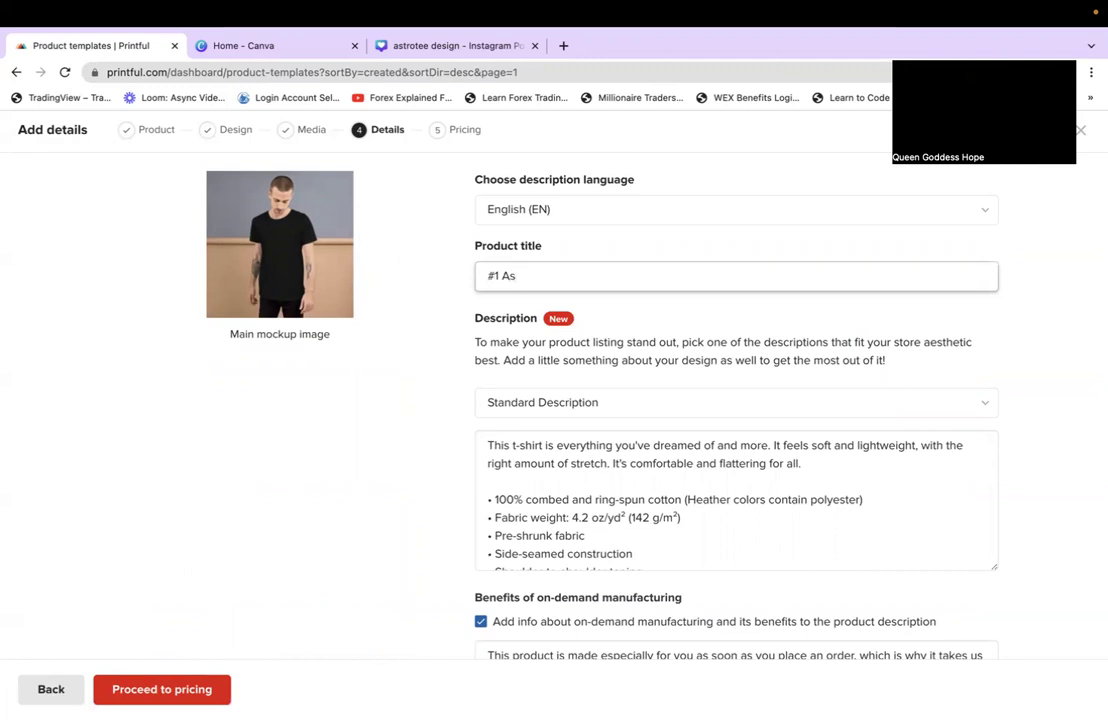
type("tro Tee")
Step: Review the description and attach a size guide to it, trying the metric table but keeping only Imperial measurements
scroll(497, 505, "down", 2)
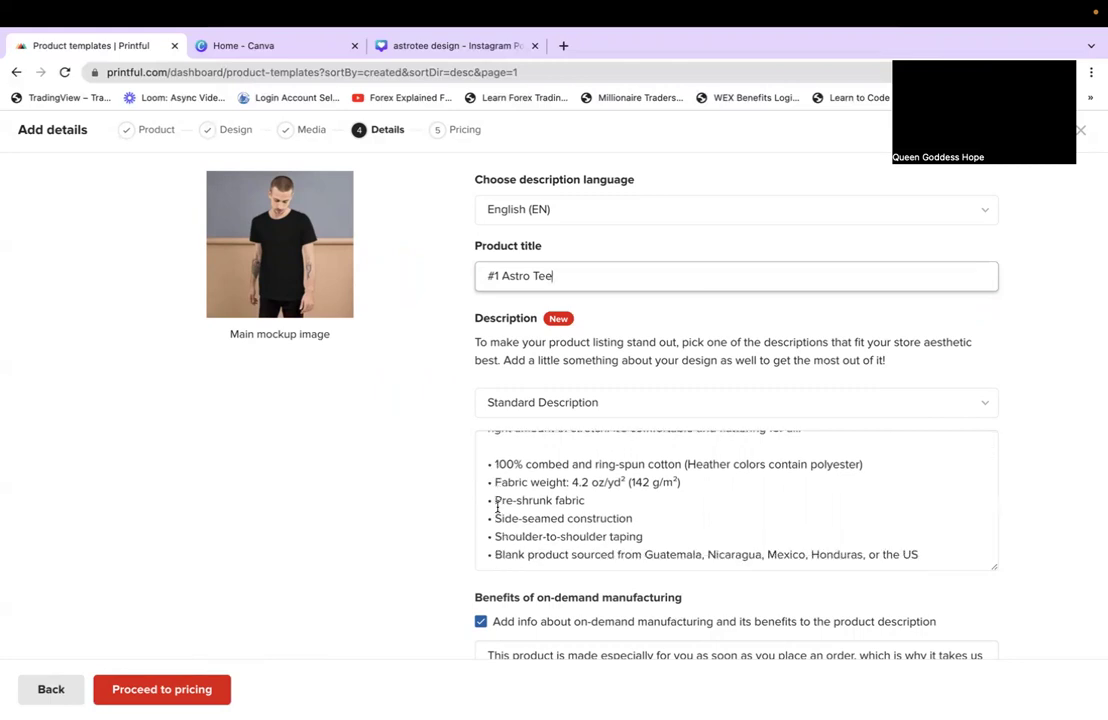
scroll(553, 592, "down", 3)
scroll(553, 592, "down", 1)
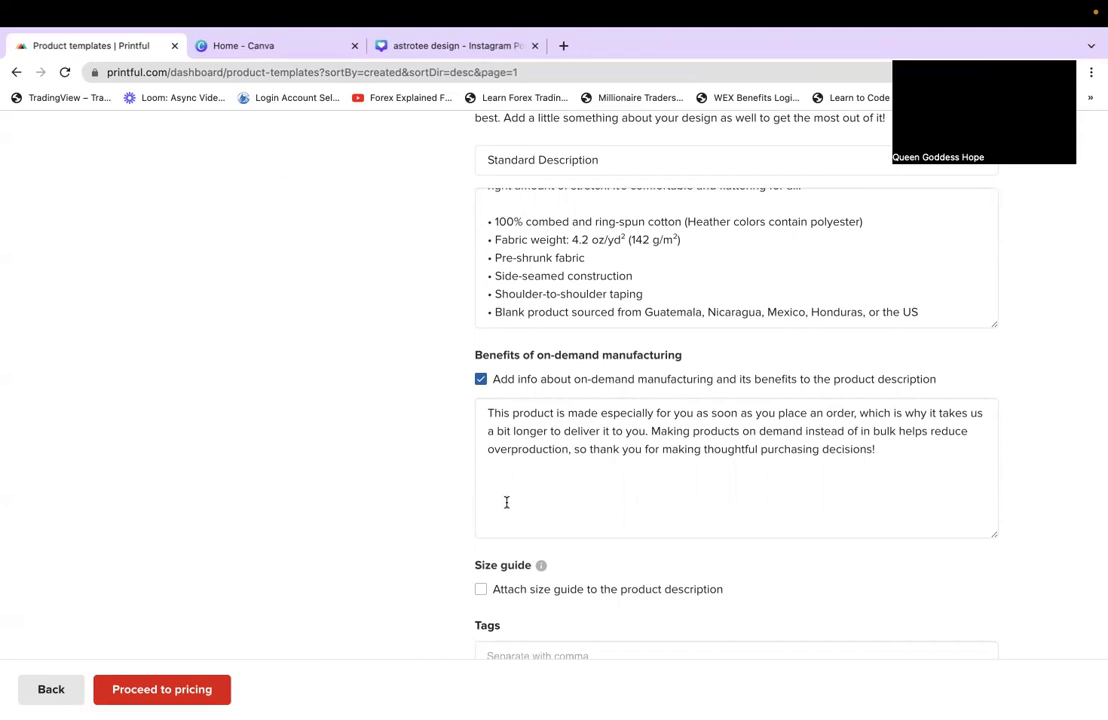
scroll(506, 502, "down", 3)
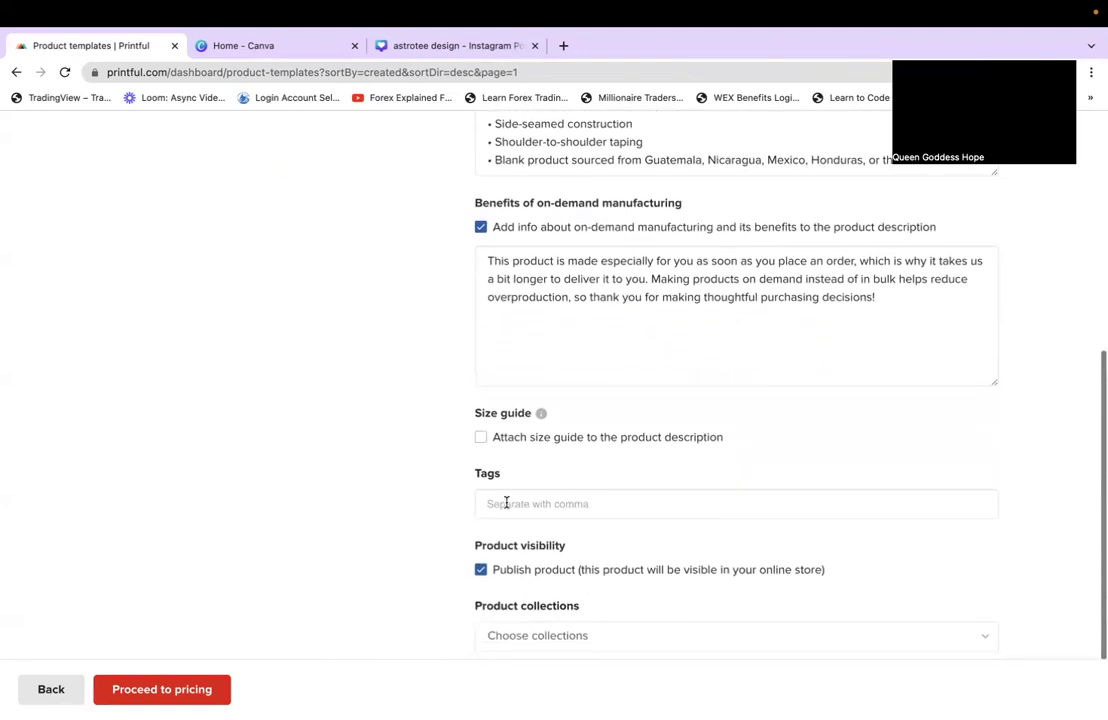
left_click(480, 429)
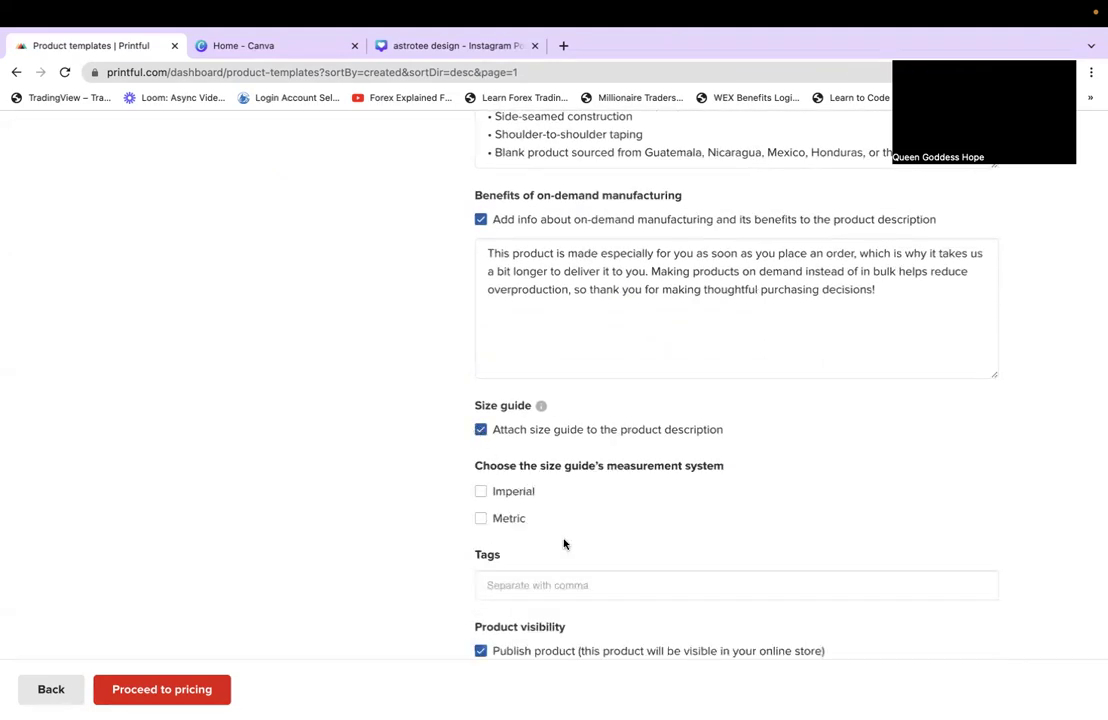
left_click(521, 491)
scroll(521, 491, "down", 5)
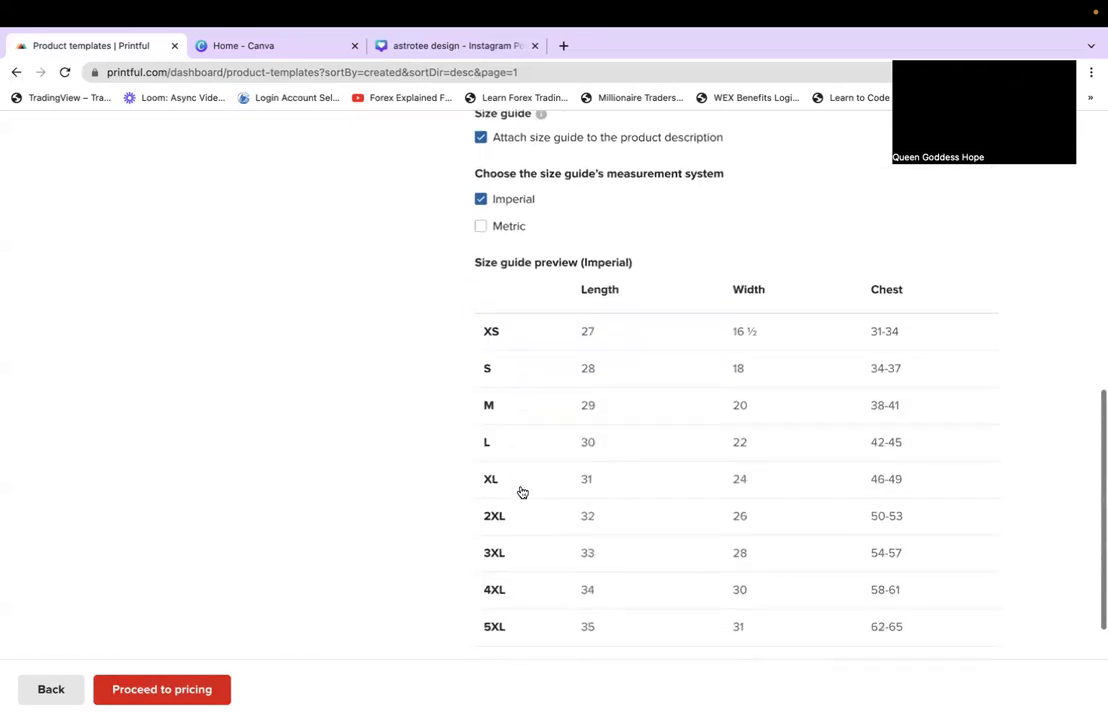
left_click(492, 226)
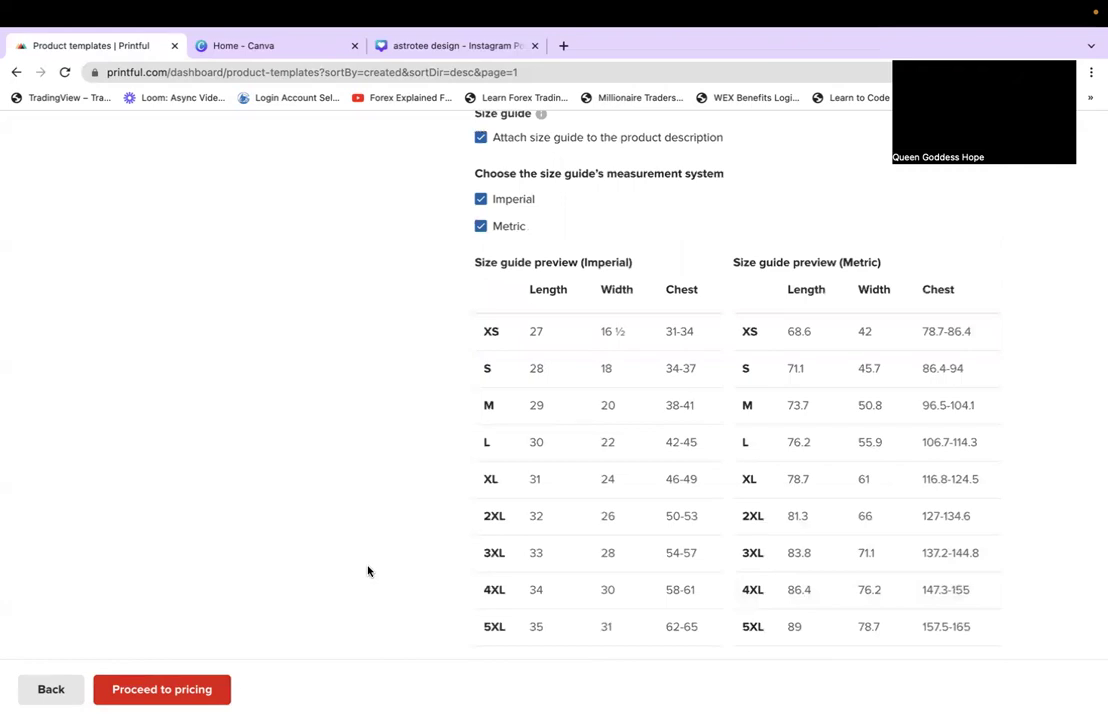
left_click(489, 227)
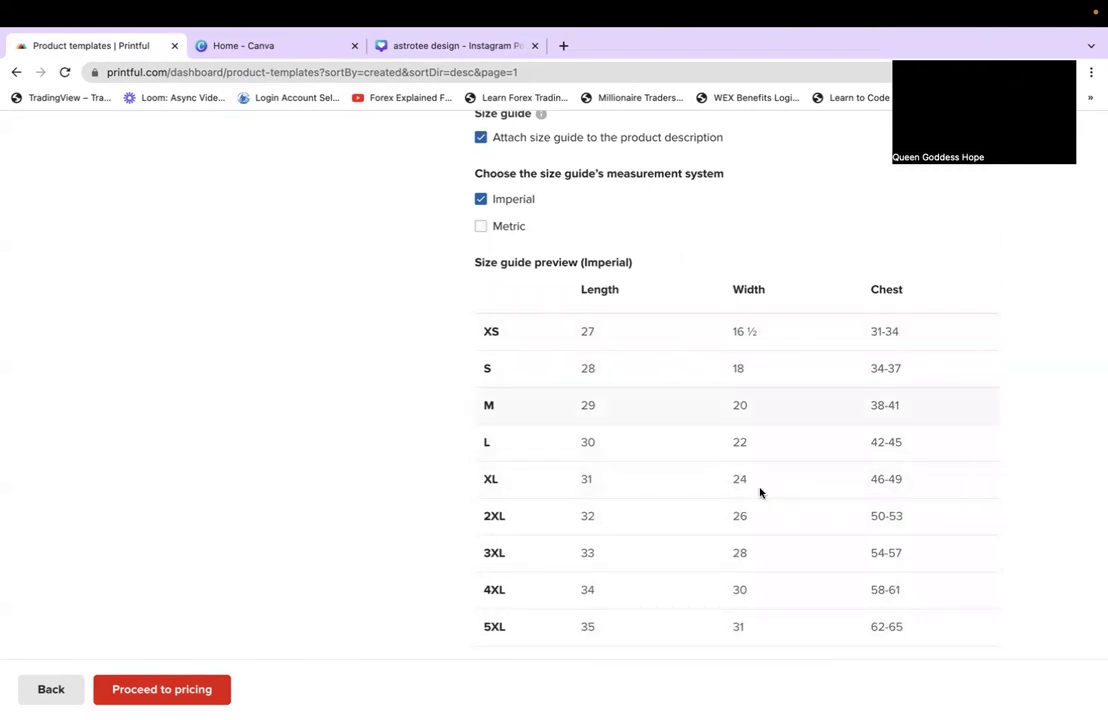
Step: Add the product tags "#freeasf", "astro" and "astronaut"
scroll(760, 492, "down", 5)
left_click(641, 501)
type("#frre")
key("BackSpace")
key("BackSpace")
type("eeasf")
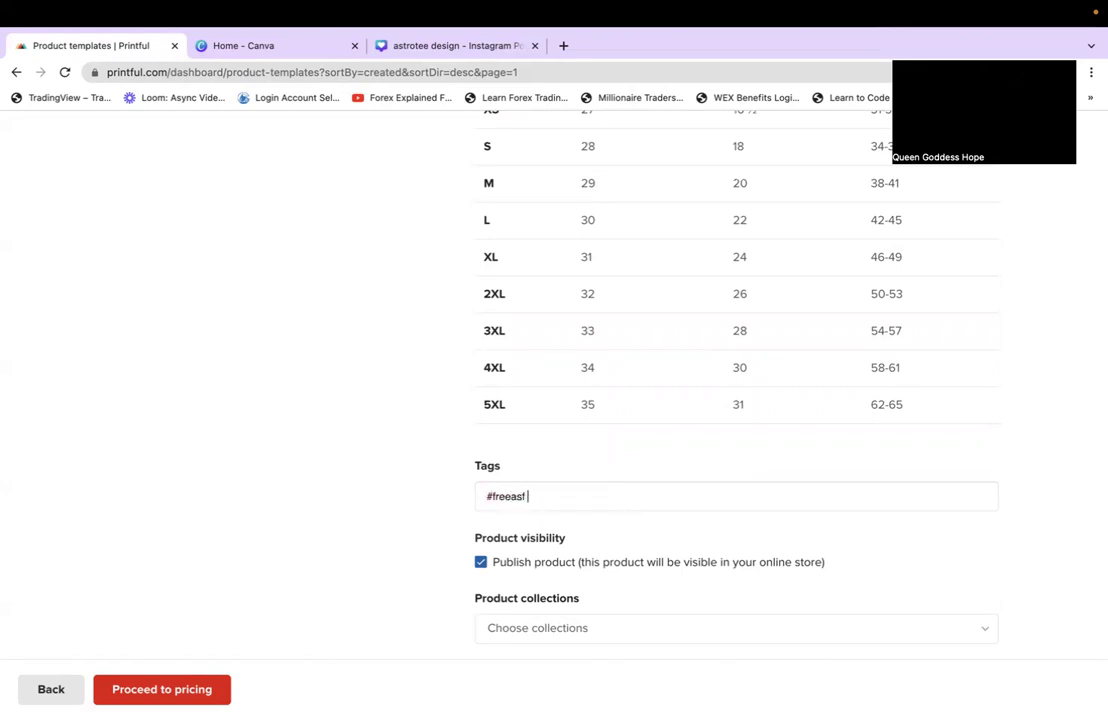
key("Return")
type("astro")
key("Return")
type("astronaut")
key("Return")
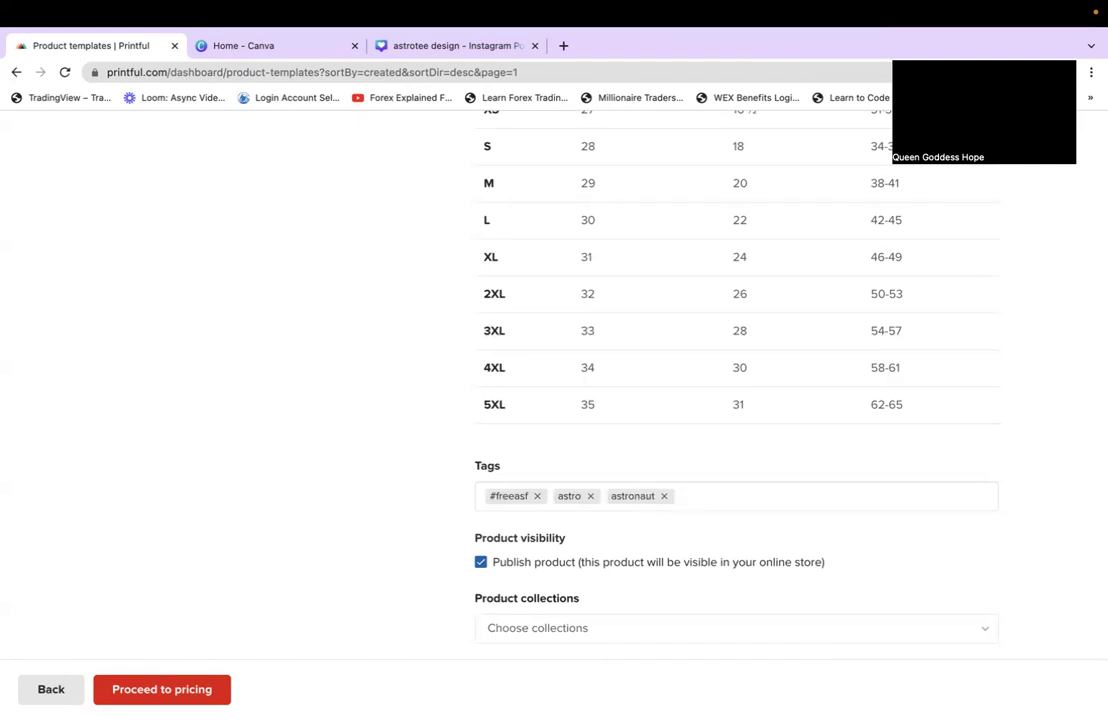
Step: Extend the product tags with "numberone", "number one" and "theblumartian"
type("numberone")
key("Return")
type("number one")
key("Return")
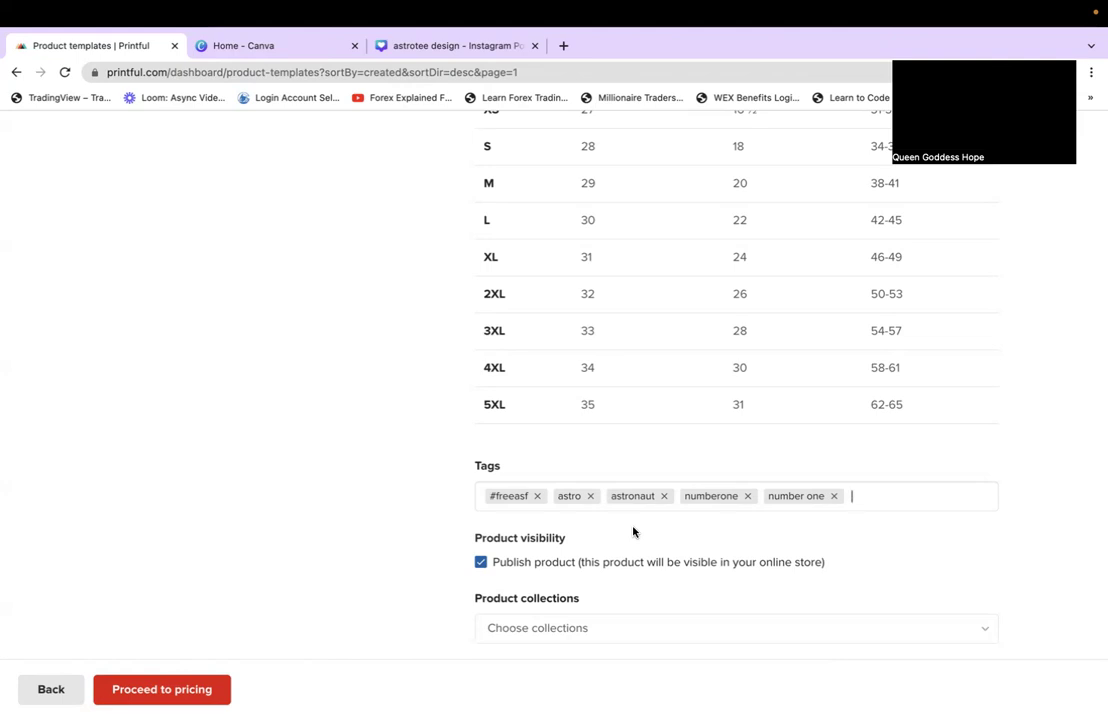
type("theblumartian")
key("Return")
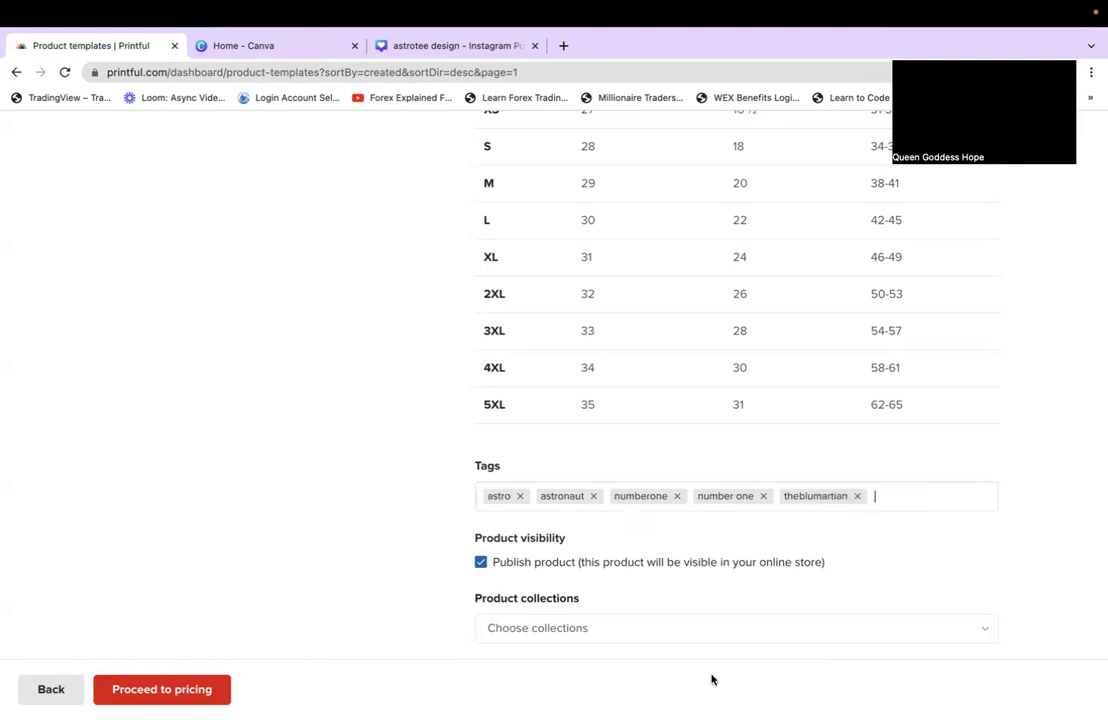
Step: Browse the product collections and assign the T-shirt to "#freeasf™ Classics"
left_click(637, 628)
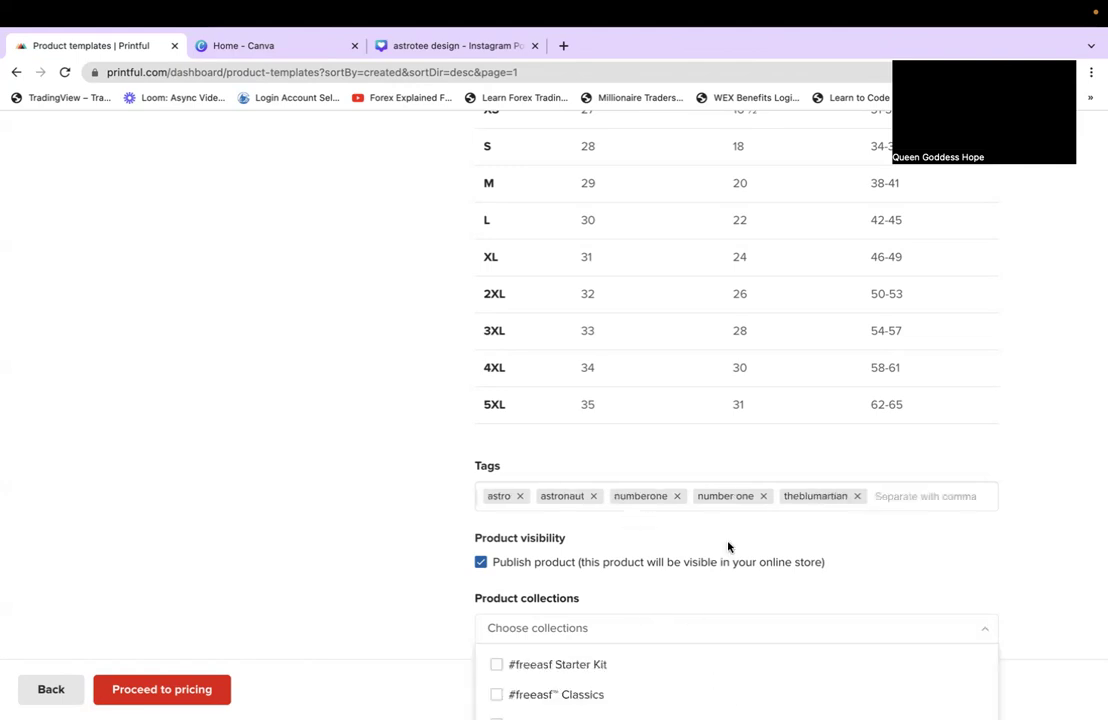
scroll(730, 547, "down", 5)
scroll(730, 547, "up", 2)
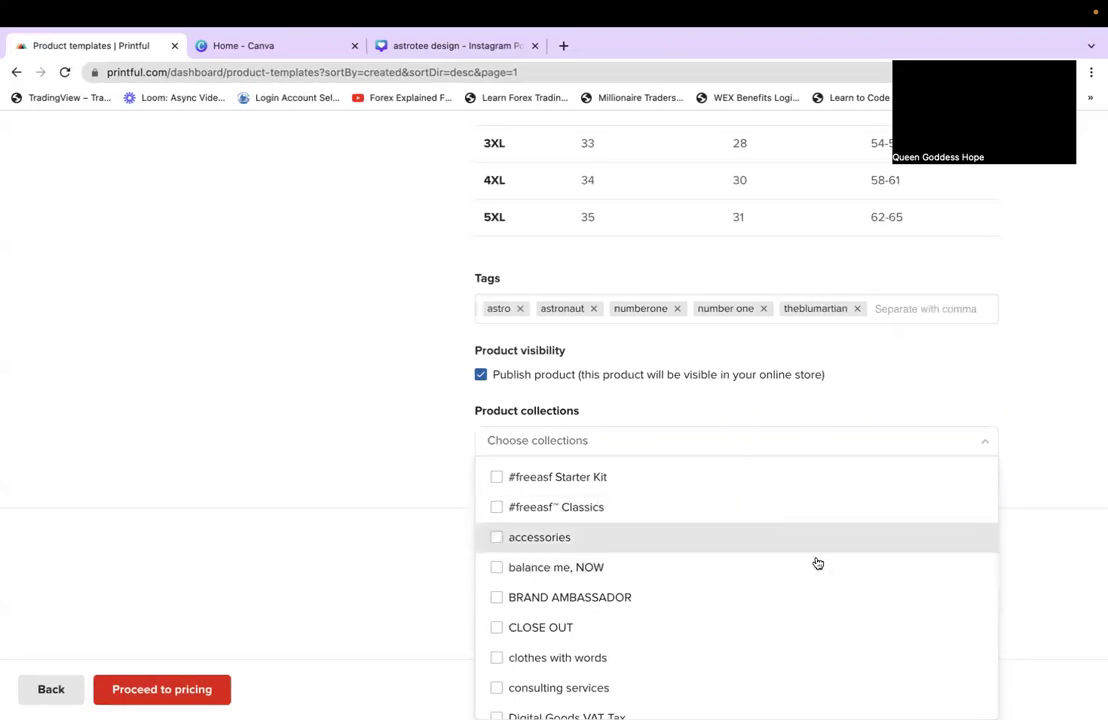
scroll(772, 698, "down", 5)
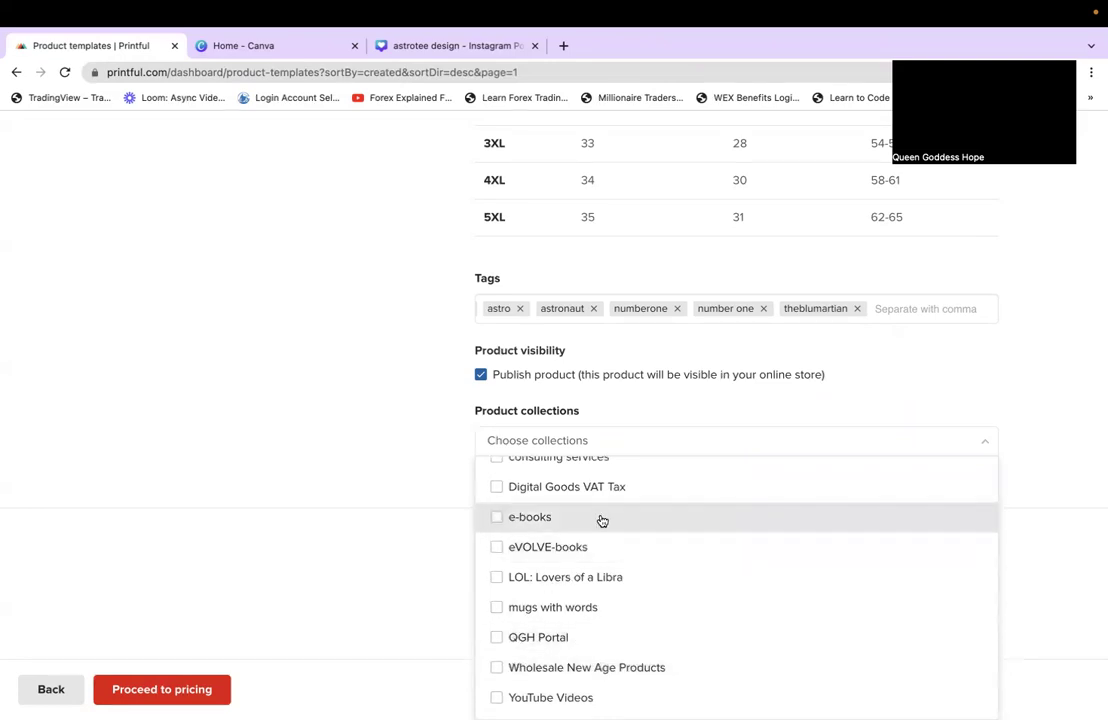
scroll(602, 520, "up", 5)
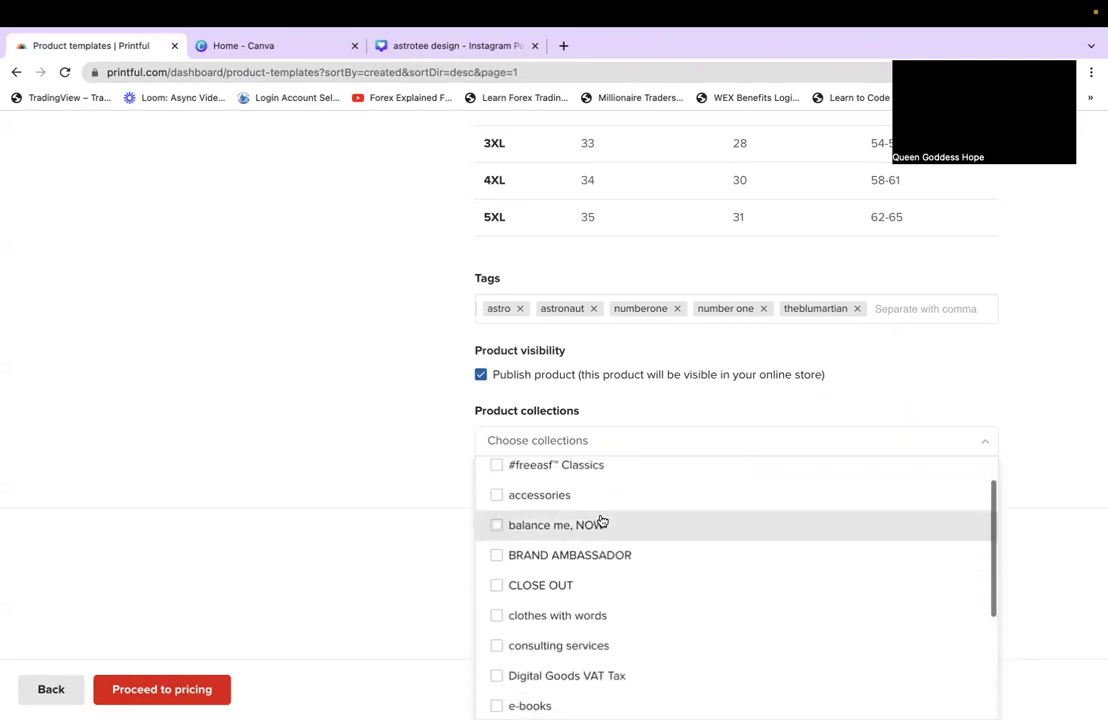
scroll(668, 593, "up", 1)
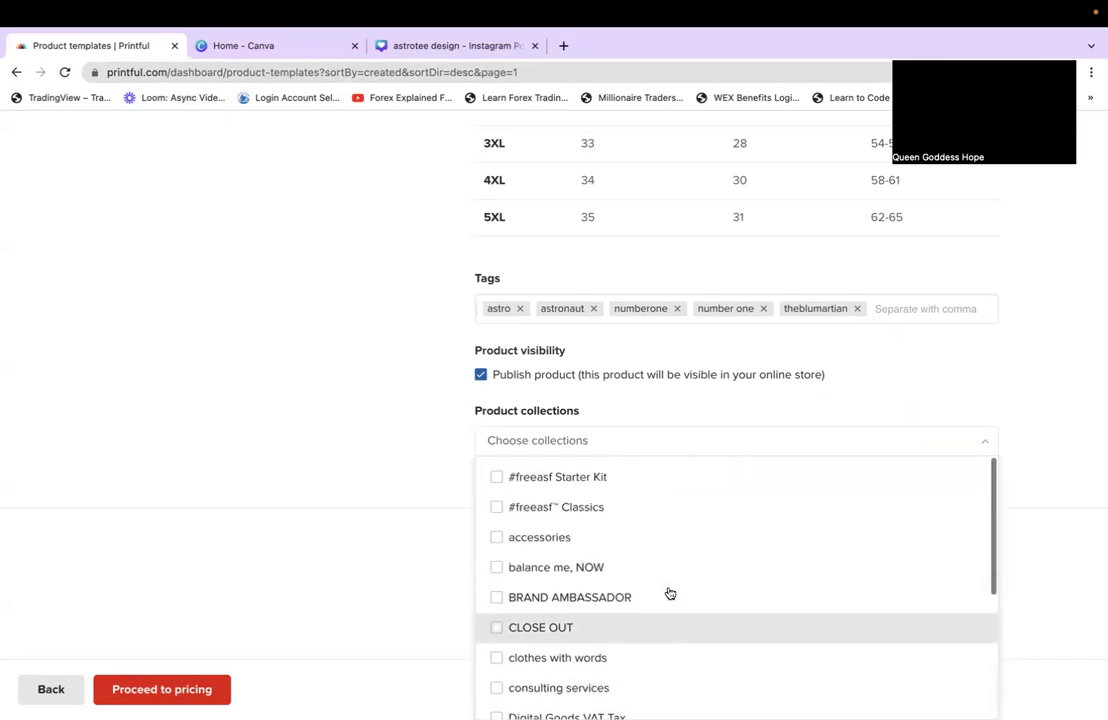
left_click(598, 512)
left_click(1074, 632)
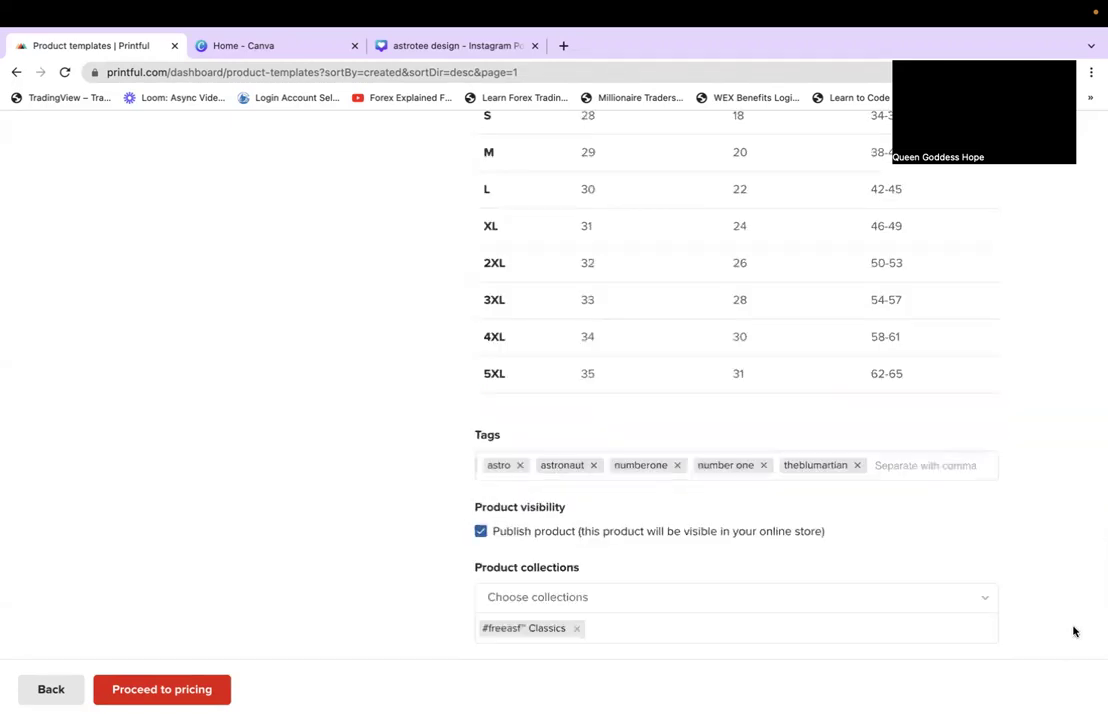
scroll(698, 617, "up", 15)
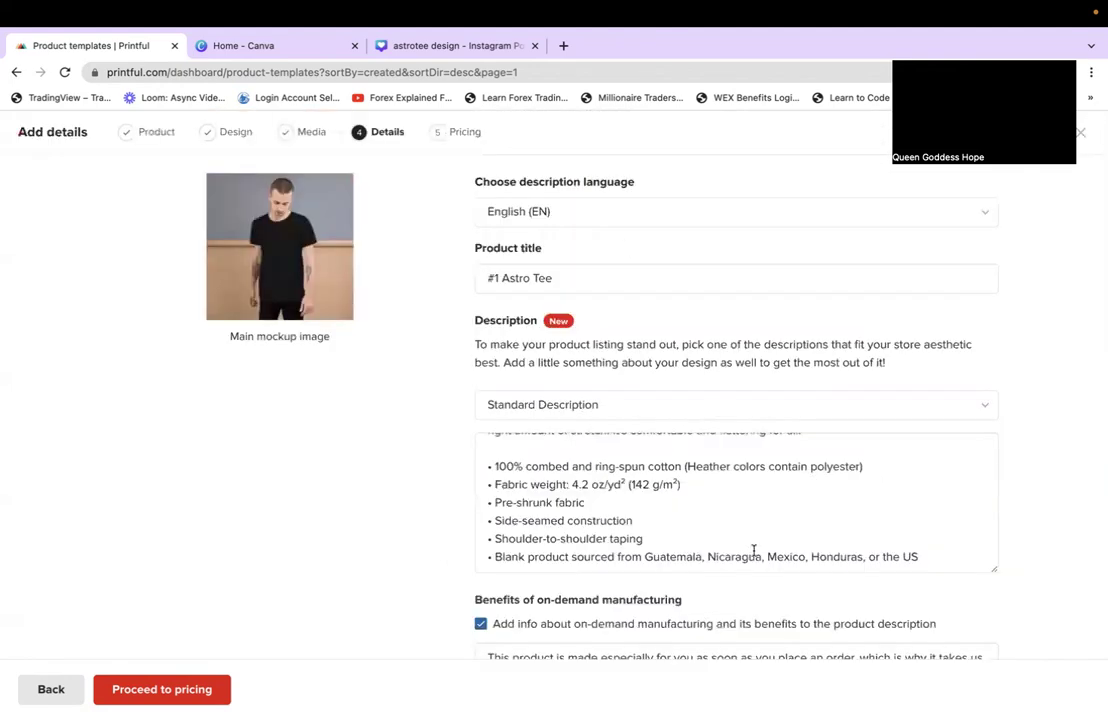
Step: Proceed to the pricing stage and set the retail price for all product sizes to 24.99 USD
left_click(160, 689)
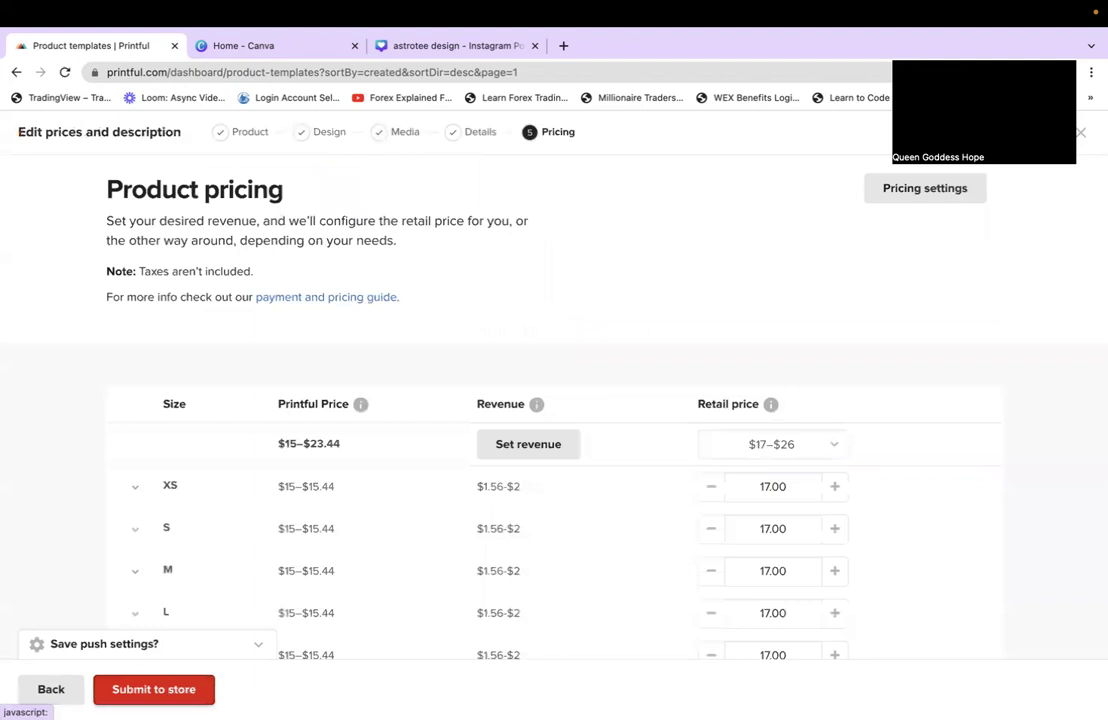
scroll(566, 626, "down", 3)
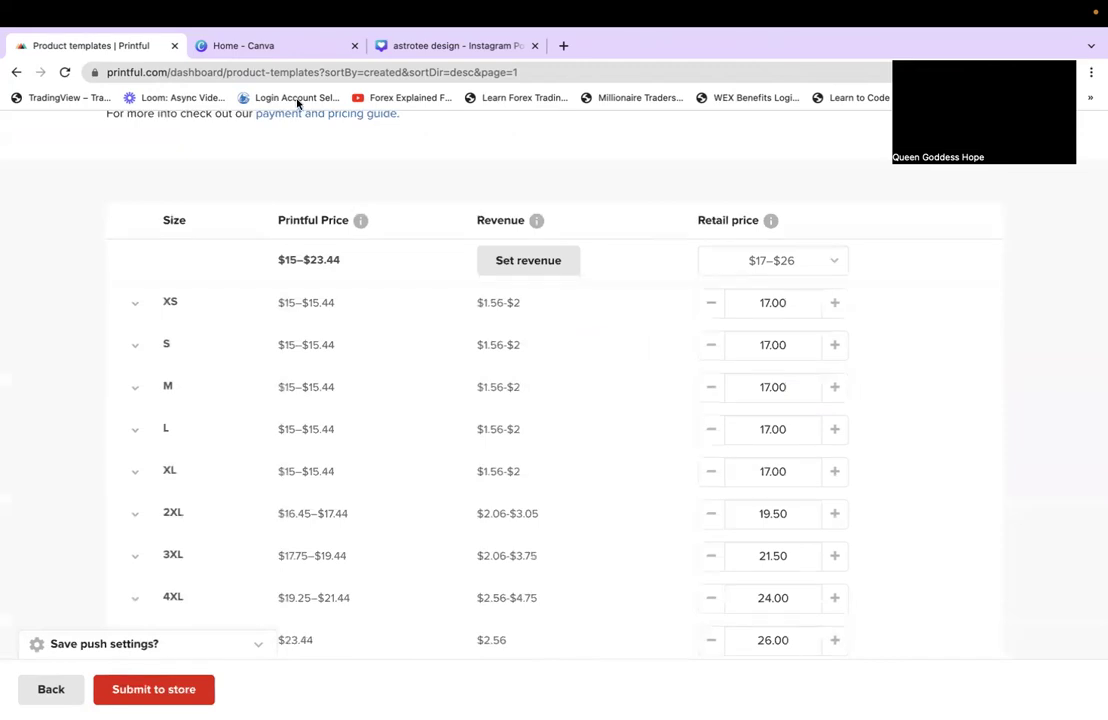
scroll(316, 555, "down", 1)
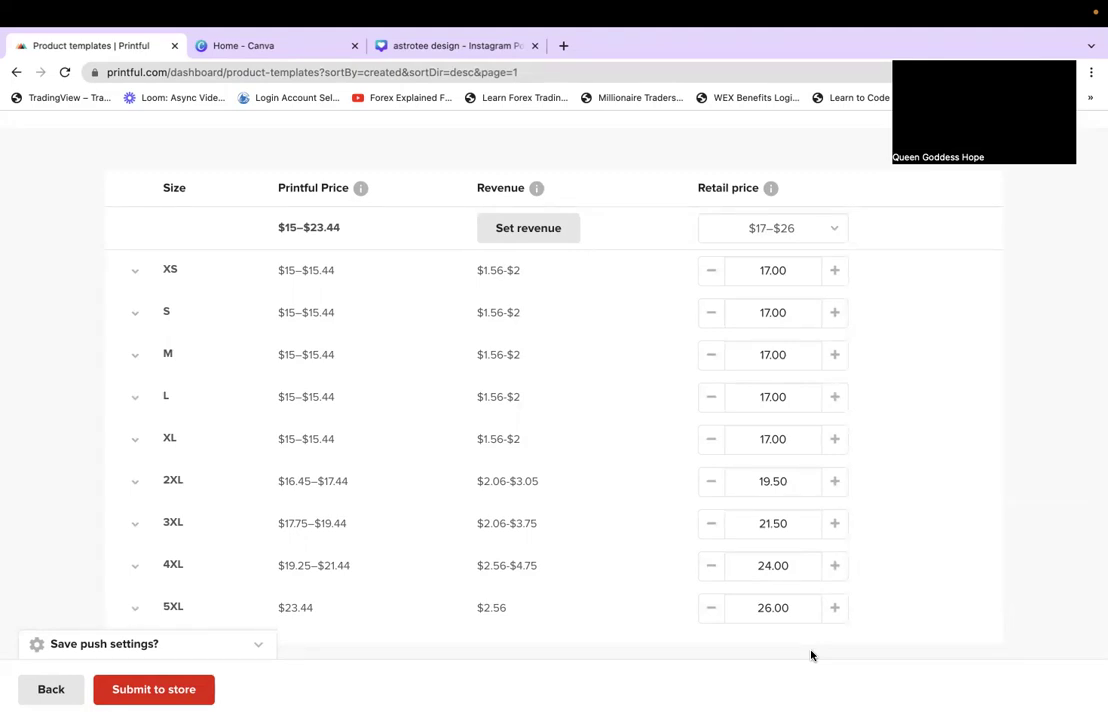
left_click(796, 230)
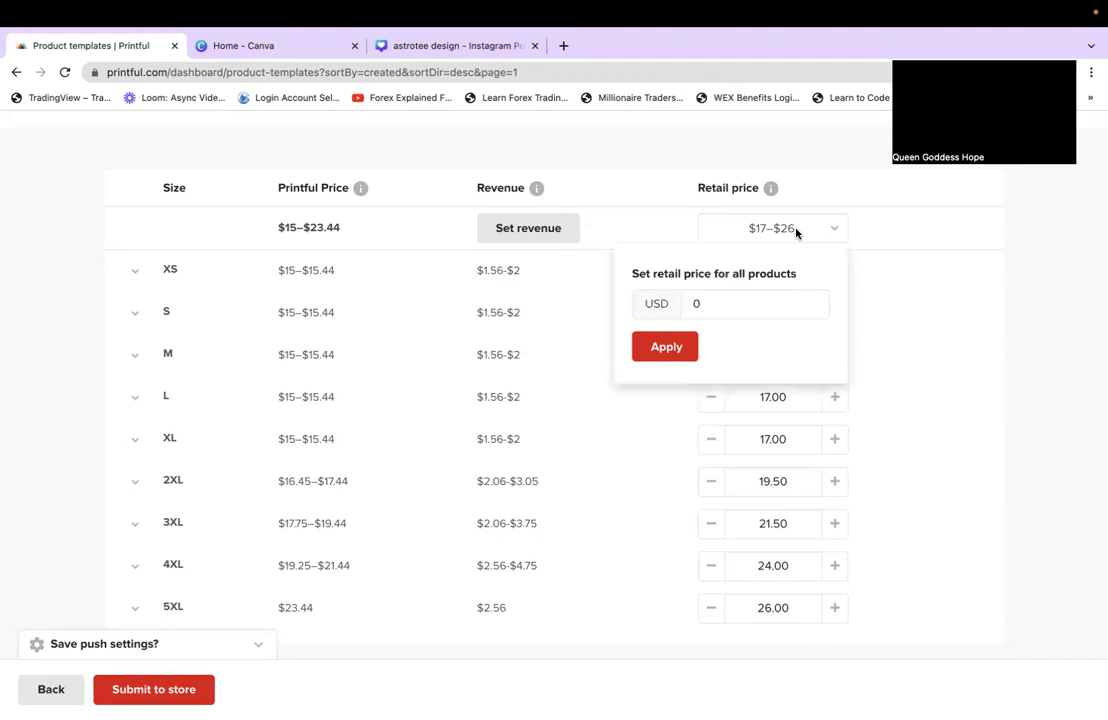
left_click(724, 311)
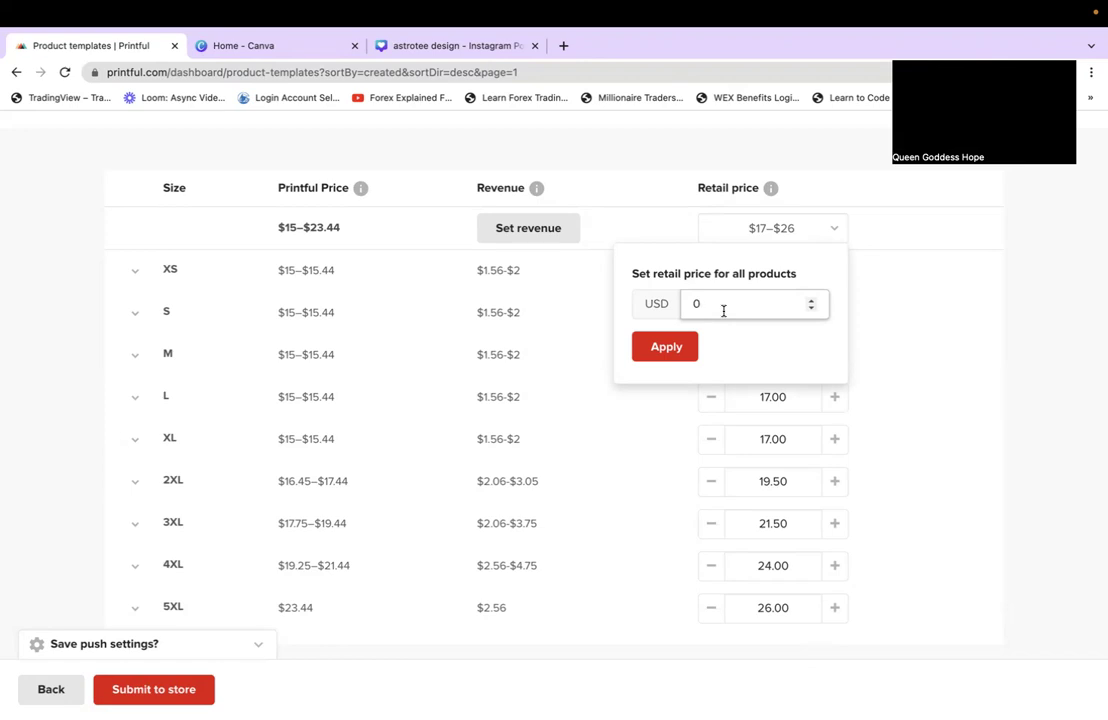
key("BackSpace")
type("24.99")
left_click(666, 347)
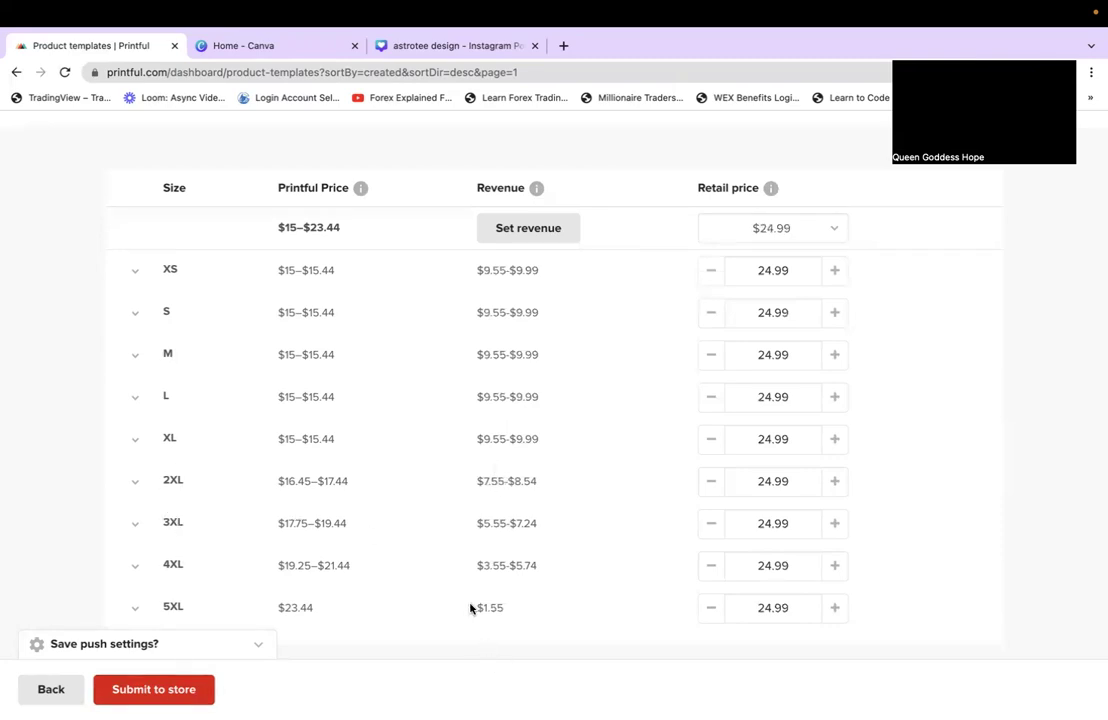
Step: Set the retail price of the 2XL, 3XL and 4XL sizes to 26.99
left_click(771, 479)
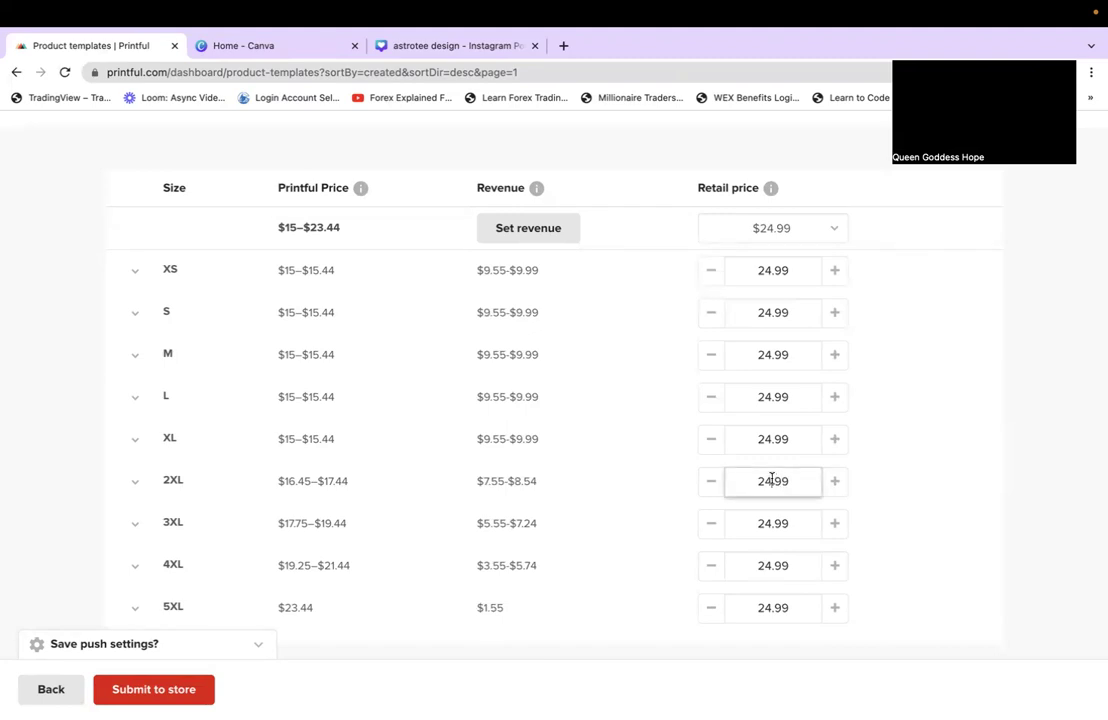
key("BackSpace")
type("6")
double_click(774, 481)
key("ctrl+c")
double_click(801, 521)
key("ctrl+v")
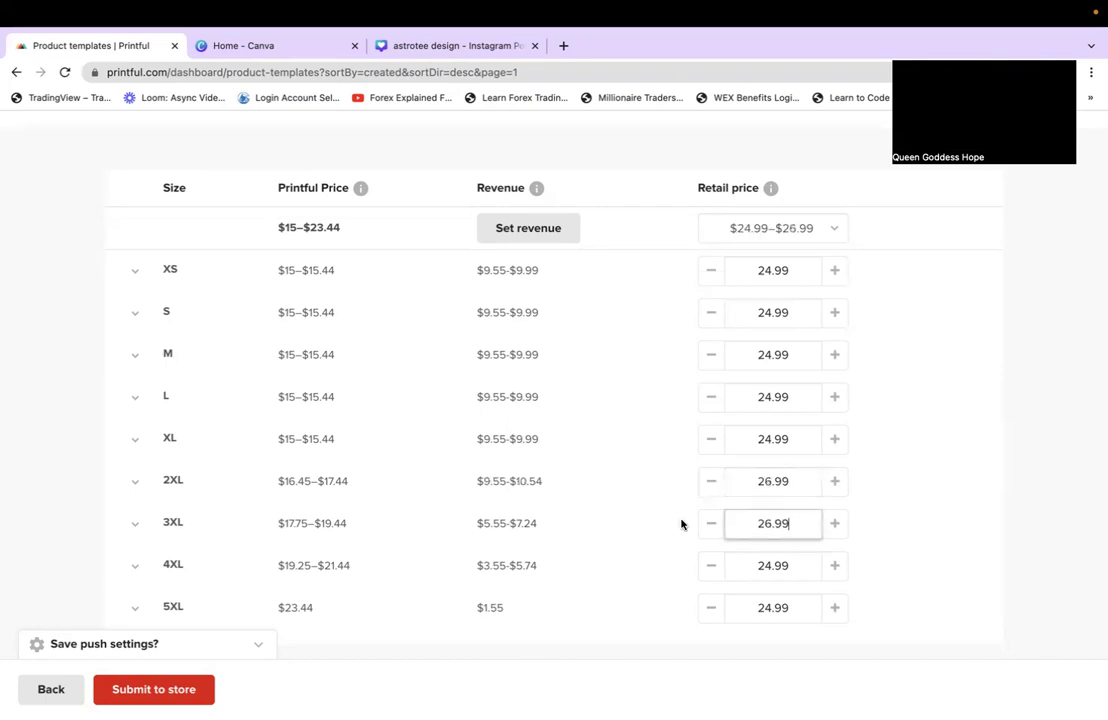
double_click(799, 564)
key("ctrl+v")
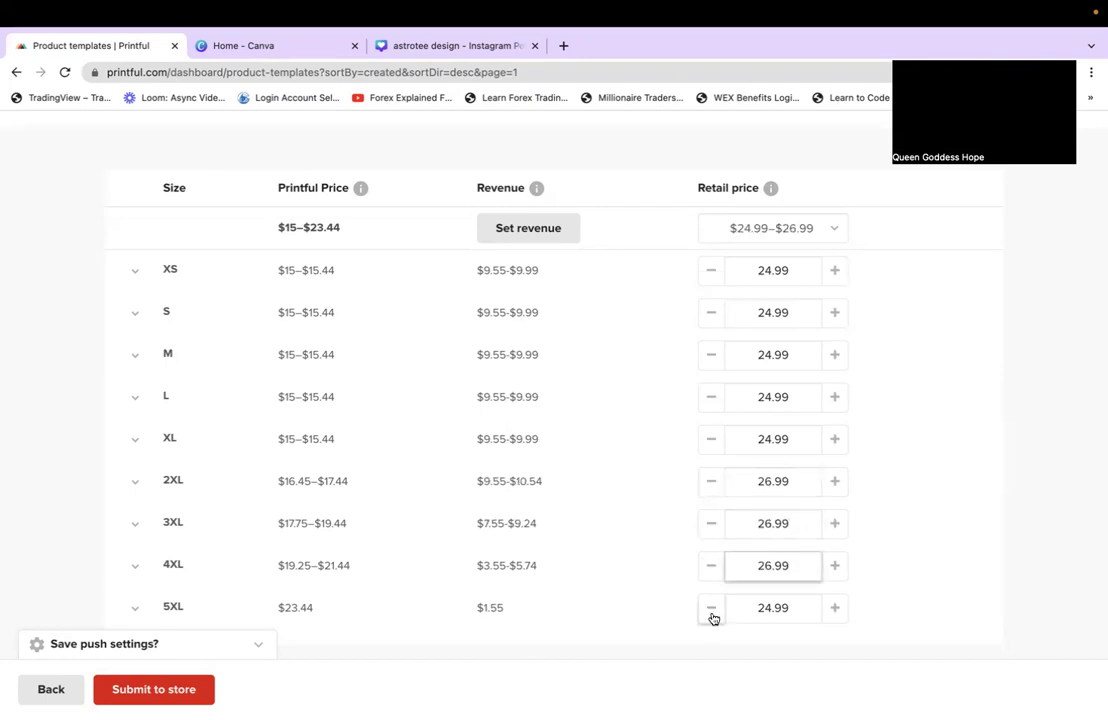
Step: Set the retail price of the 5XL size to 29.99
left_click(766, 606)
key("BackSpace")
type("9")
left_click(968, 543)
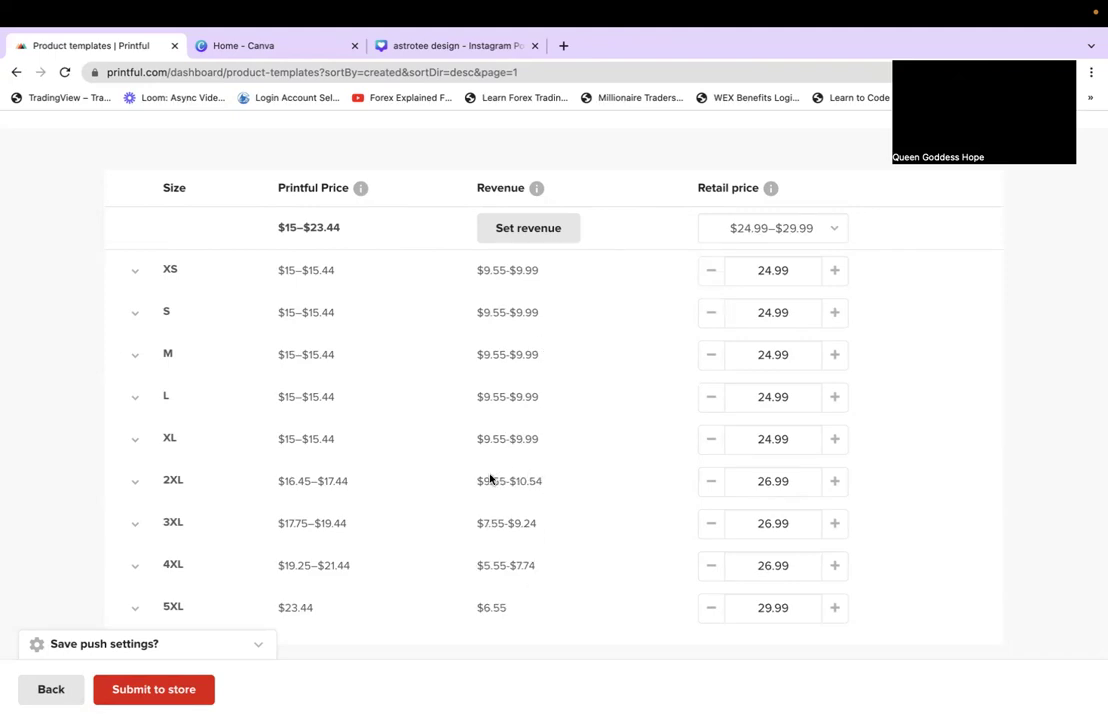
Step: Review the prices and revenue of the sizes and submit the T-shirt to the store
left_click_drag(542, 485, 113, 277)
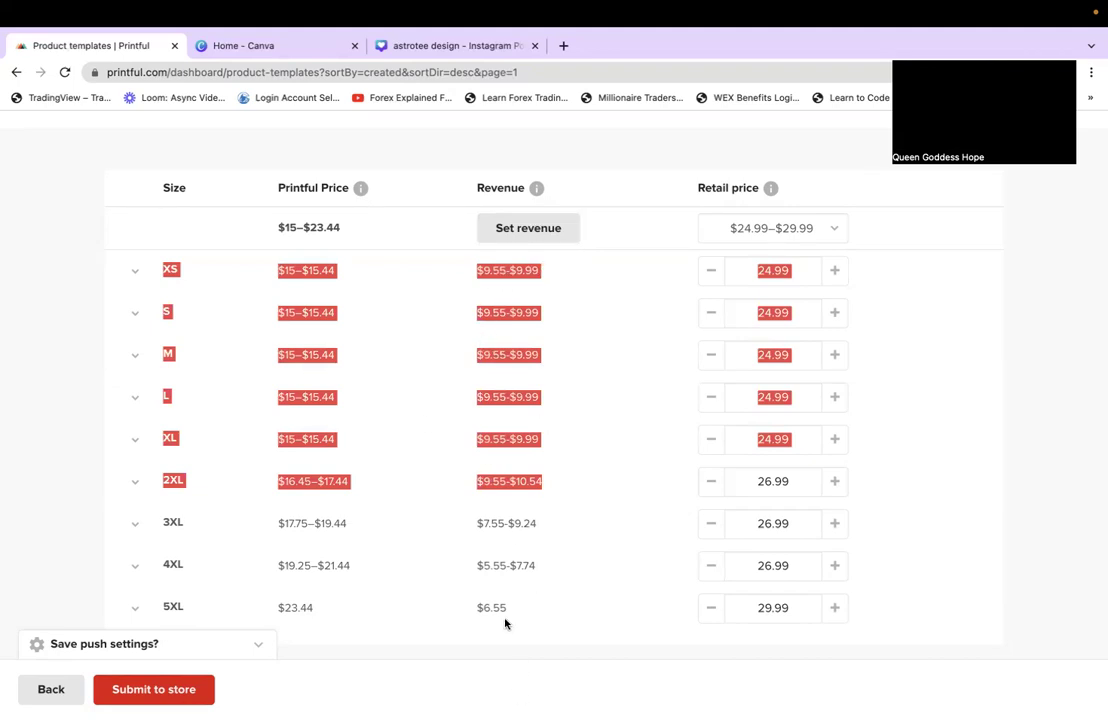
left_click(1046, 606)
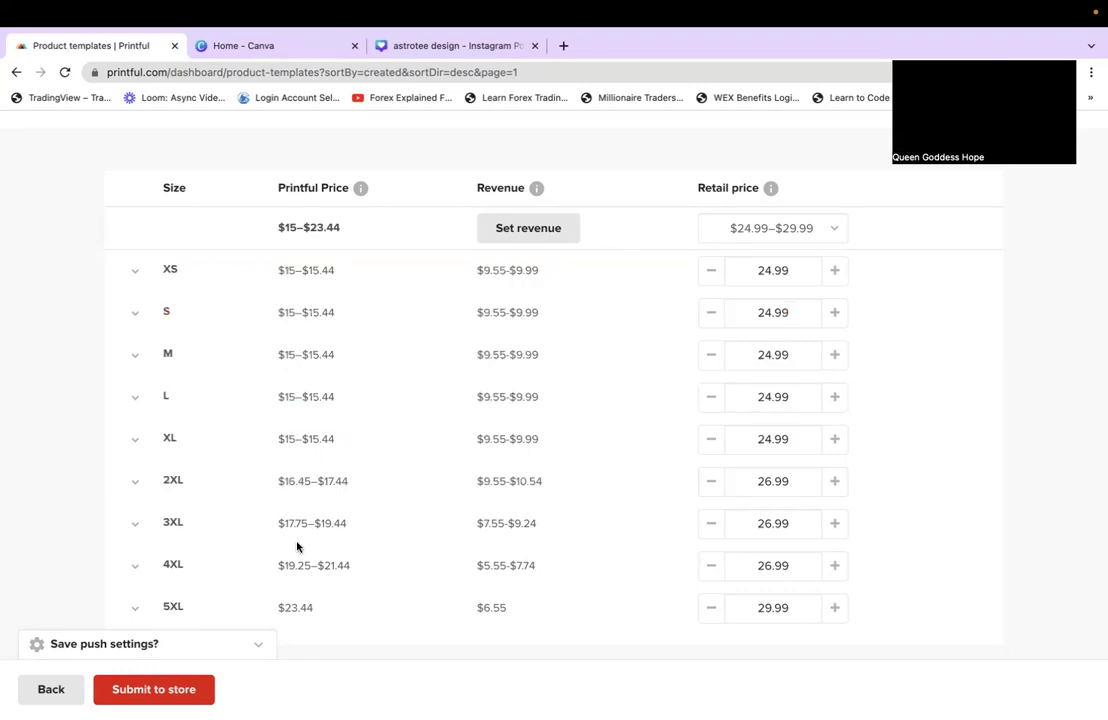
left_click(153, 689)
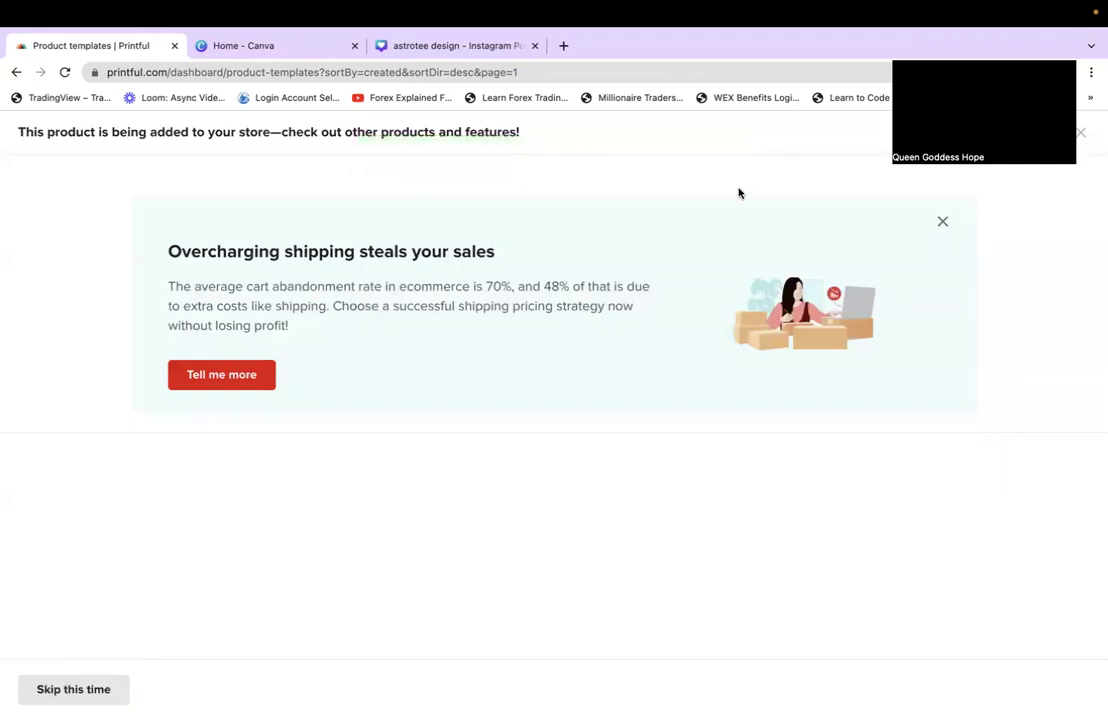
Step: Exit the browser's full-screen view and open the storefront beyoutimes2.com in a new tab
mouse_move(383, 7)
left_click(50, 37)
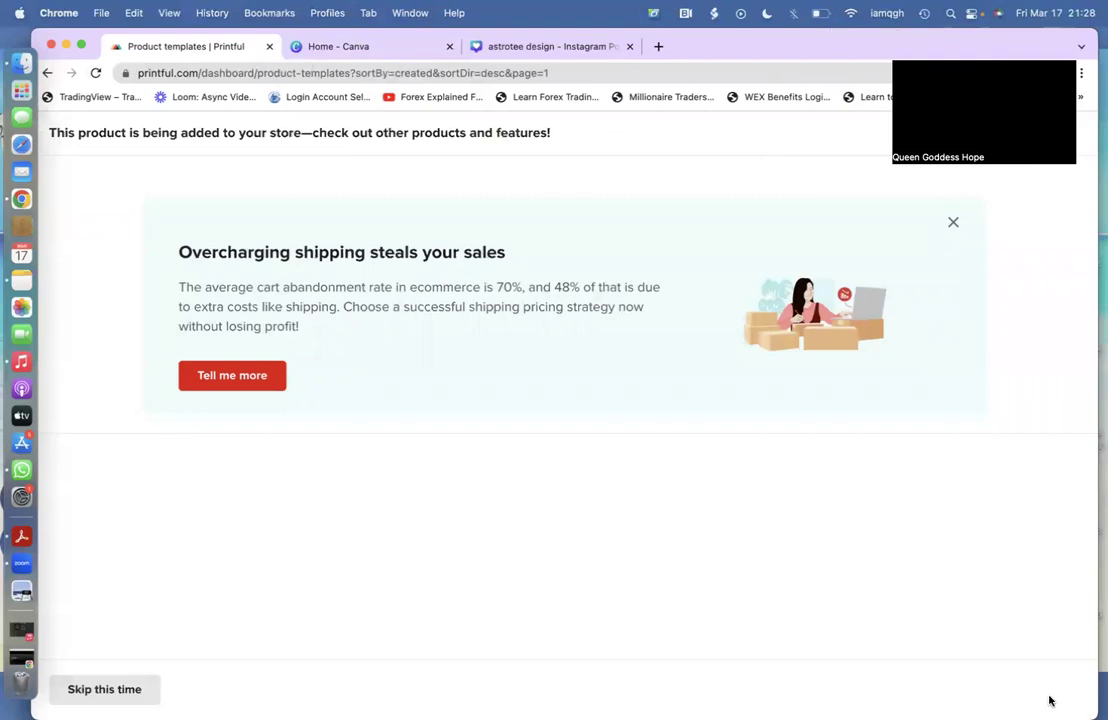
left_click(658, 46)
type("beyoutim")
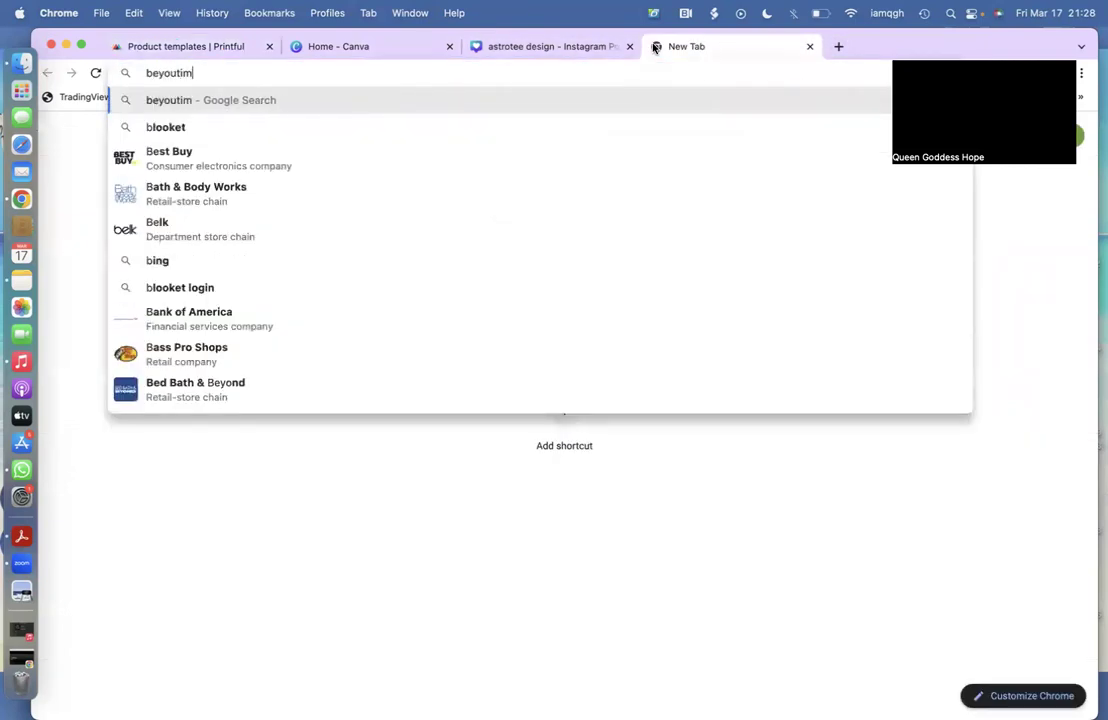
type("es.co")
key("BackSpace")
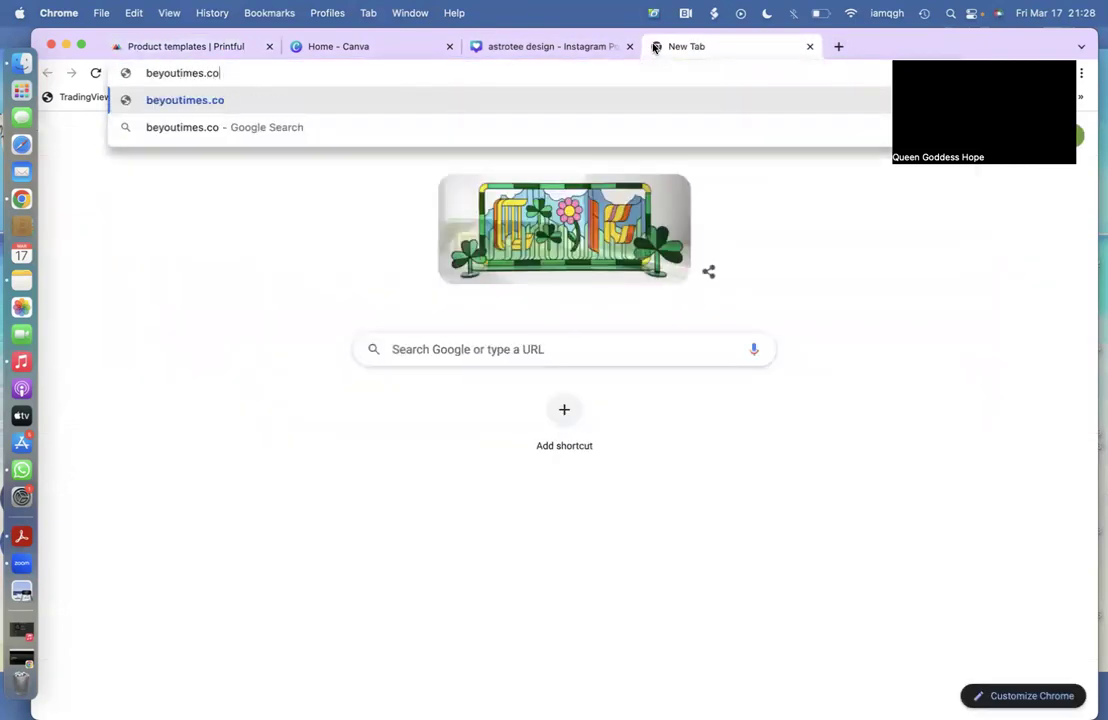
key("BackSpace")
key("BackSpace")
key("BackSpace")
type("2.com")
key("Return")
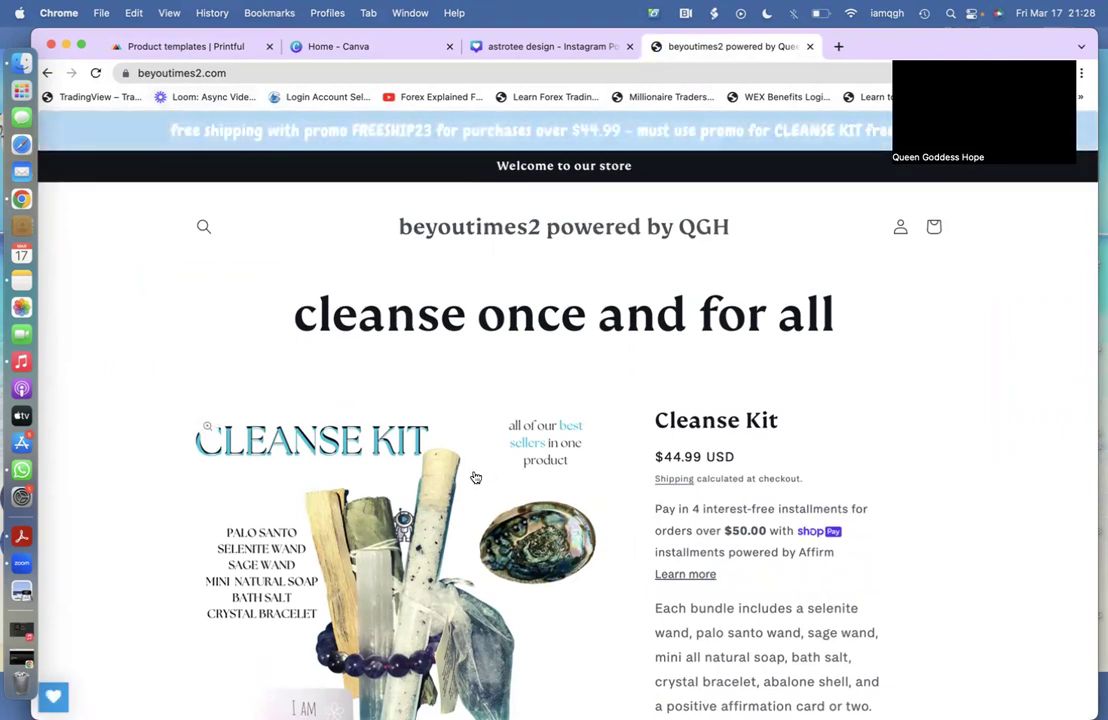
Step: Look through the storefront's home page, from the featured products and customer reviews to the footer links
scroll(476, 478, "down", 3)
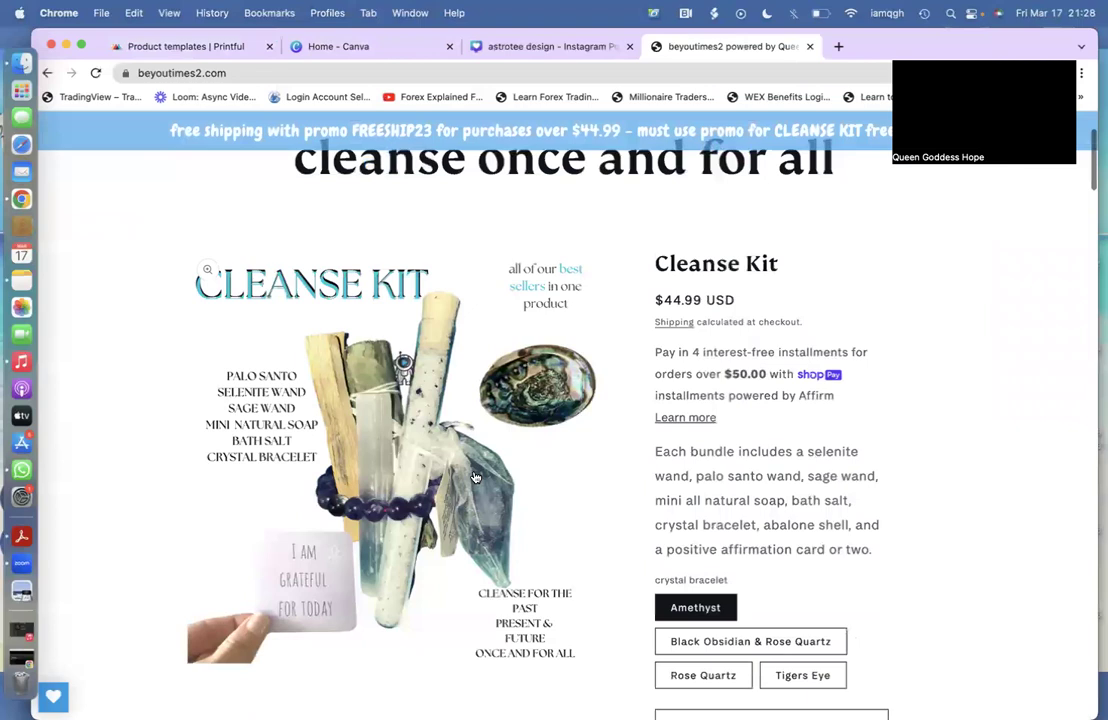
scroll(476, 478, "down", 12)
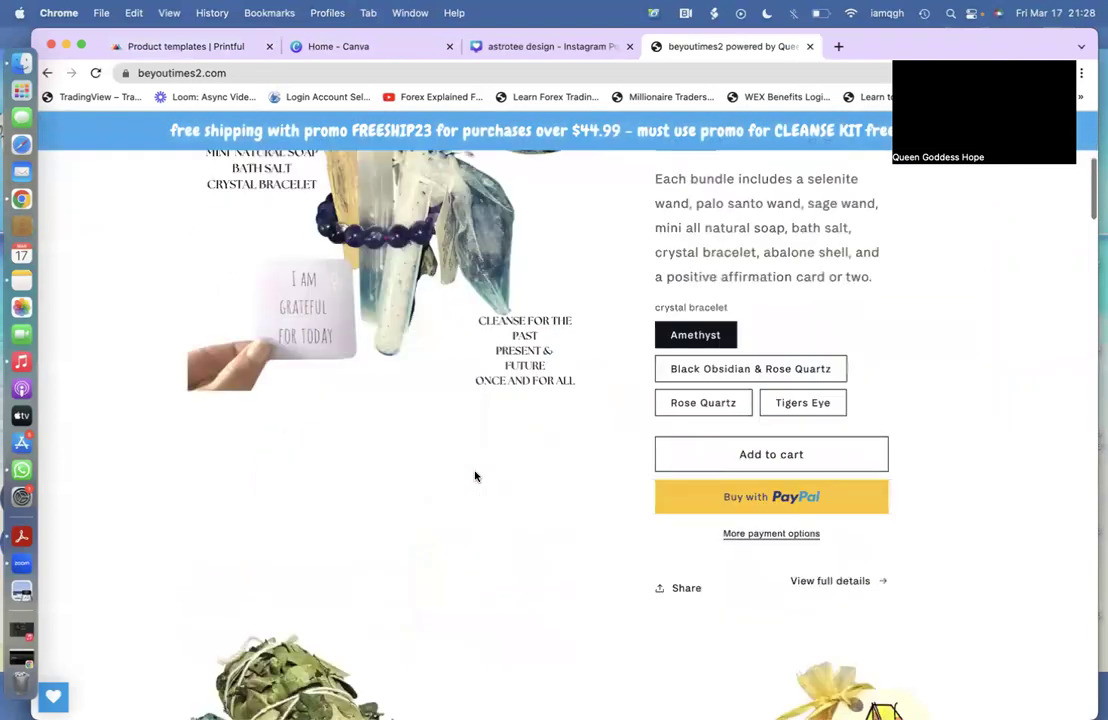
scroll(476, 476, "down", 10)
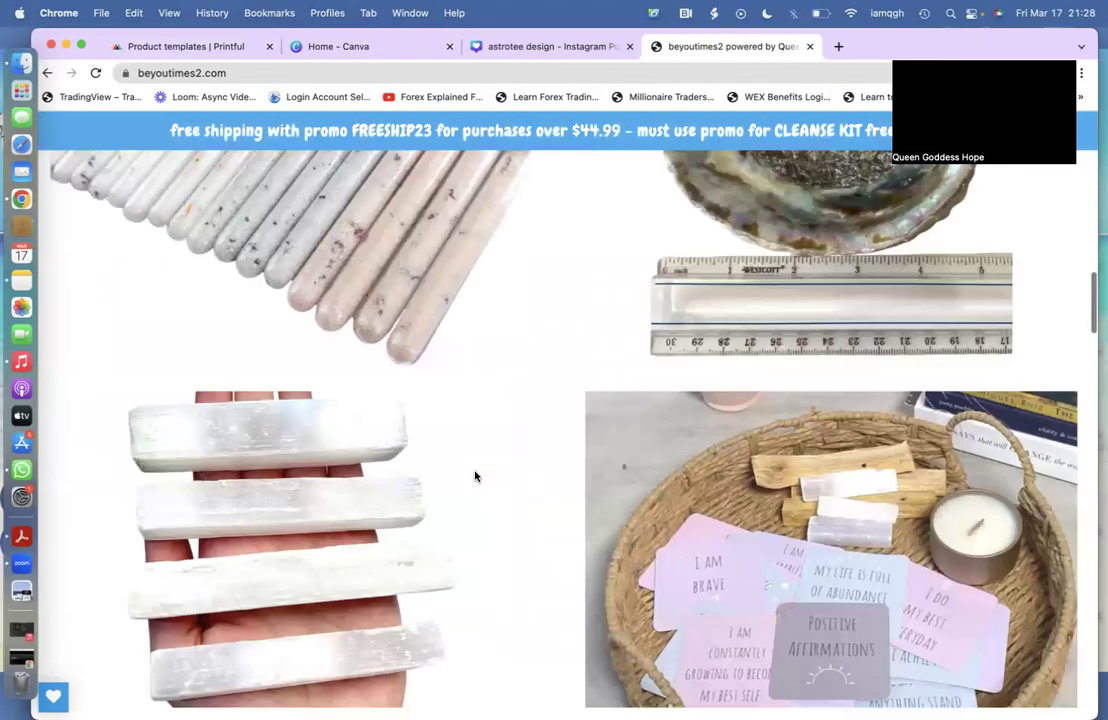
scroll(475, 476, "down", 15)
scroll(475, 476, "up", 2)
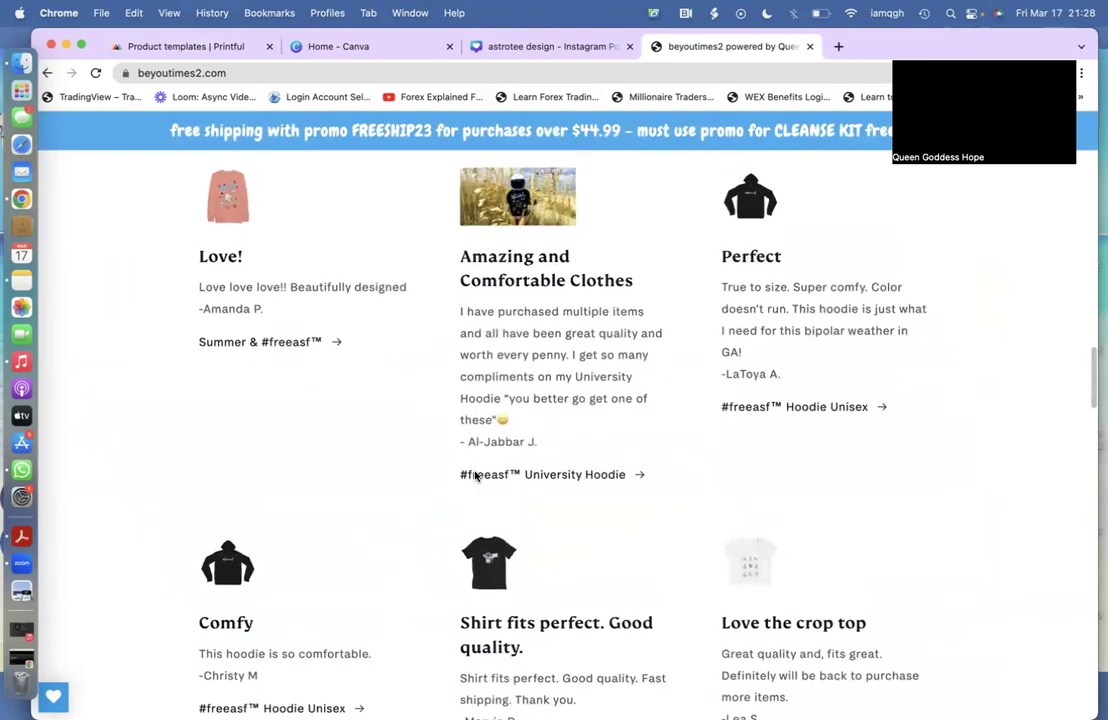
scroll(476, 477, "down", 5)
scroll(476, 477, "up", 5)
scroll(476, 477, "down", 4)
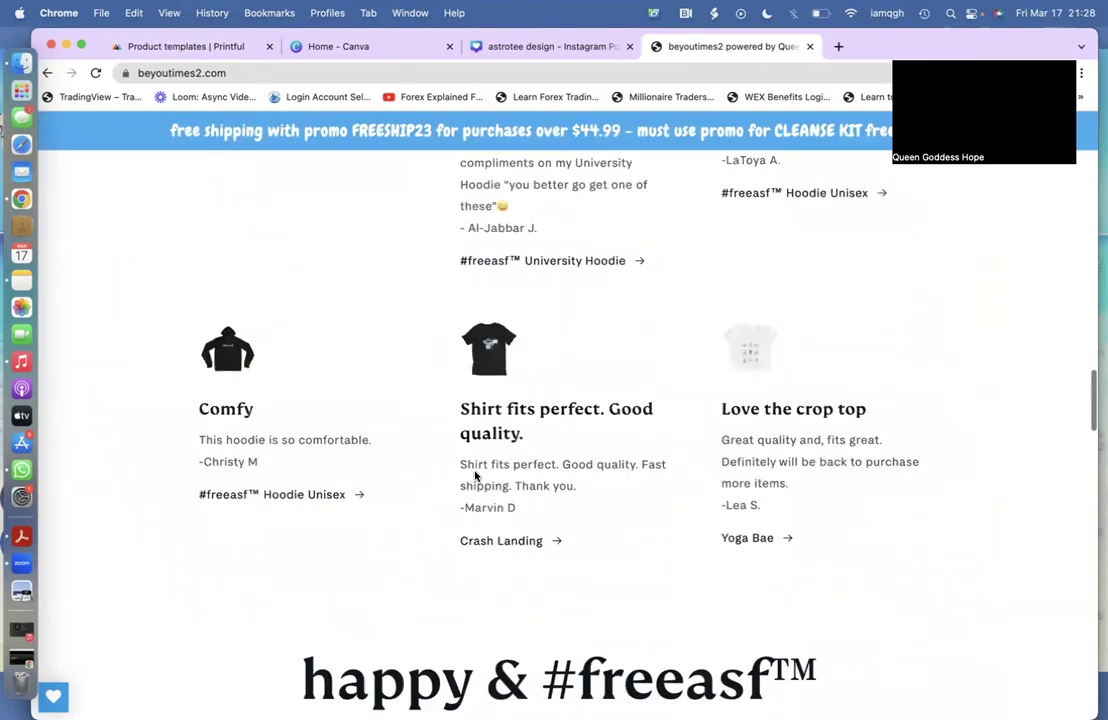
scroll(476, 477, "down", 12)
scroll(476, 477, "down", 10)
scroll(476, 477, "down", 10)
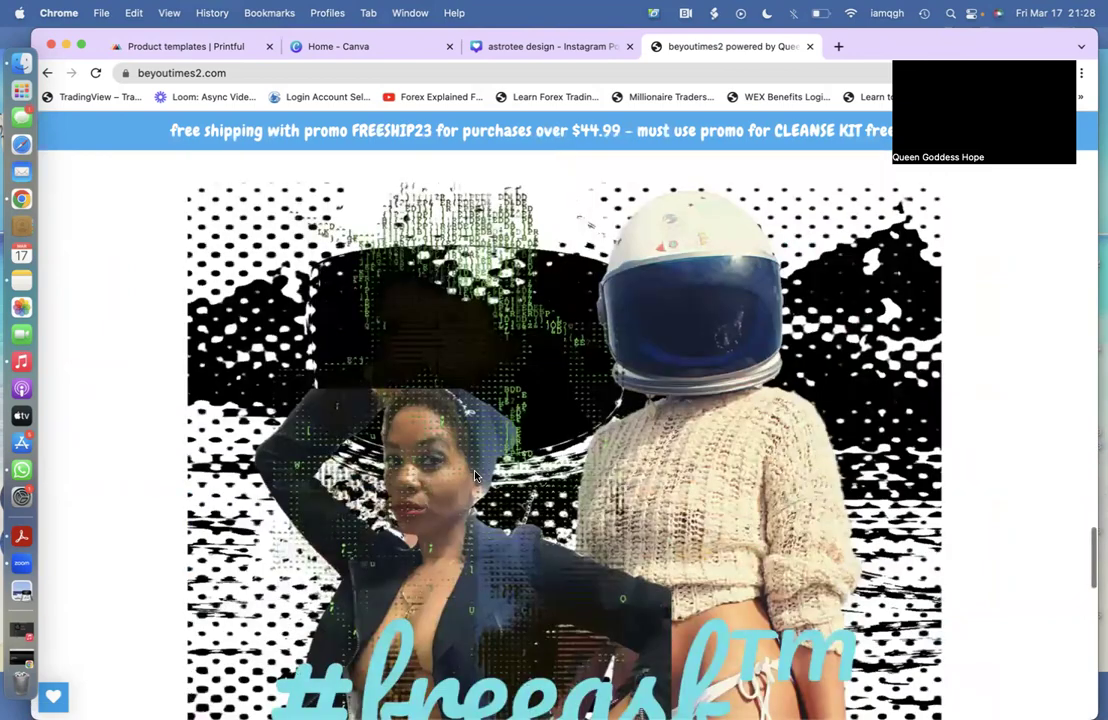
scroll(476, 477, "down", 3)
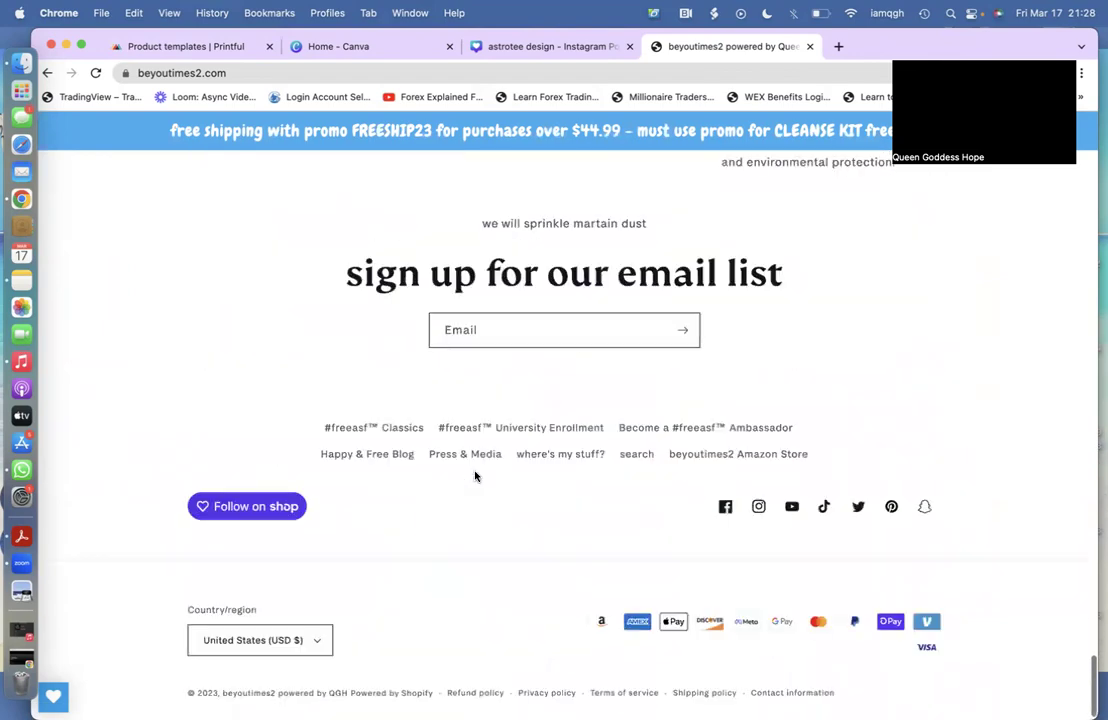
Step: Open the #freeasf™ Classics collection and examine the products on its first page
left_click(404, 431)
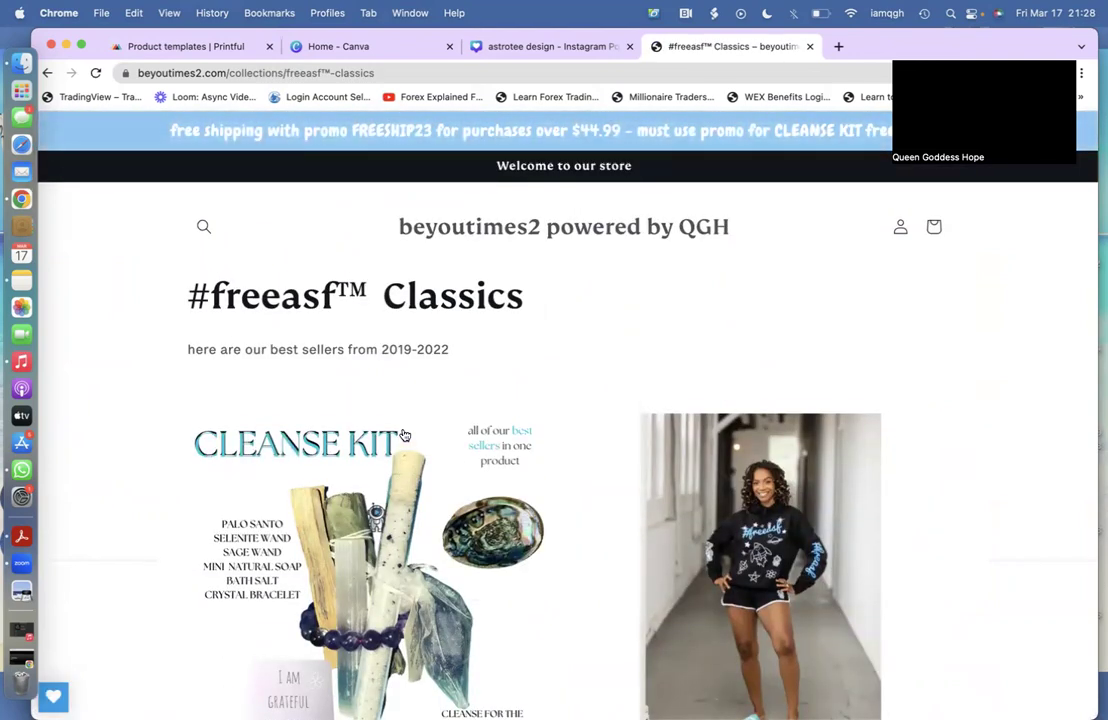
scroll(404, 435, "down", 1)
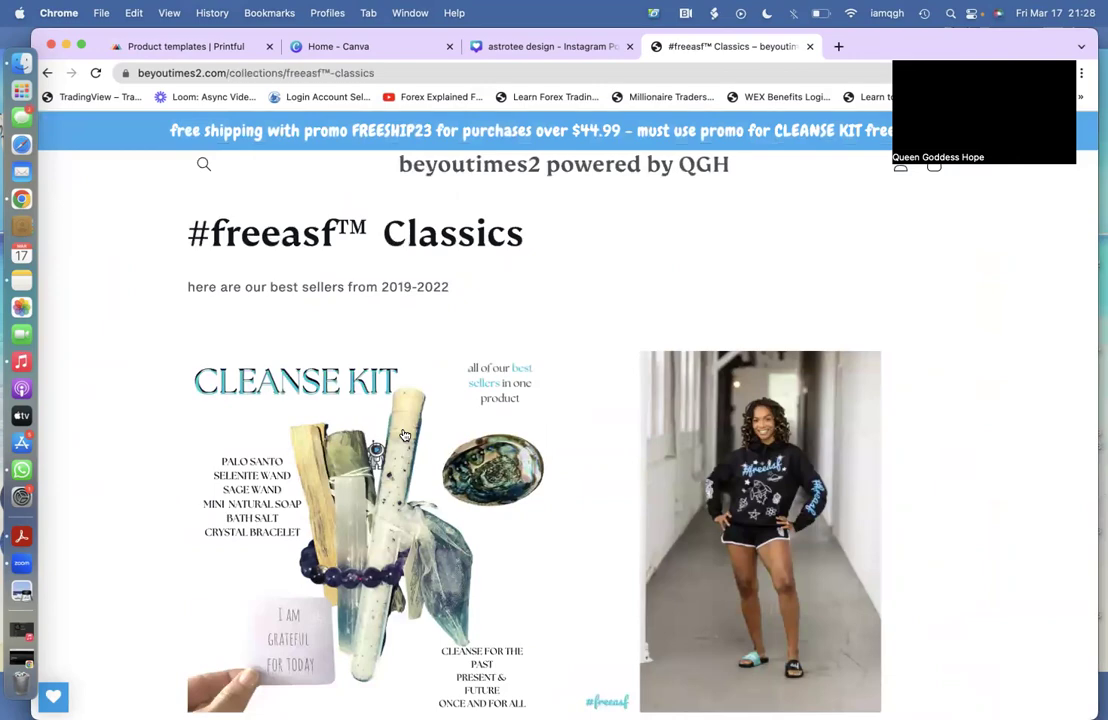
scroll(404, 435, "down", 10)
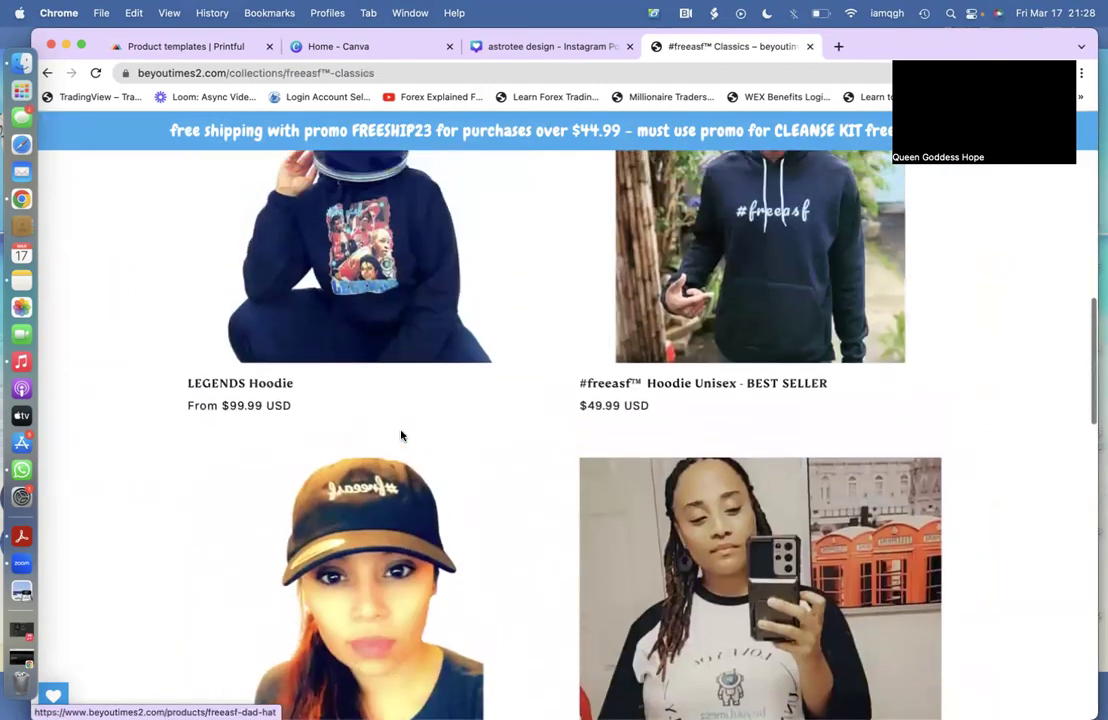
scroll(401, 435, "up", 2)
scroll(401, 435, "down", 5)
scroll(401, 435, "up", 1)
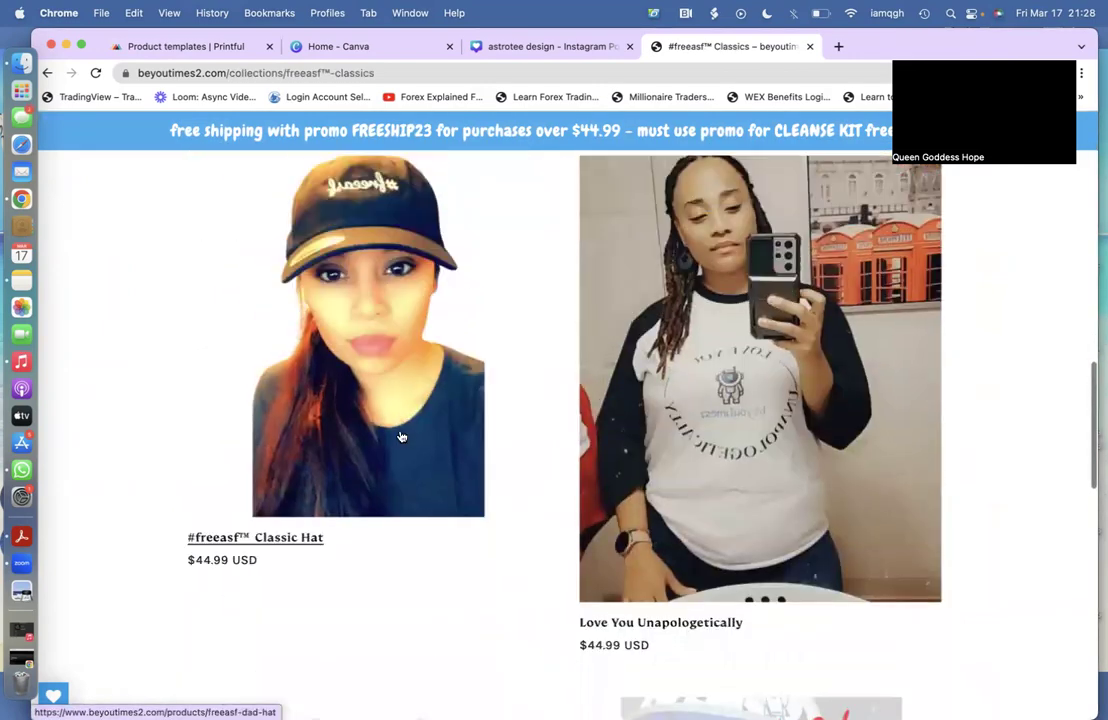
scroll(401, 436, "up", 5)
scroll(401, 437, "up", 1)
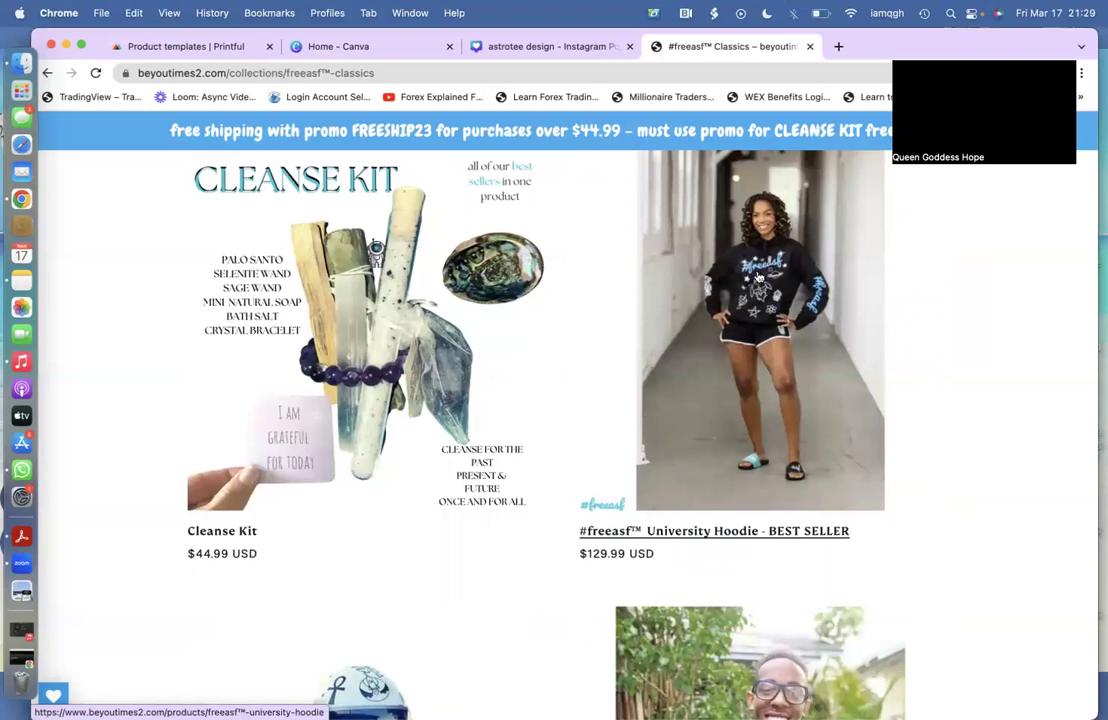
scroll(790, 350, "down", 7)
scroll(786, 354, "up", 1)
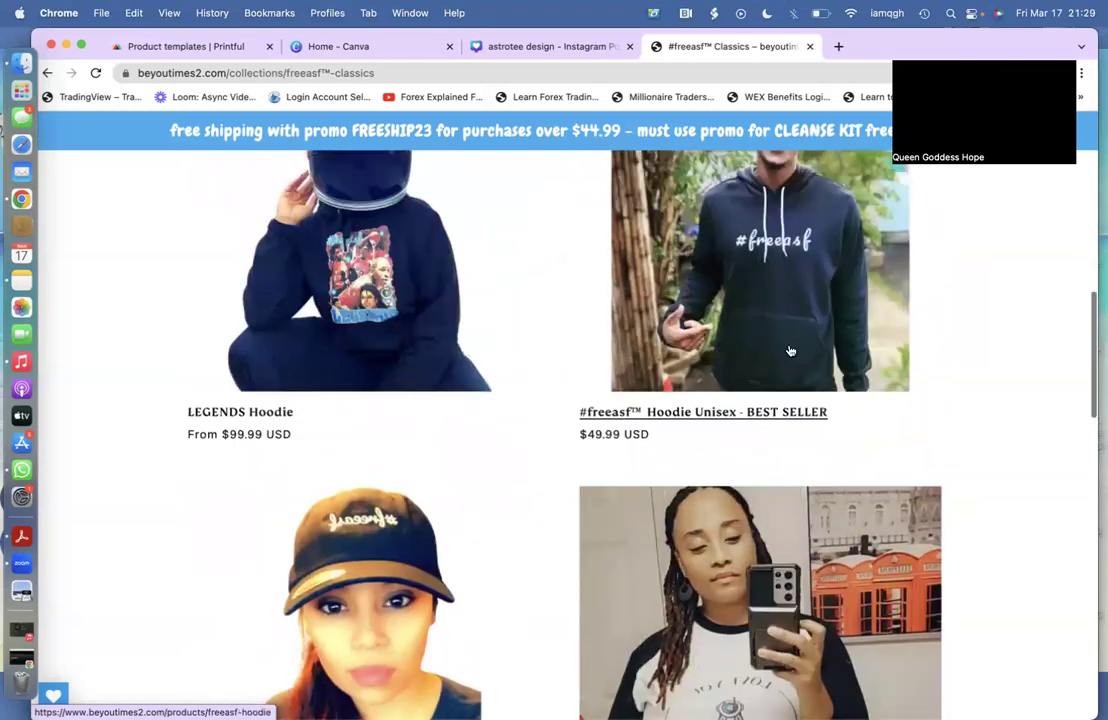
scroll(725, 467, "down", 2)
scroll(725, 467, "down", 2)
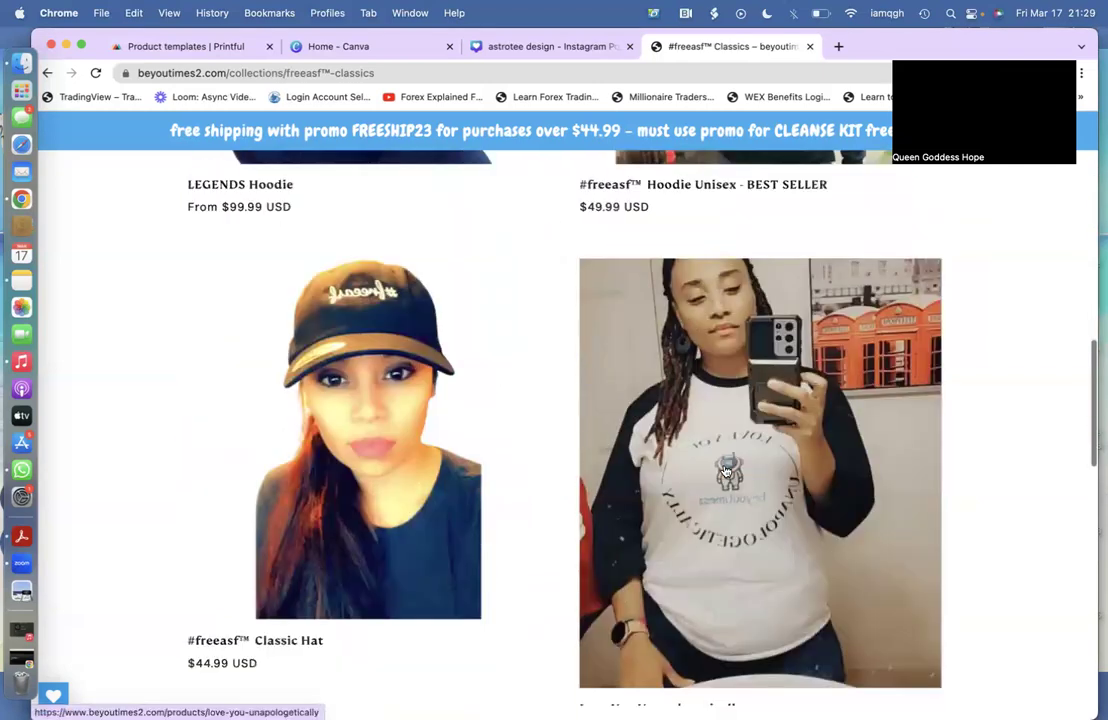
scroll(727, 470, "down", 6)
scroll(671, 388, "down", 8)
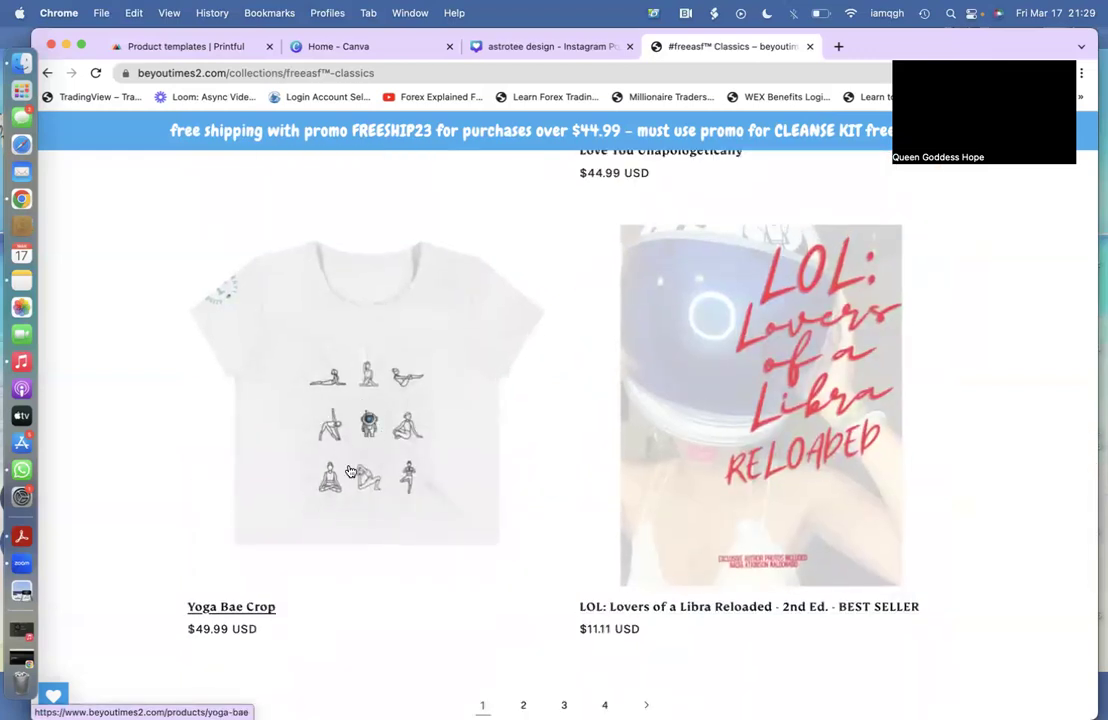
Step: Go to page 4 of the #freeasf™ Classics collection and open the #1 Astro Tee product page
scroll(351, 471, "down", 11)
left_click(601, 238)
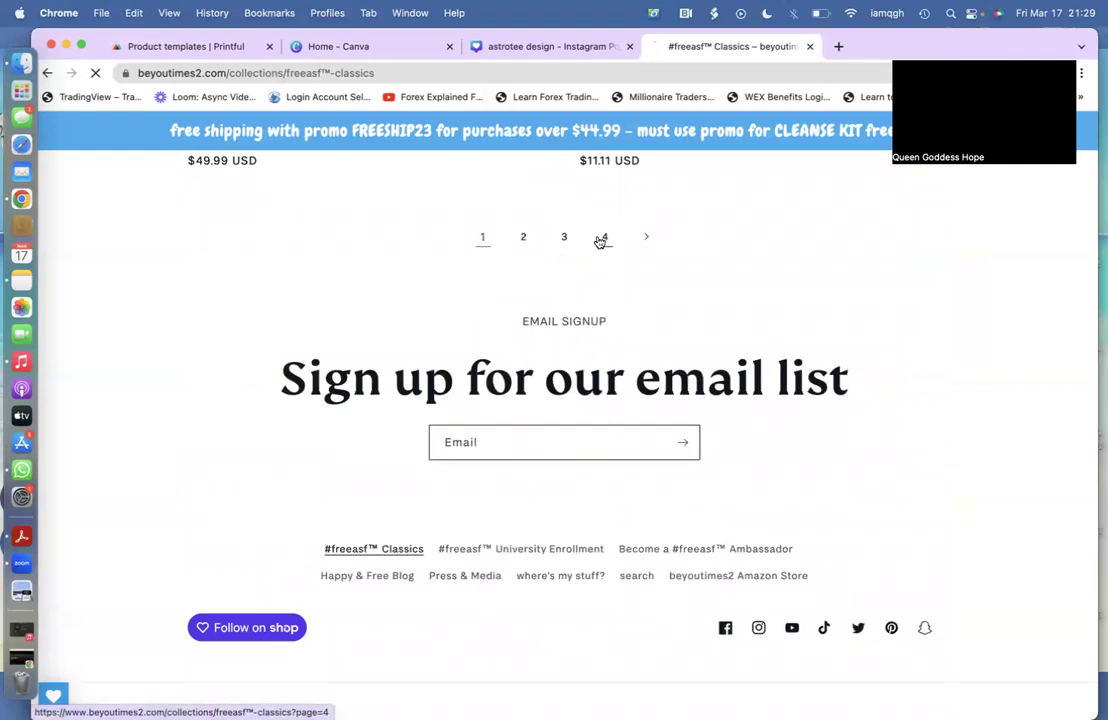
scroll(815, 428, "down", 5)
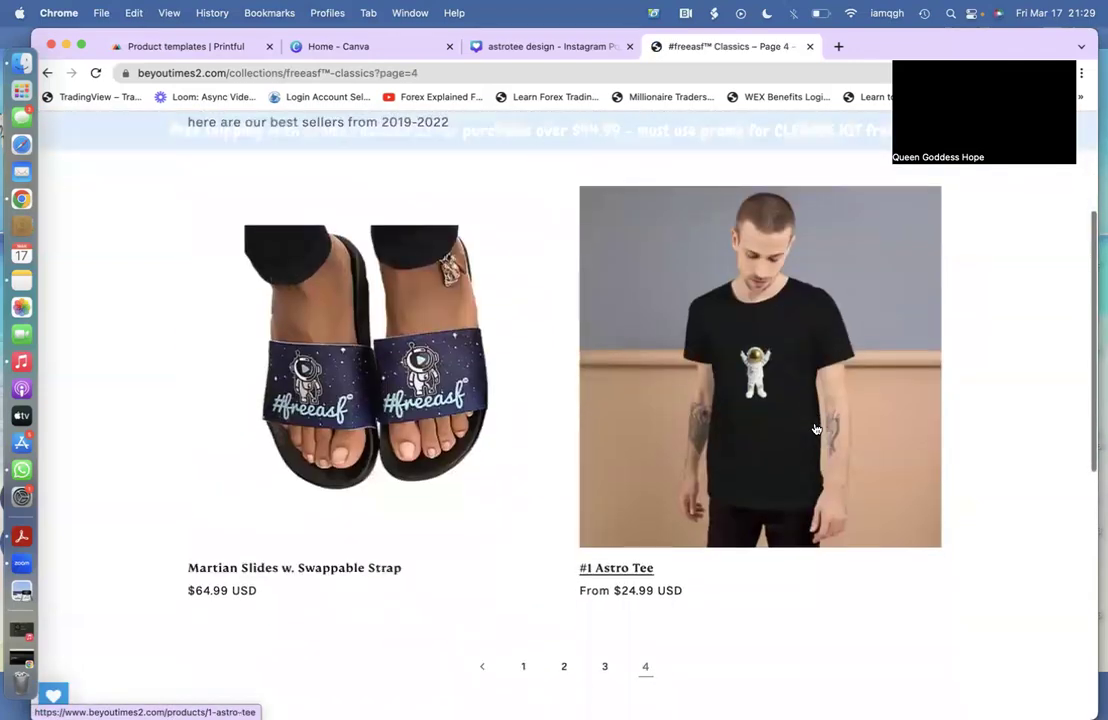
left_click(686, 366)
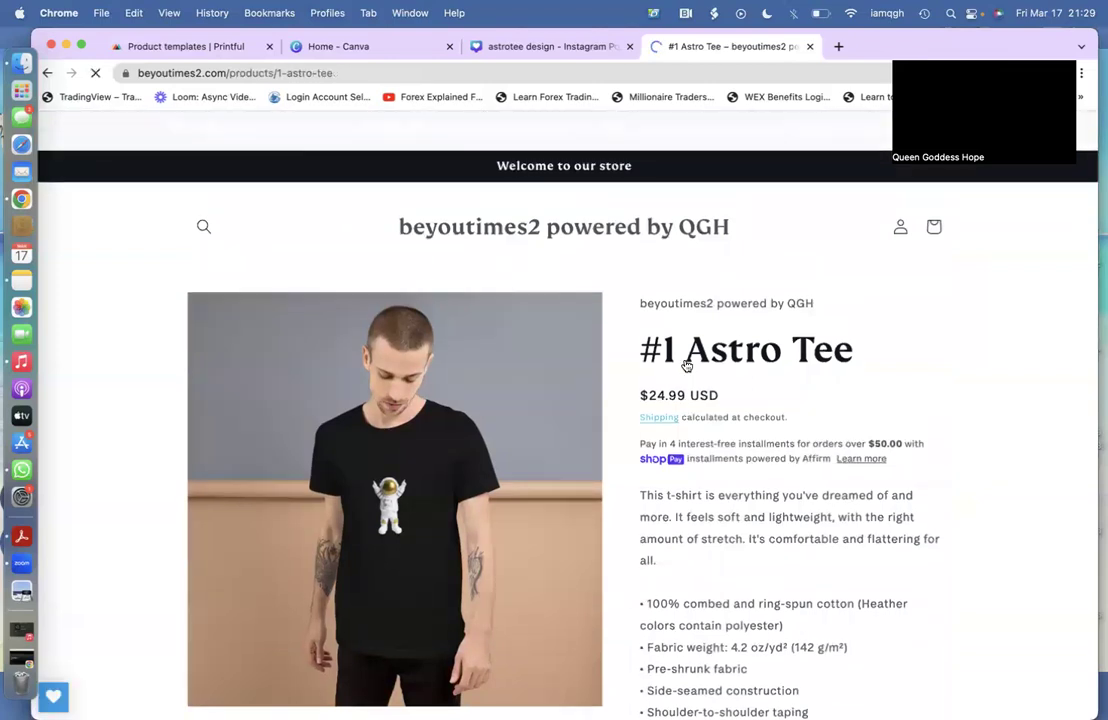
Step: Examine the #1 Astro Tee listing, including its web address, product description, size guide, and color and size options
left_click(362, 71)
left_click(362, 71)
left_click(342, 70)
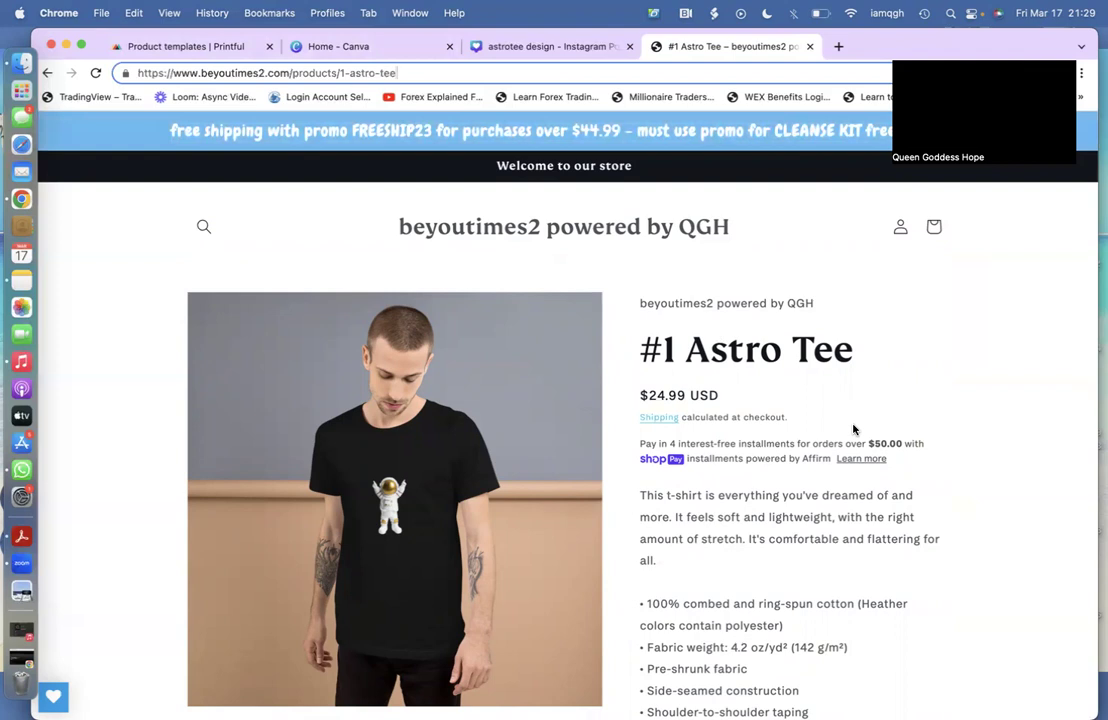
scroll(853, 430, "down", 3)
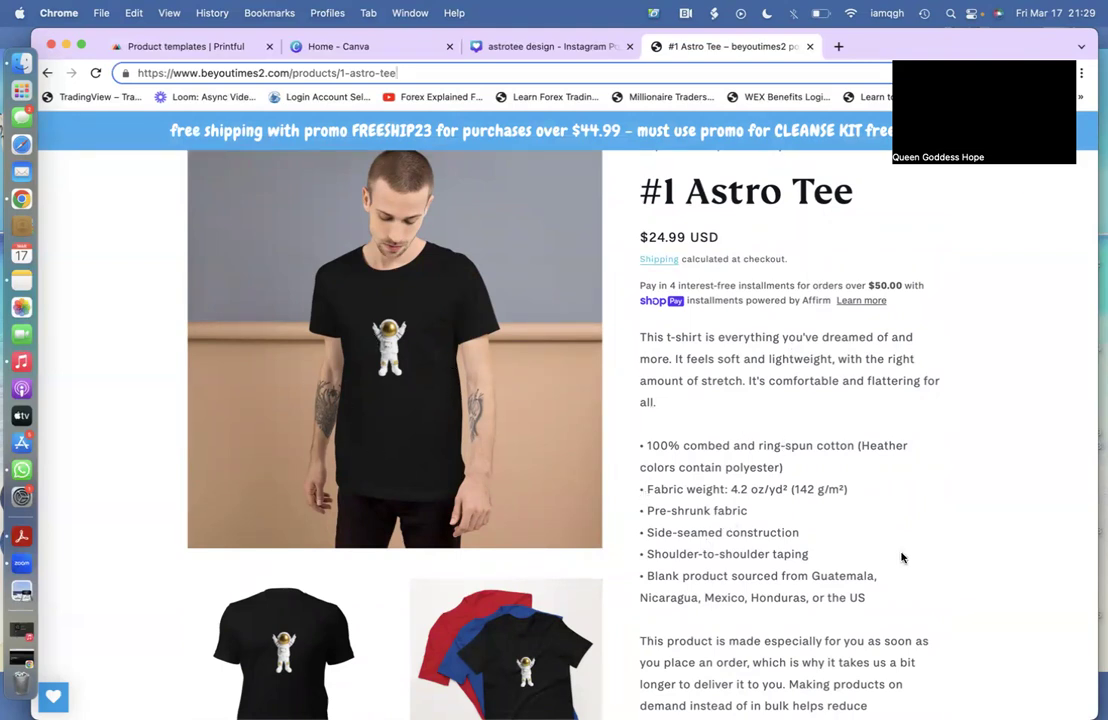
scroll(902, 557, "down", 9)
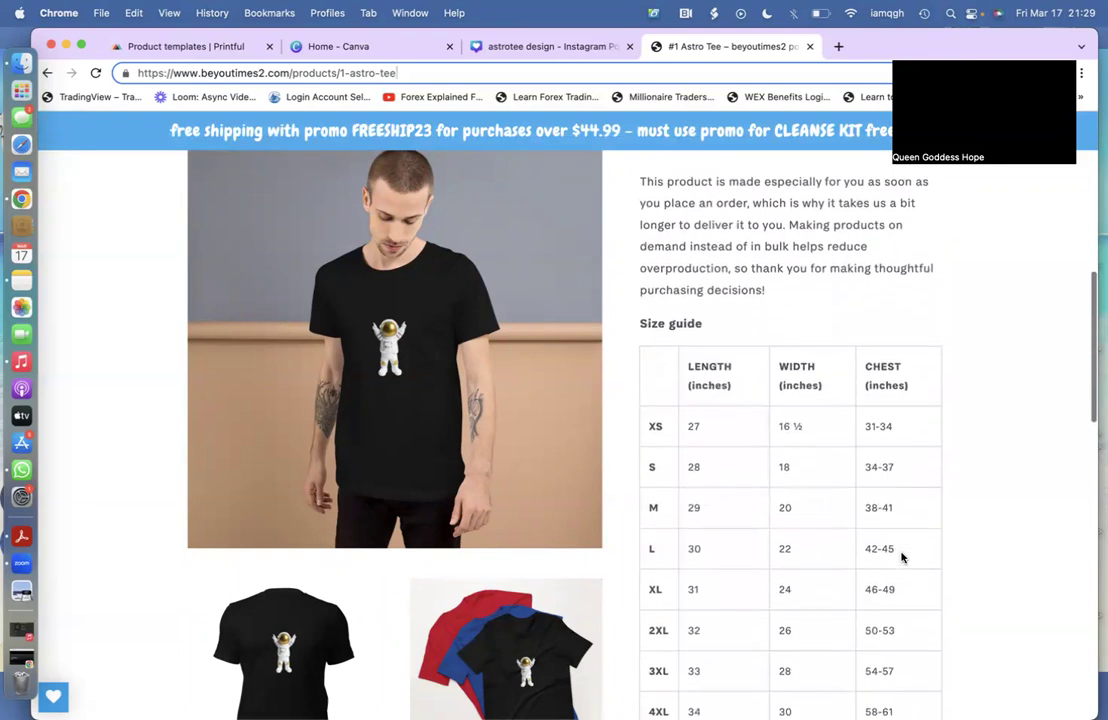
scroll(902, 557, "down", 10)
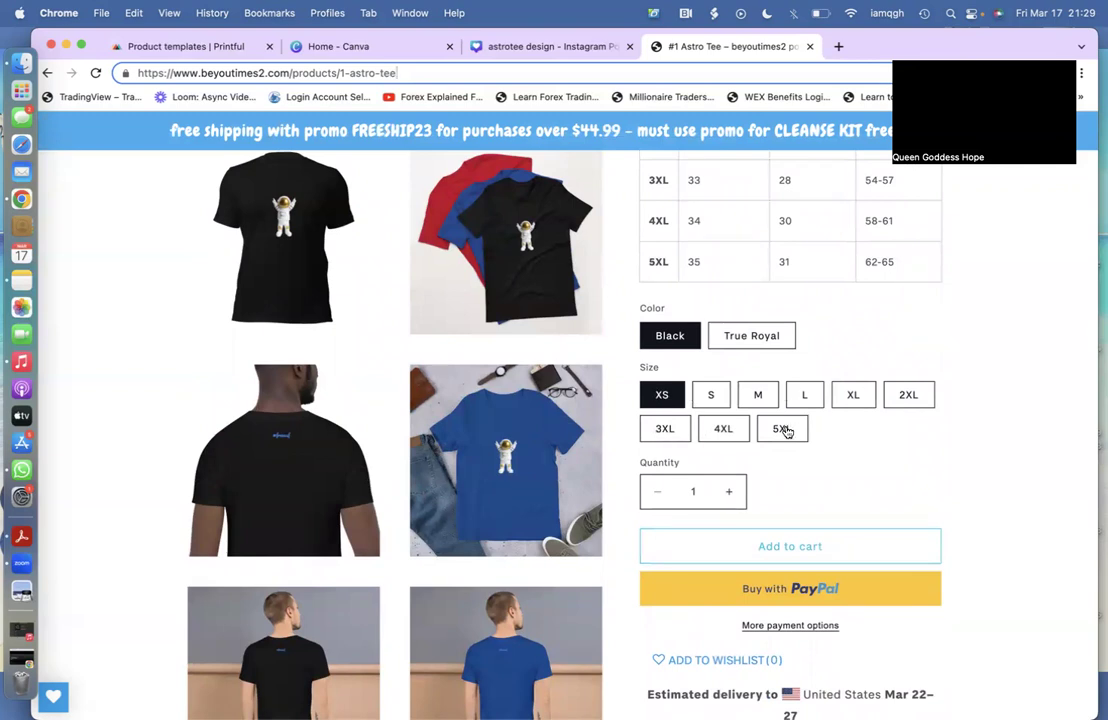
scroll(787, 430, "up", 15)
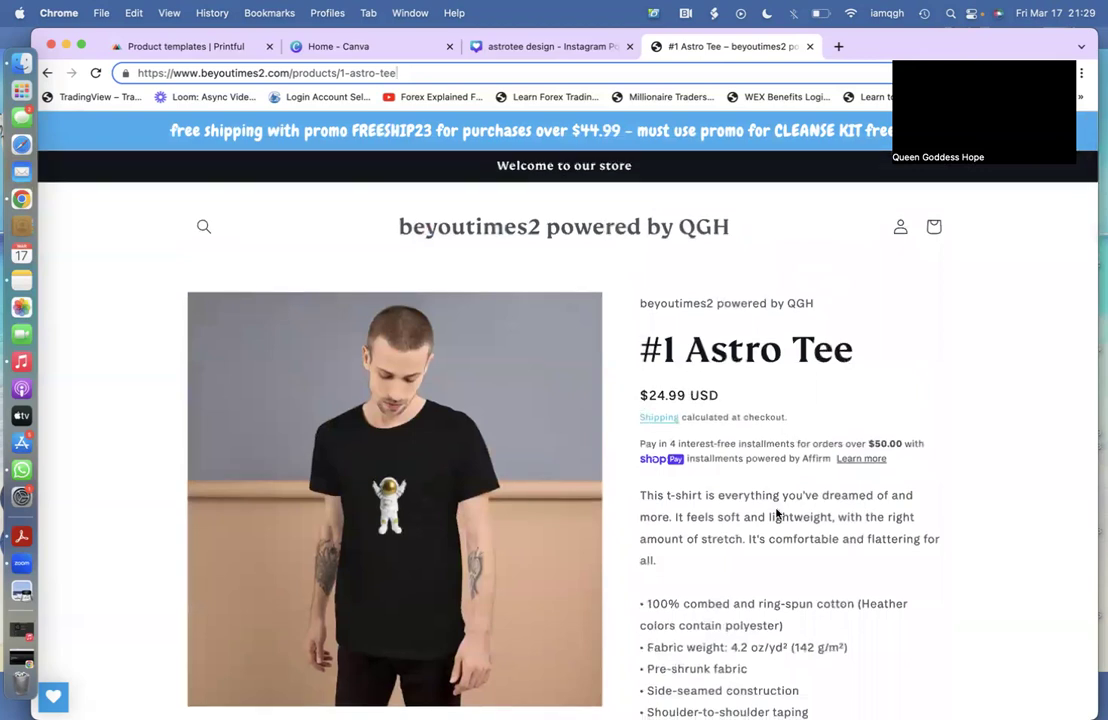
Step: Choose size 5XL for the black #1 Astro Tee and check the listed price for that size
scroll(778, 514, "down", 12)
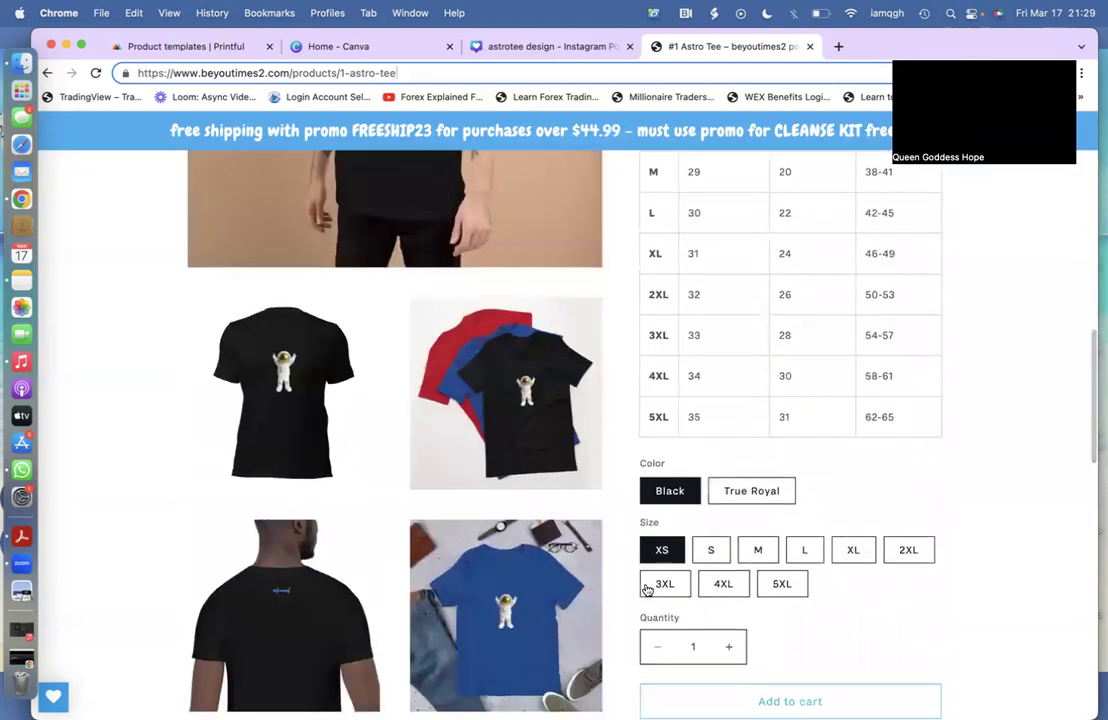
left_click(783, 585)
scroll(786, 591, "up", 5)
scroll(785, 591, "up", 10)
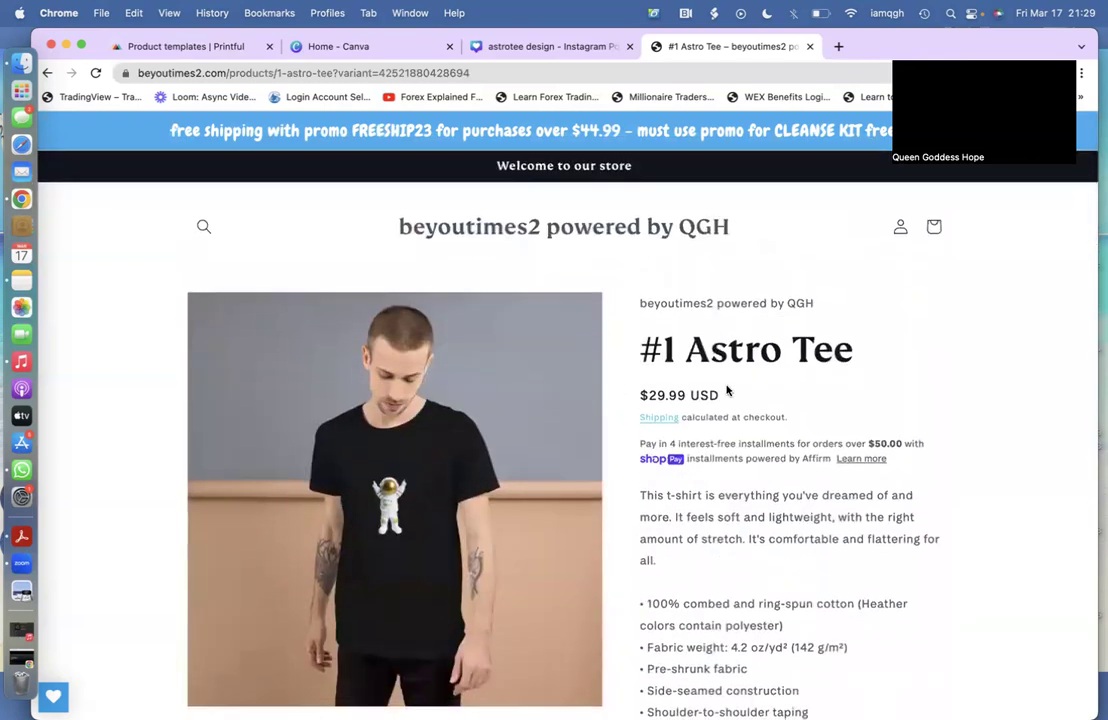
Step: Open the black 5XL tee's checkout through the additional payment options, look over its information form, and return to the product page
scroll(786, 509, "down", 15)
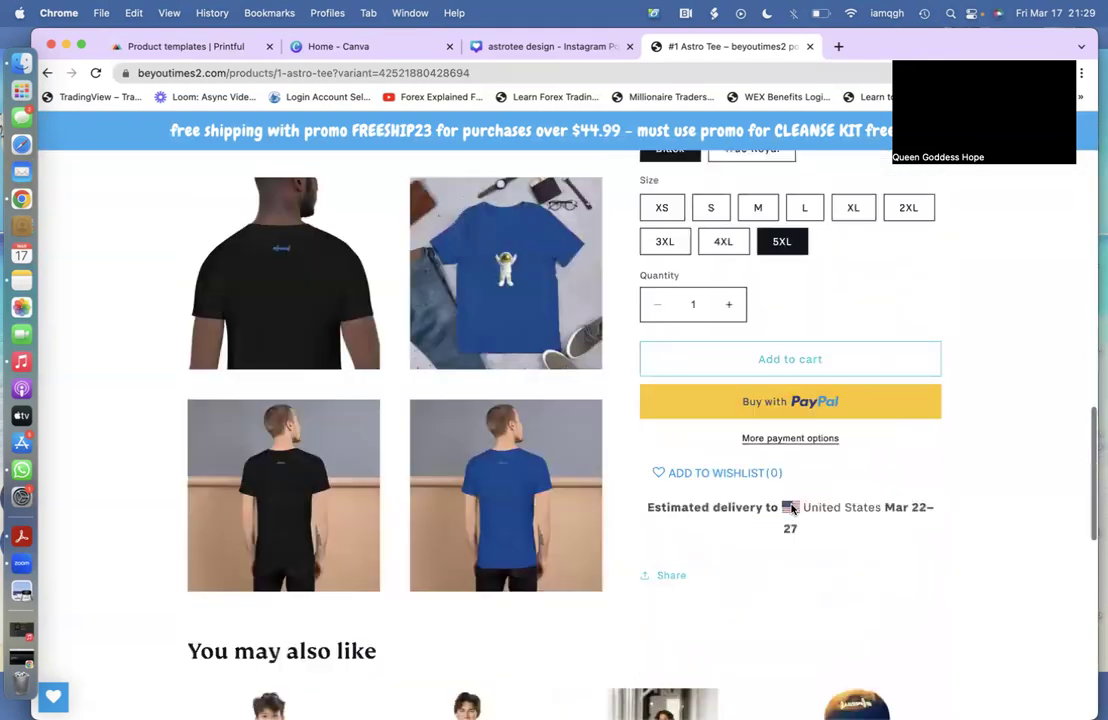
scroll(791, 509, "up", 1)
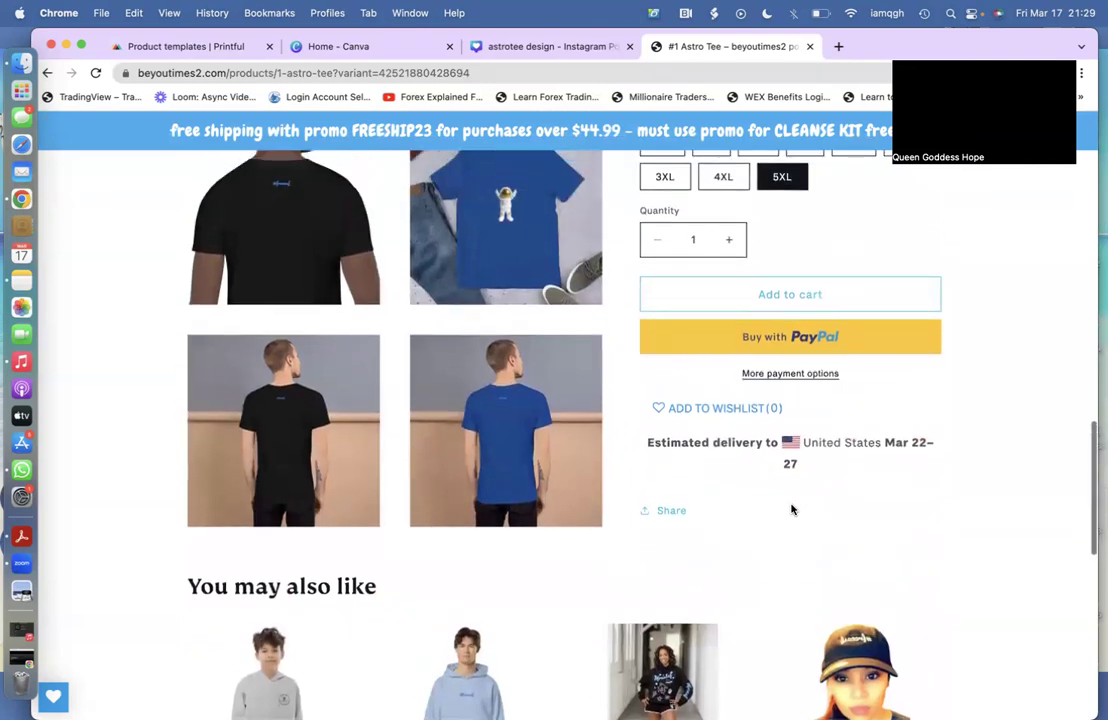
left_click(785, 375)
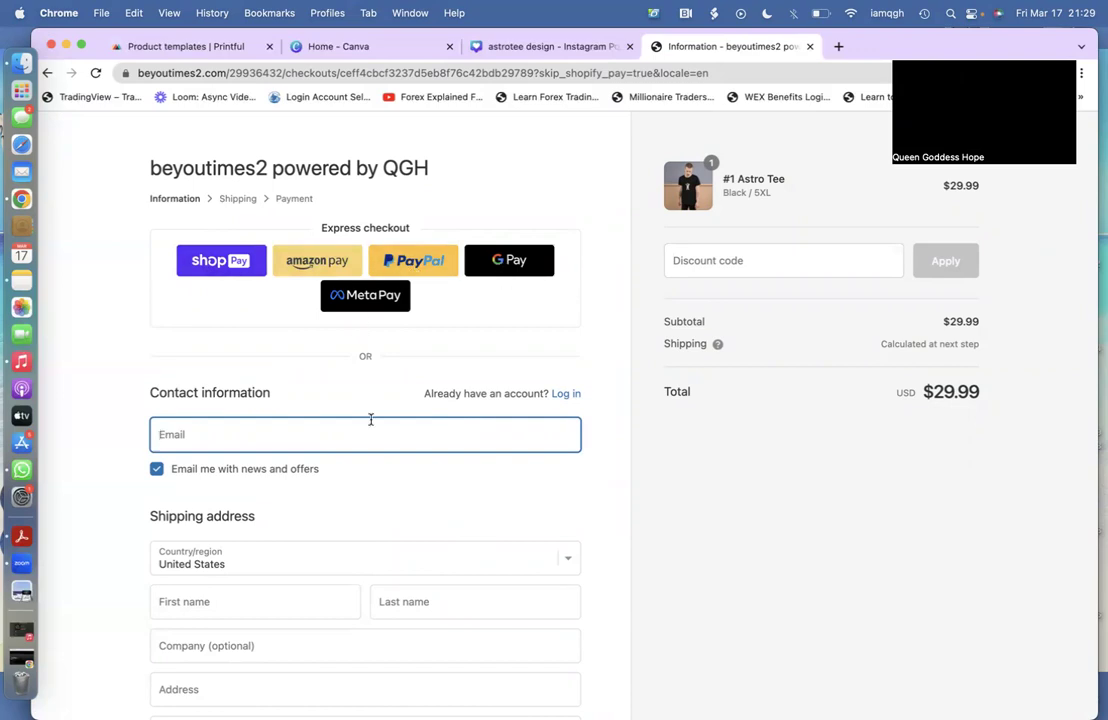
scroll(370, 419, "down", 5)
scroll(370, 419, "up", 5)
left_click(47, 73)
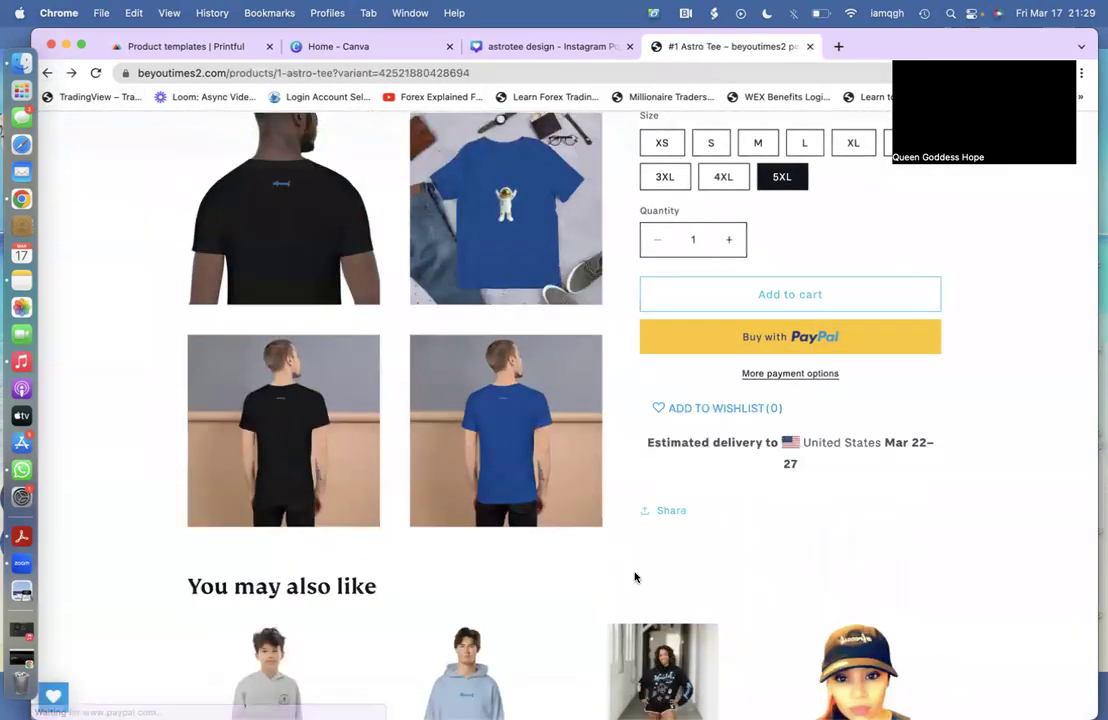
Step: Enlarge the #1 Astro Tee's main photo and look through the front, back and color-variant mockup images
scroll(634, 577, "up", 10)
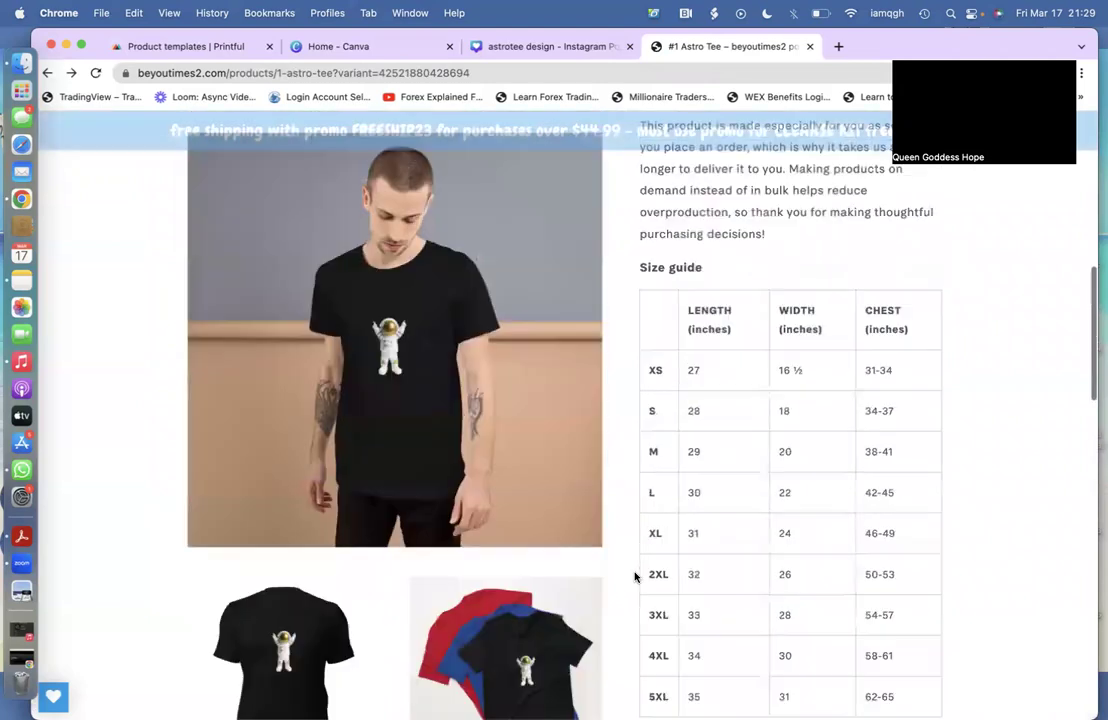
left_click(453, 407)
scroll(846, 586, "down", 5)
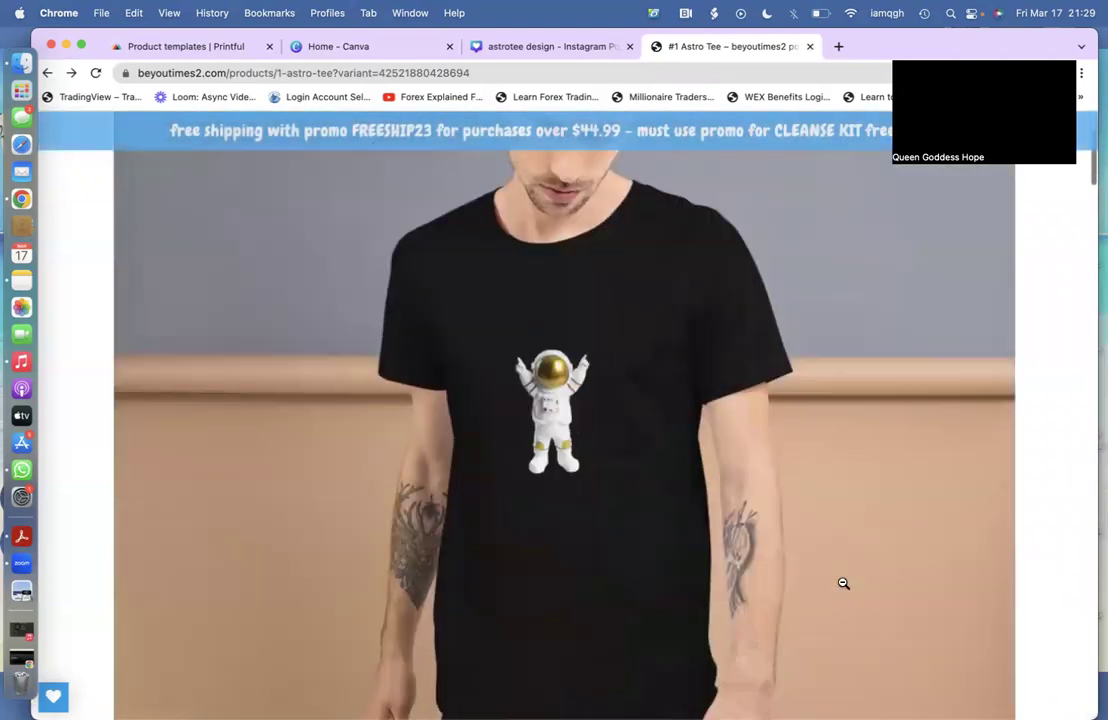
scroll(843, 583, "down", 5)
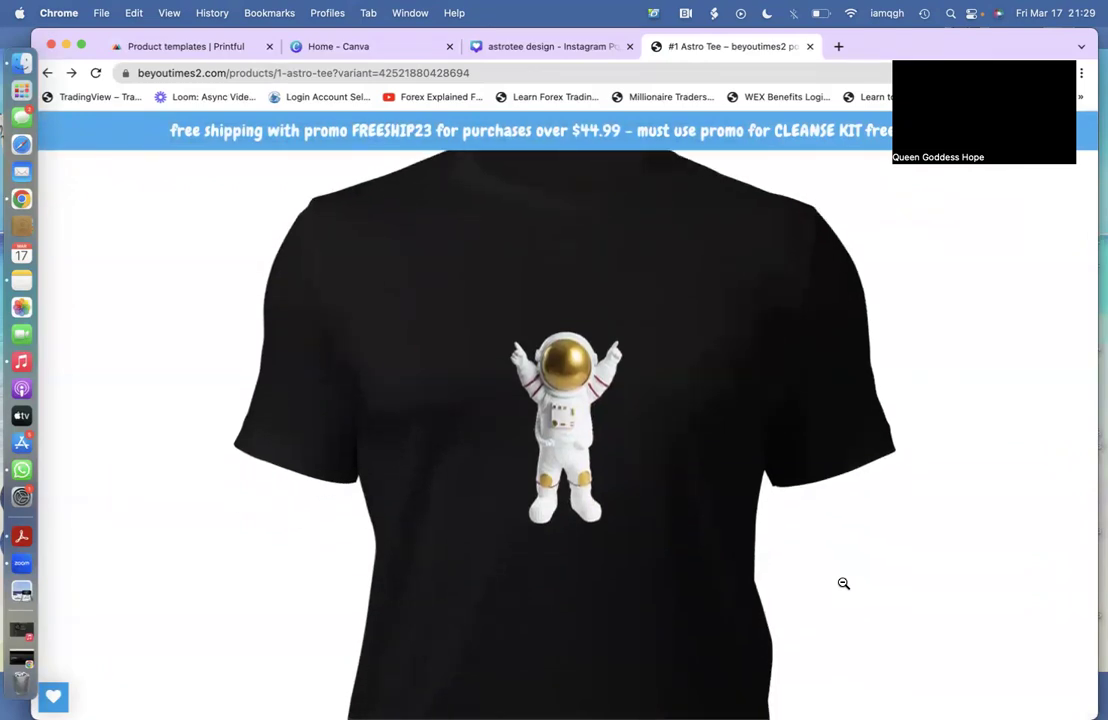
scroll(843, 583, "down", 8)
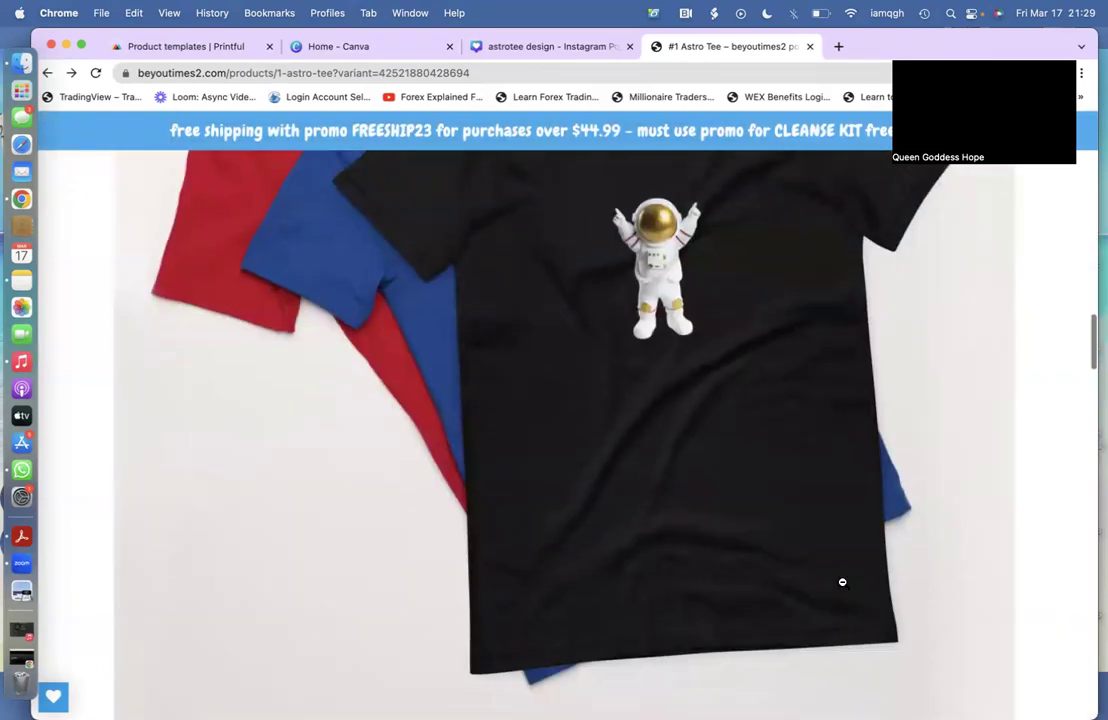
scroll(842, 582, "down", 8)
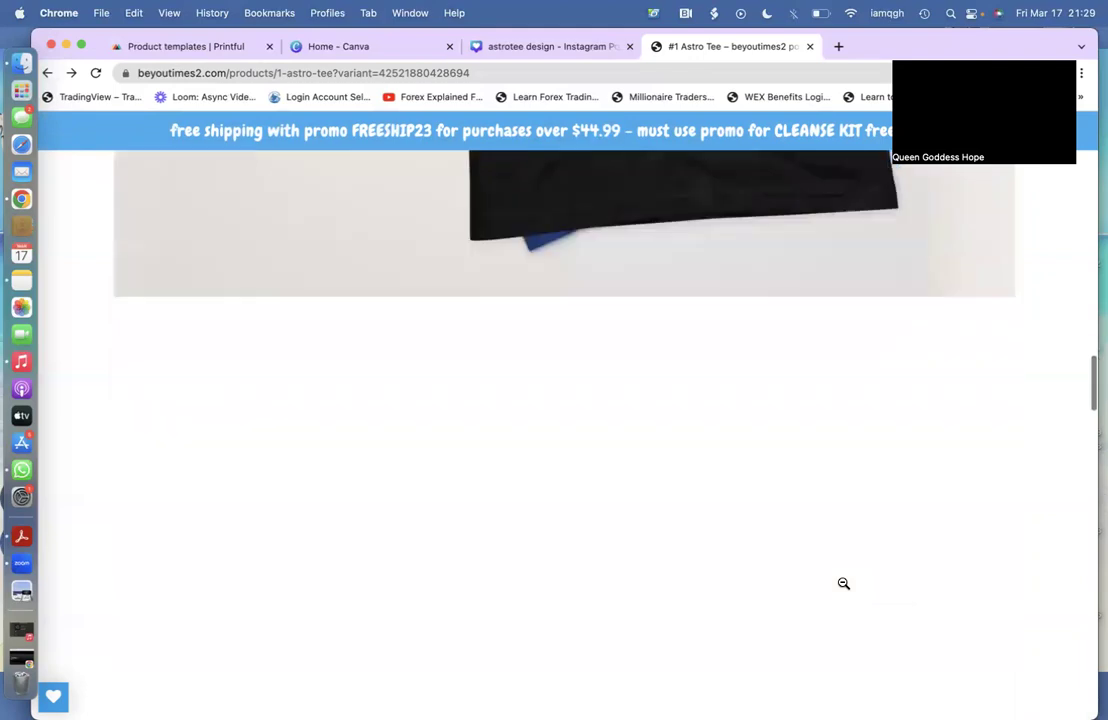
scroll(842, 582, "down", 8)
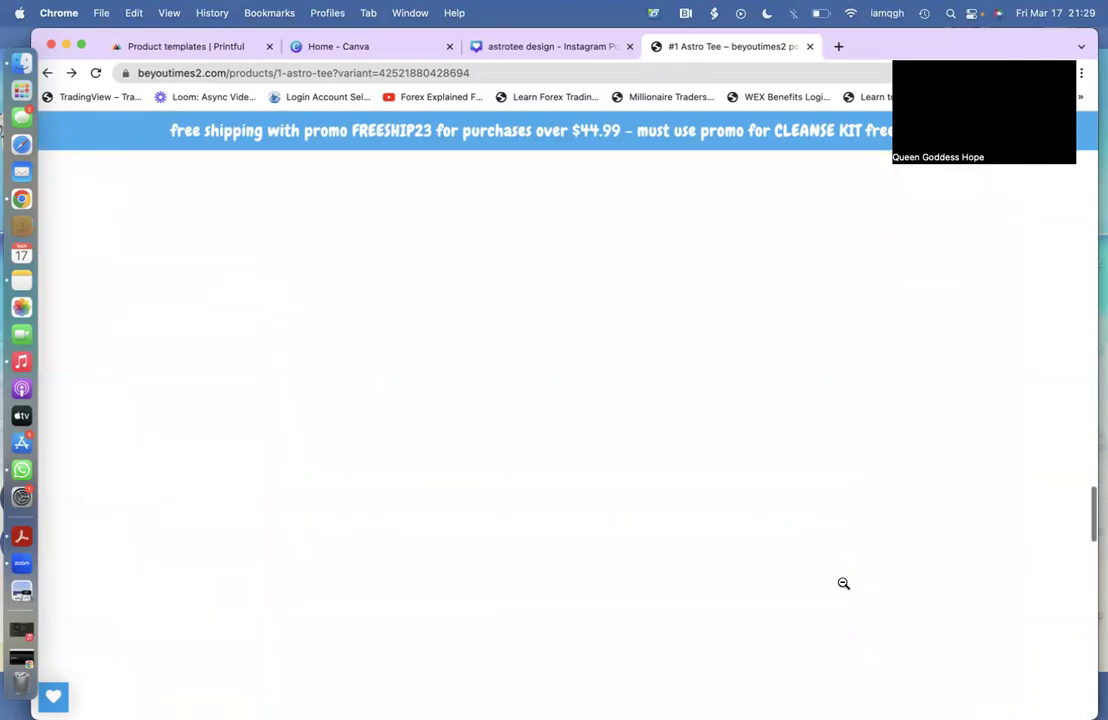
scroll(843, 583, "down", 8)
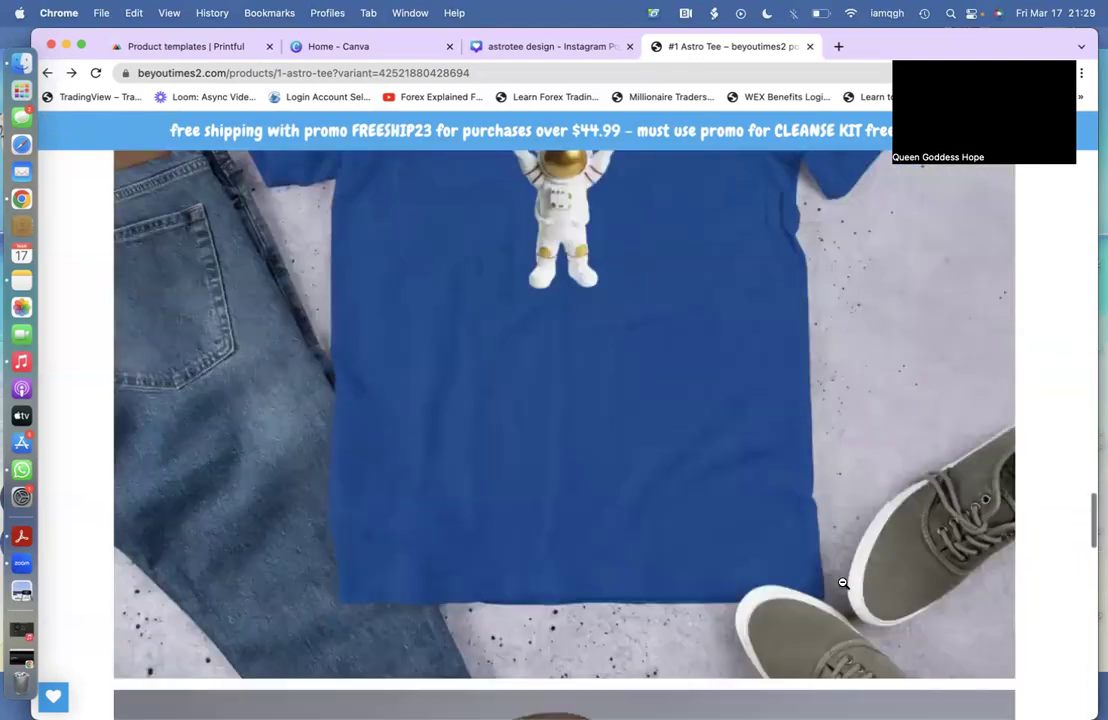
scroll(843, 583, "down", 8)
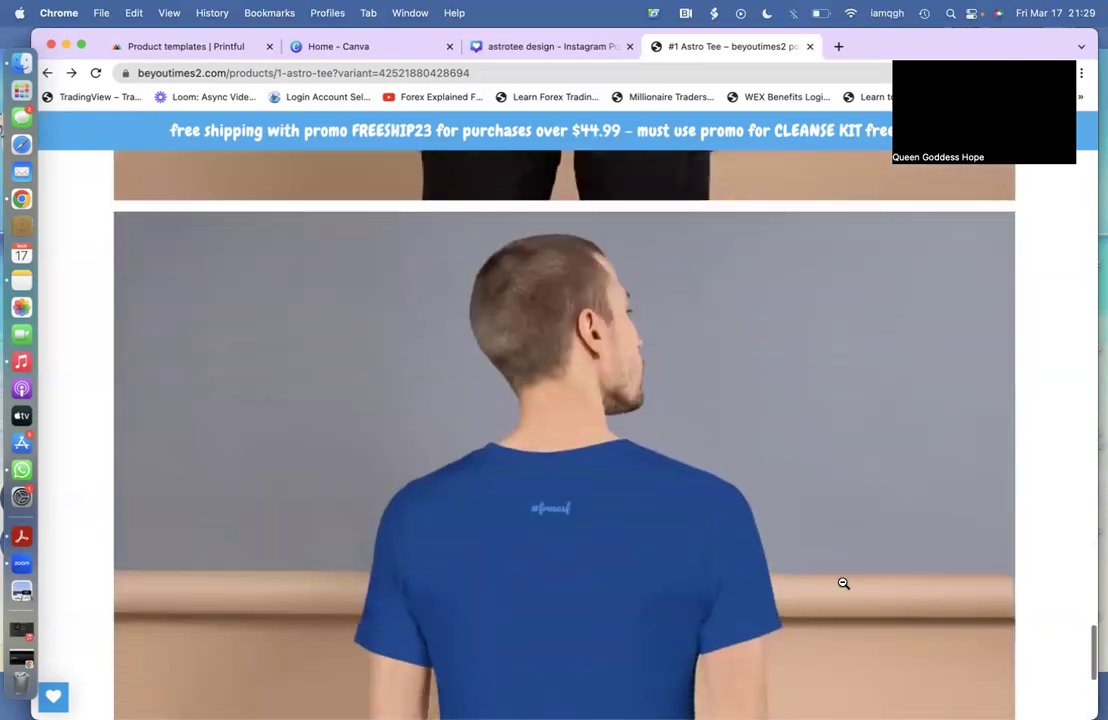
scroll(843, 583, "up", 20)
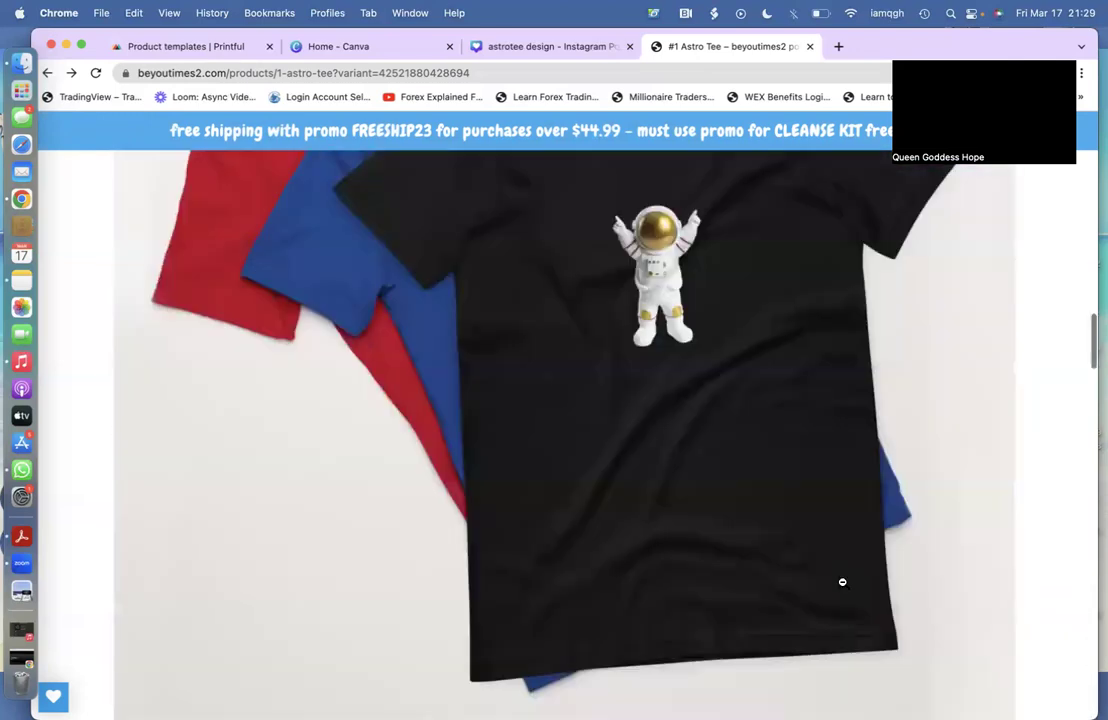
Step: Go back to page 4 of the #freeasf™ Classics collection and check the #1 Astro Tee's entry there
left_click(47, 73)
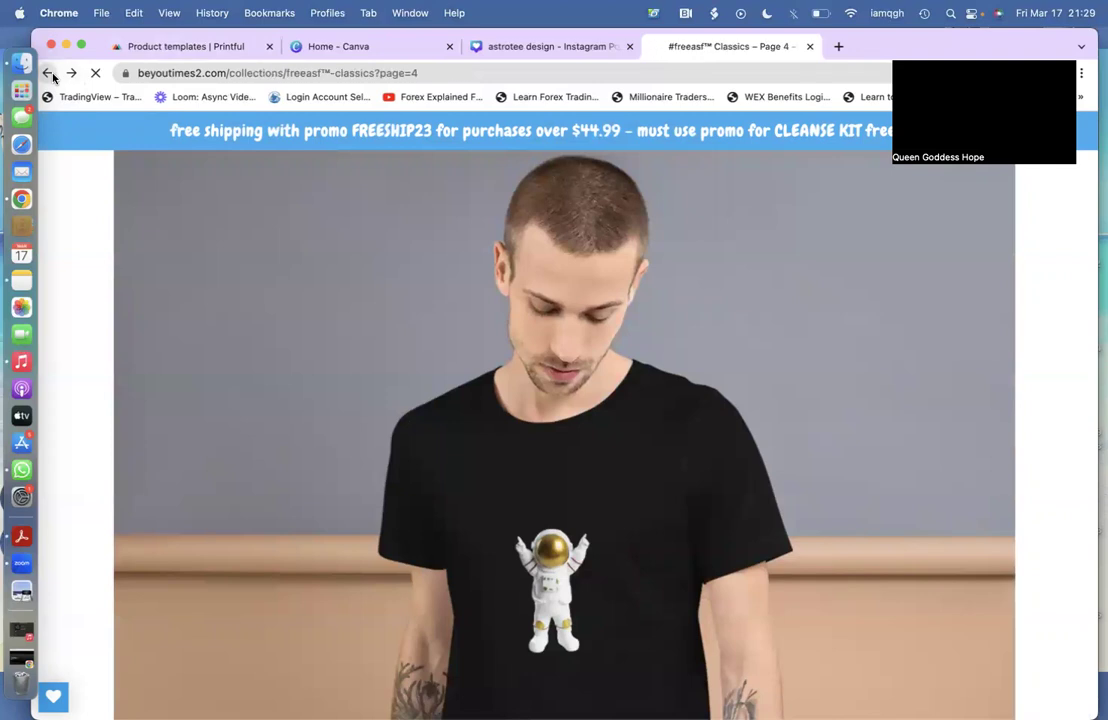
scroll(710, 349, "down", 3)
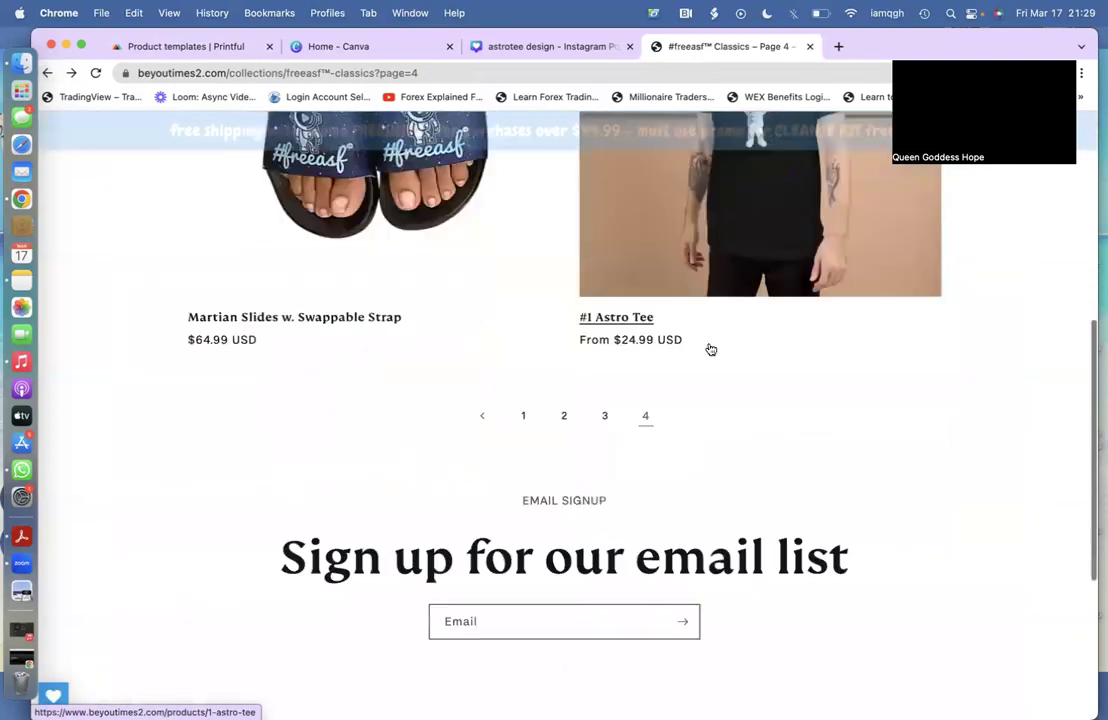
scroll(710, 349, "up", 5)
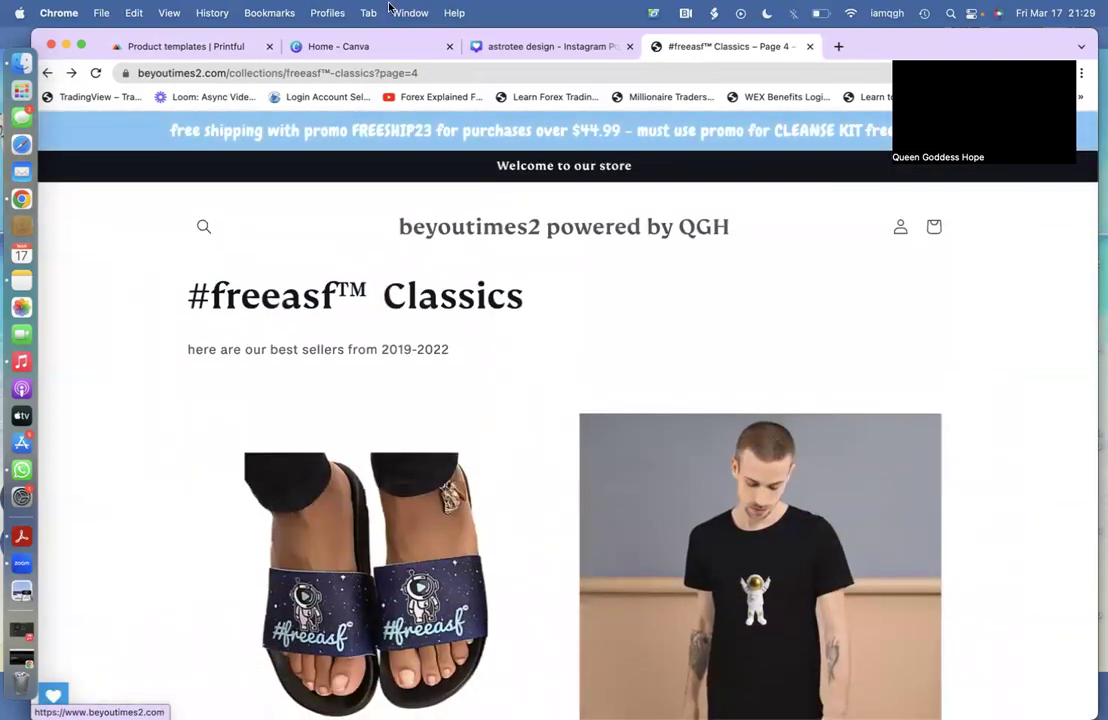
Step: Switch to the Canva astrotee design to view its astronaut page, return to the storefront collection, and reopen the #1 Astro Tee product page
left_click(507, 46)
scroll(426, 425, "down", 5)
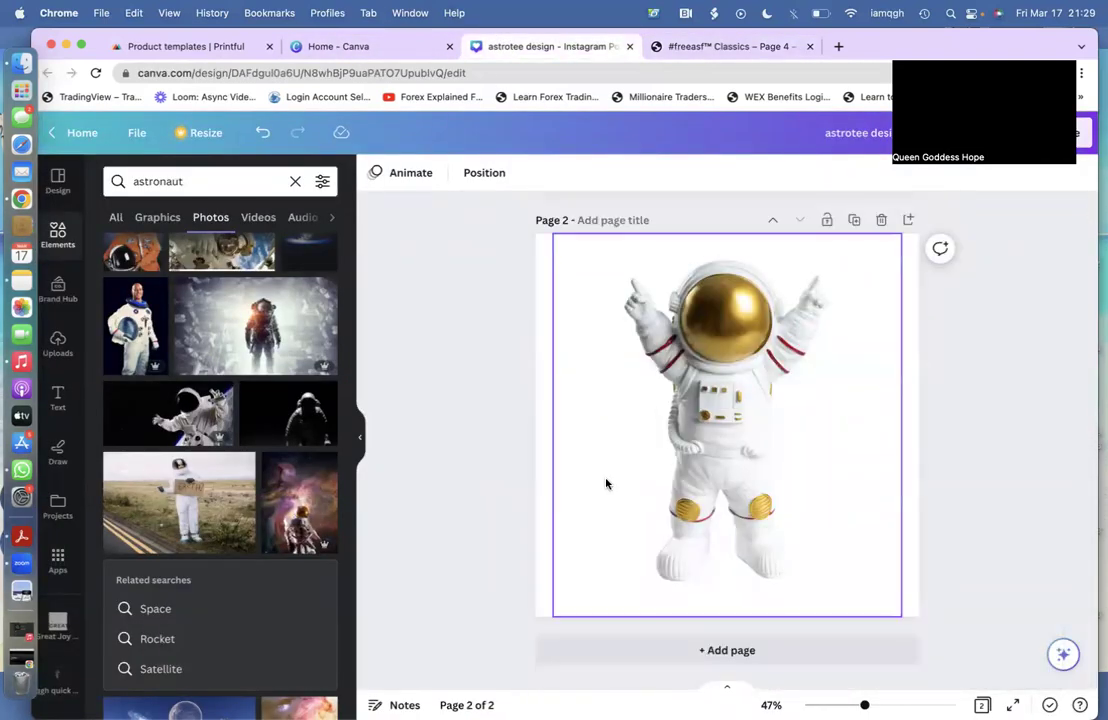
left_click(672, 47)
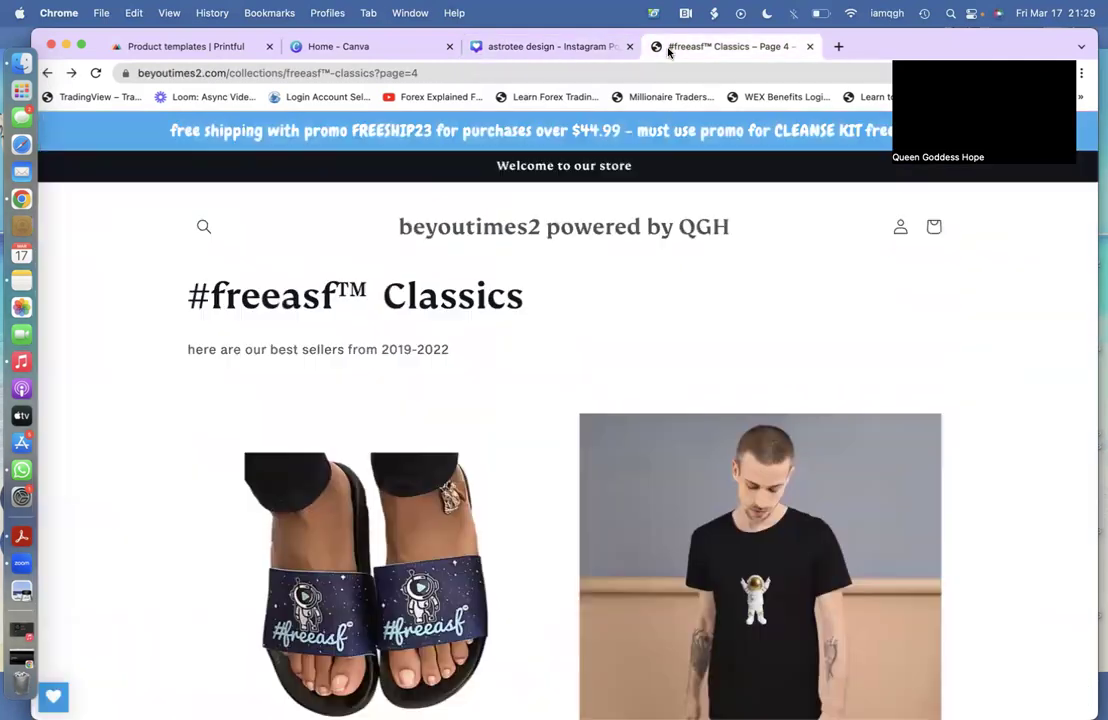
left_click(665, 483)
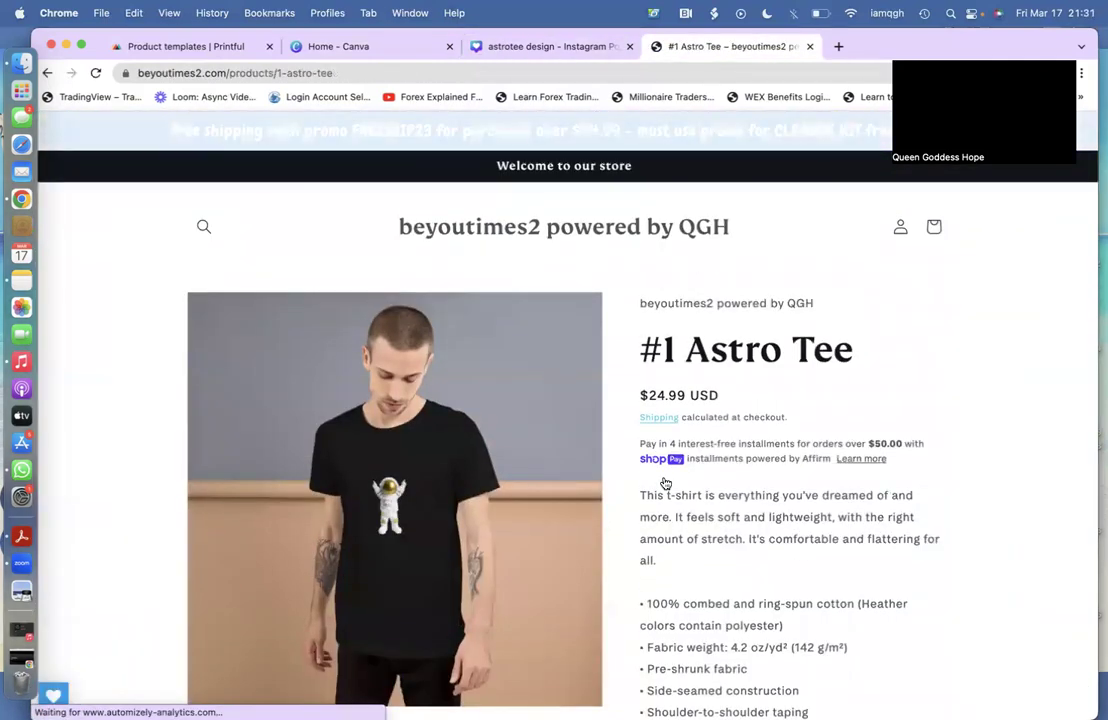